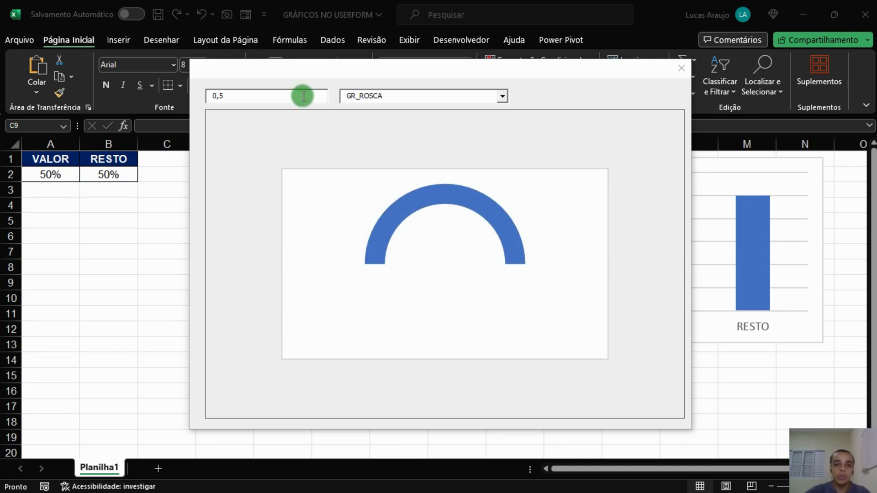
Replace the form's value with 0,8 so the doughnut chart updates.
left_click(261, 93)
left_click_drag(225, 100, 205, 90)
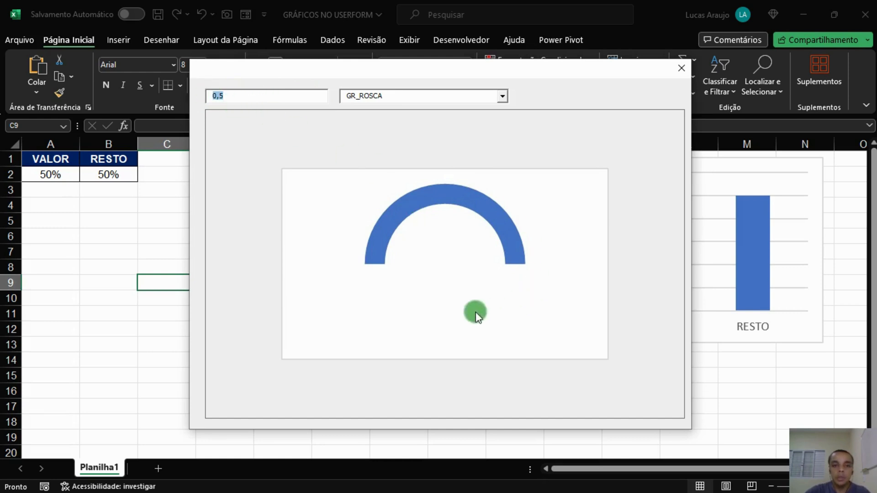
left_click(218, 98)
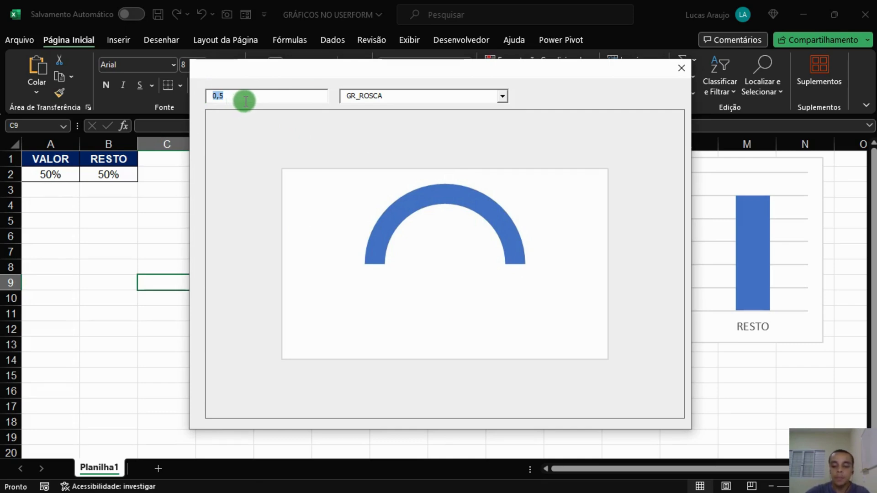
type("0,8")
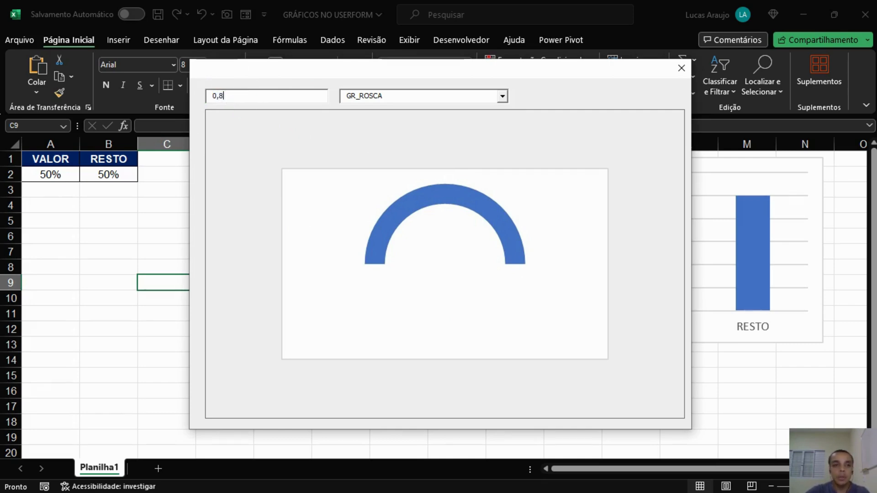
key("Tab")
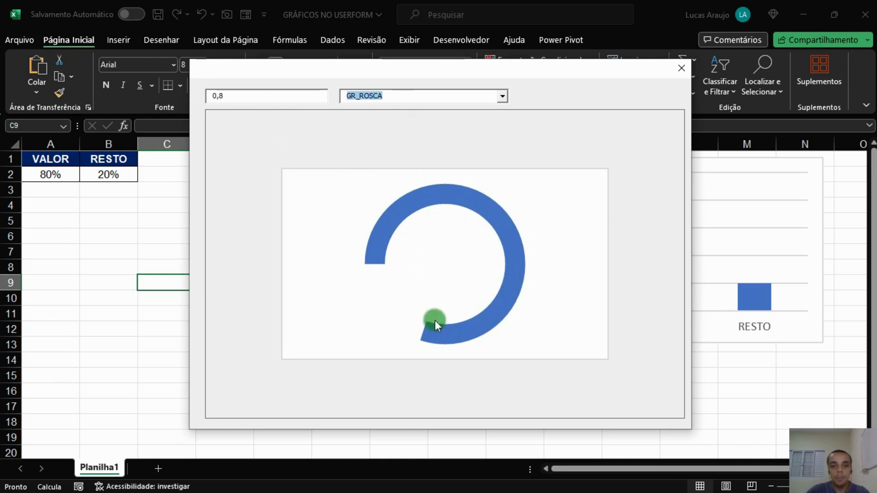
Switch the form's chart selection to GR_COLUNAS to show the column chart.
left_click(502, 95)
left_click(396, 118)
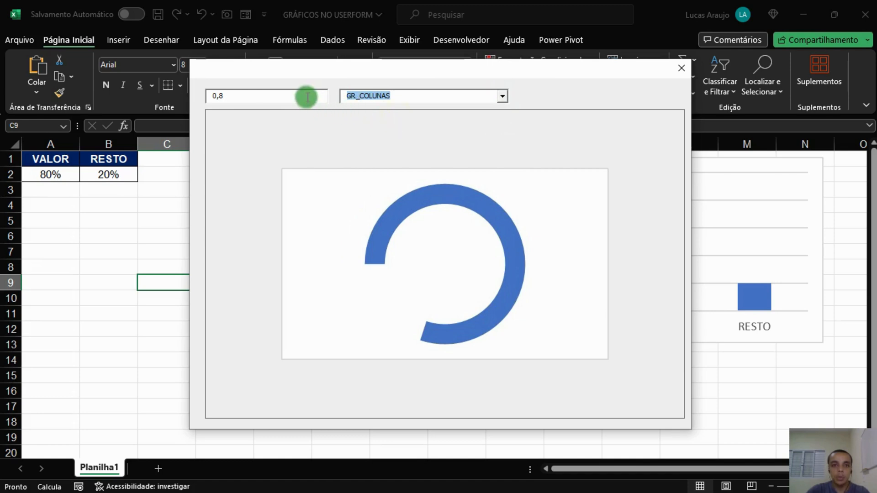
left_click(309, 95)
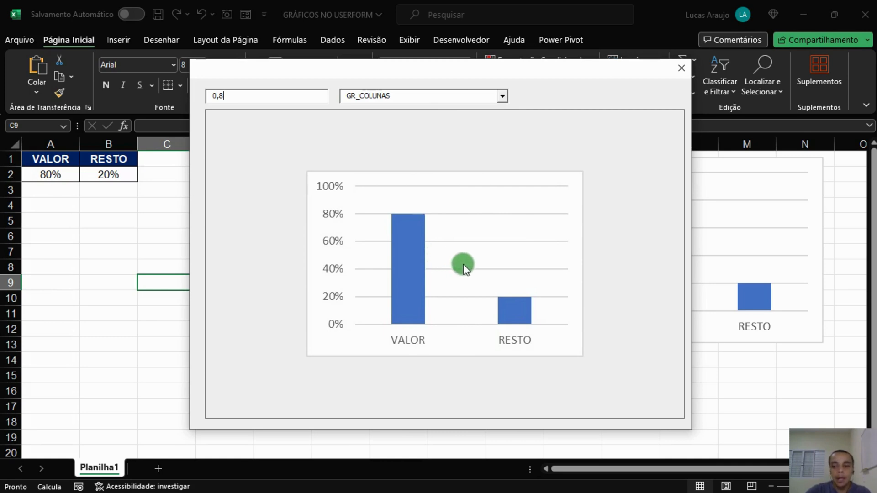
Close the form and examine the worksheet's VALOR and RESTO cells and both charts.
left_click(681, 68)
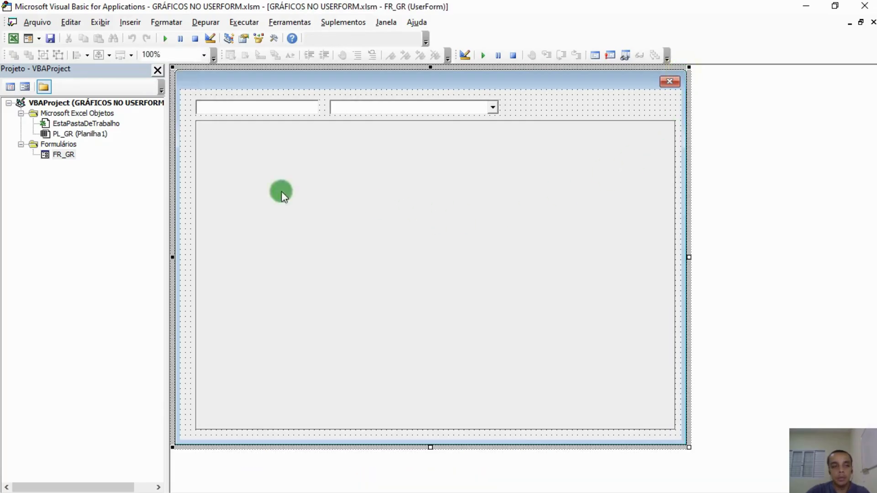
left_click(13, 38)
left_click(69, 178)
left_click(108, 177)
left_click(56, 176)
left_click(96, 177)
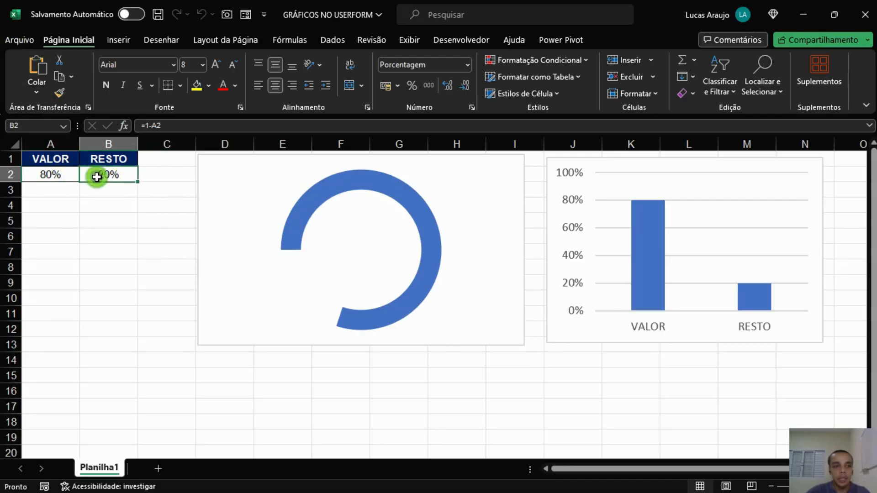
left_click(219, 190)
left_click(570, 163)
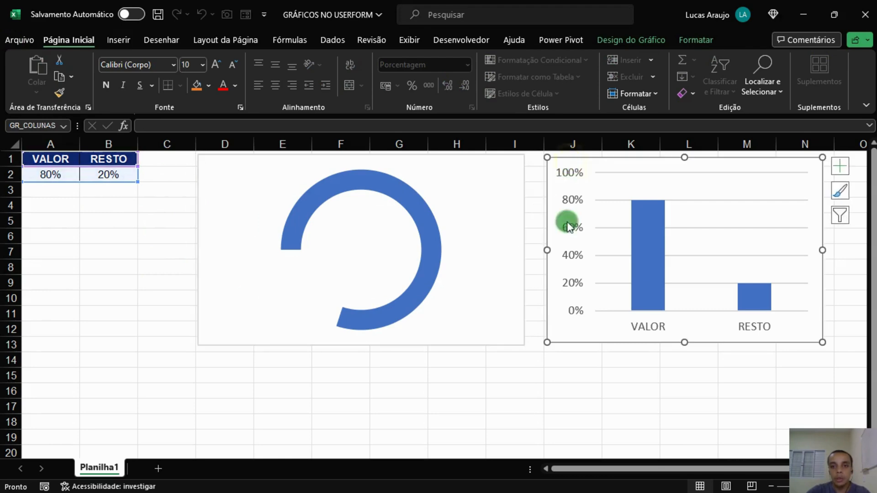
left_click(431, 375)
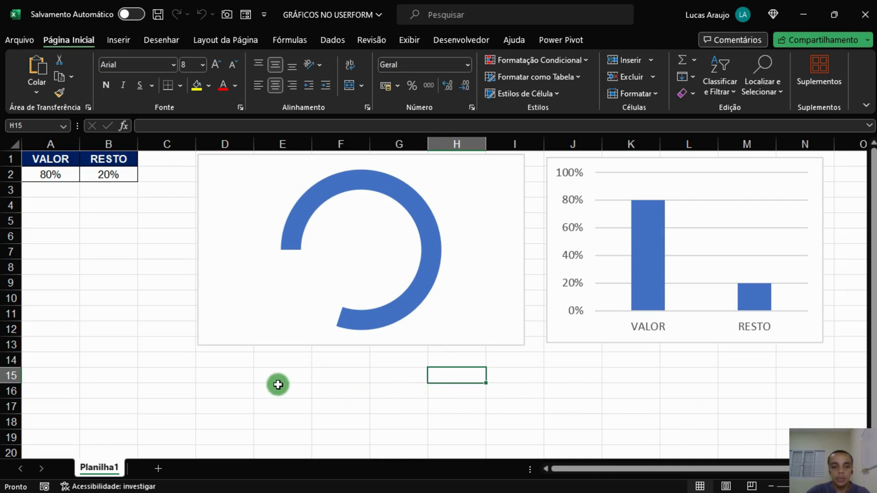
Zoom the worksheet far out and rerun the form from the VBA editor to test the chart image size.
scroll(268, 379, "down", 1, "ctrl")
scroll(196, 356, "down", 5, "ctrl")
scroll(194, 352, "up", 2, "ctrl")
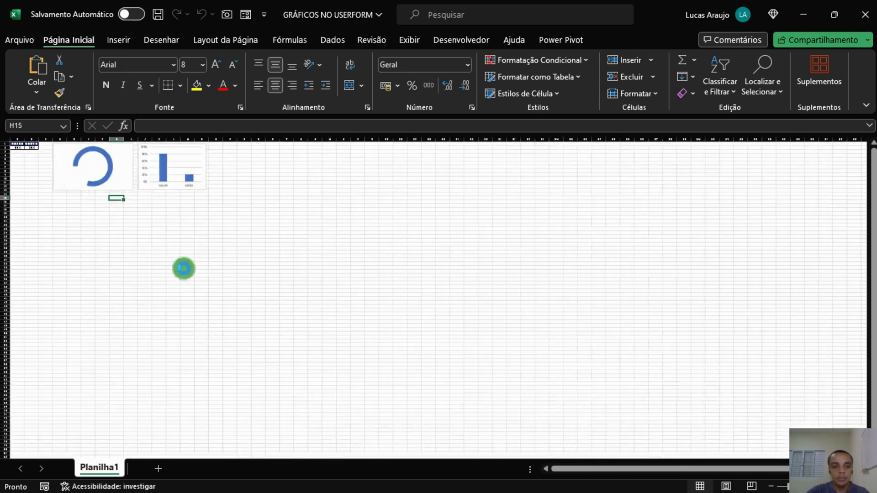
scroll(192, 267, "down", 3, "ctrl")
left_click(94, 185)
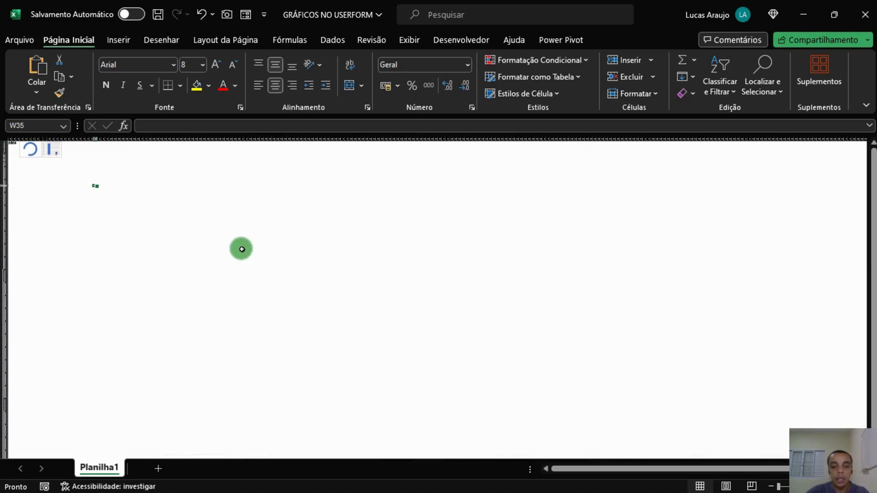
key("alt+F11")
left_click(266, 81)
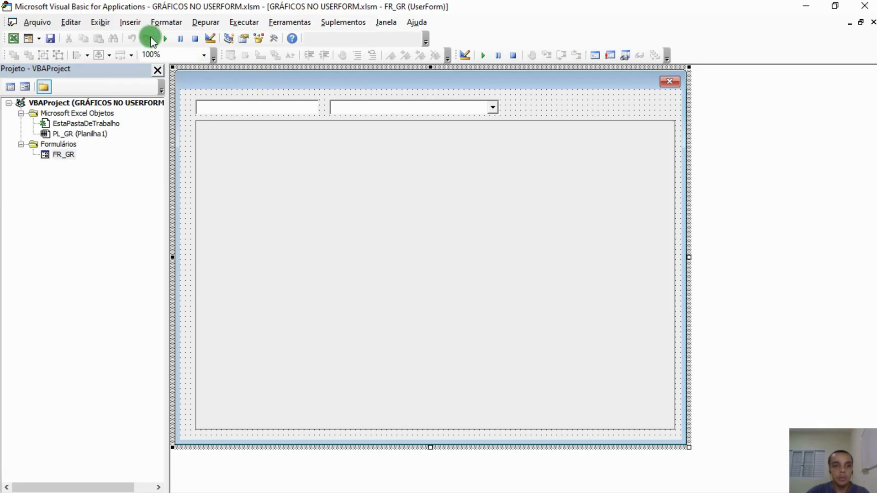
left_click(166, 39)
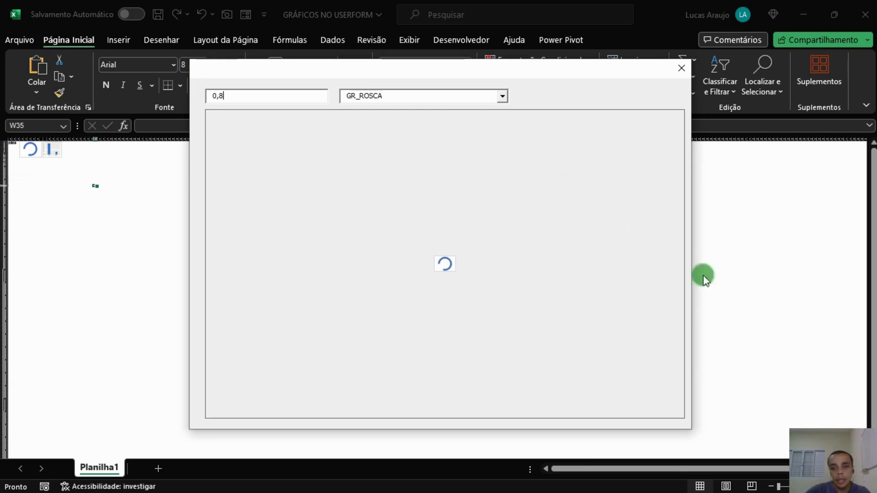
Close the form, return to the worksheet and zoom in so the doughnut chart appears large.
left_click(681, 68)
key("alt+Tab")
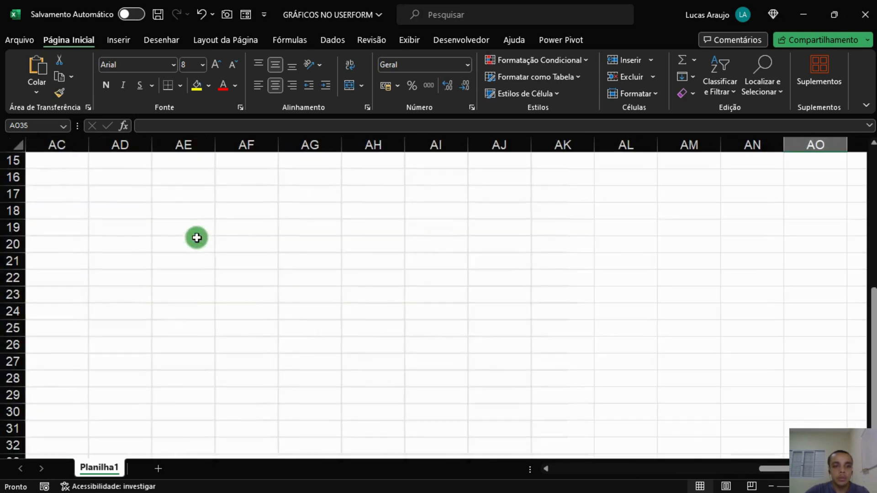
left_click_drag(810, 469, 580, 463)
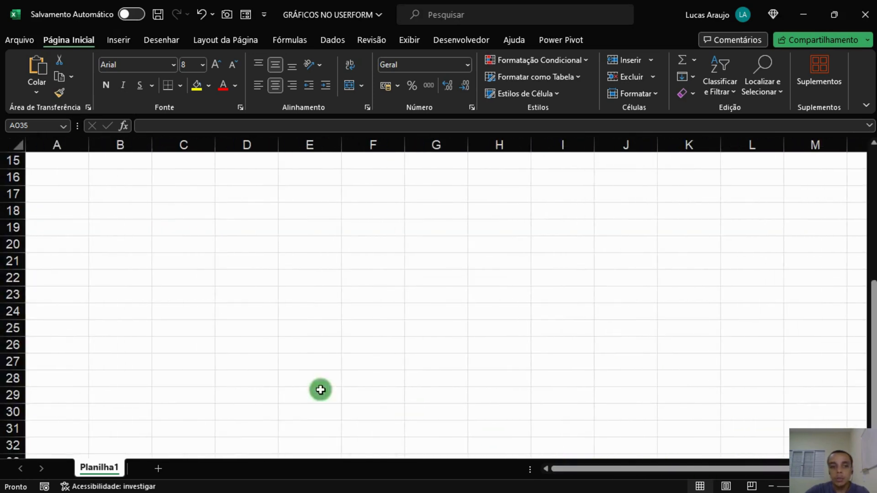
scroll(256, 372, "up", 5)
scroll(350, 355, "up", 1)
scroll(349, 355, "up", 2)
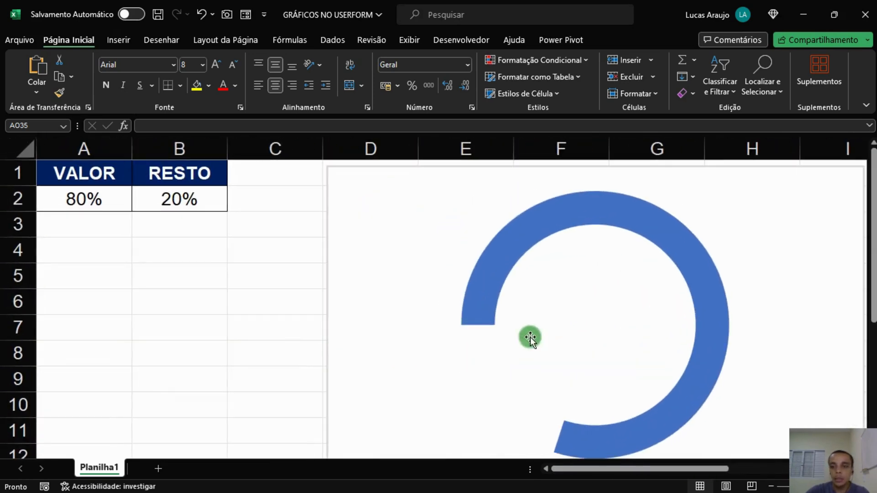
left_click_drag(605, 466, 527, 463)
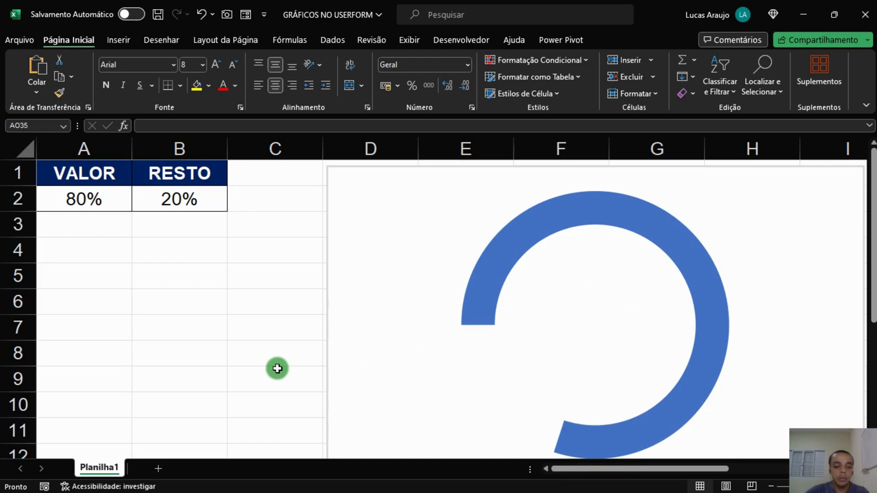
Rerun the form from the VBA editor and switch its chart to GR_COLUNAS.
key("alt+Tab")
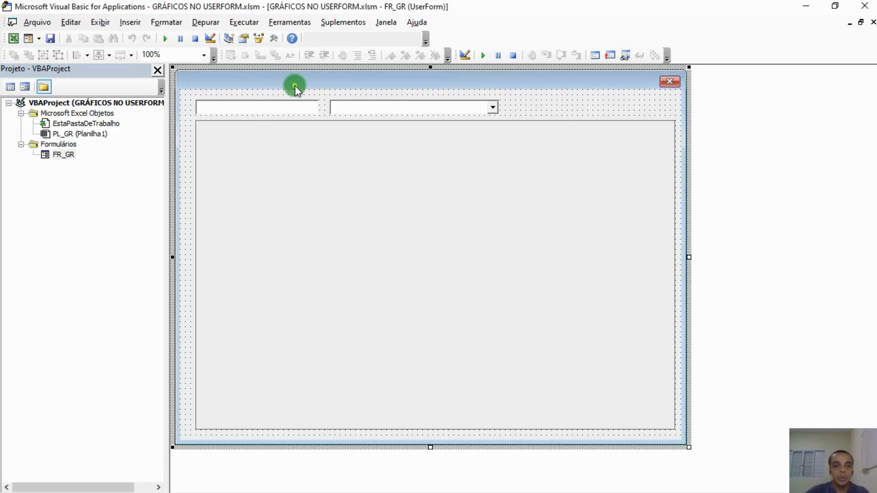
left_click(168, 40)
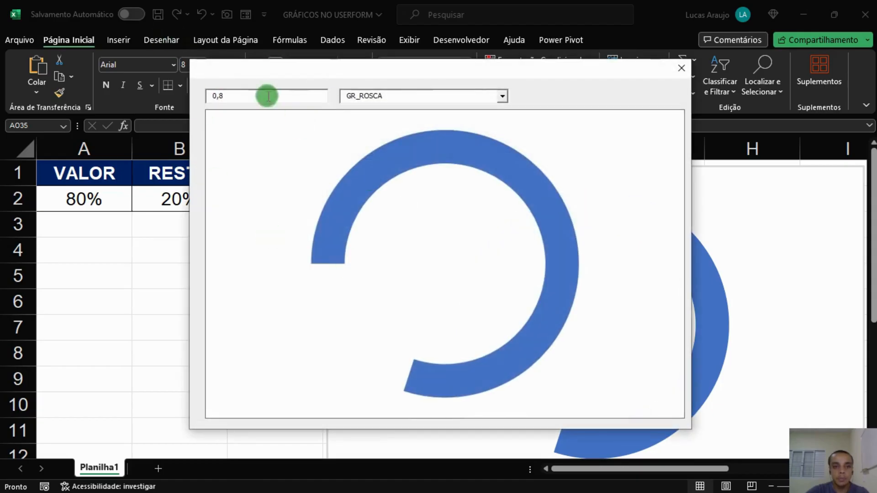
left_click(501, 96)
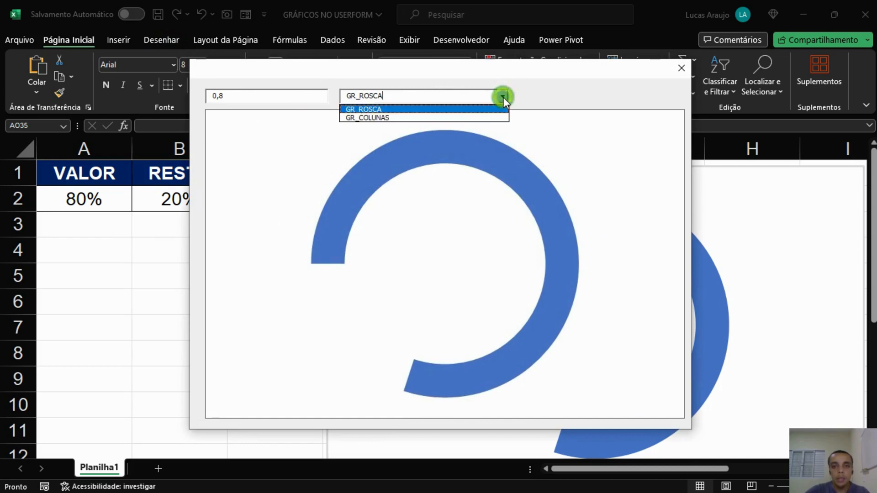
left_click(453, 117)
key("Tab")
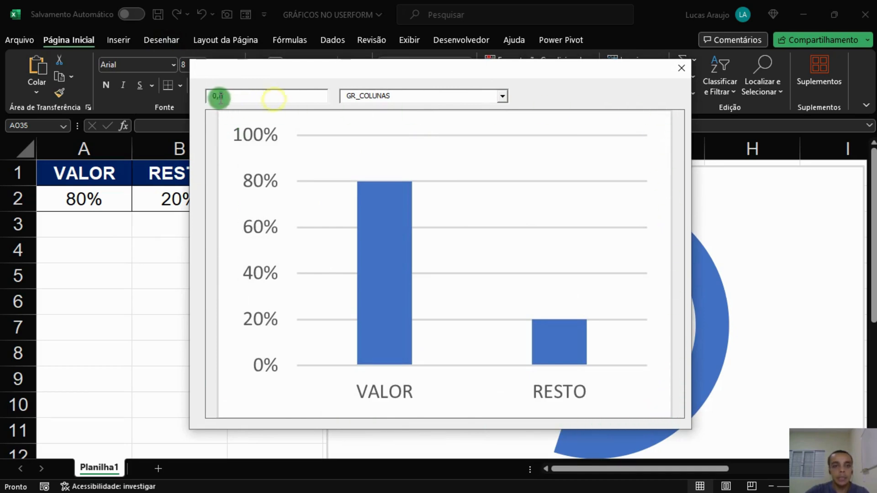
Switch the form back to GR_ROSCA and set the value to 0,45.
left_click(503, 97)
left_click(445, 111)
double_click(233, 94)
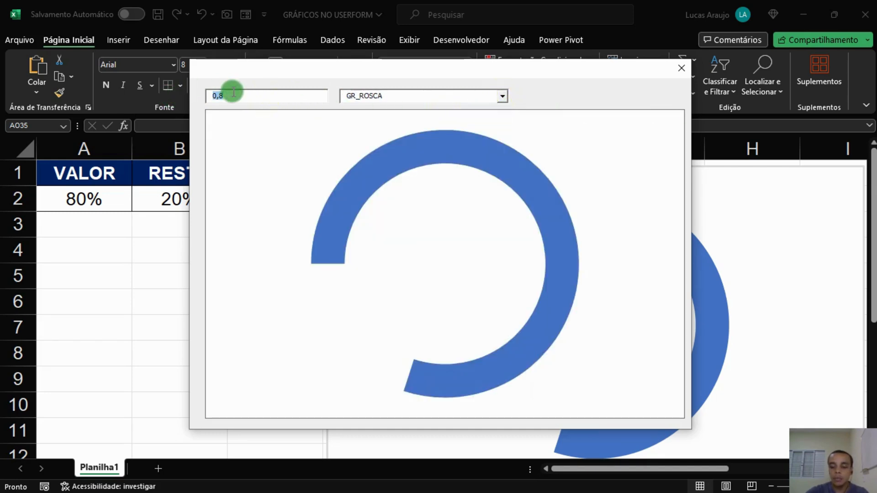
type("0,45")
key("Tab")
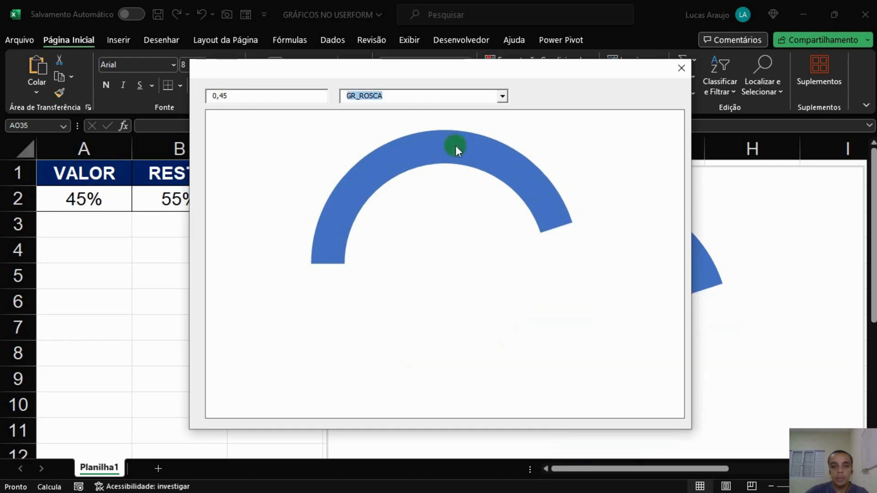
Switch the form's chart to GR_COLUNAS and close the form.
left_click(503, 96)
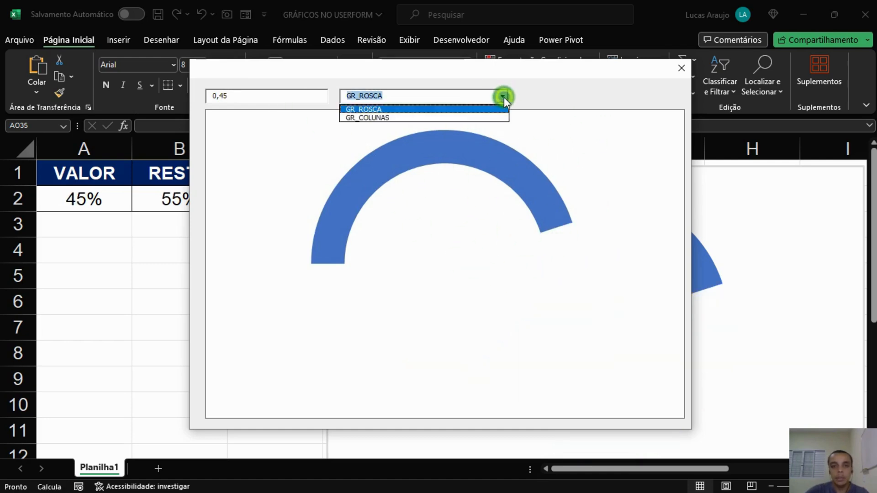
left_click(442, 119)
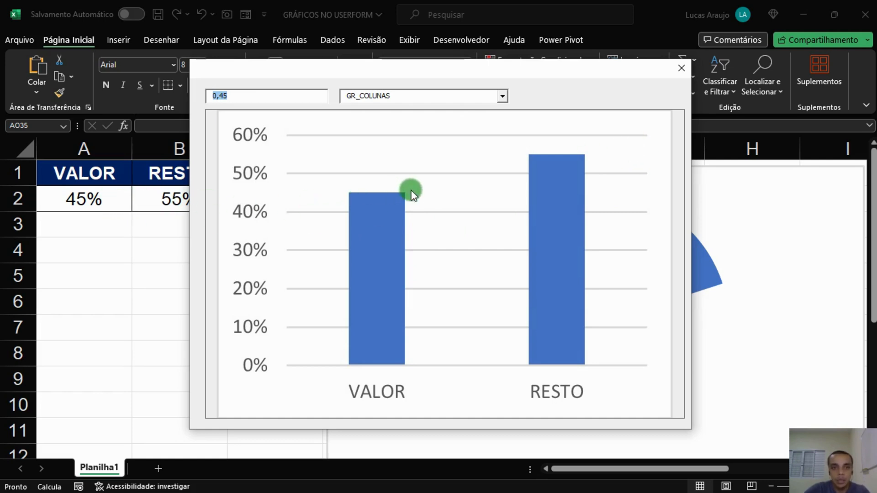
left_click(681, 68)
Return to the worksheet and compare the doughnut and column charts.
key("alt+Tab")
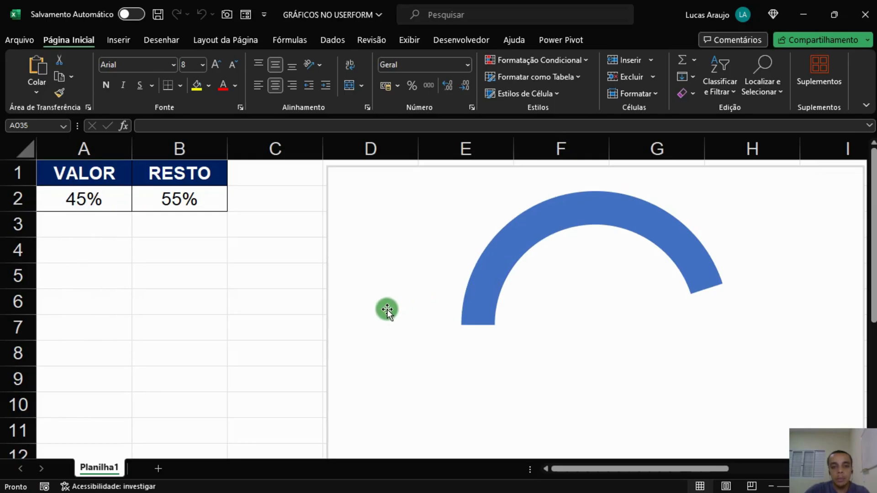
left_click_drag(649, 467, 779, 466)
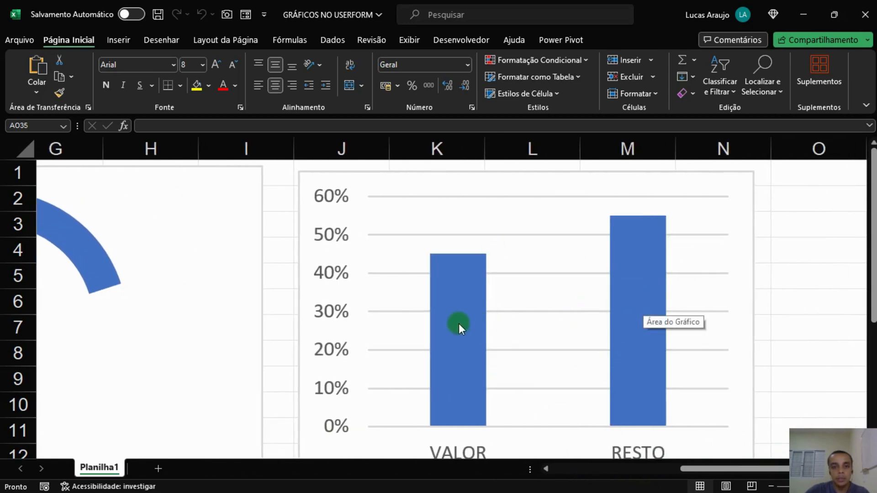
mouse_move(659, 304)
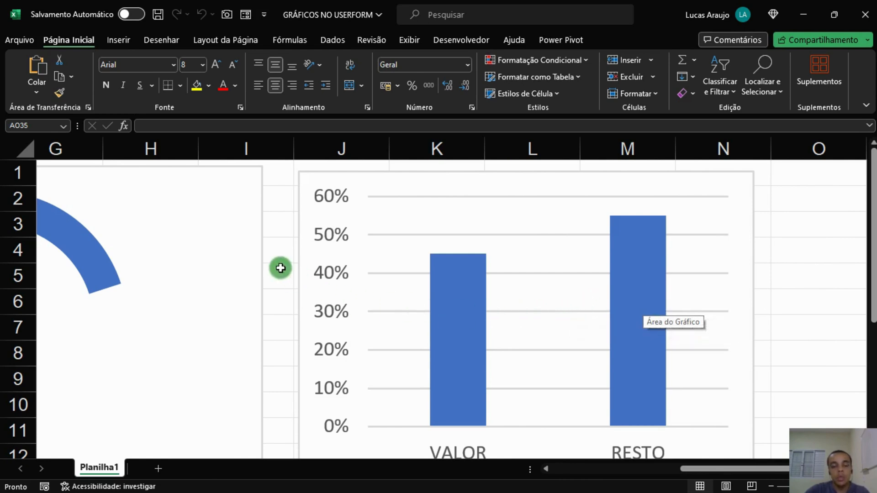
mouse_move(466, 261)
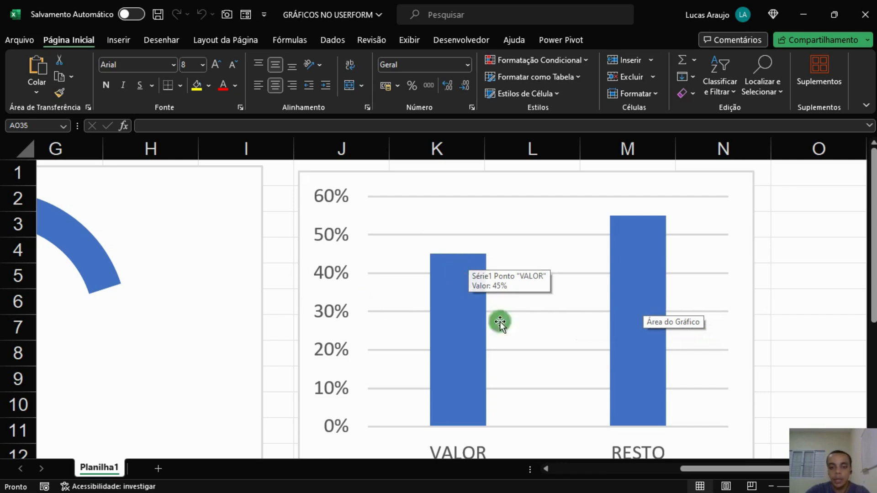
left_click_drag(673, 462, 542, 458)
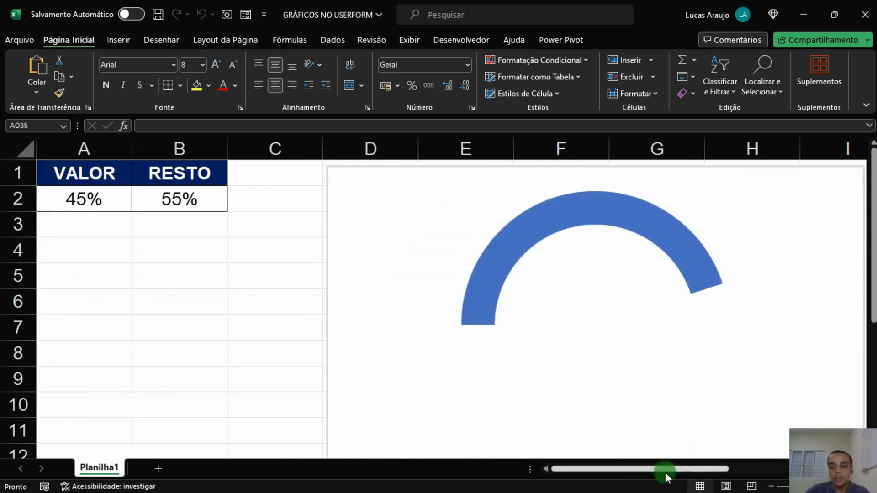
left_click_drag(665, 472, 784, 468)
left_click_drag(722, 468, 515, 458)
Set the VALOR cell A2 to 100% and view the column chart.
left_click(77, 195)
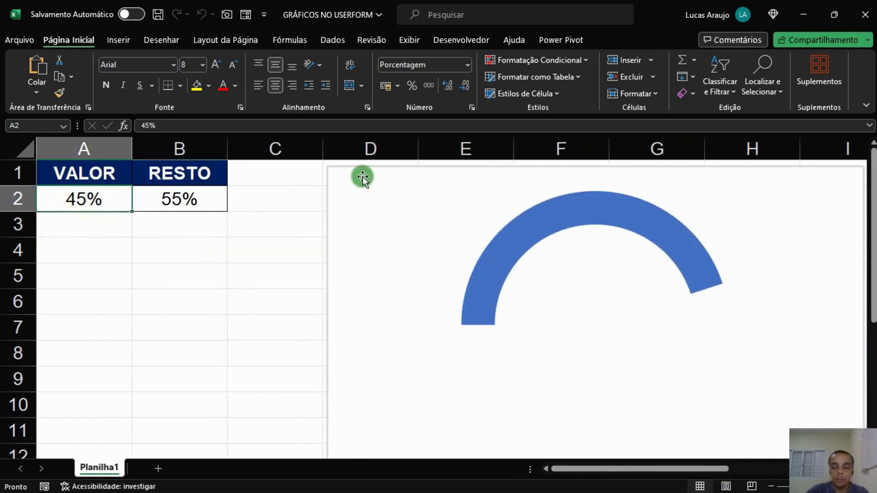
left_click(195, 207)
left_click(102, 194)
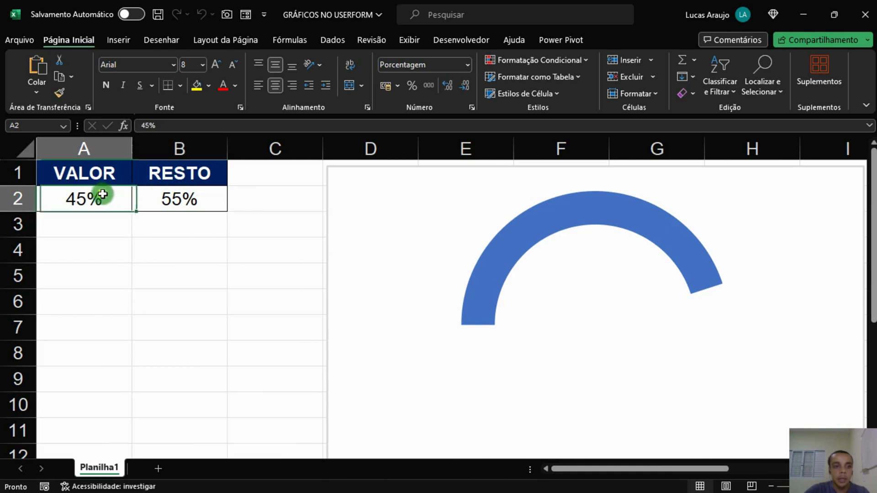
type("100")
key("Return")
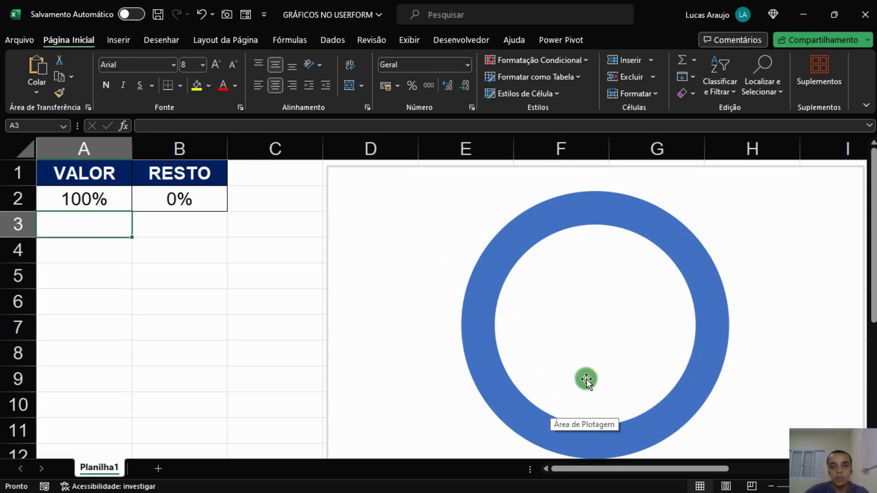
left_click_drag(585, 466, 727, 464)
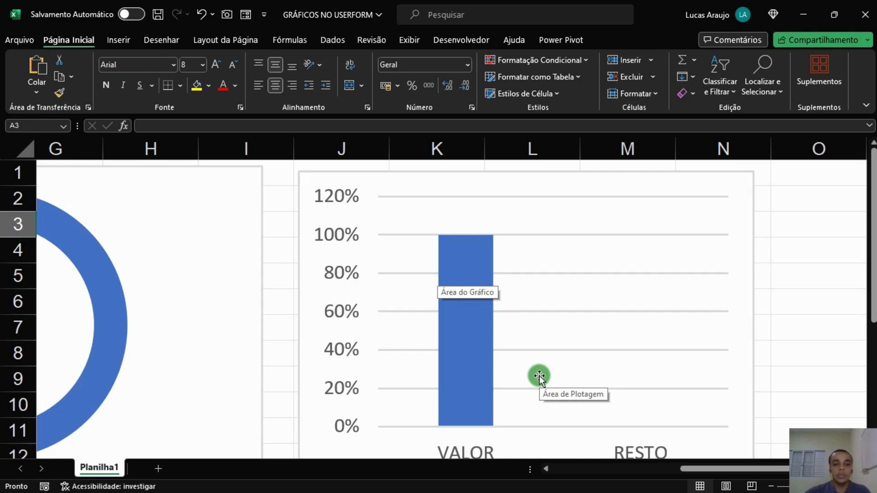
Review the AT_GR procedure lines that export the selected chart to a temporary image and load it into the form.
key("alt+Tab")
double_click(537, 107)
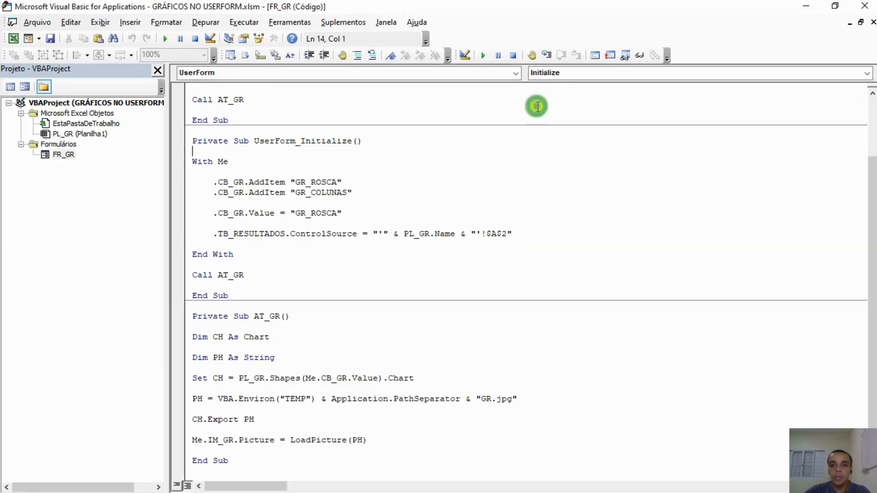
left_click(258, 378)
left_click_drag(201, 402, 426, 410)
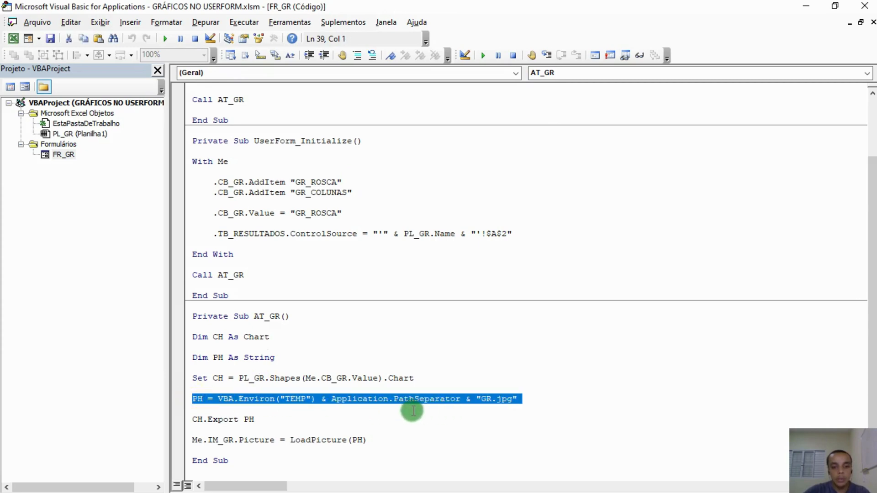
left_click(261, 413)
left_click_drag(262, 419, 194, 416)
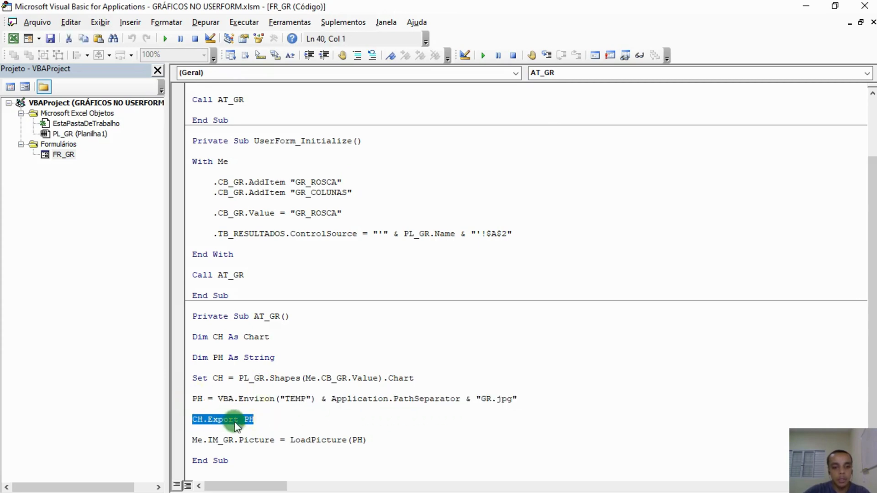
left_click(218, 399)
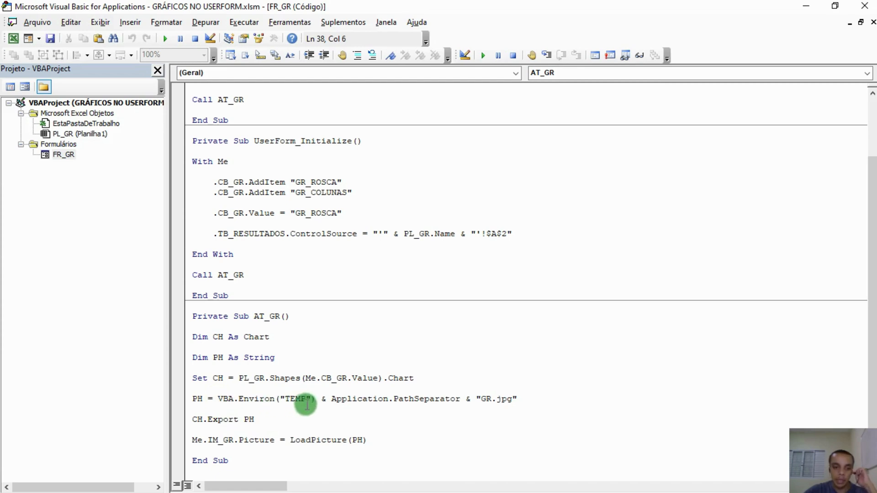
double_click(292, 399)
left_click(252, 419)
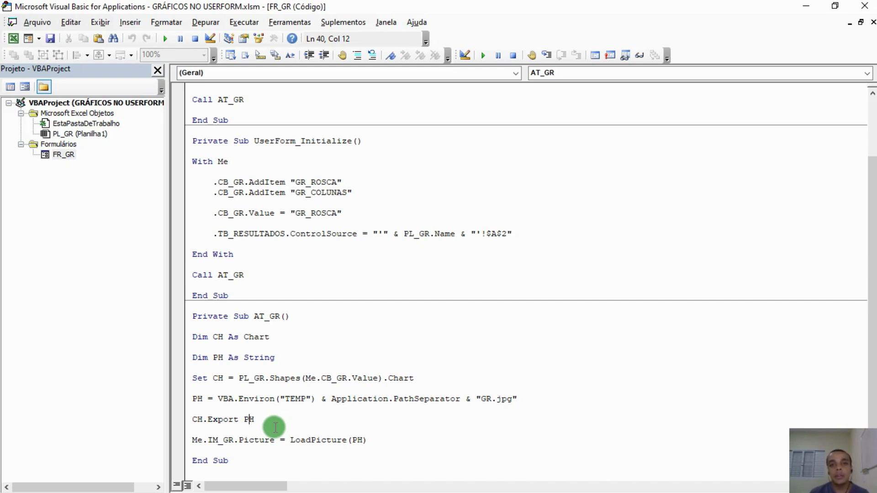
left_click(192, 439)
left_click_drag(192, 439, 357, 447)
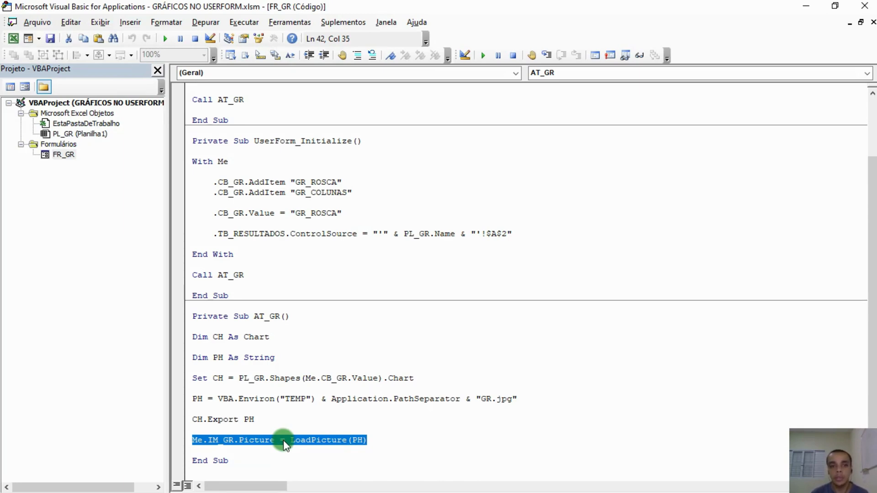
Close the VBA editor and the workbook without saving changes.
left_click(865, 5)
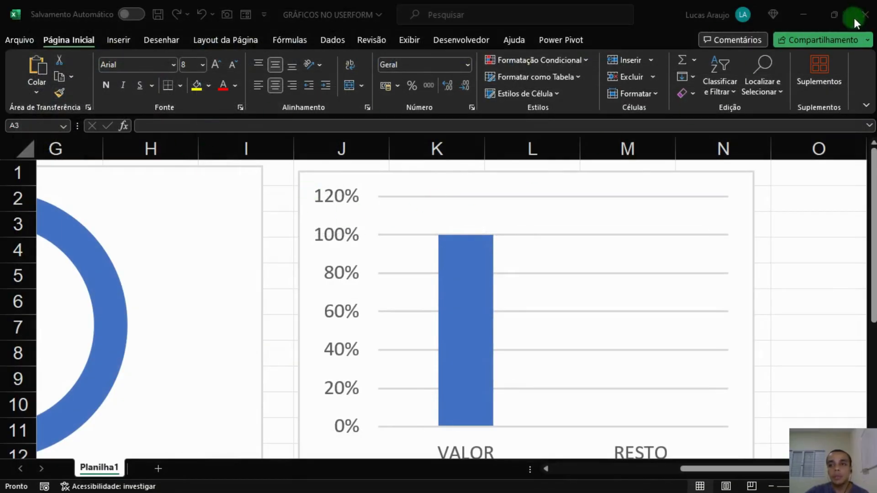
left_click(852, 20)
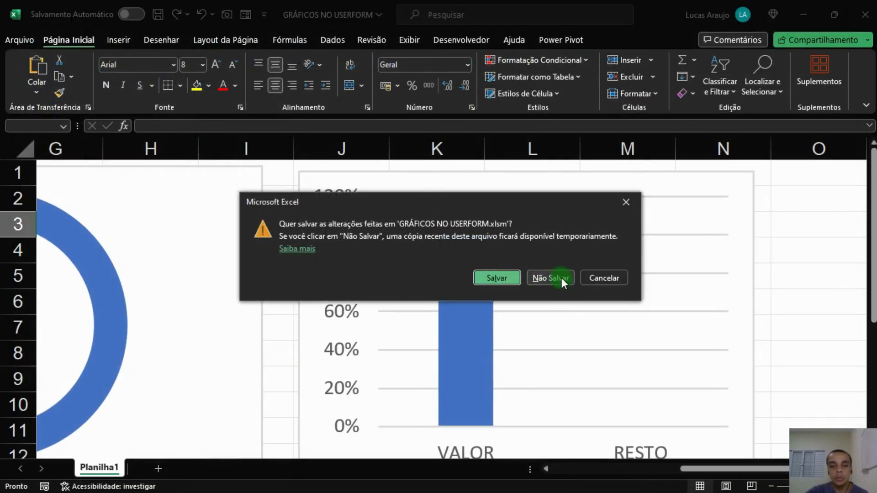
left_click(550, 277)
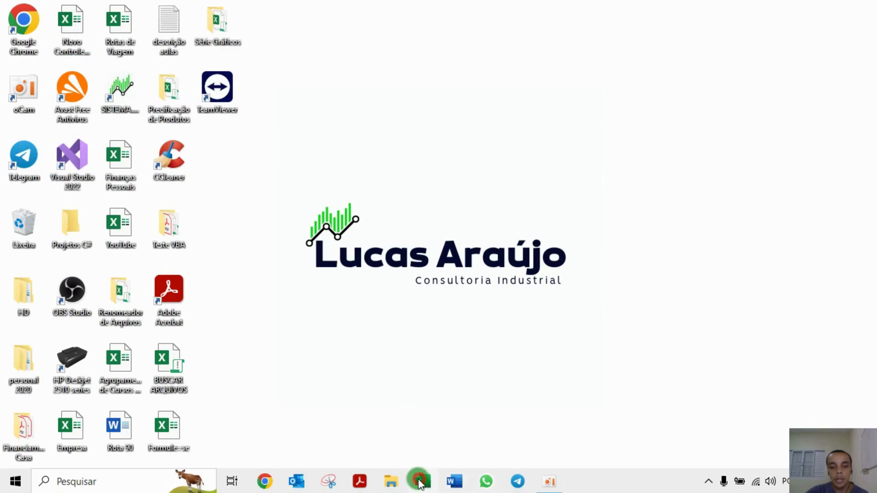
Open Excel again and create a new blank workbook.
right_click(420, 483)
left_click(382, 438)
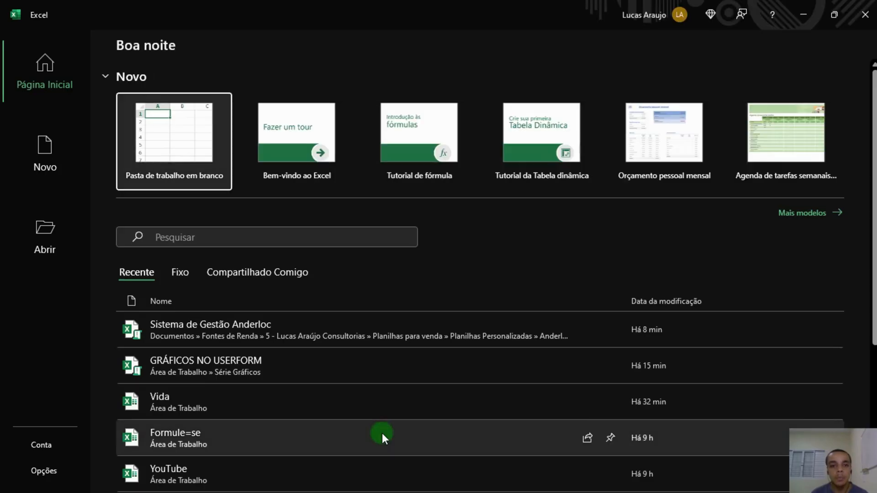
left_click(195, 165)
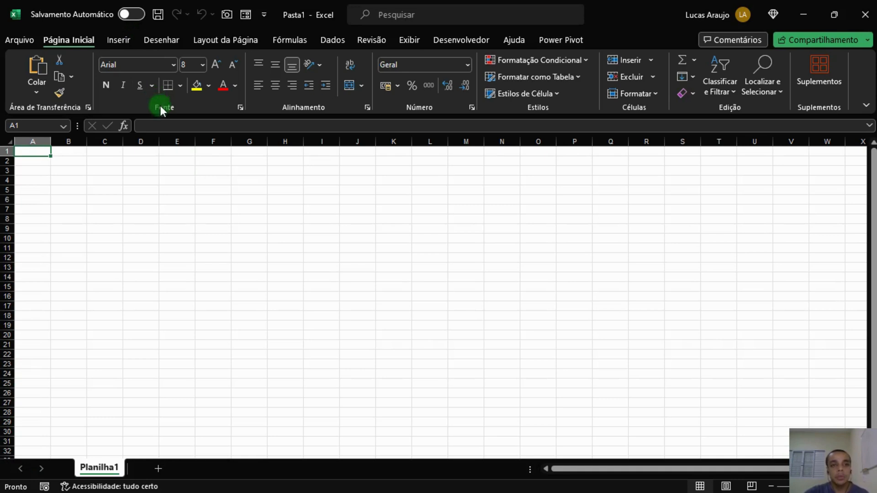
Save the workbook as a macro-enabled file named Gráficos Aula 2 in the Série Gráficos desktop folder.
left_click(29, 42)
left_click(44, 247)
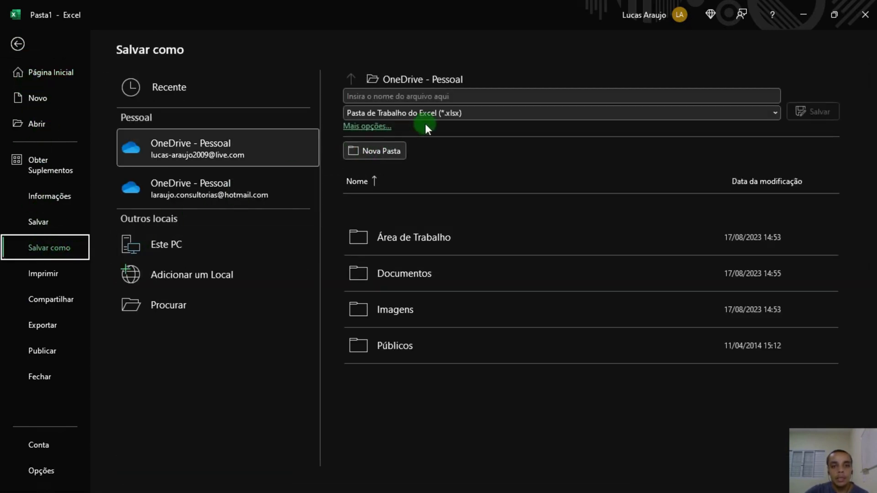
left_click(471, 113)
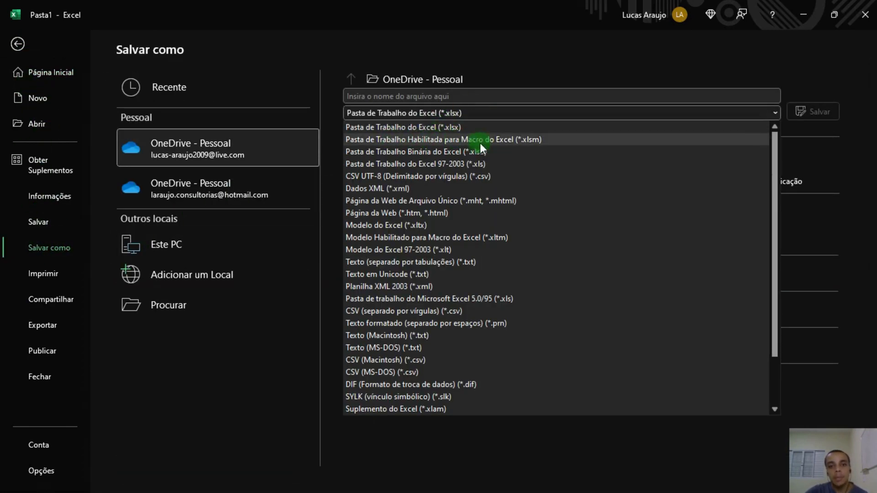
left_click(504, 141)
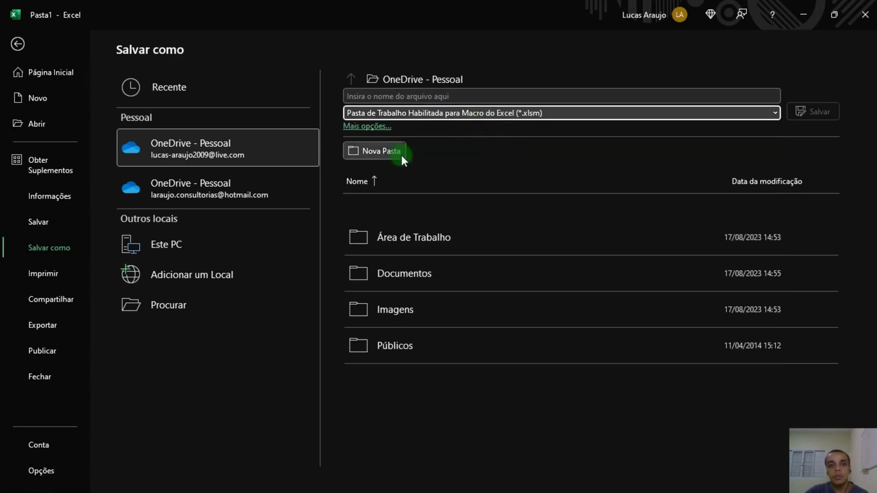
left_click(179, 302)
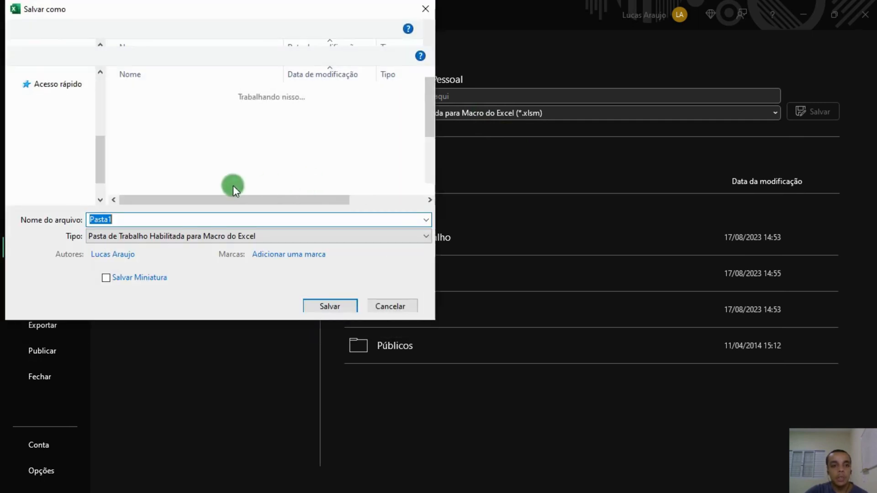
left_click_drag(100, 163, 100, 98)
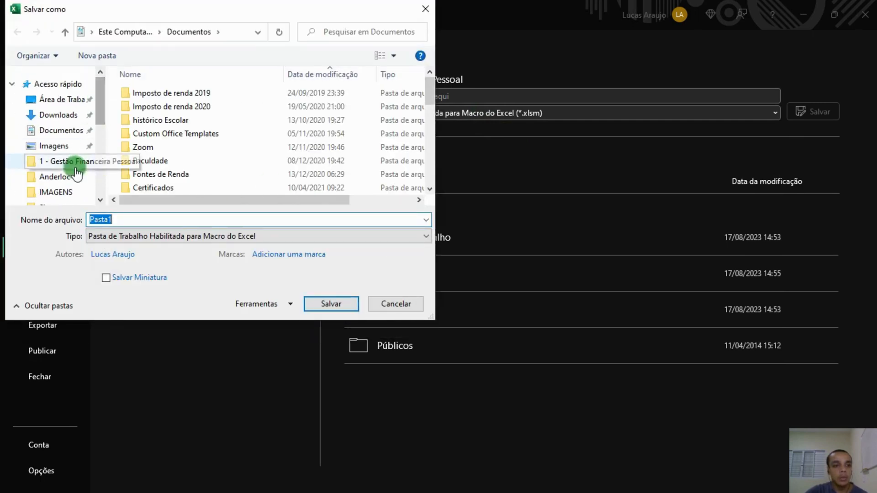
left_click(65, 106)
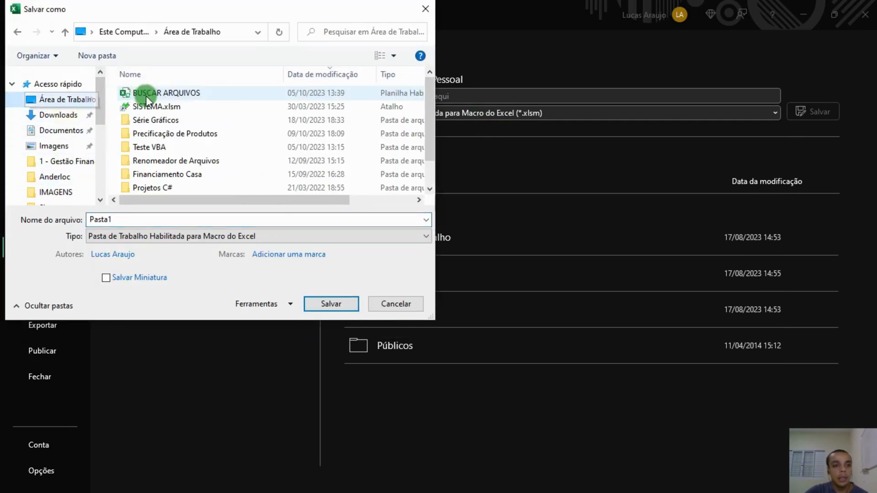
left_click(178, 120)
double_click(178, 120)
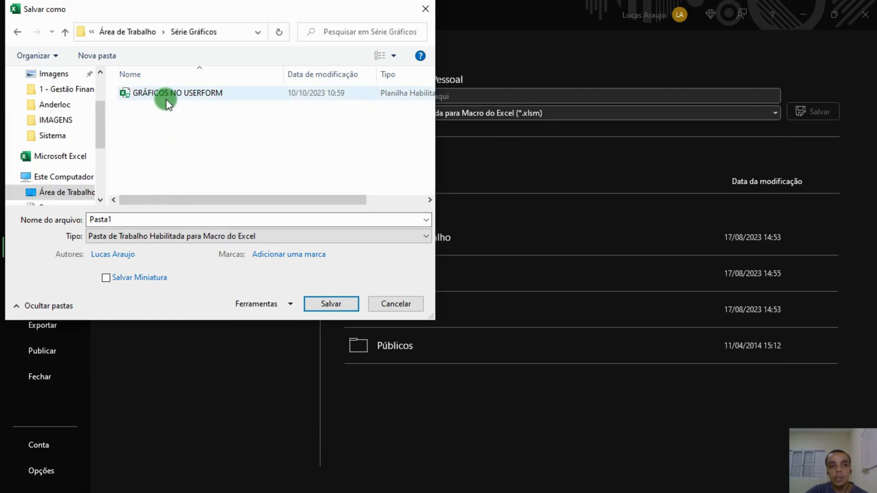
left_click(152, 224)
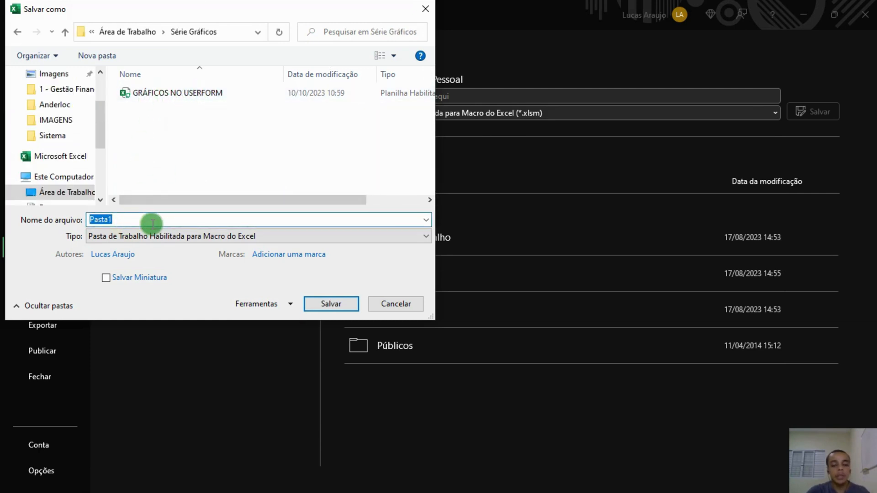
type("Gráficos")
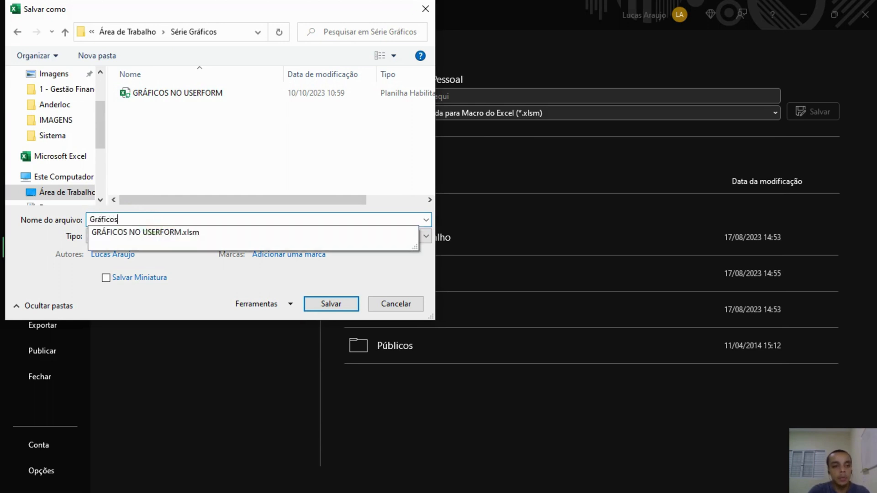
type(" Aula 2")
key("Return")
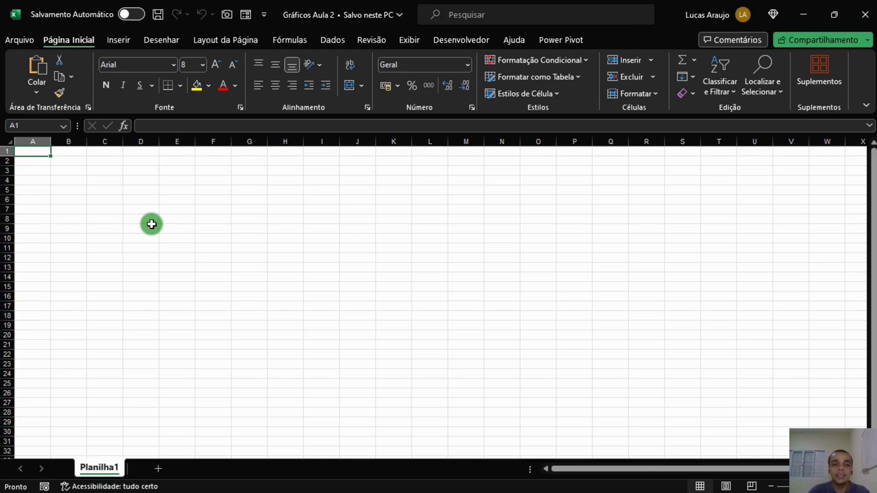
Rename the first worksheet to RASCUNHO.
left_click(74, 190)
scroll(75, 190, "up", 3)
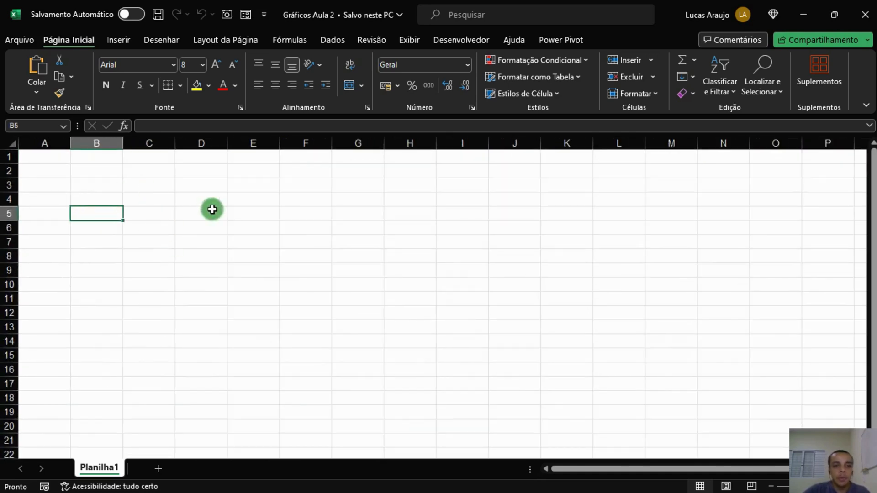
double_click(94, 467)
type("RA")
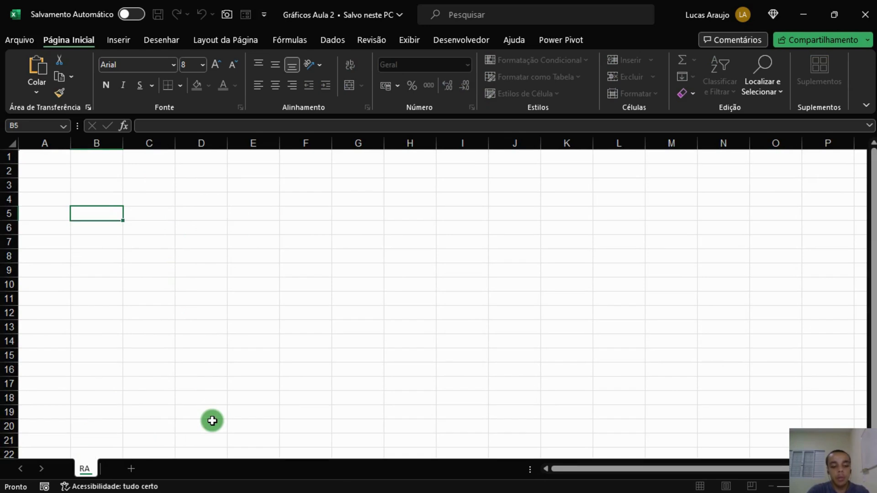
type("SCUNHO")
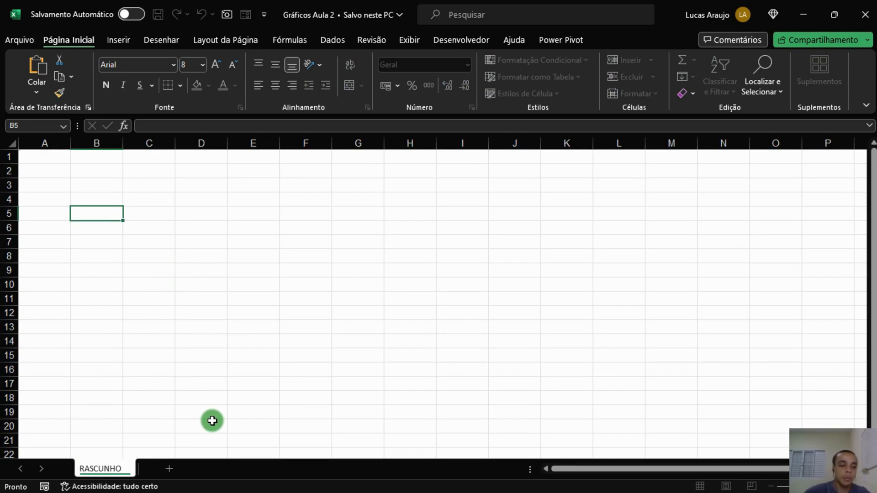
left_click(169, 338)
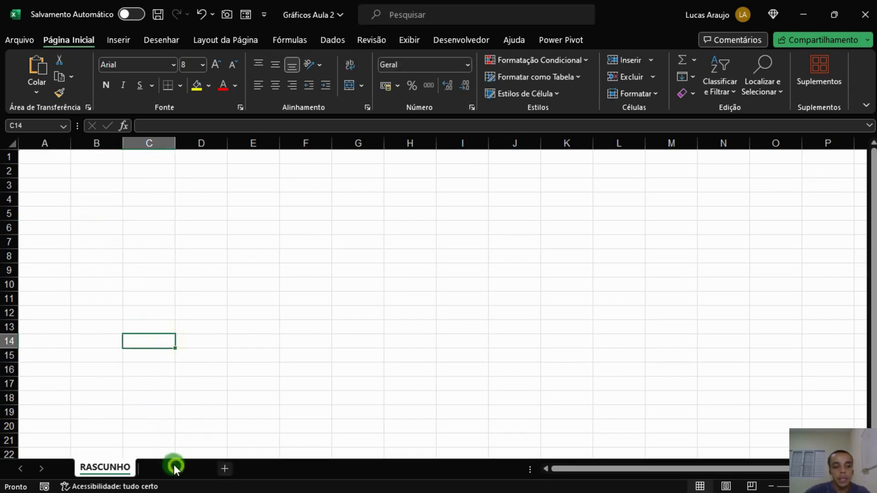
Add a second worksheet and name it DADOS.
left_click(176, 466)
double_click(173, 466)
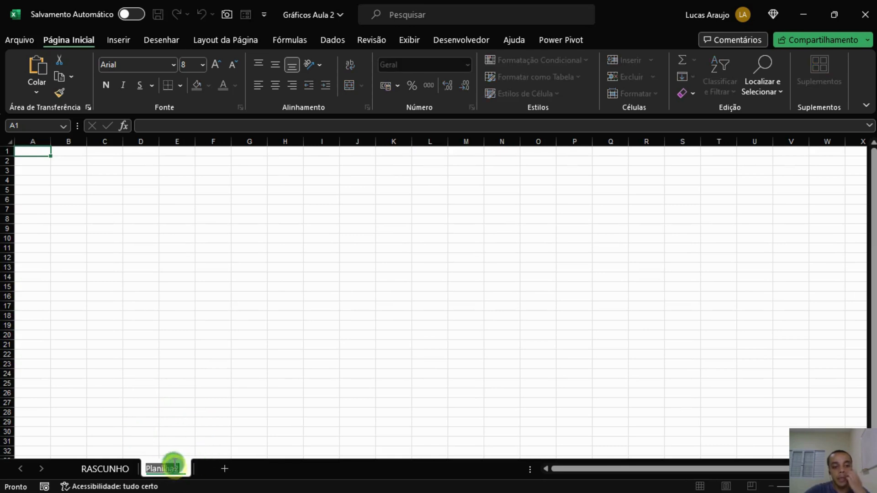
type("DADOS")
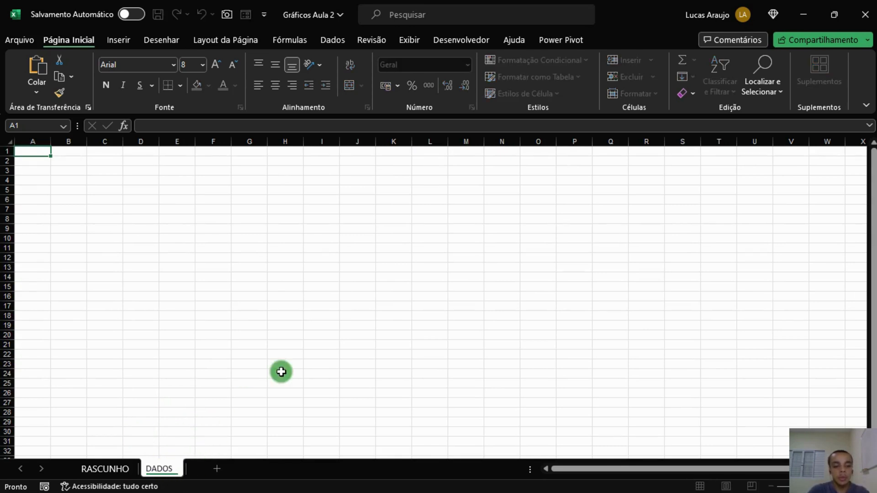
key("Return")
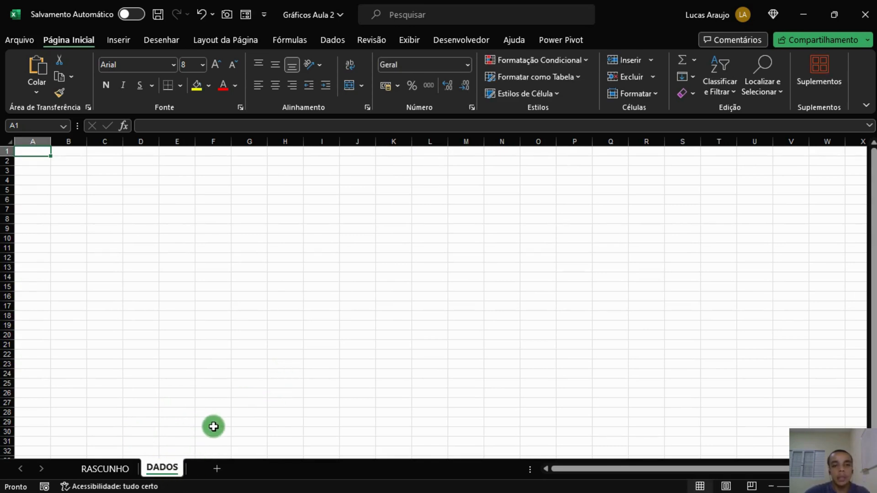
Add a third worksheet named GRÁFICOS and step through the three sheet tabs.
left_click(212, 470)
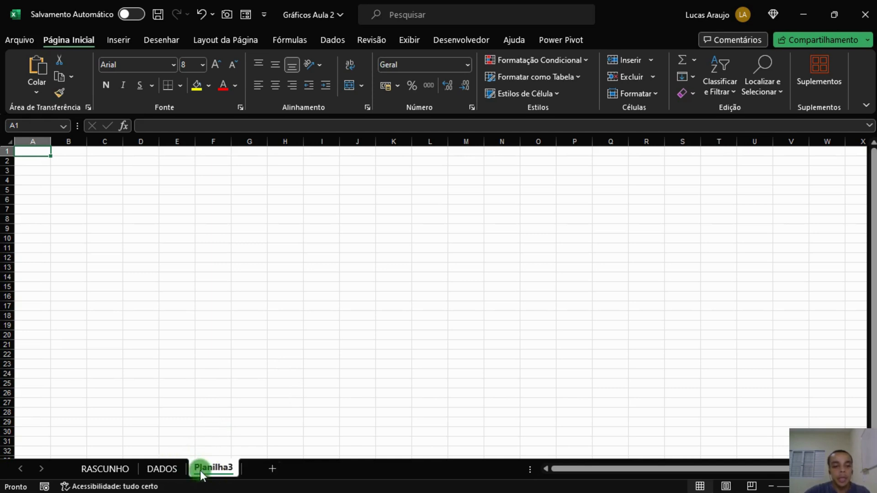
double_click(206, 468)
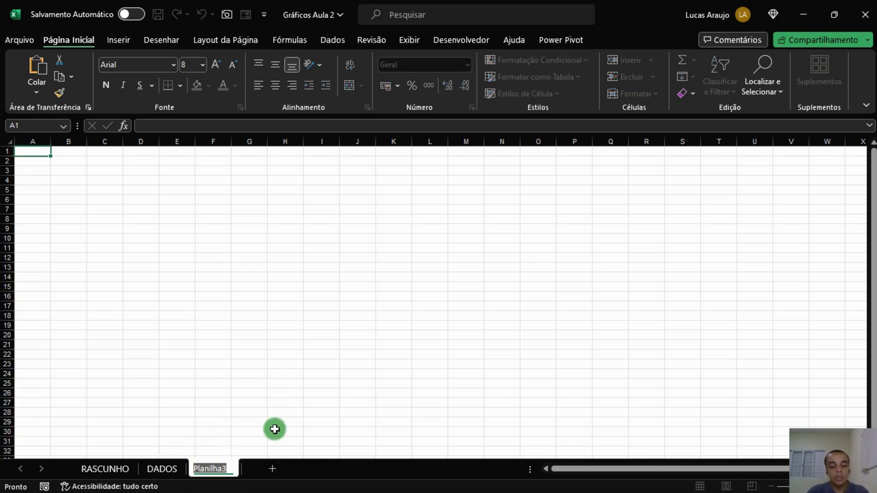
type("GRÁ")
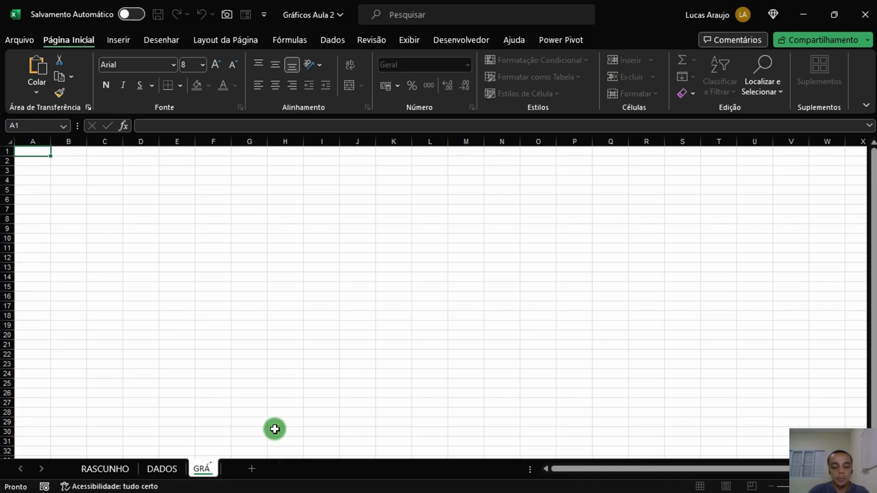
type("FICOS")
key("Return")
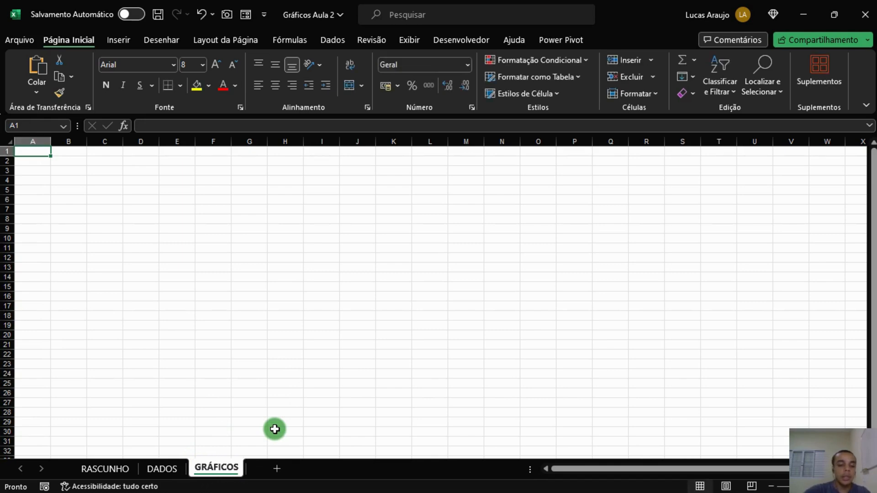
left_click(112, 470)
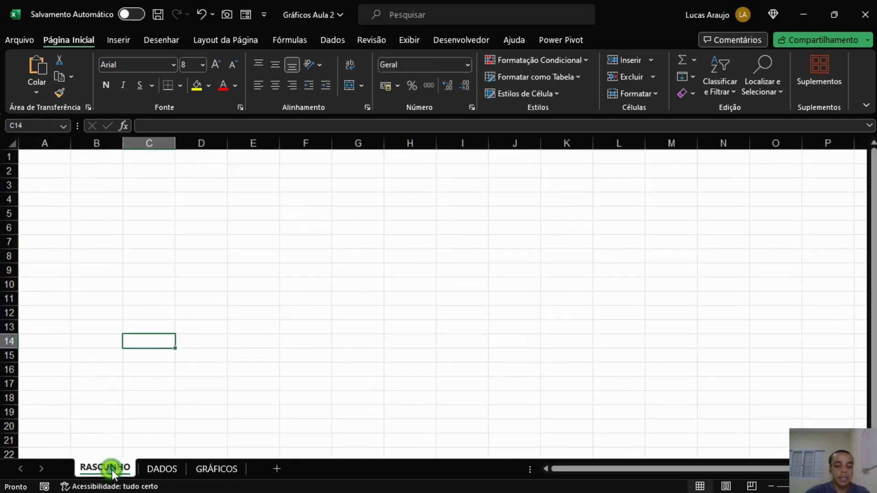
left_click(144, 465)
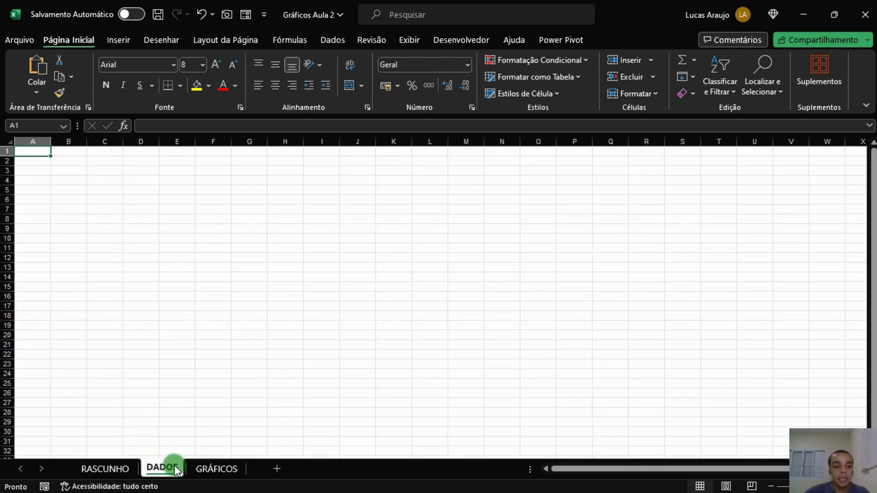
left_click(216, 469)
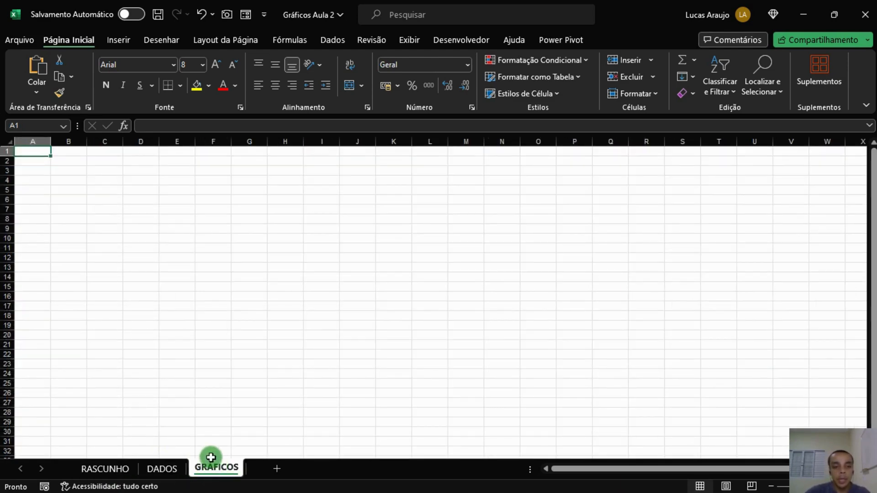
On the DADOS sheet, enter the column headers DATA and VENDEDOR in cells A1 and B1.
left_click(164, 473)
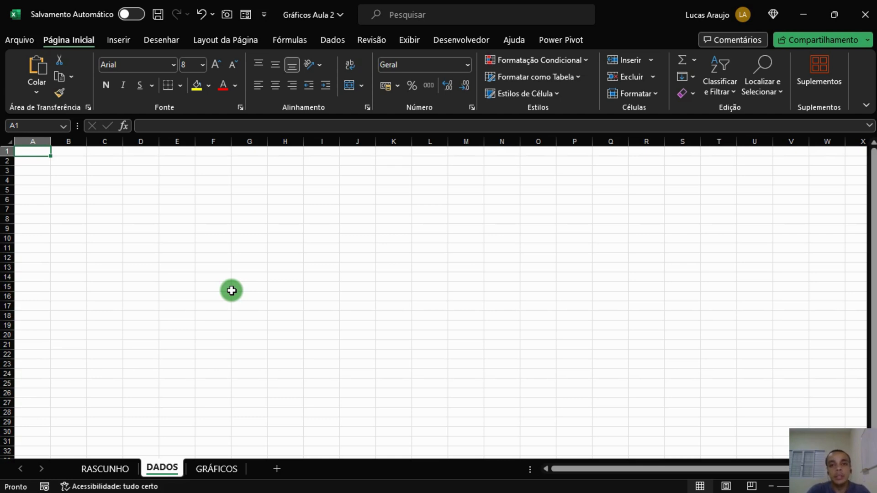
type("DATA")
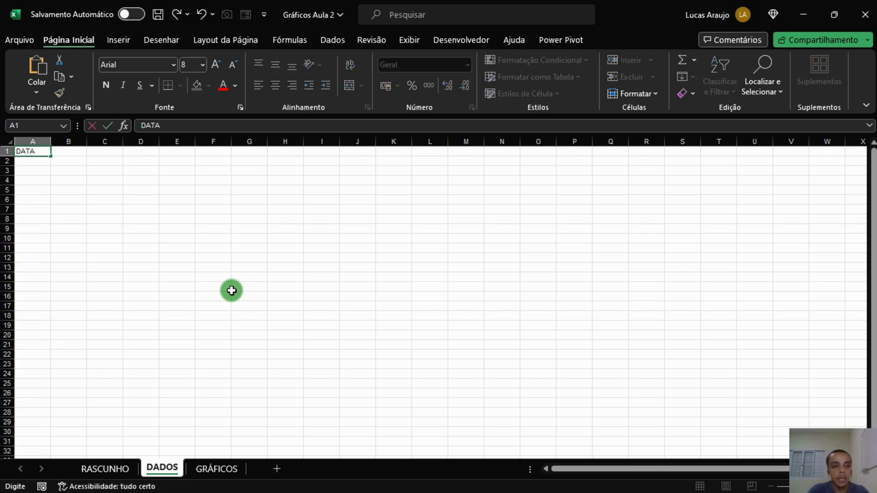
key("Tab")
type("VENDEDOR")
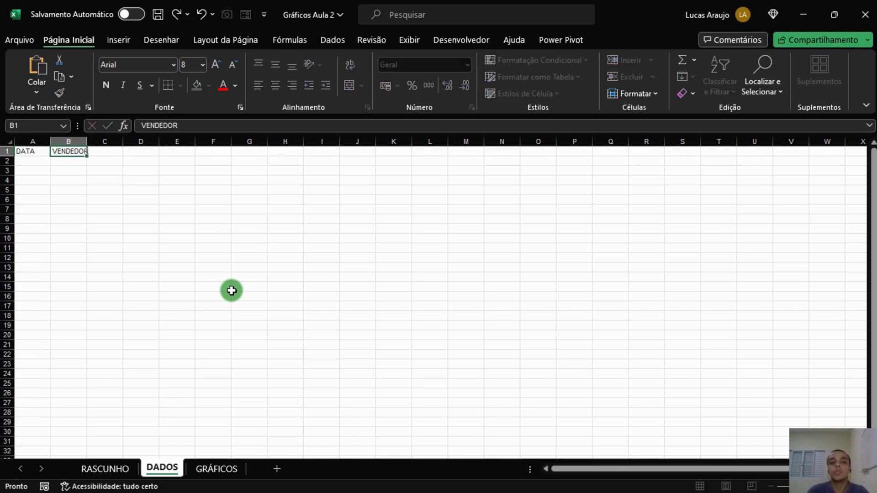
key("Tab")
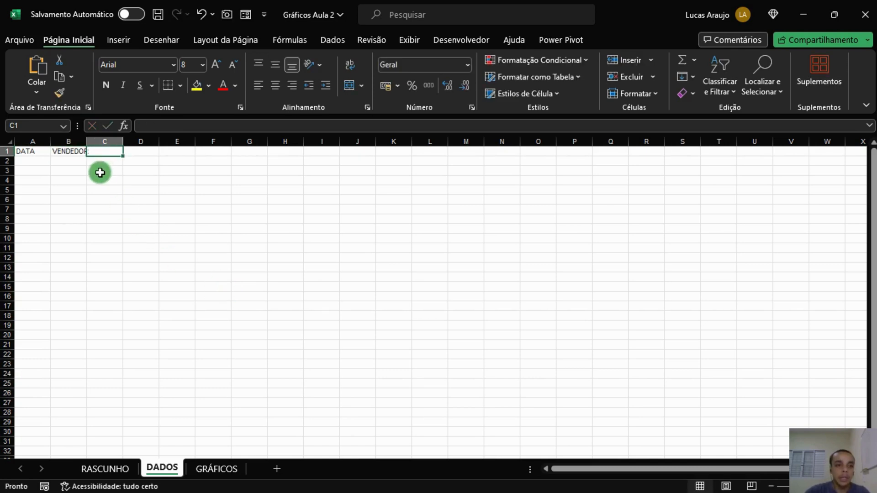
Enter the headers CATEGORIA and VALOR in C1 and D1, autofitting columns B and C to their contents.
double_click(87, 141)
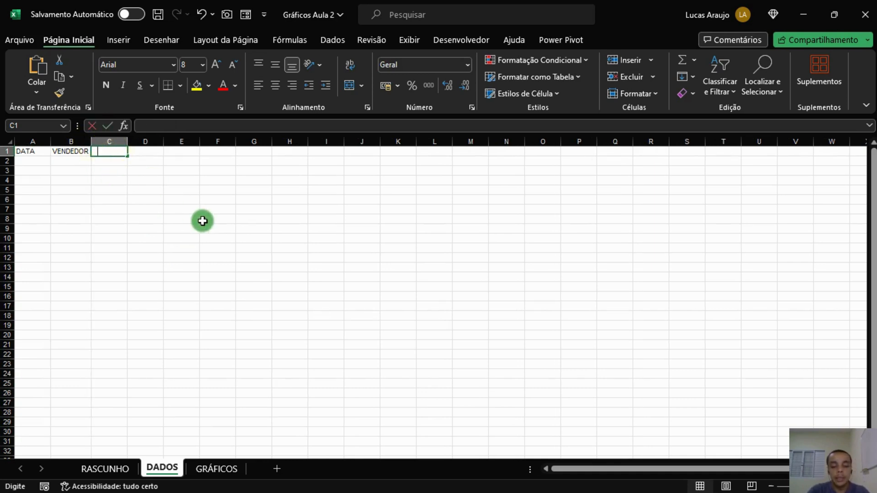
type("CATEGORIA")
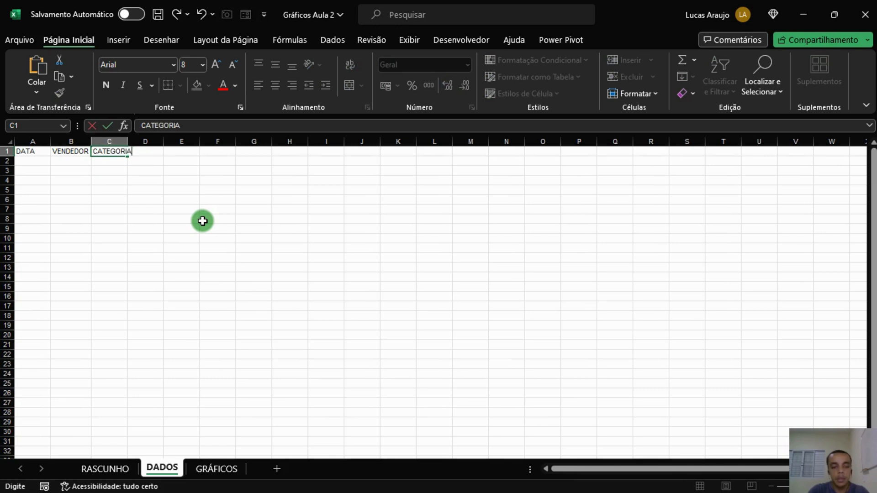
key("Tab")
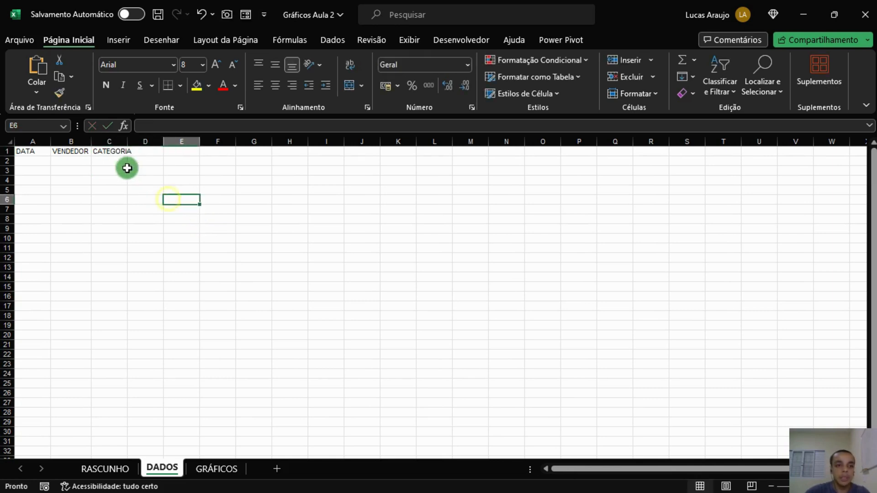
double_click(127, 141)
left_click(106, 153)
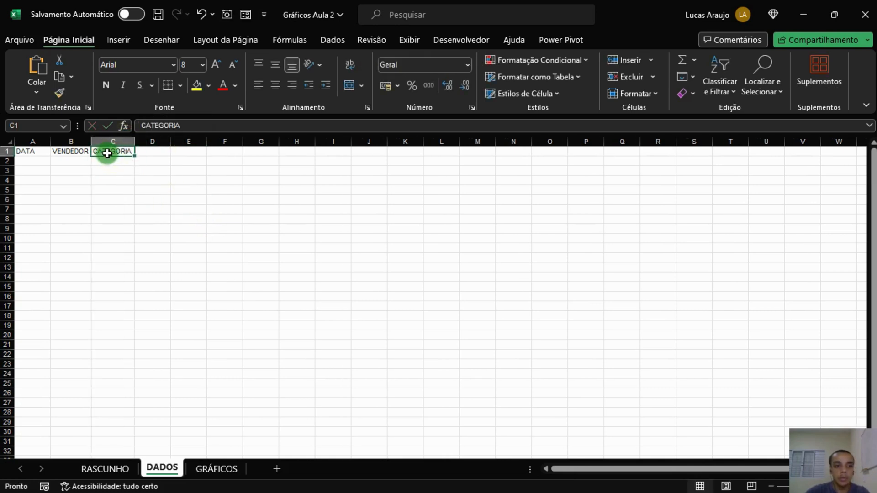
left_click(163, 156)
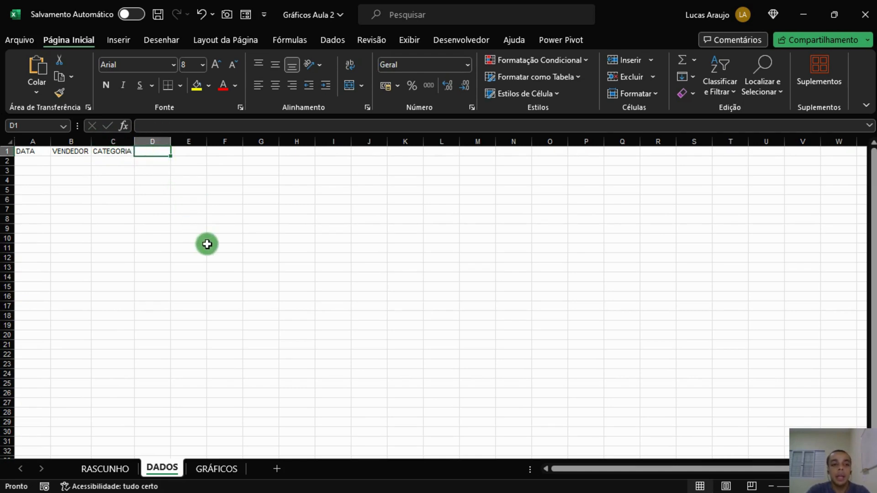
type("VALOR")
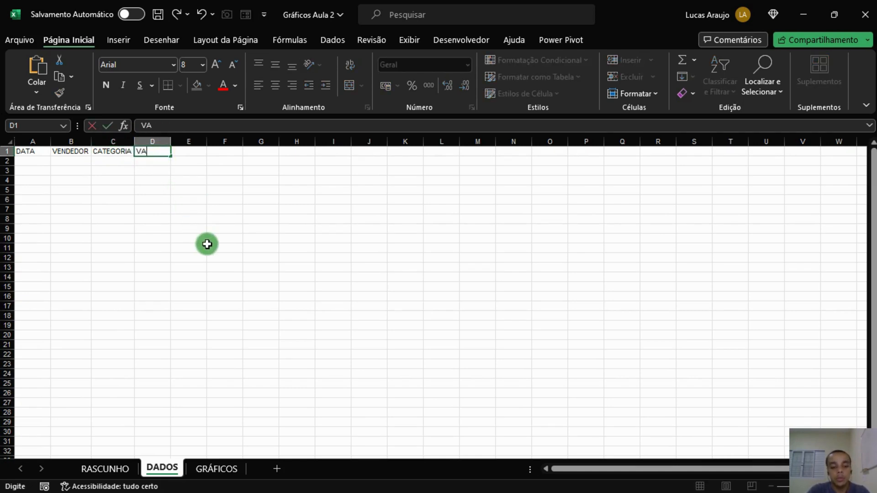
key("Return")
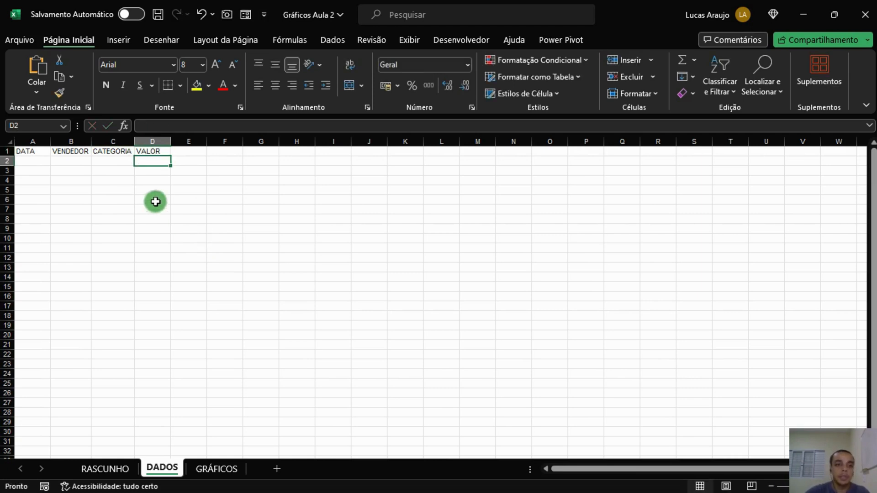
Format the header cells A1:D1 with a dark blue fill, white font colour and bold text.
left_click(75, 159)
left_click(73, 152)
left_click(111, 151)
left_click(146, 151)
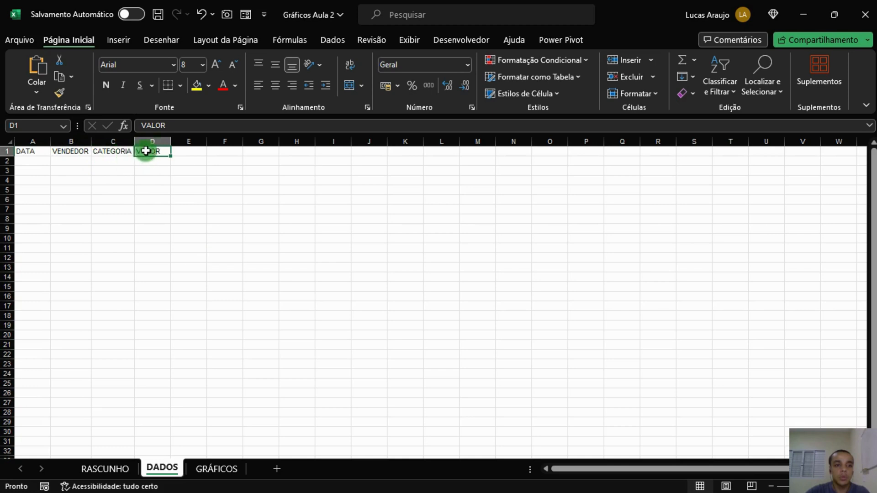
left_click(117, 152)
left_click(41, 153)
left_click_drag(41, 154, 157, 152)
left_click(208, 87)
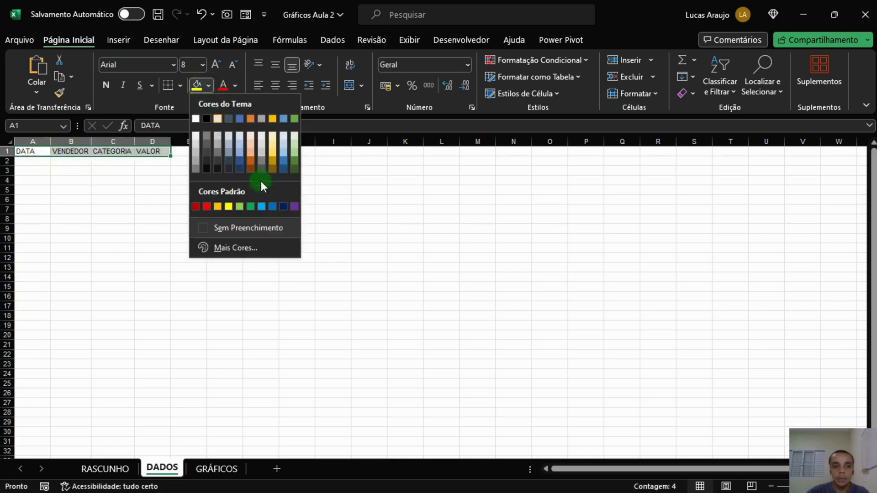
left_click(281, 202)
left_click(236, 87)
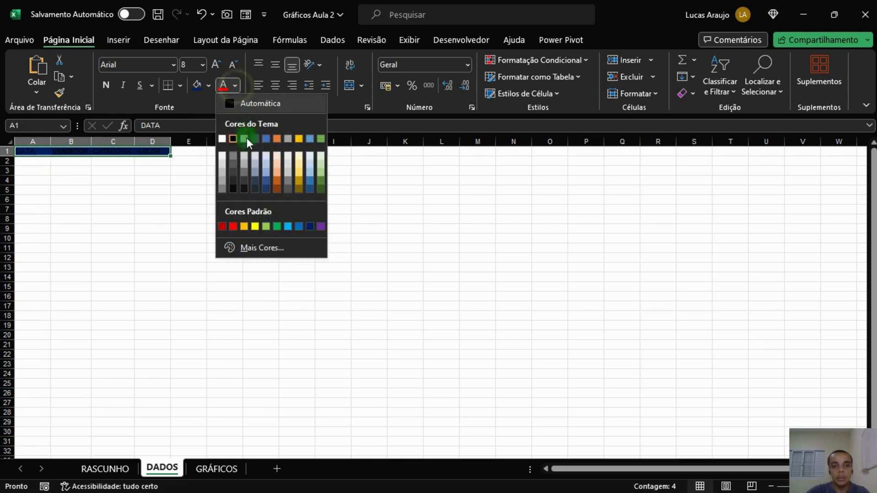
left_click(223, 137)
left_click(113, 88)
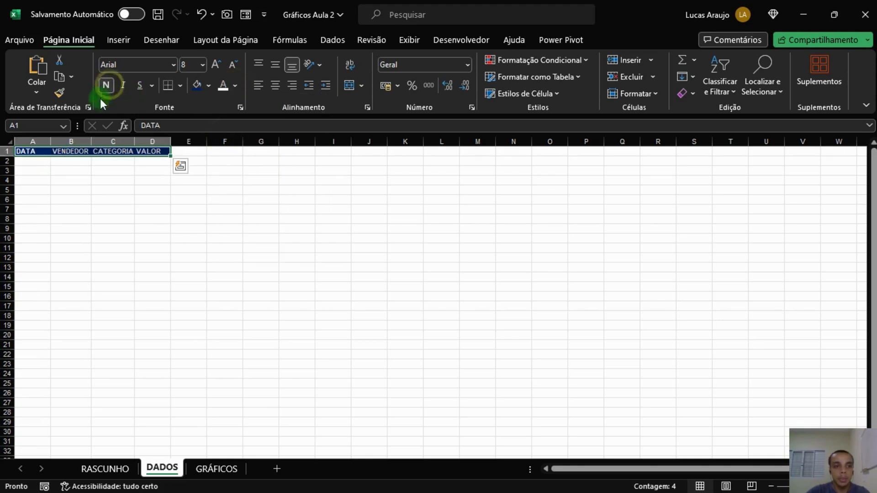
Select the whole sheet and center its contents both vertically and horizontally.
left_click(70, 189)
left_click_drag(151, 141, 62, 139)
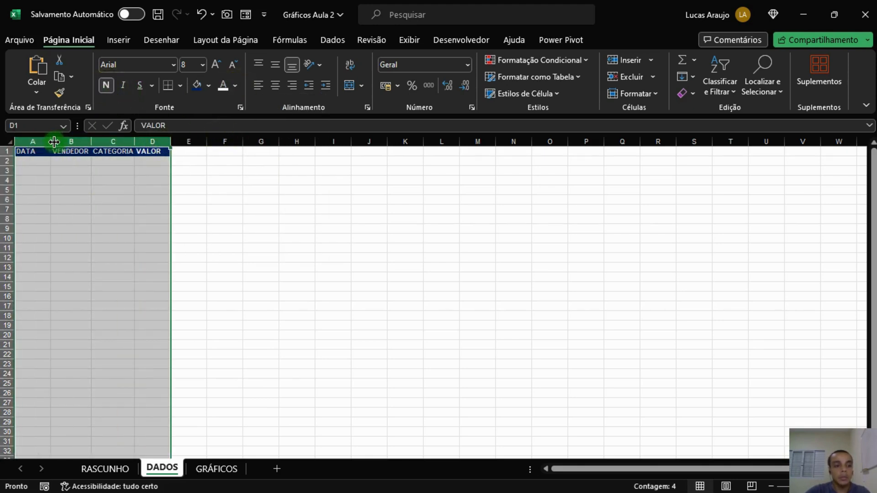
left_click(213, 198)
left_click(146, 153)
left_click(165, 198)
key("ctrl+a")
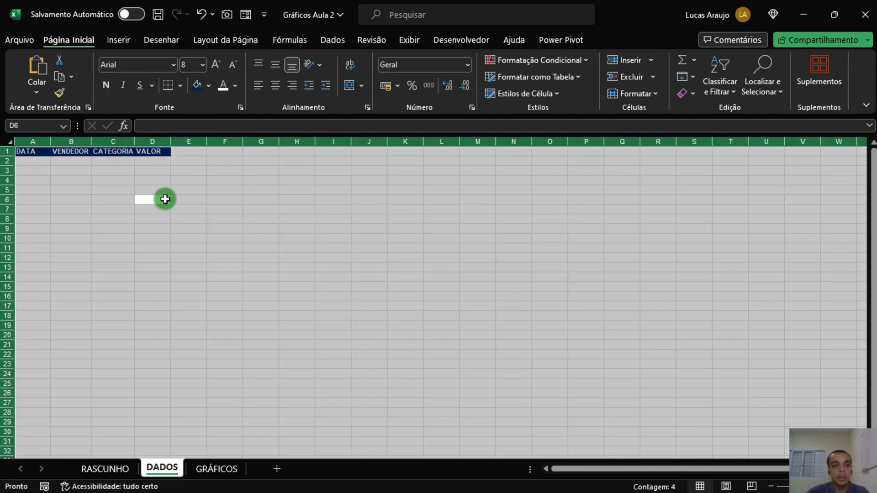
left_click(269, 64)
left_click(274, 84)
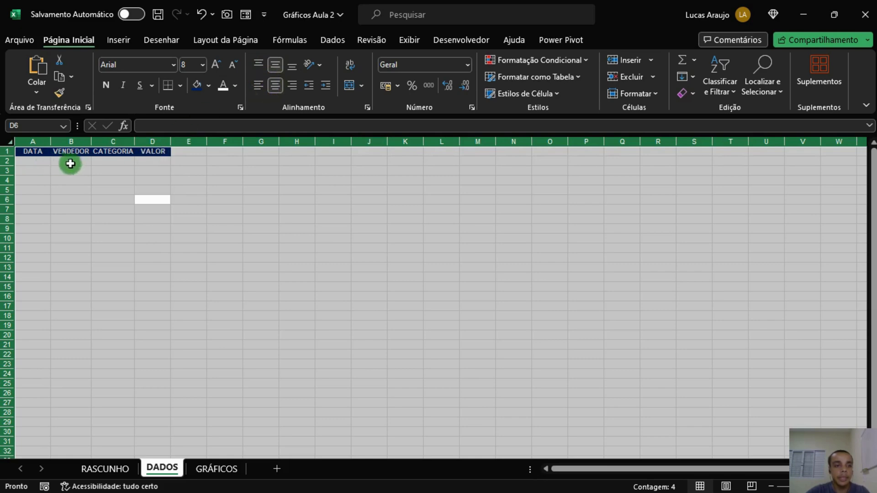
Autofit the widths of columns A through D.
left_click(182, 179)
left_click_drag(158, 142, 42, 143)
double_click(51, 141)
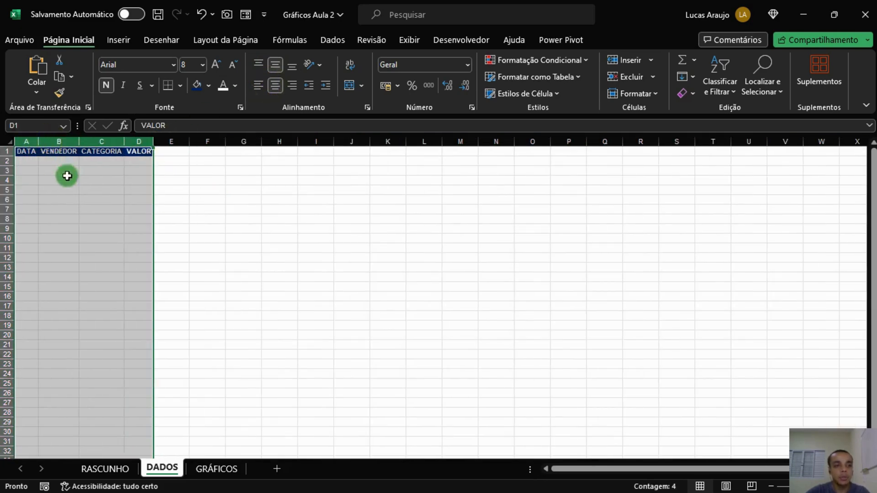
left_click(64, 180)
Apply the Data Abreviada (short date) number format to column A.
left_click(30, 142)
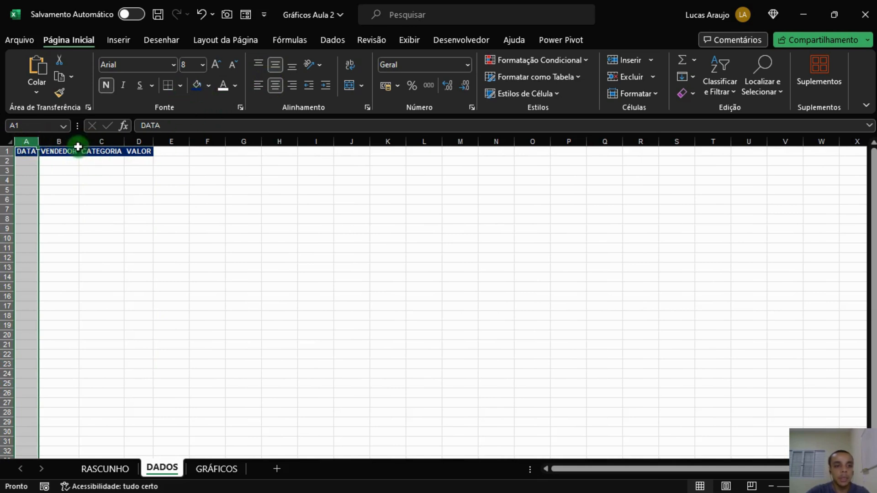
left_click(43, 177)
left_click(28, 142)
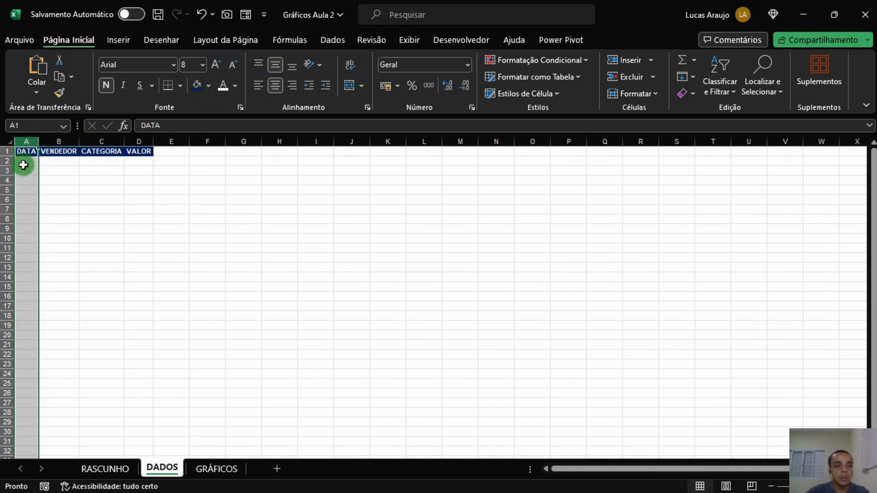
left_click(469, 63)
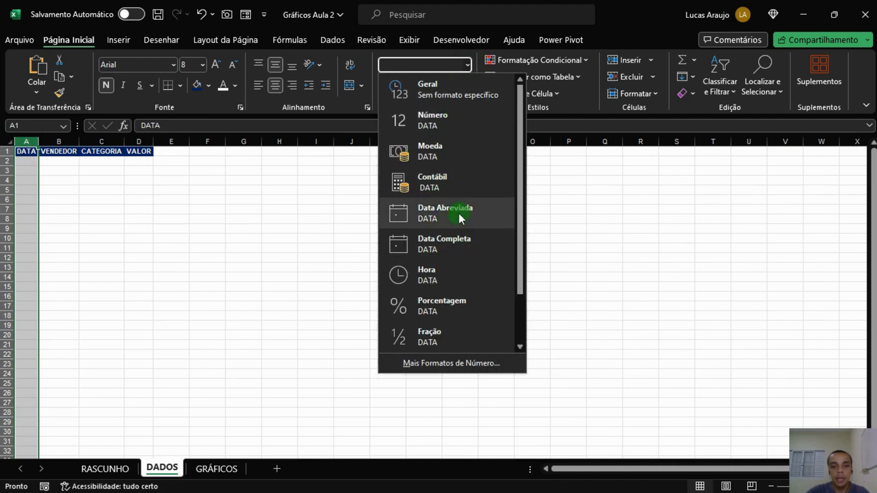
left_click(432, 218)
left_click(311, 200)
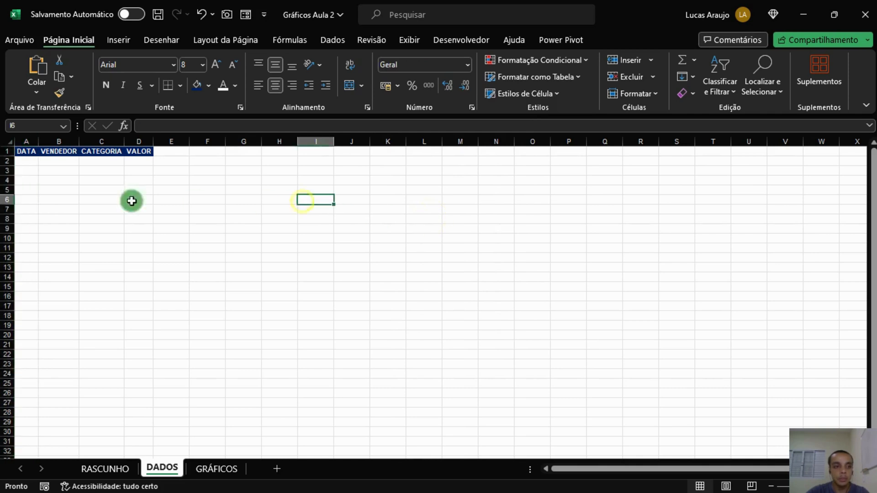
Apply the accounting number format to column D.
left_click(101, 142)
left_click(135, 140)
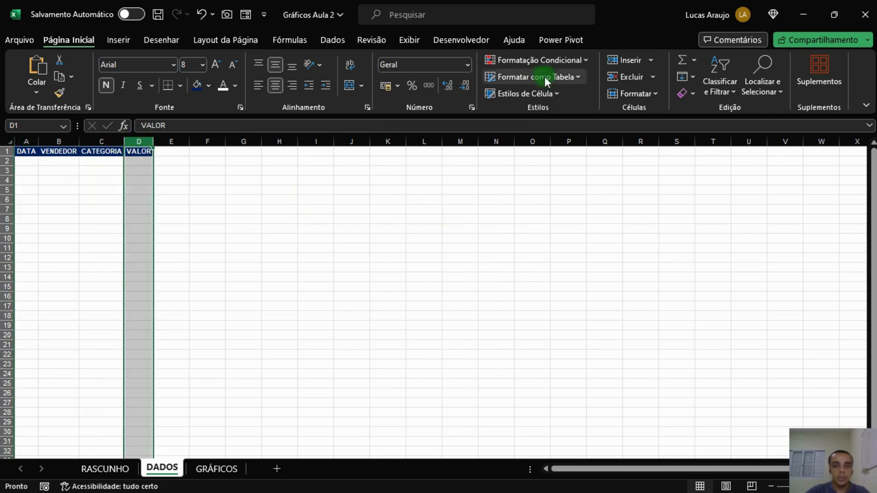
left_click(384, 85)
left_click(241, 179)
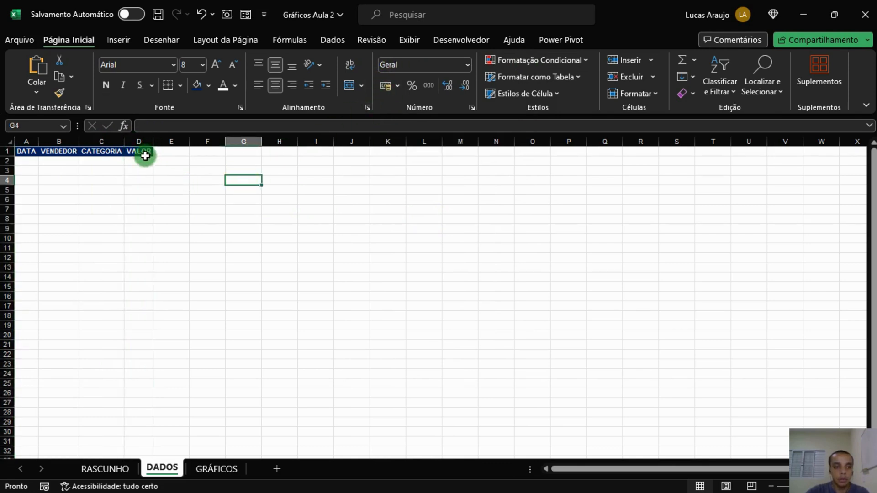
Enter the header VENDEDORES in cell F1 and autofit column F.
left_click(237, 160)
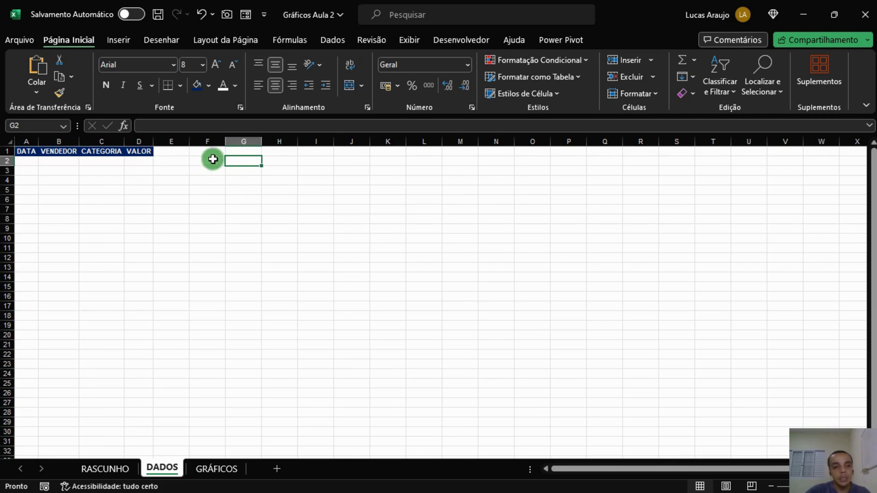
left_click(210, 153)
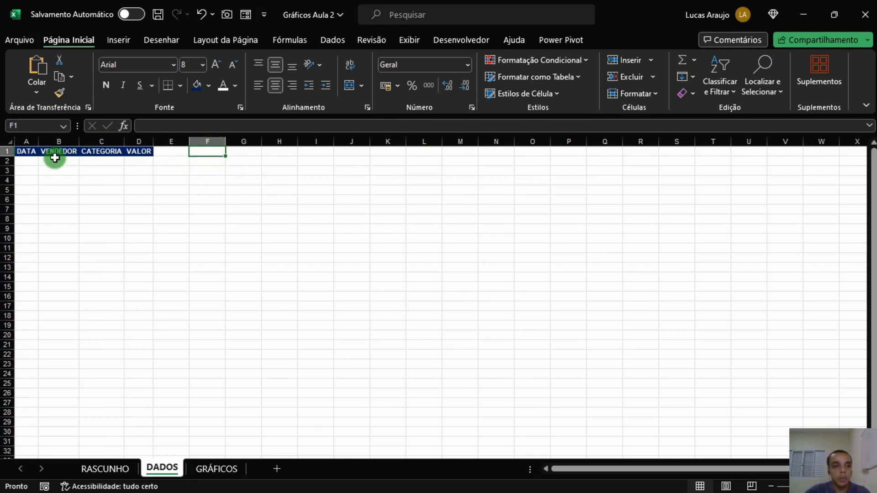
left_click(31, 151)
left_click(65, 150)
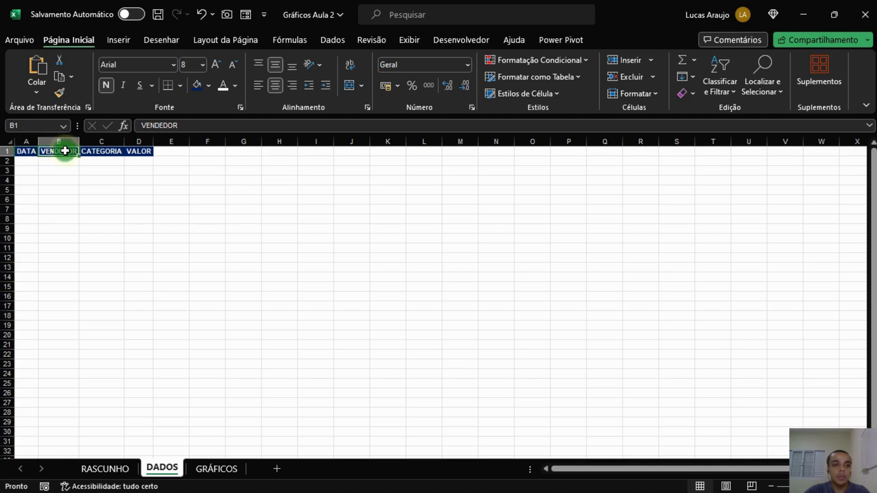
left_click(97, 151)
left_click(244, 153)
left_click(208, 152)
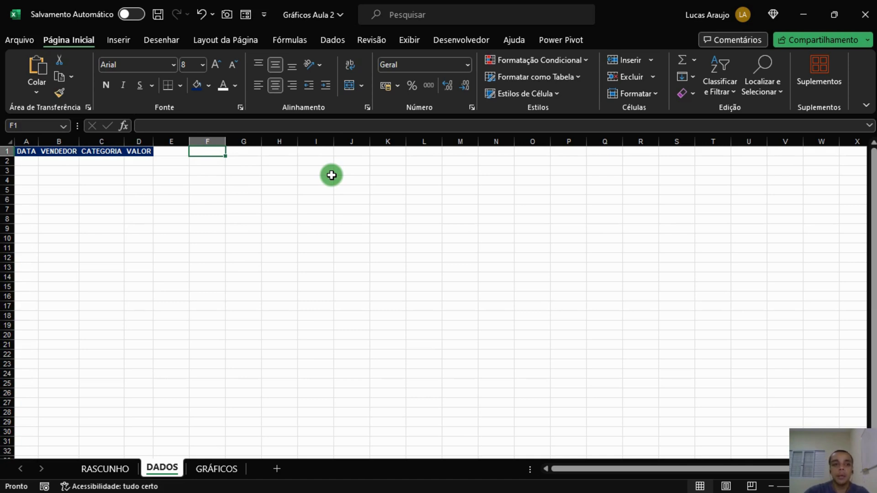
type("vE")
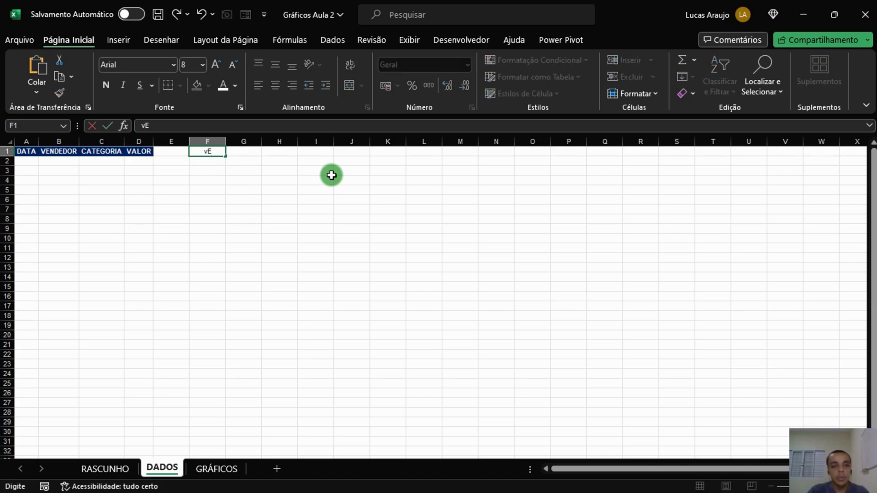
type("NDEDORES")
key("Tab")
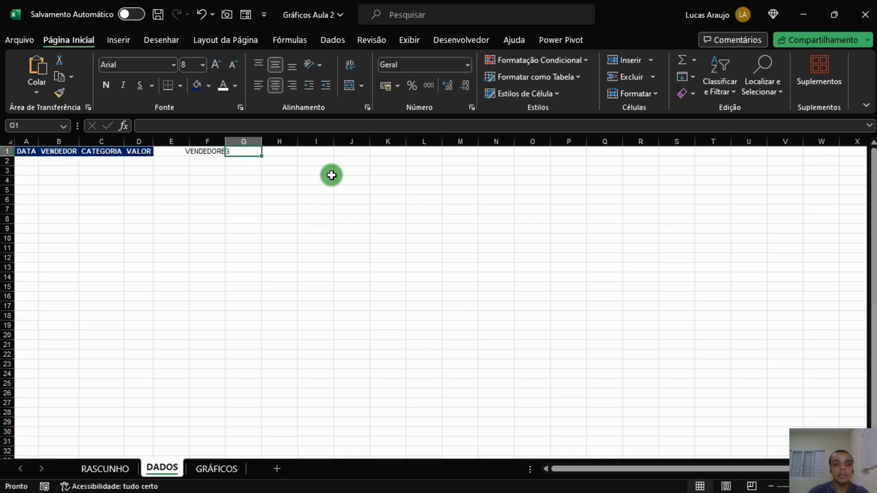
double_click(226, 141)
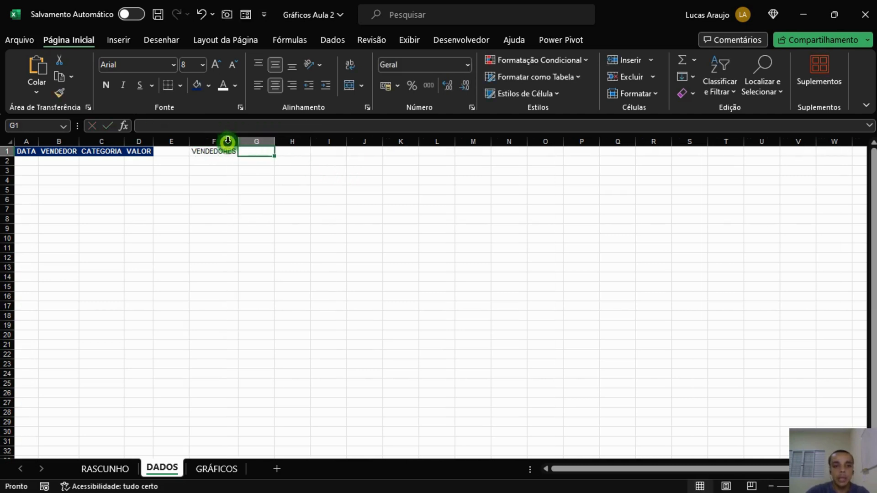
Enter the header COTEGORIAS in cell H1 and autofit column H.
left_click(287, 153)
type("COTEGORIAS")
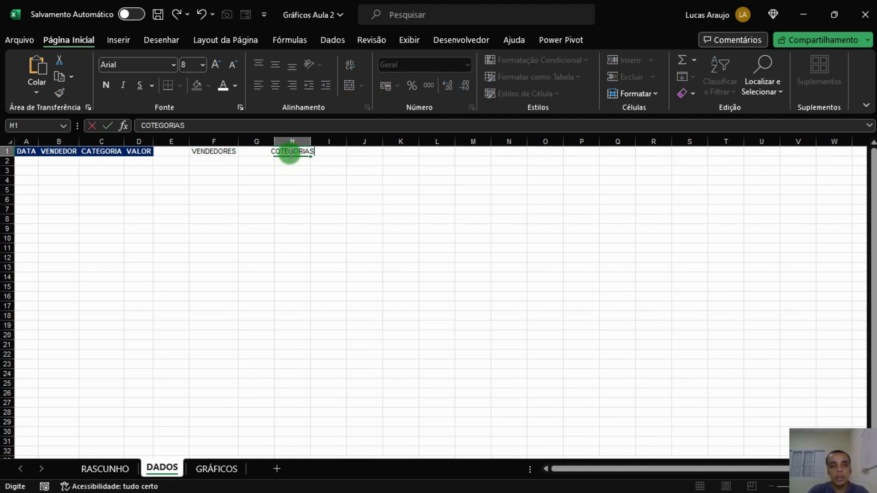
key("Return")
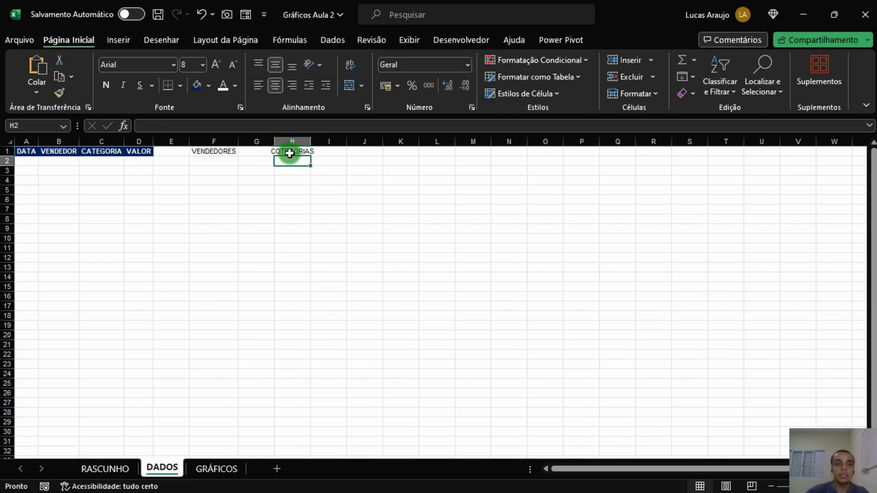
double_click(311, 141)
left_click(294, 151)
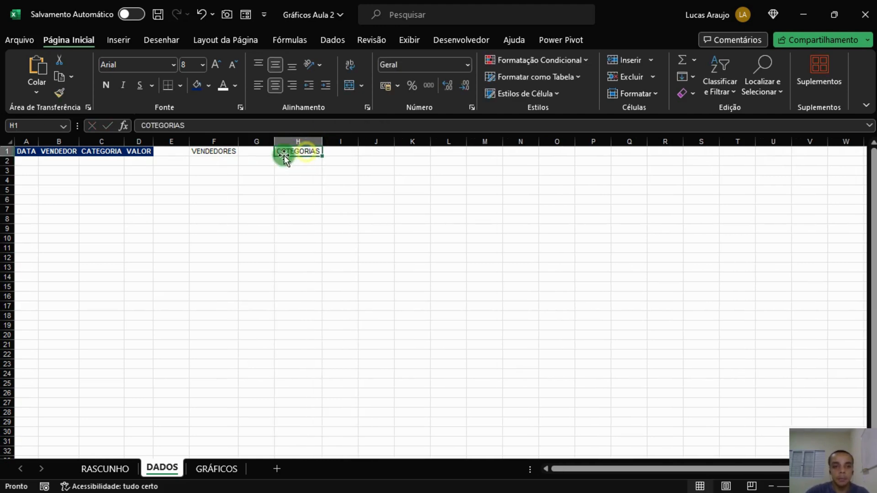
Copy the blue header formatting from the CATEGORIA header onto the VENDEDORES and COTEGORIAS headers with the Format Painter.
left_click(219, 152, "ctrl")
left_click(141, 152)
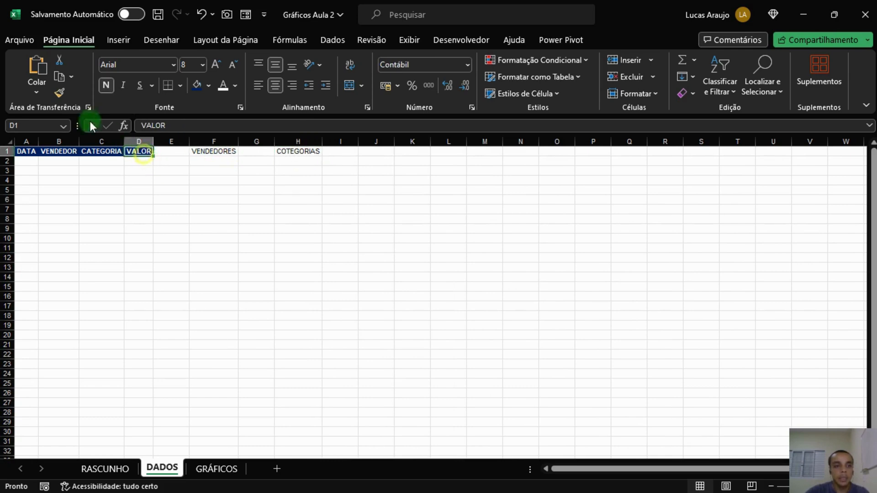
left_click(101, 151)
left_click(59, 93)
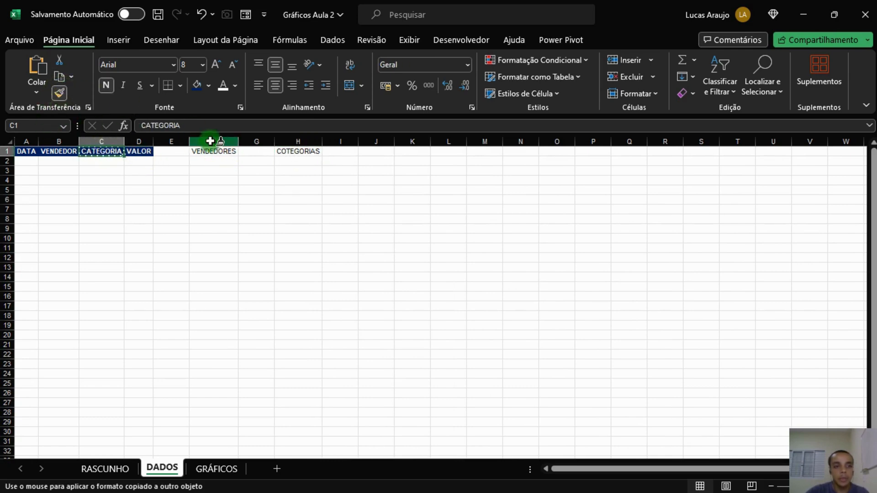
left_click(211, 151)
left_click(59, 92)
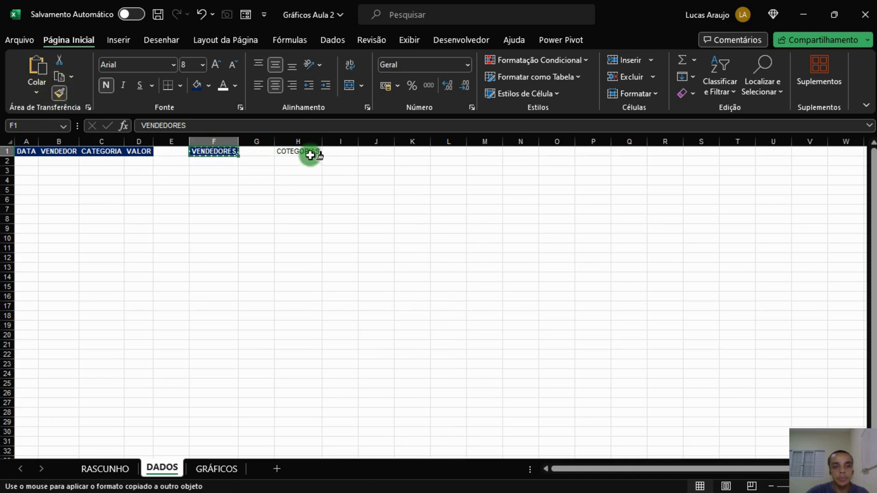
left_click(311, 156)
left_click_drag(299, 141, 222, 141)
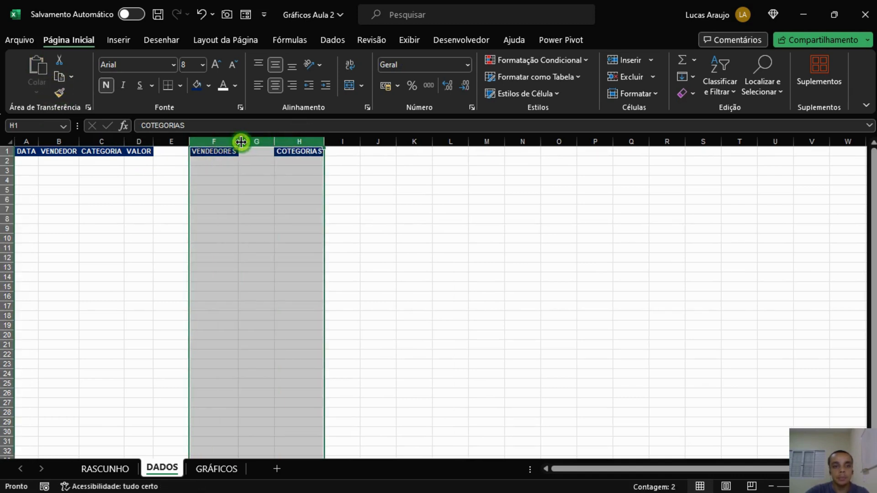
left_click(254, 178)
left_click(217, 162)
left_click(299, 162)
left_click(291, 200)
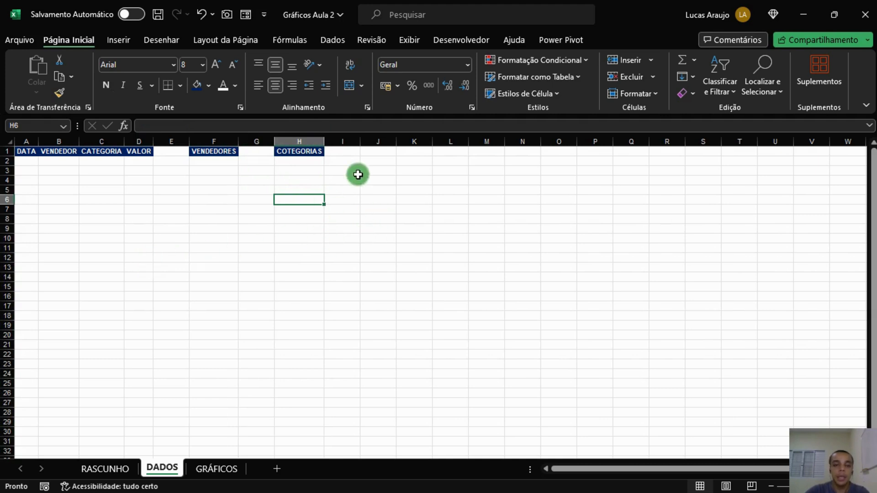
Enter the header META in cell J1.
left_click(377, 160)
key("Up")
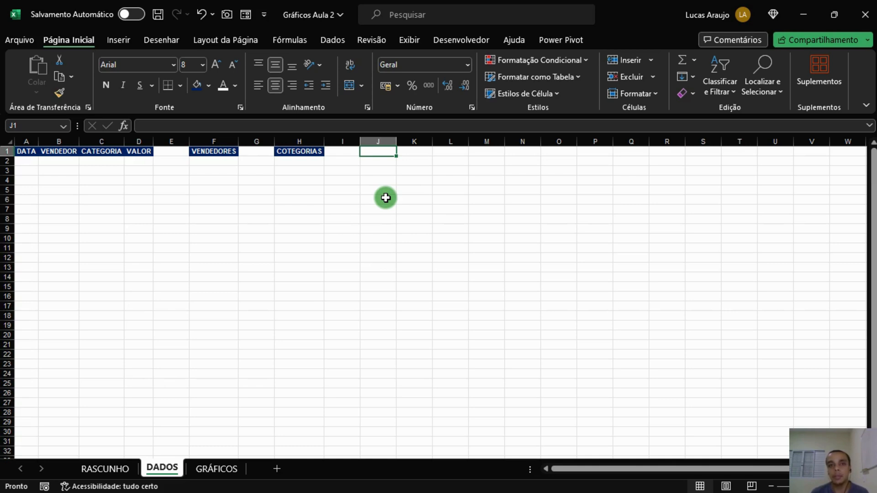
type("MET")
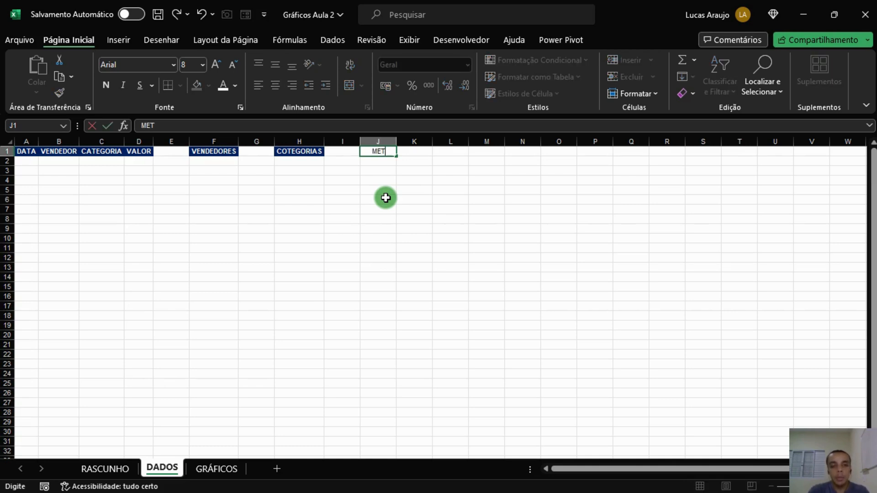
key("Return")
key("alt")
type("me")
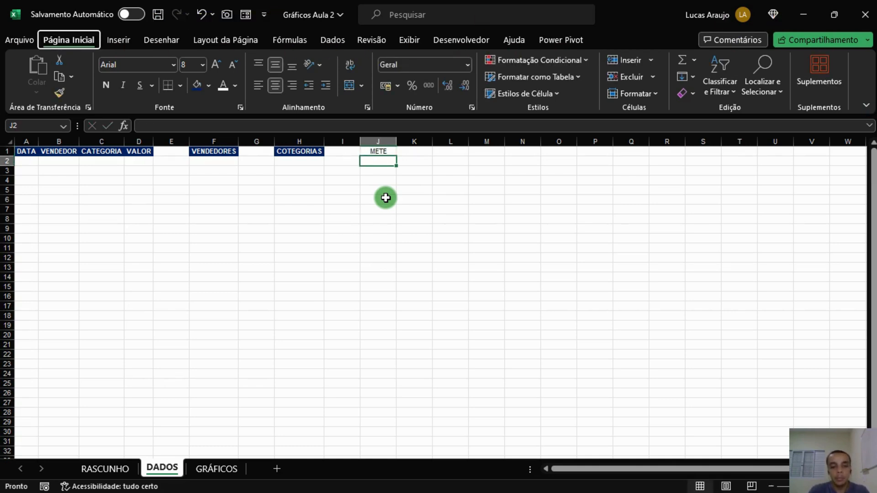
type("tA")
key("Return")
key("Escape")
key("Escape")
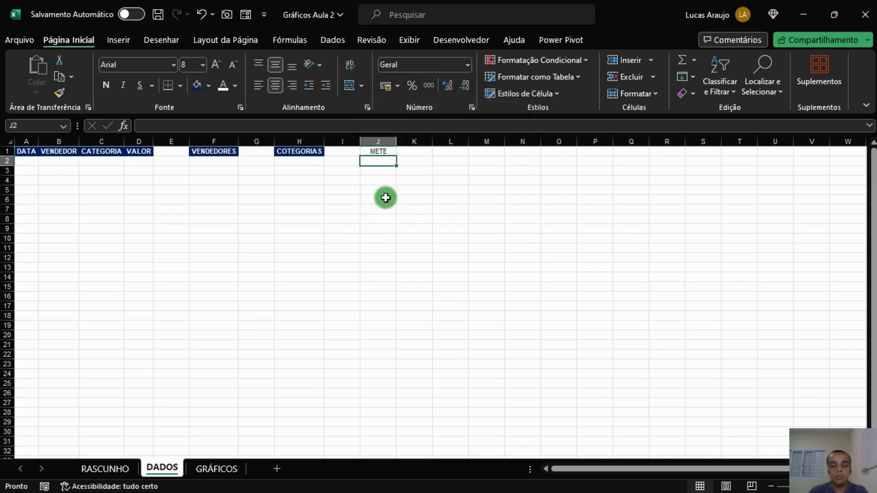
key("Up")
type("META")
key("Return")
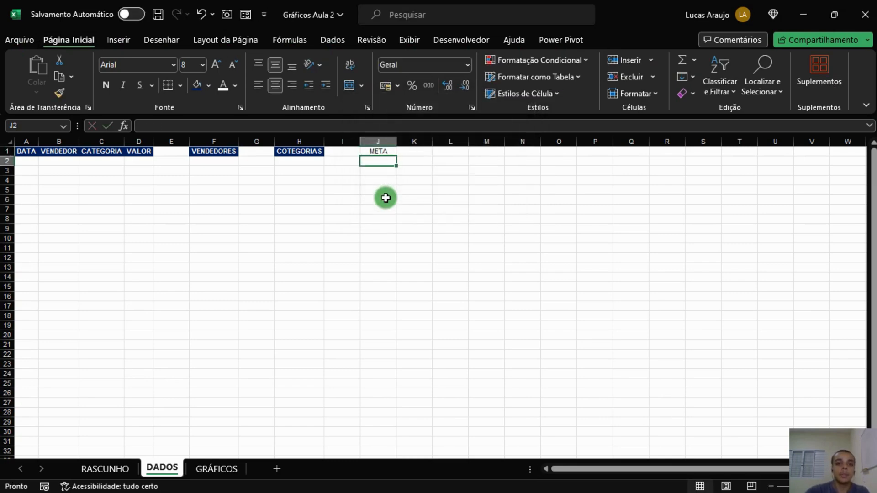
Copy the header formatting onto META in J1 and apply the accounting number format to cell J2.
left_click(308, 152)
left_click(59, 92)
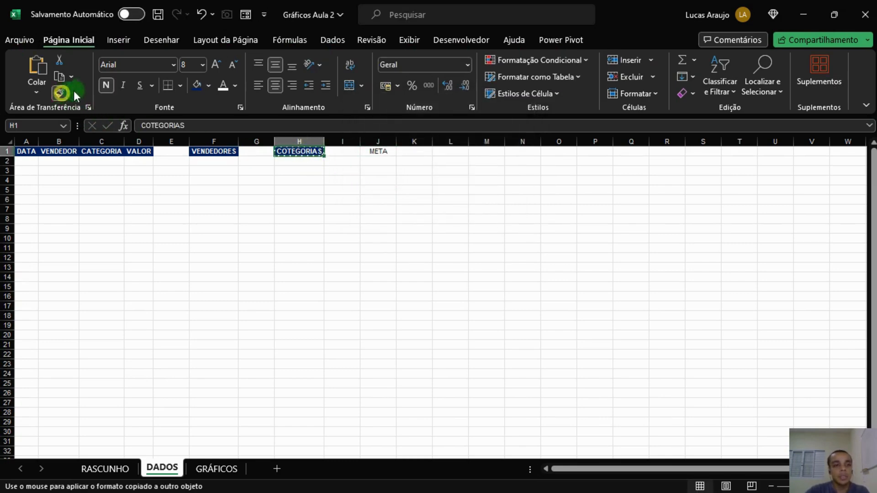
left_click(375, 154)
left_click(381, 161)
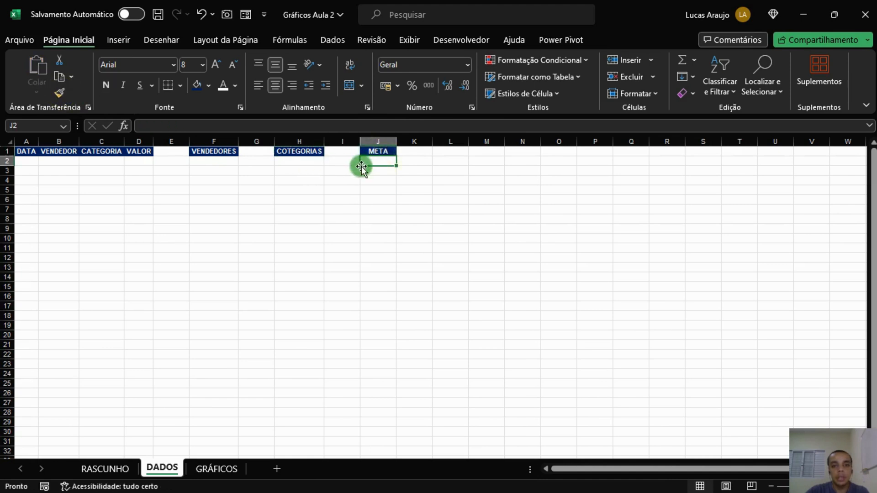
left_click(385, 86)
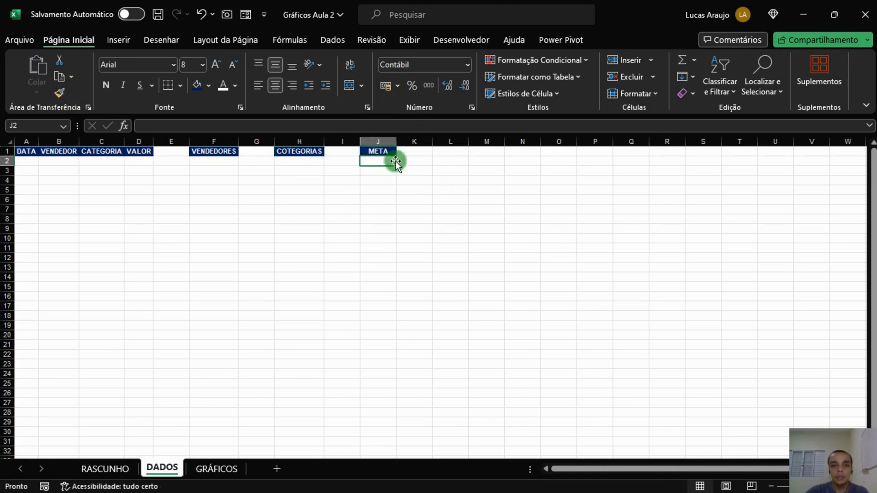
Enter the header VENDEDOR in cell L1.
left_click(443, 152)
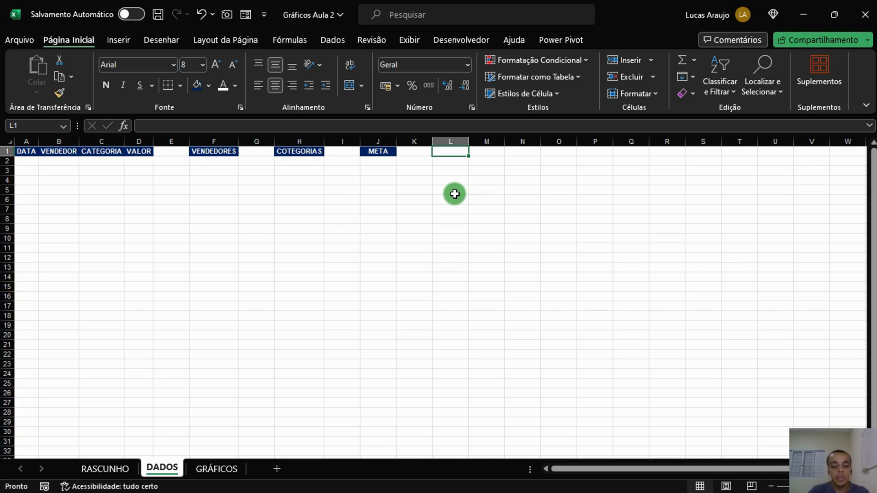
type("VE")
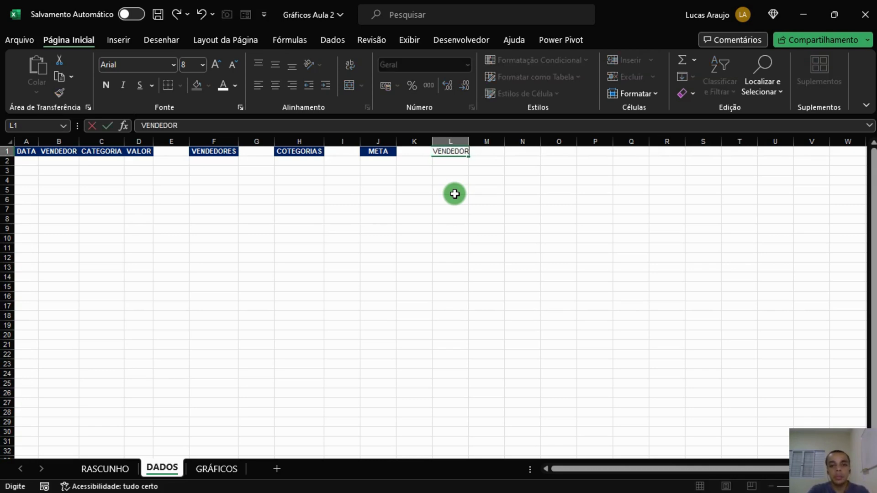
type("NDEDOR")
key("ctrl+Return")
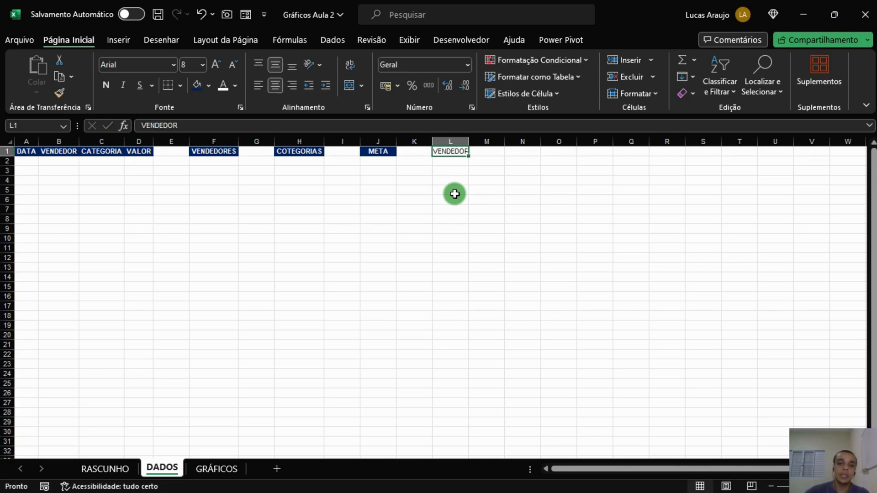
Copy the header formatting from META onto VENDEDOR in L1 and autofit column L.
left_click(385, 151)
left_click(58, 93)
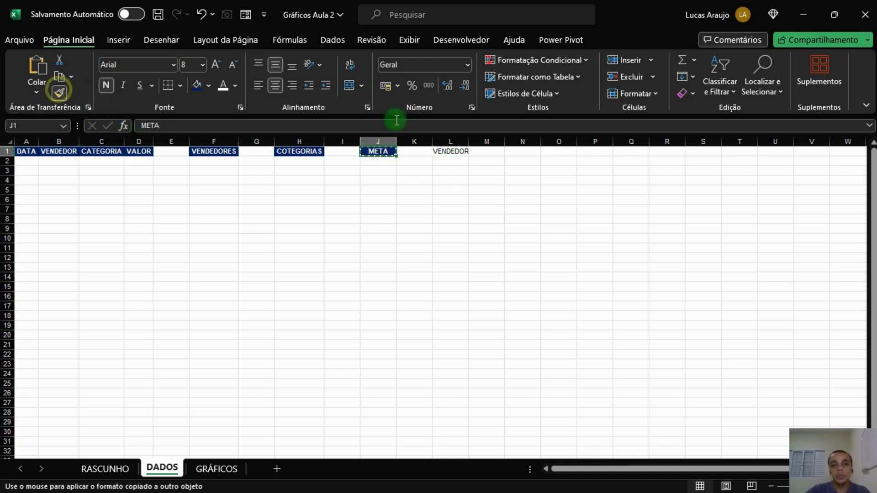
left_click(450, 151)
left_click(459, 171)
double_click(469, 141)
left_click(462, 153)
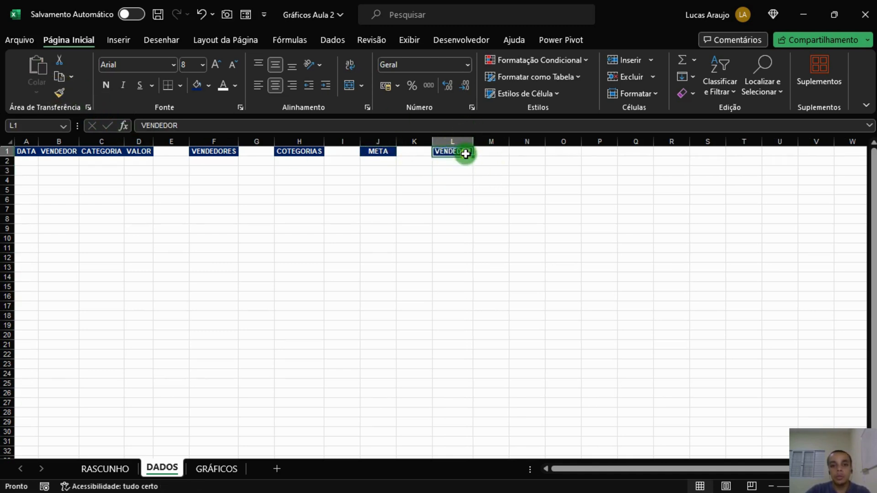
left_click(462, 160)
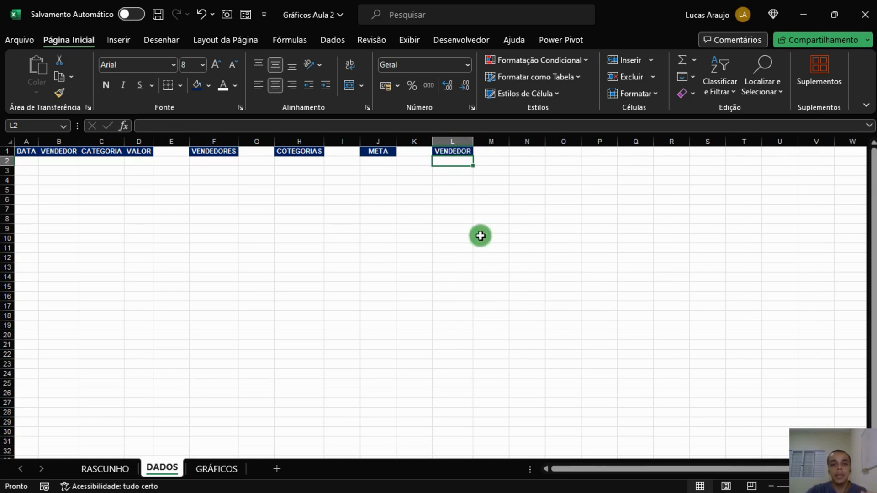
Enter PERÍODO in cell L2 and JAN in cell L3.
type("PERÍODO")
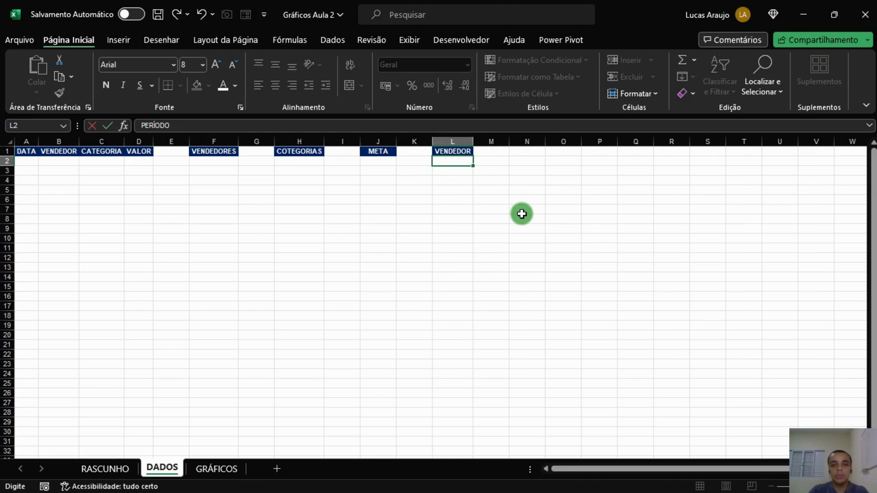
key("Return")
type("JA")
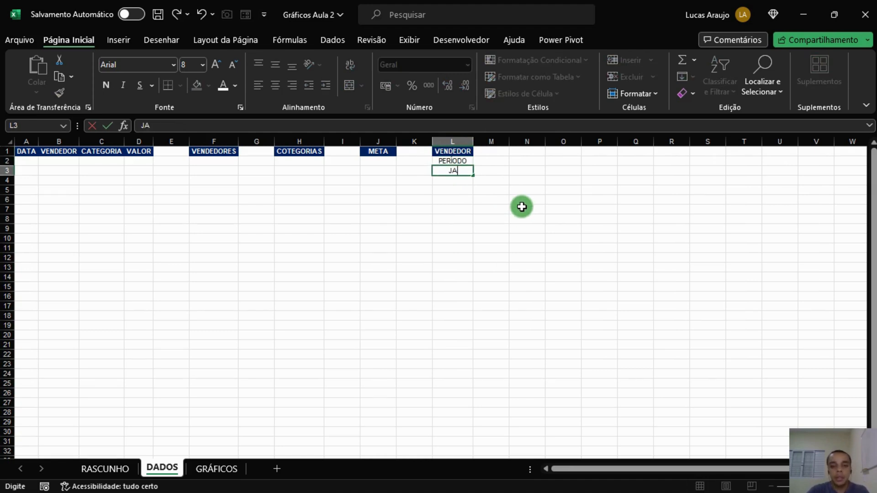
key("Tab")
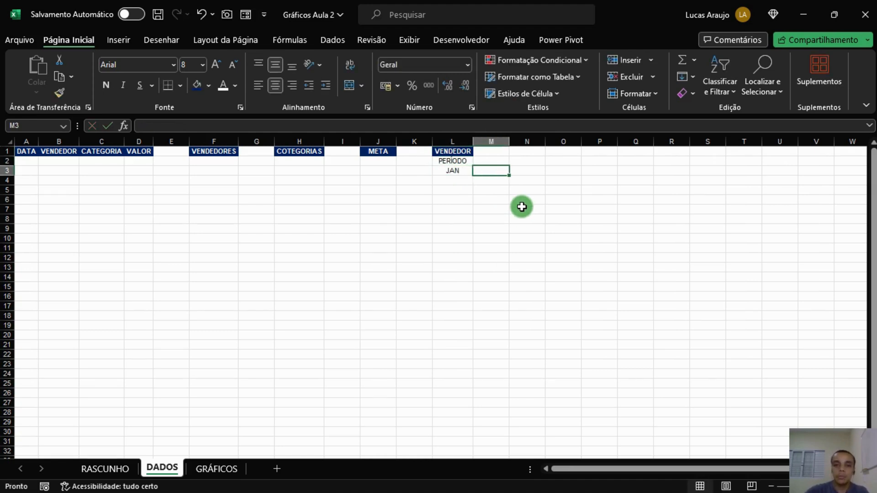
Fill the month series from JAN through DEZ across row 3, from L3 to W3.
left_click(463, 169)
left_click_drag(473, 175, 857, 169)
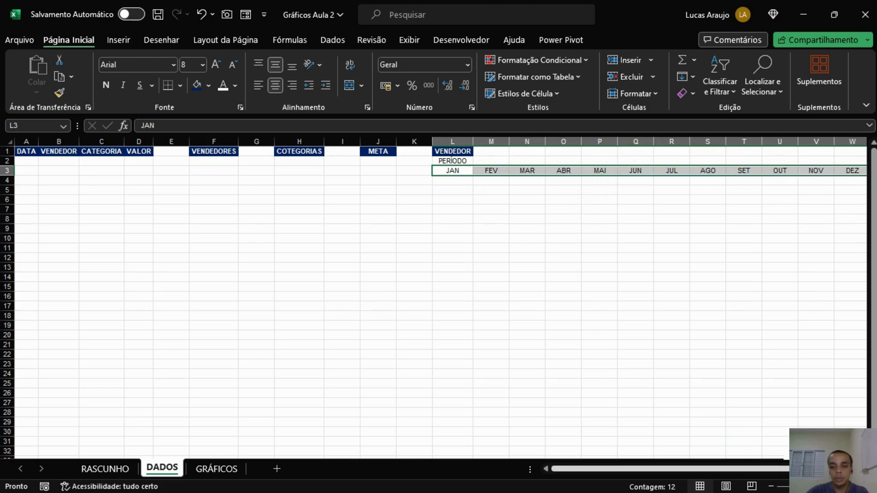
Merge and center PERÍODO across cells L2 to W2.
left_click_drag(804, 469, 819, 467)
left_click_drag(427, 161, 810, 160)
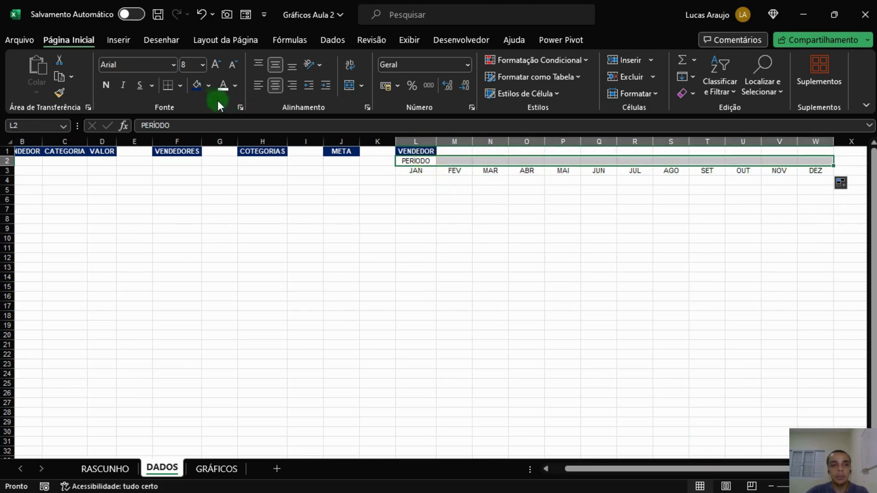
left_click(340, 85)
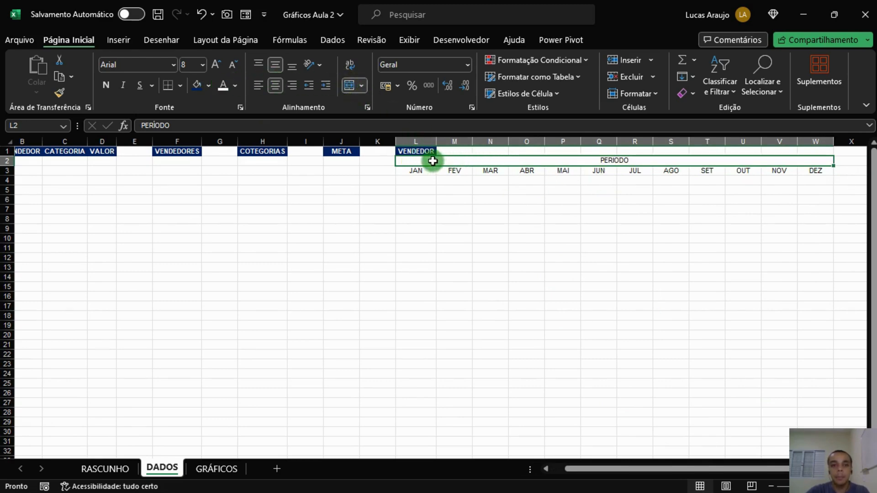
Apply dark blue fill and white font color to the PERÍODO and month header rows.
left_click_drag(435, 158, 436, 173)
left_click(197, 85)
left_click(223, 86)
left_click(504, 208)
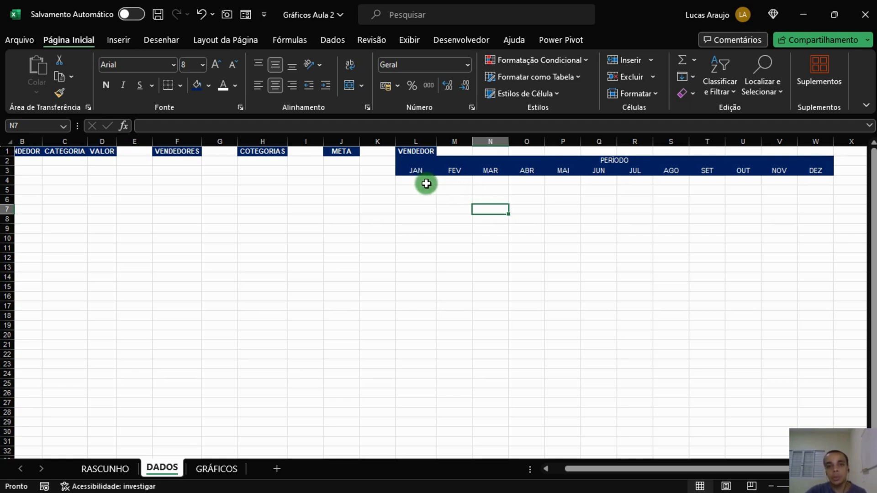
left_click(425, 181)
left_click_drag(426, 165, 567, 173)
left_click(485, 216)
left_click(423, 181)
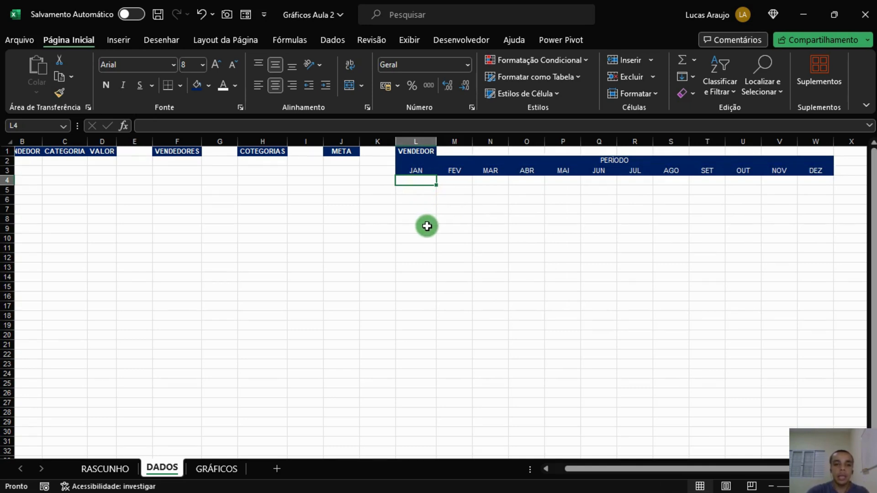
left_click(386, 182)
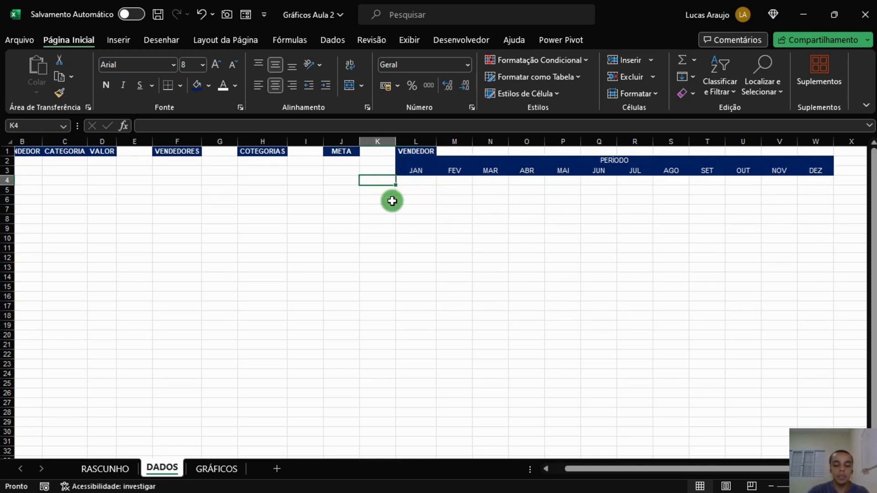
left_click(377, 142)
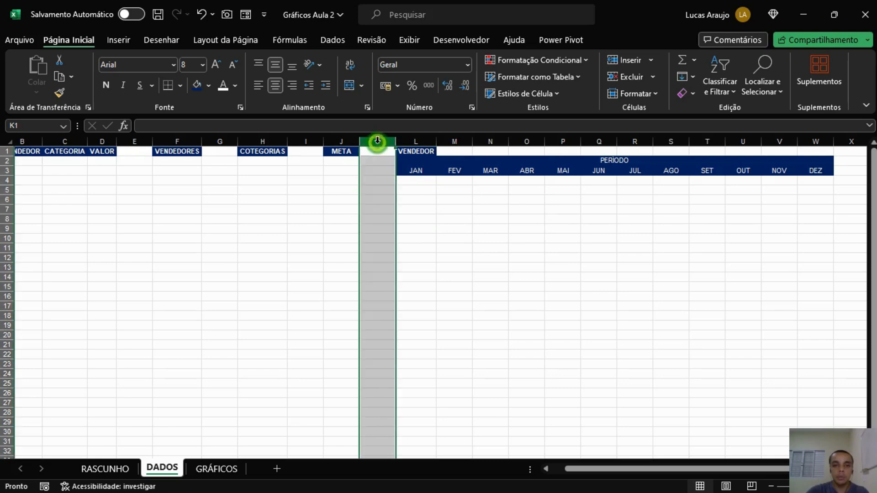
right_click(377, 142)
left_click(420, 290)
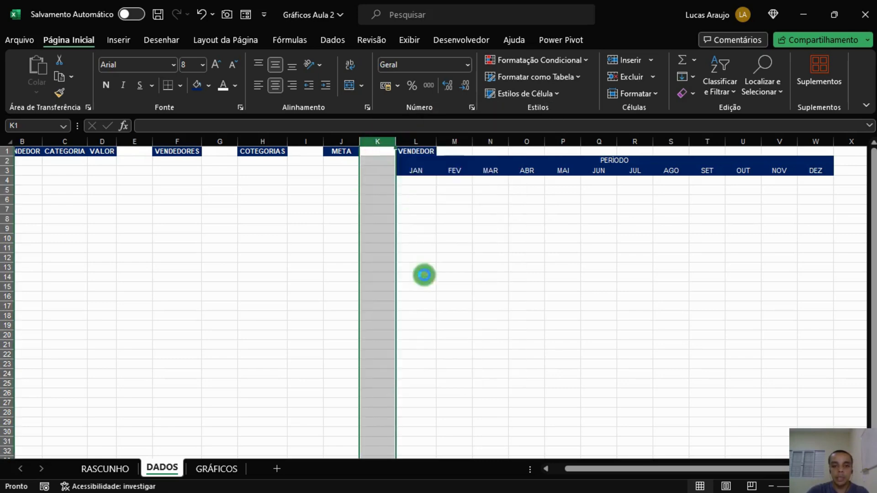
key("ctrl+z")
Insert a blank column before the VENDEDOR column at column L.
left_click(405, 142)
right_click(409, 154)
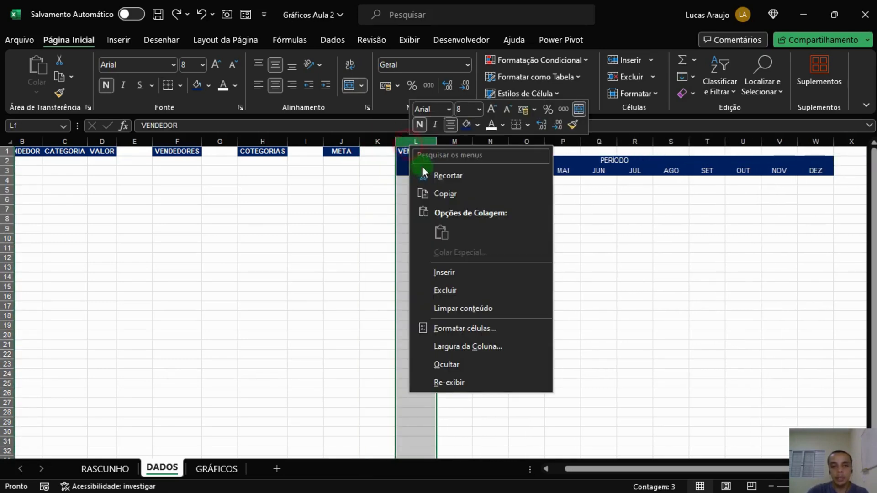
left_click(442, 268)
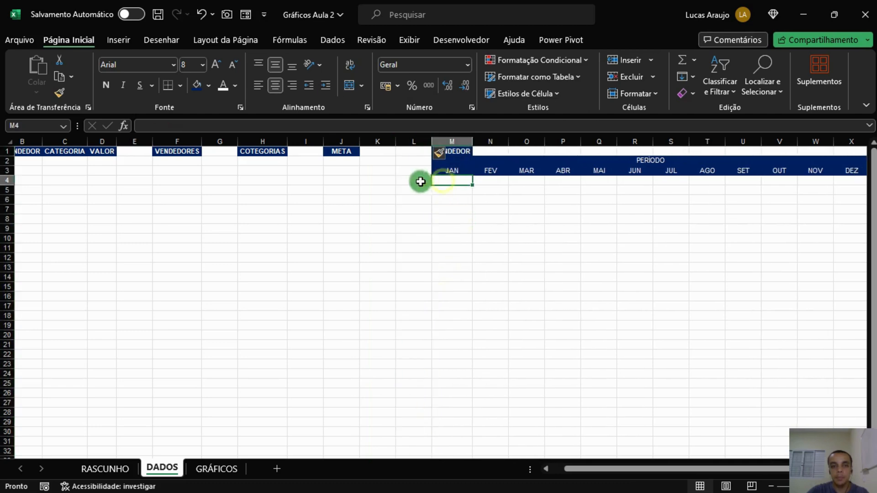
Enter the row labels META, VENDAS and ATINGIMENTO in cells L4 to L6.
left_click(425, 180)
type("META")
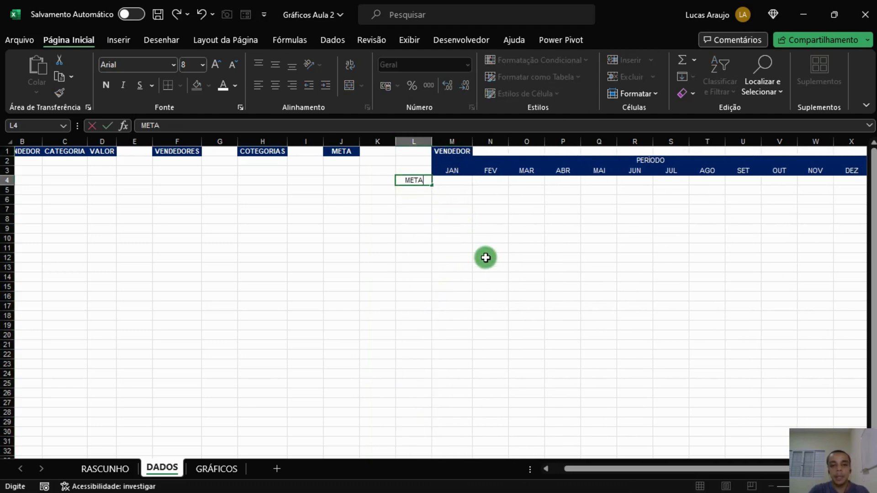
key("Return")
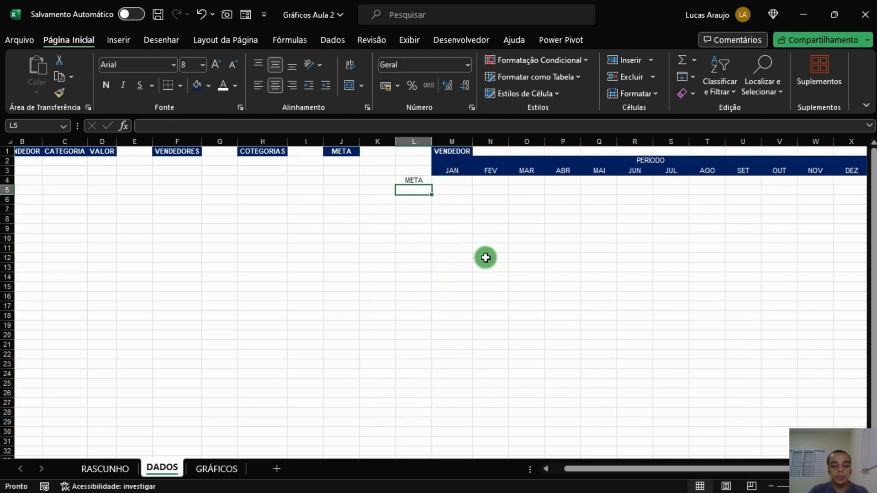
type("A V")
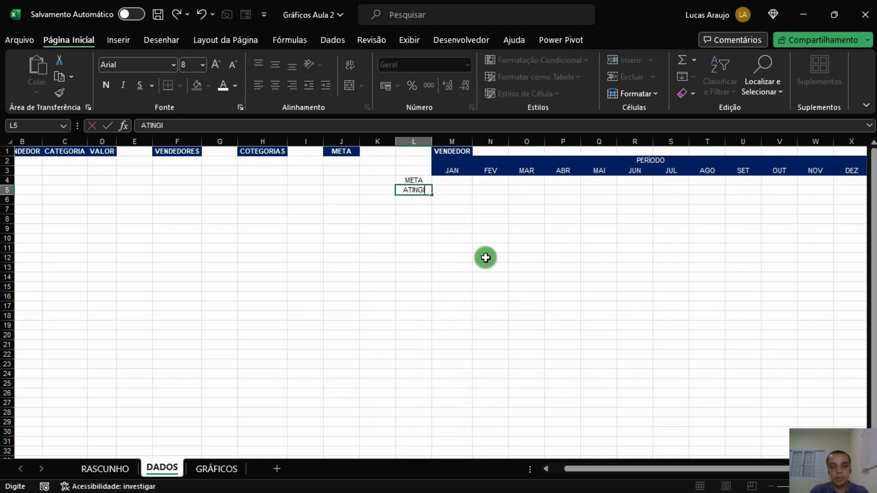
type("ENDAS")
key("Return")
type("ATINGIMENTO")
key("Return")
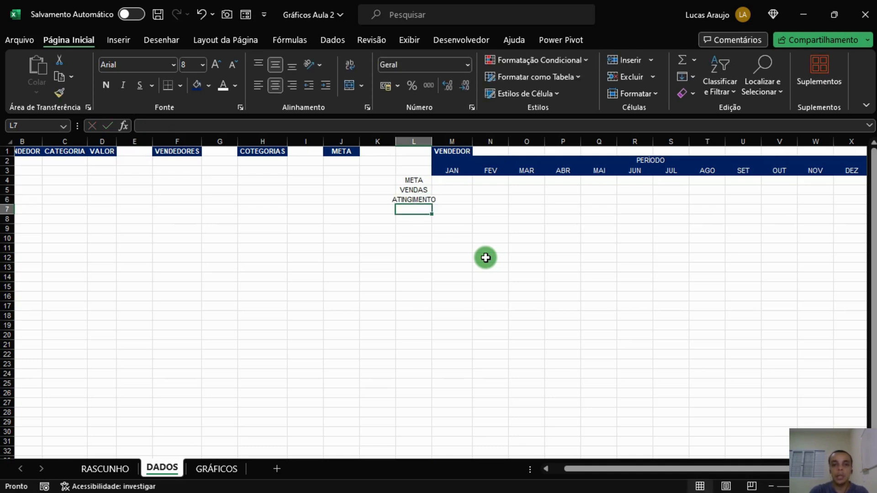
Autofit column L and format the L4:L6 labels with dark blue fill and white bold font.
double_click(428, 140)
left_click_drag(434, 179, 434, 197)
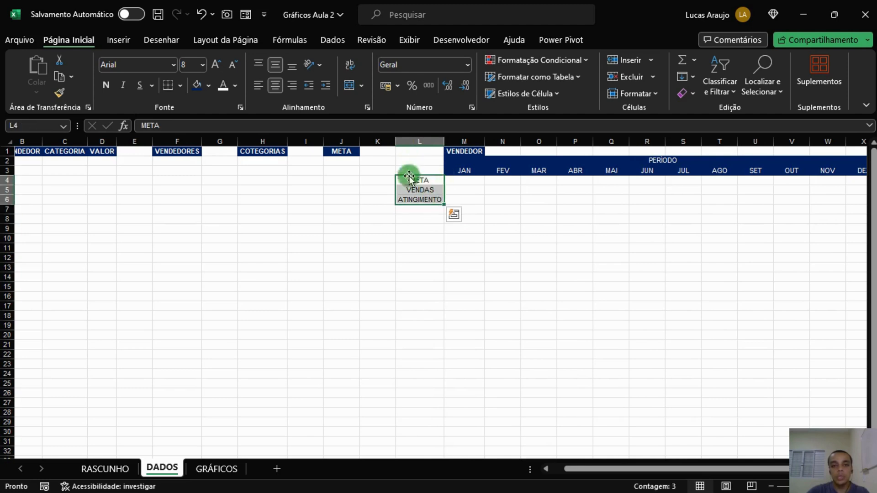
left_click(197, 86)
left_click(221, 86)
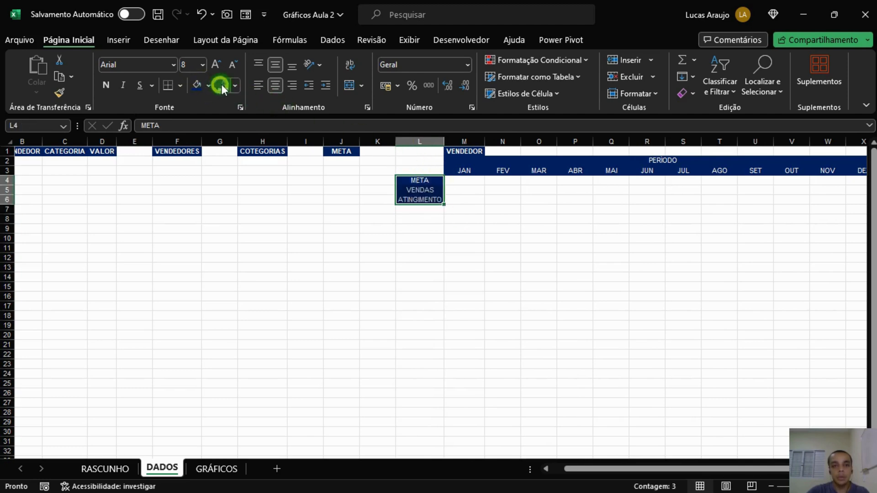
left_click(106, 85)
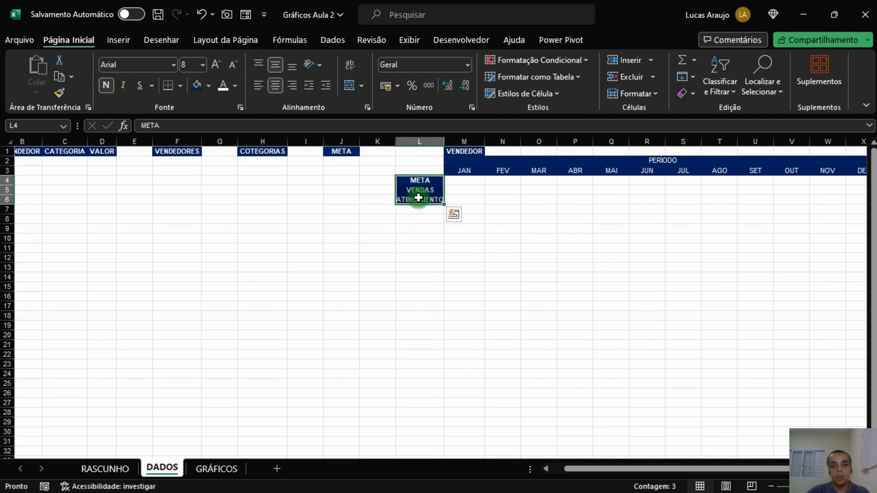
Bold the PERÍODO and month header rows and autofit the VENDEDOR column M.
left_click_drag(466, 171, 663, 161)
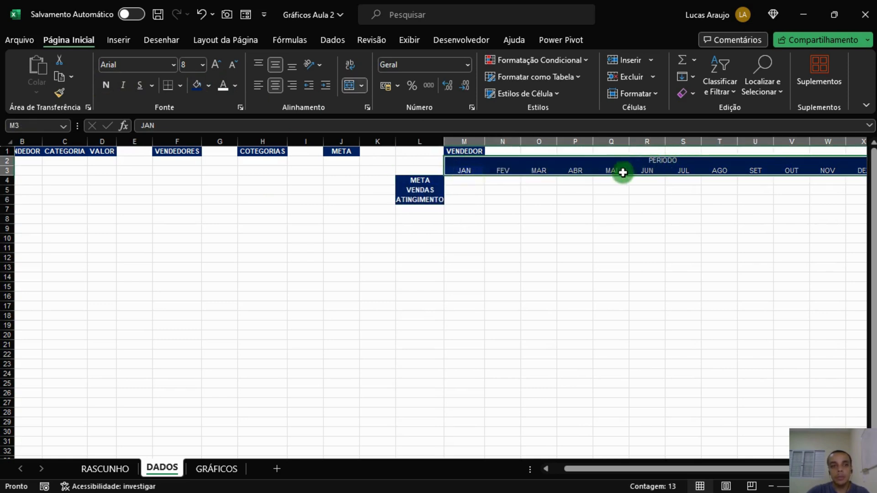
left_click(108, 85)
left_click(485, 191)
key("Down")
key("Down")
left_click(470, 203)
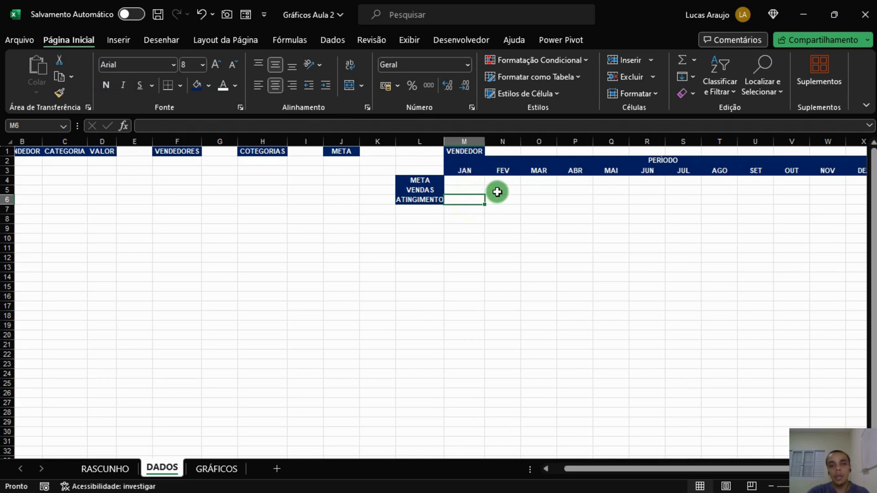
double_click(444, 141)
left_click(457, 188)
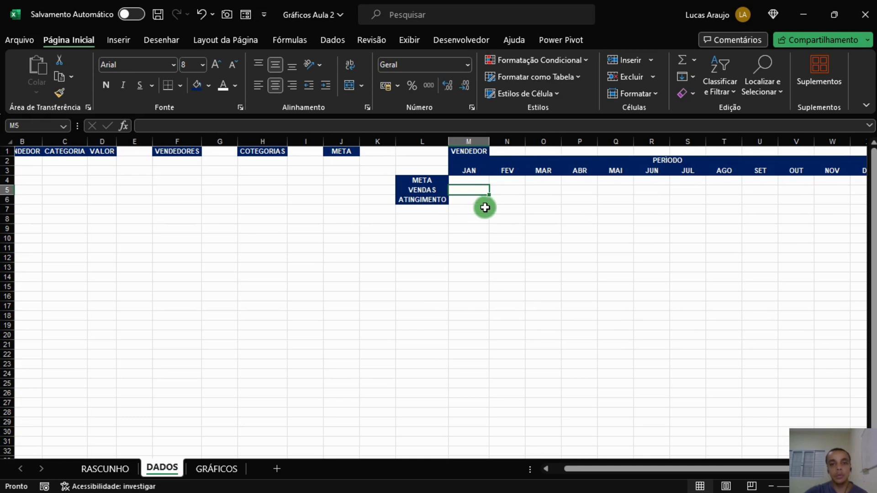
left_click(480, 200)
left_click(499, 202)
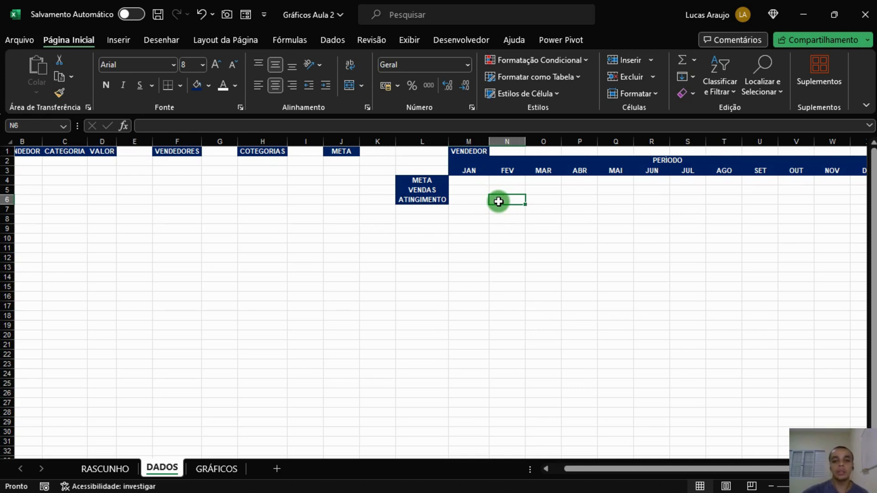
left_click(473, 192)
left_click(468, 202)
left_click(473, 193)
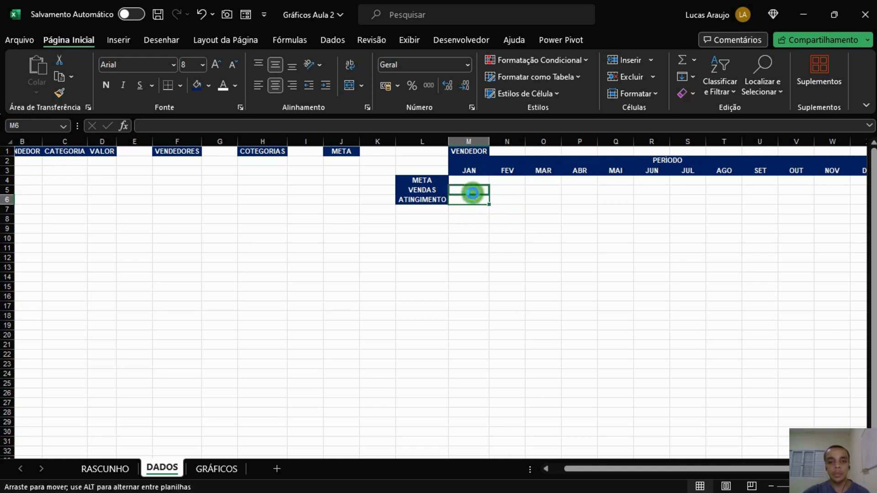
left_click(480, 200)
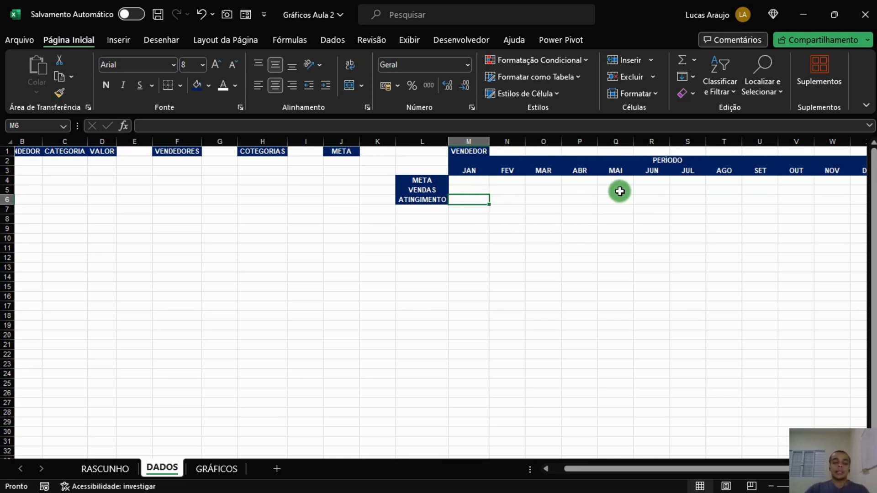
key("Up")
key("Up")
key("Up")
key("Up")
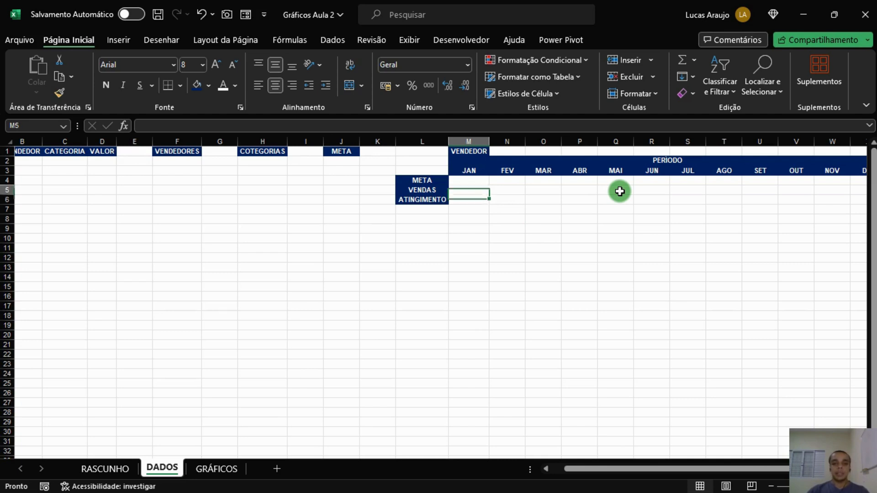
key("Left")
key("Left")
key("Left")
key("Left")
key("Left")
key("Left")
key("Left")
key("Left")
key("Left")
key("Left")
key("Left")
key("Left")
key("Right")
key("Right")
key("Right")
key("Right")
key("Right")
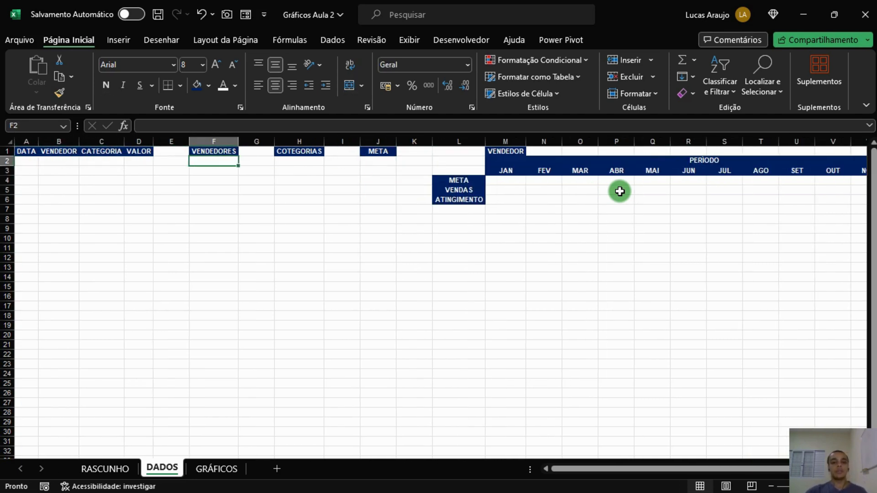
Inspect the number formats of the first data cells under each header in the DADOS sheet.
left_click(29, 163)
left_click(27, 180)
left_click(59, 185)
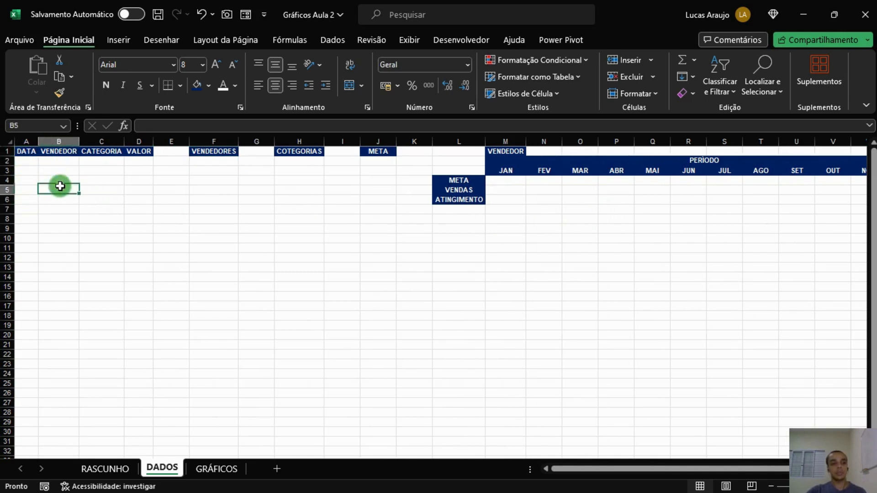
left_click(35, 160)
left_click(139, 161)
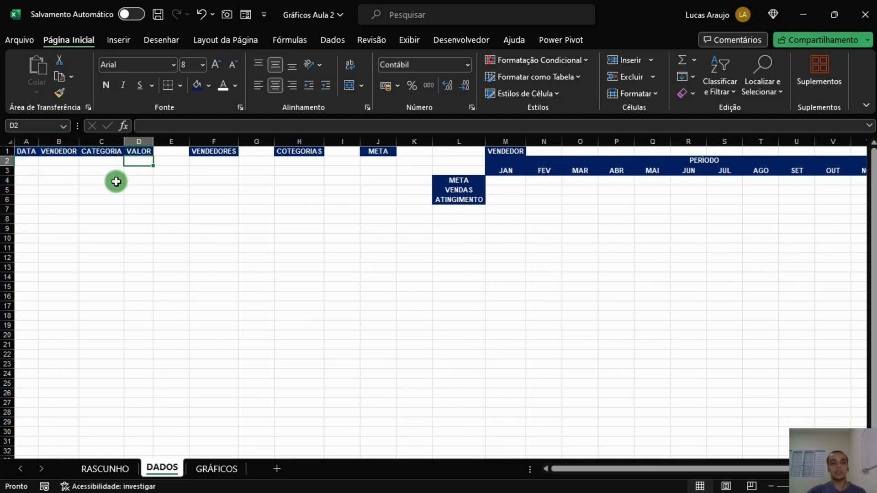
left_click(214, 162)
left_click(213, 178)
left_click(215, 190)
left_click(215, 210)
left_click(217, 179)
left_click(221, 152)
left_click(222, 172)
left_click(303, 180)
left_click(303, 198)
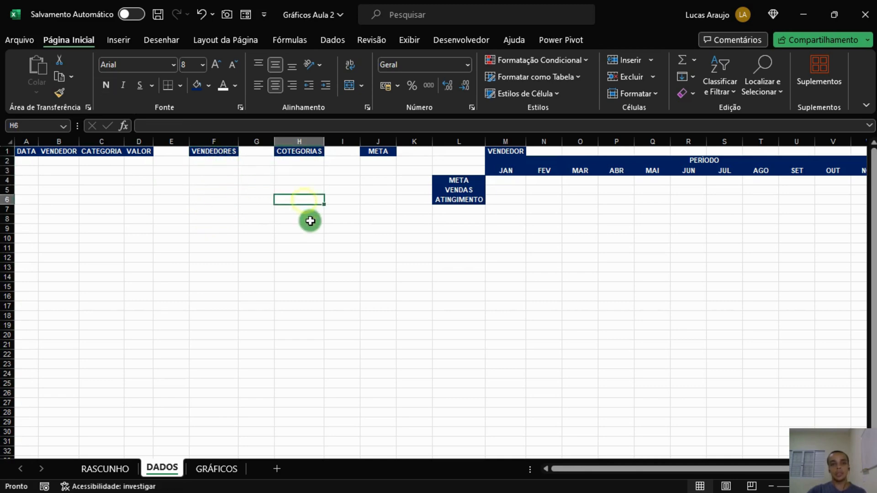
left_click(386, 161)
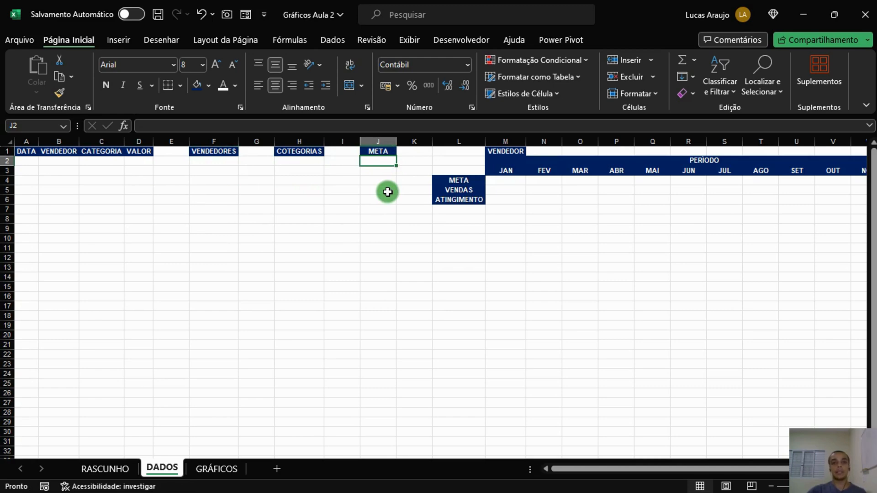
left_click(514, 201)
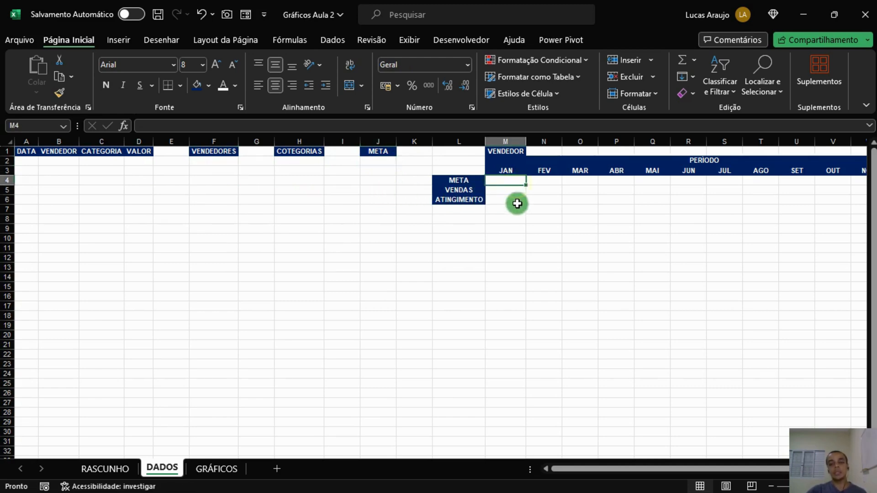
left_click(514, 183)
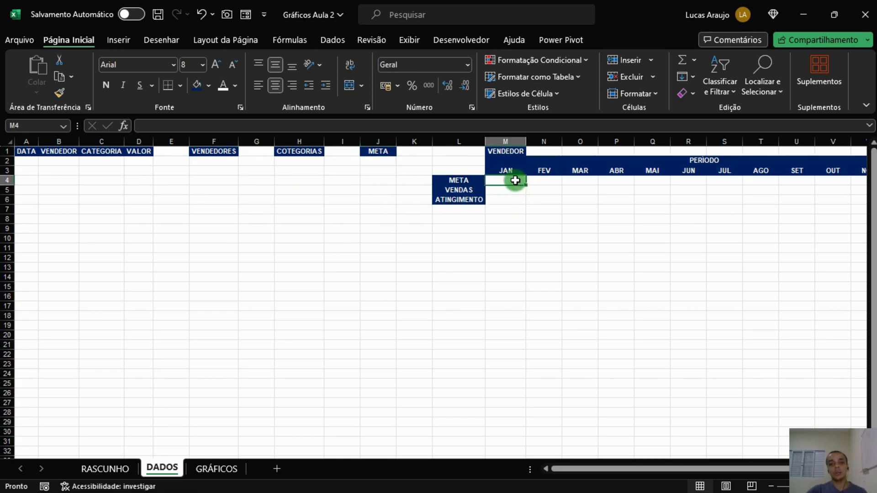
left_click(506, 189)
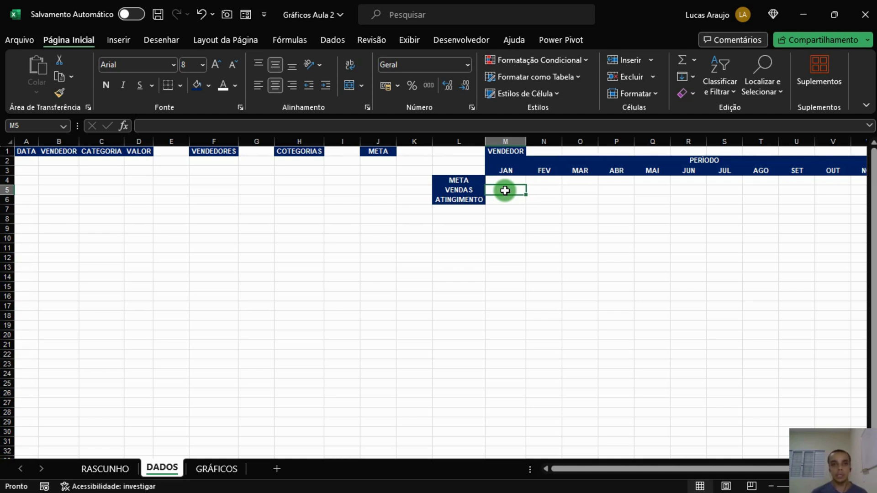
key("Down")
key("Down")
key("Down")
key("Down")
key("Left")
key("Up")
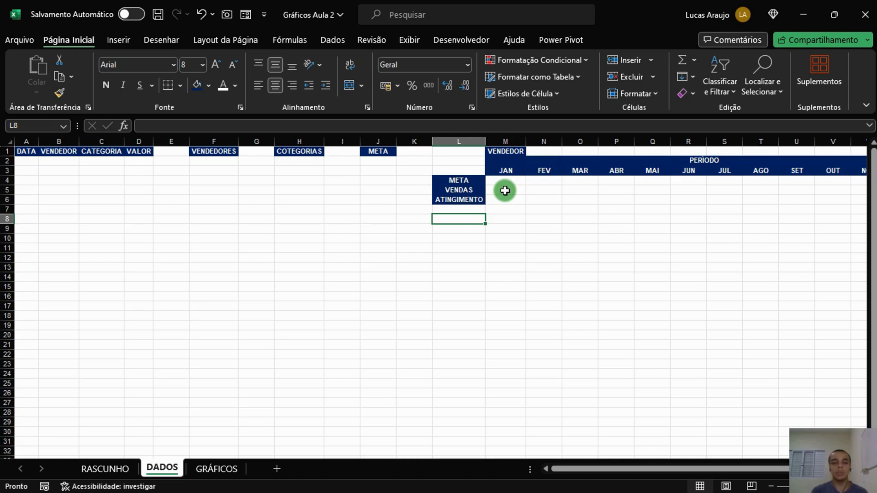
Enter in A2 the formula =ALEATÓRIOENTRE(DATA.VALOR("01/01/2023");DATA.VALOR("31/12/2023")) to generate a random 2023 date.
left_click(27, 168)
left_click(33, 159)
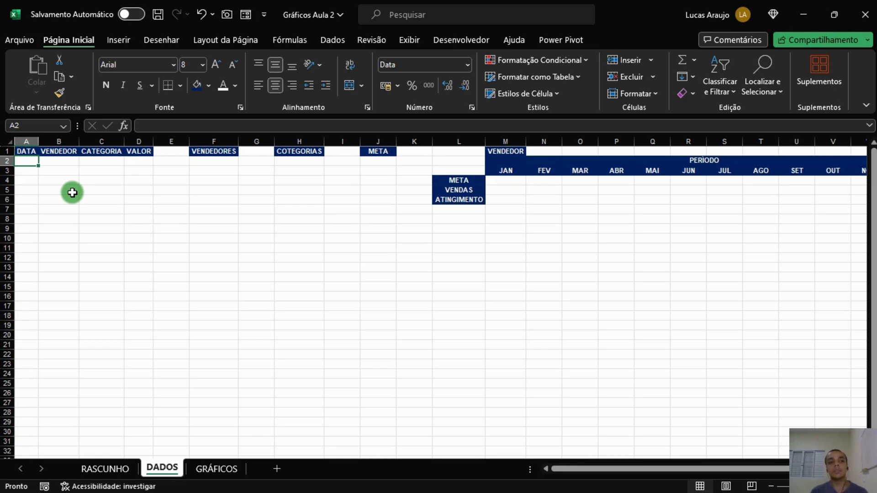
scroll(34, 197, "up", 5)
scroll(34, 197, "up", 2)
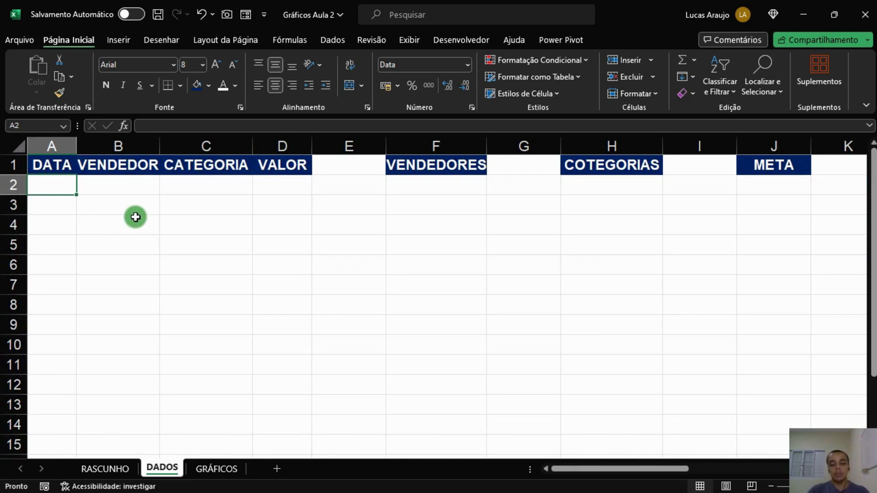
type("=")
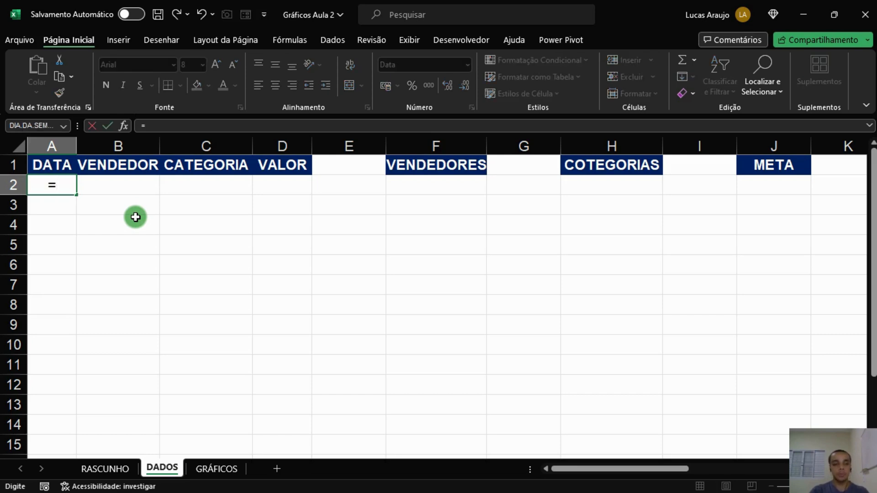
type("ALEATÓRIO")
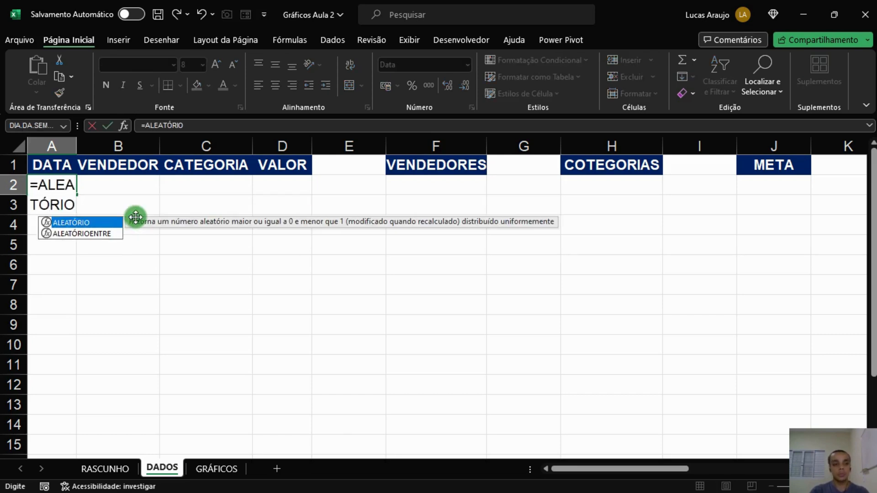
type("ENTRE(")
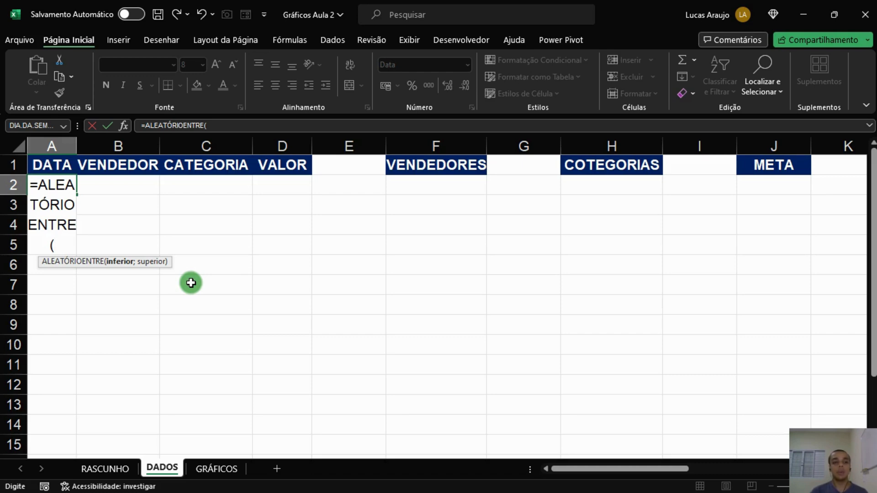
left_click(221, 122)
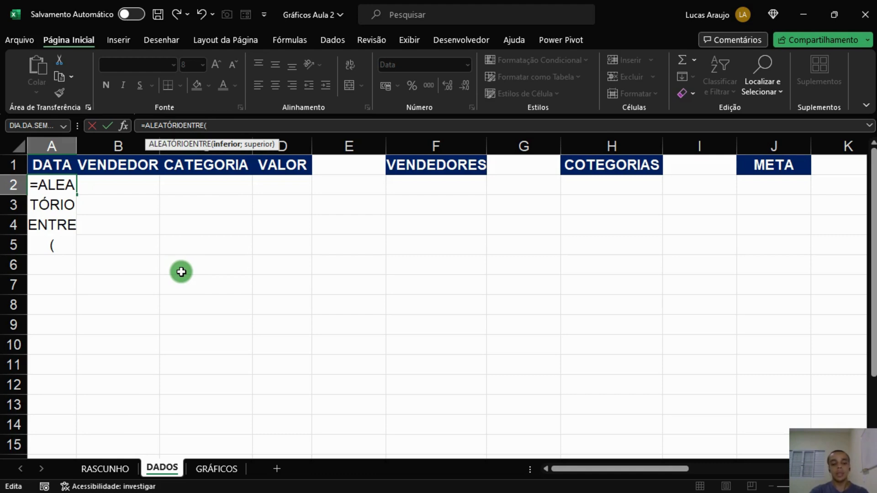
type("DATA.VA")
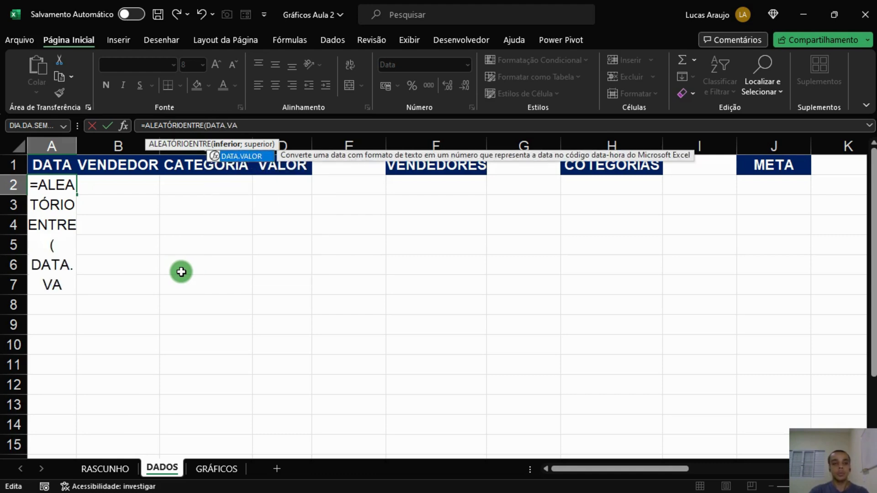
type("LOR(")
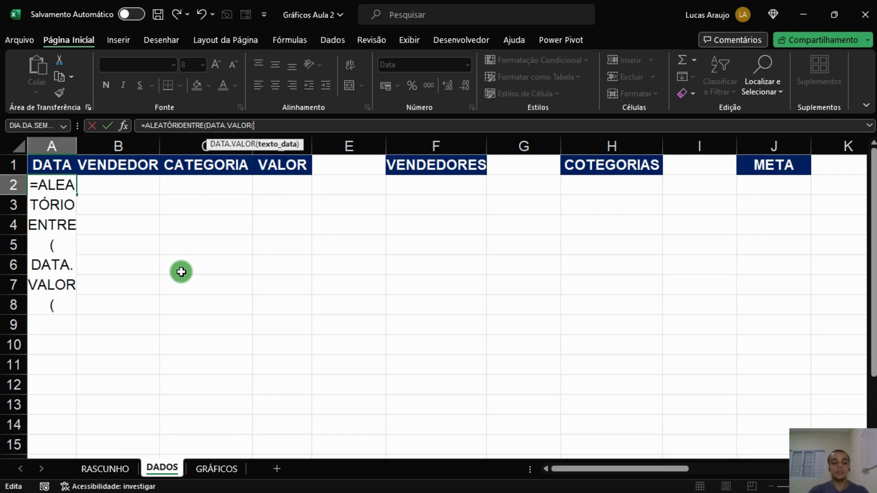
type("\"")
type("01/")
type("/")
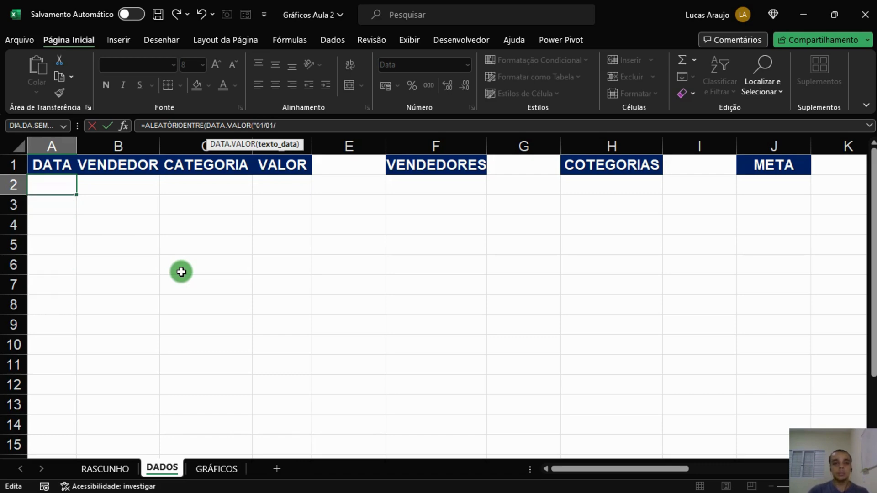
type("2023\"")
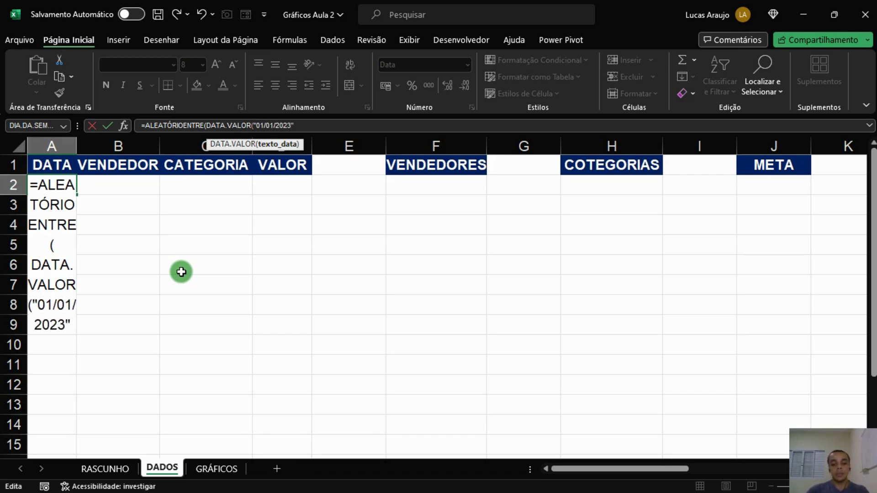
type(")")
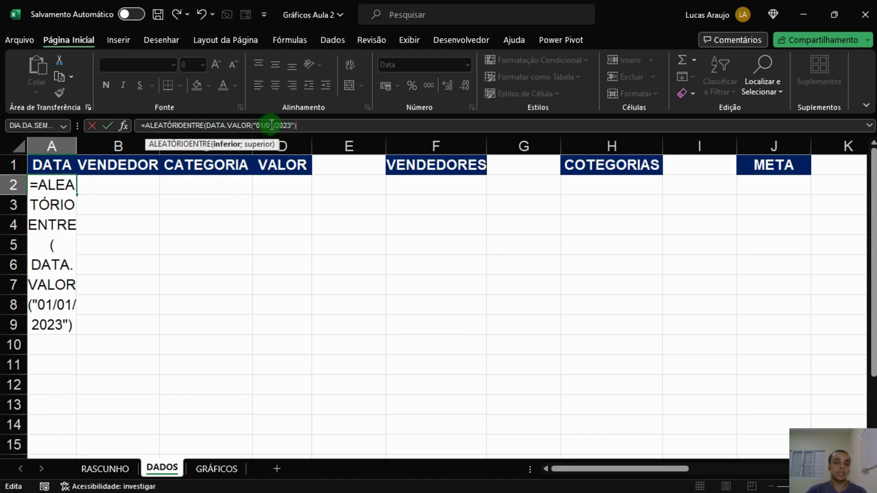
type(";")
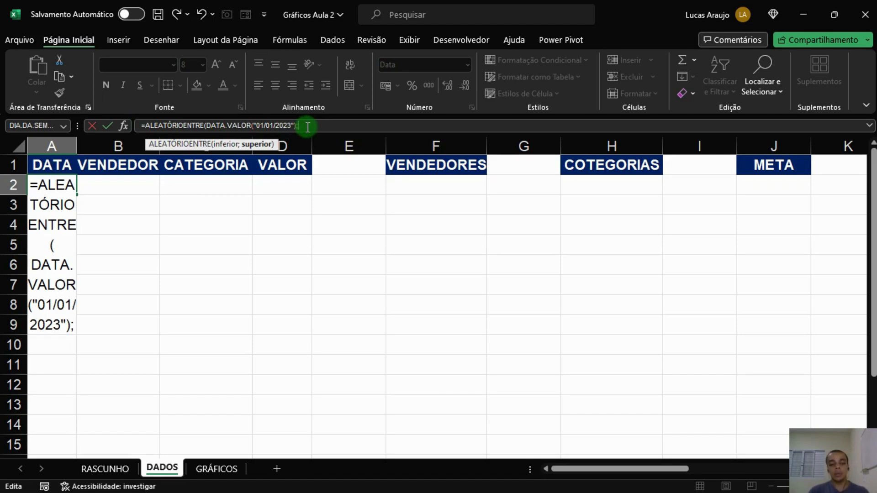
type("DATA.VALOR(")
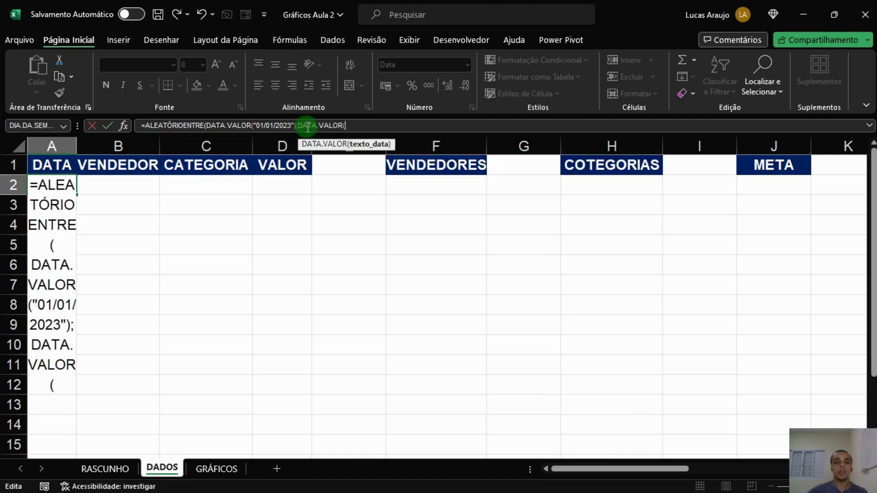
type("\"")
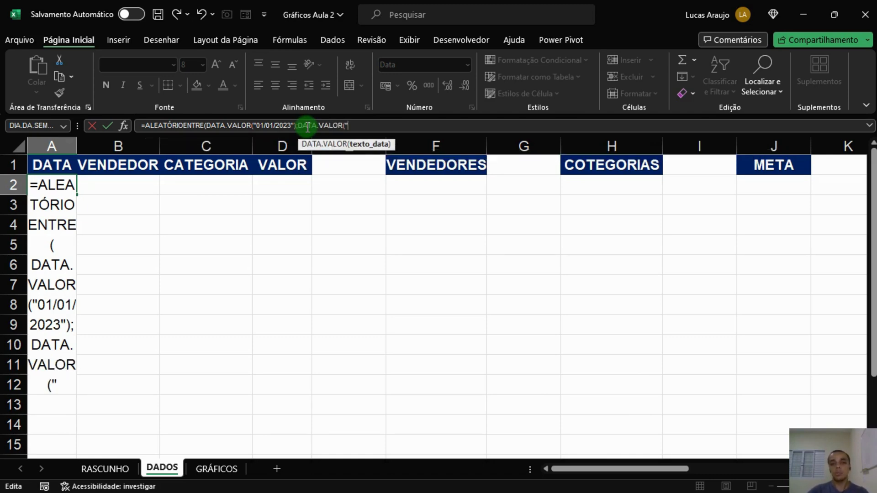
type("31/")
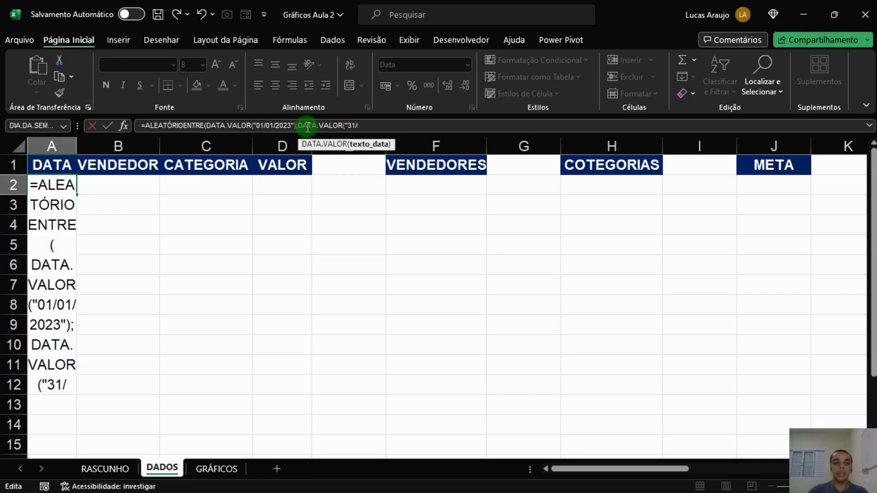
type("12/2023")
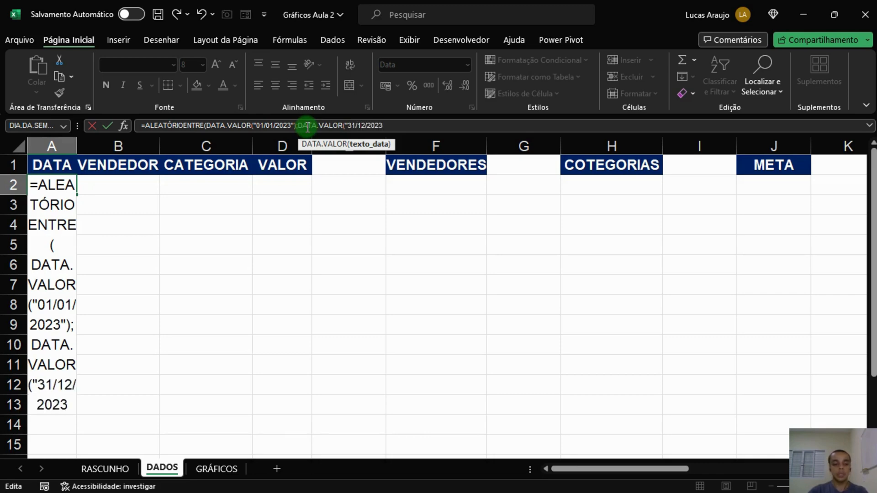
type("\")")
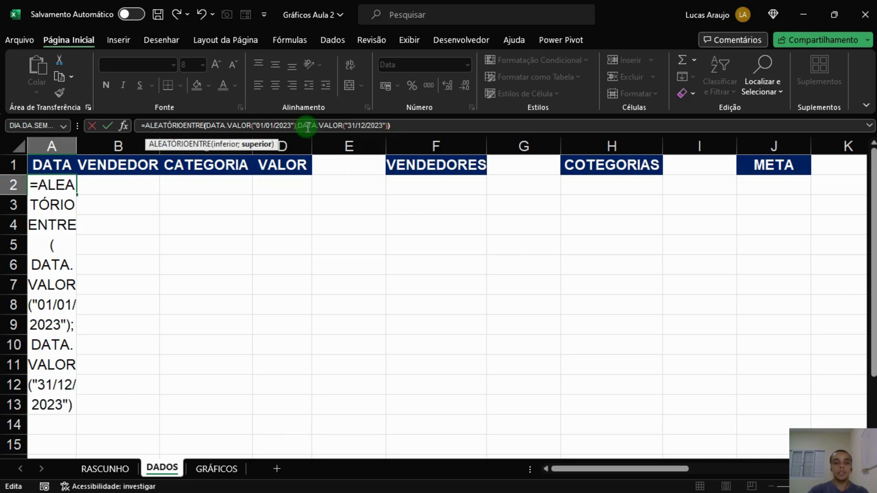
key("Return")
key("Up")
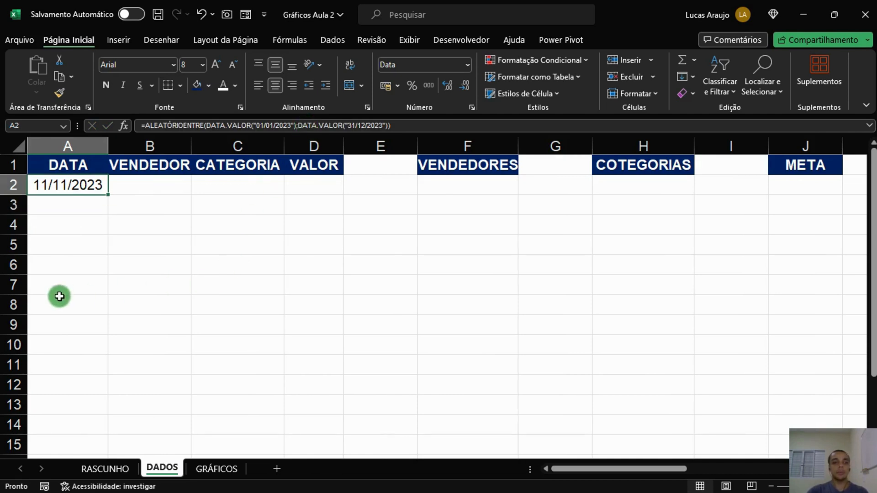
left_click(78, 207)
left_click(86, 189)
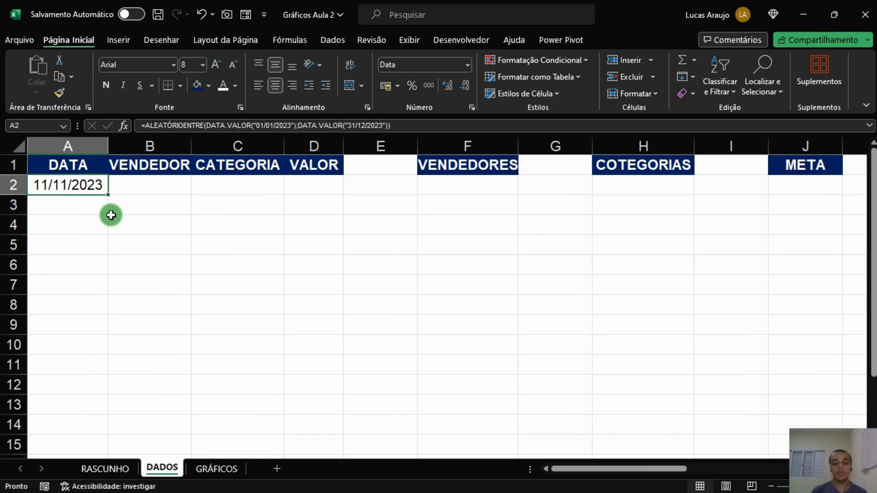
List six salesperson names in F2 to F7 under the VENDEDORES header.
left_click(495, 186)
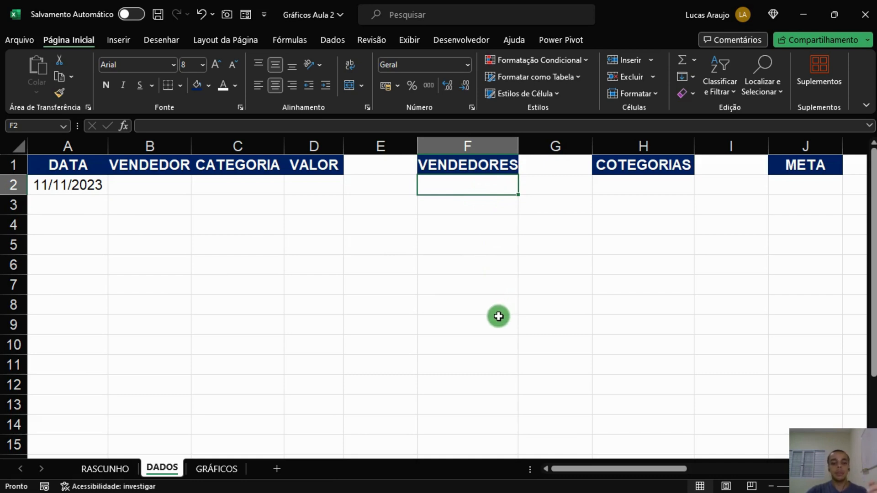
type("P")
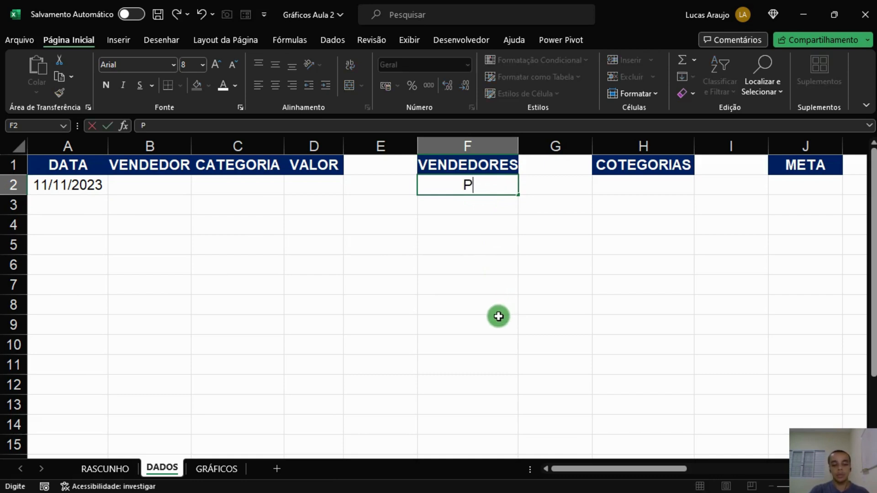
type("edro")
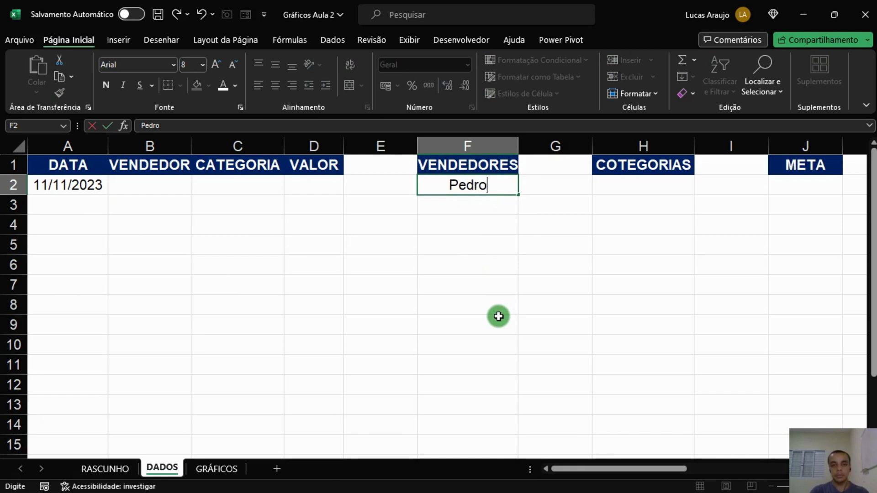
key("Return")
type("Ana")
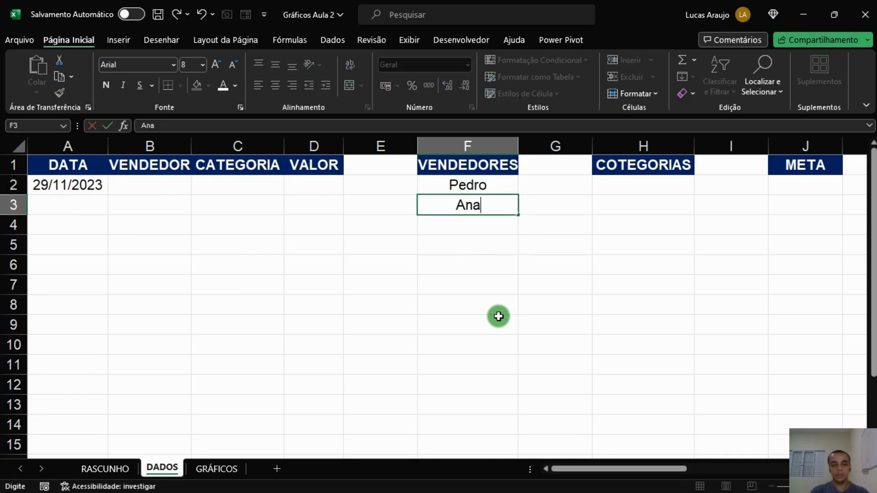
key("Return")
type("Marcelo")
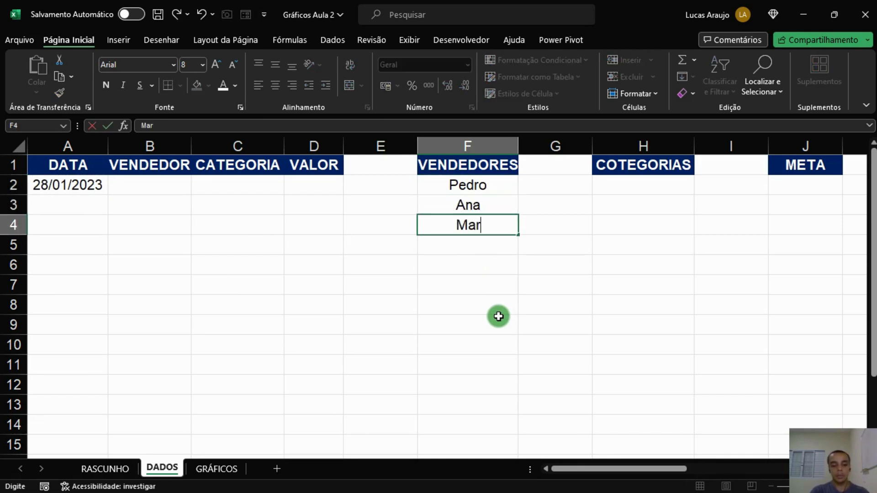
key("Return")
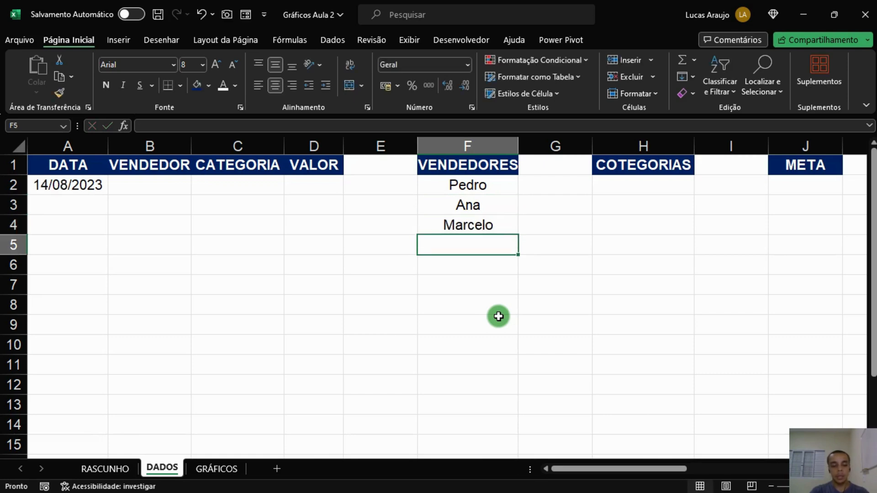
type("Carla")
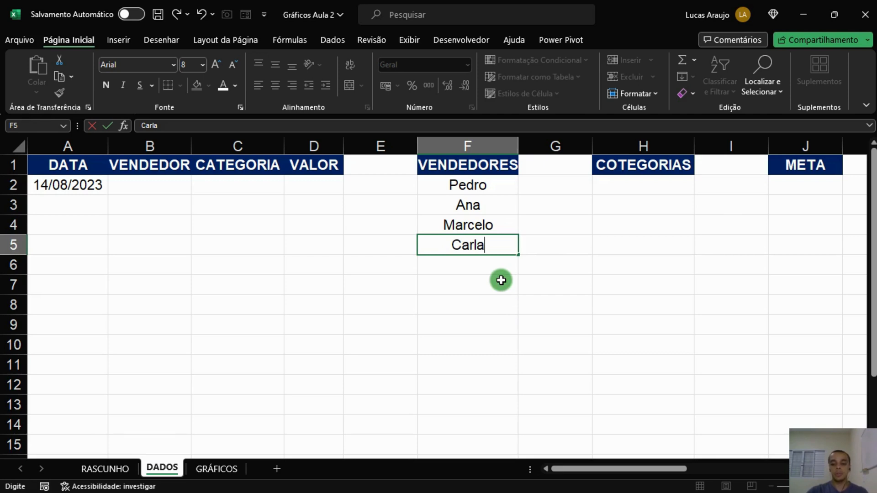
key("Return")
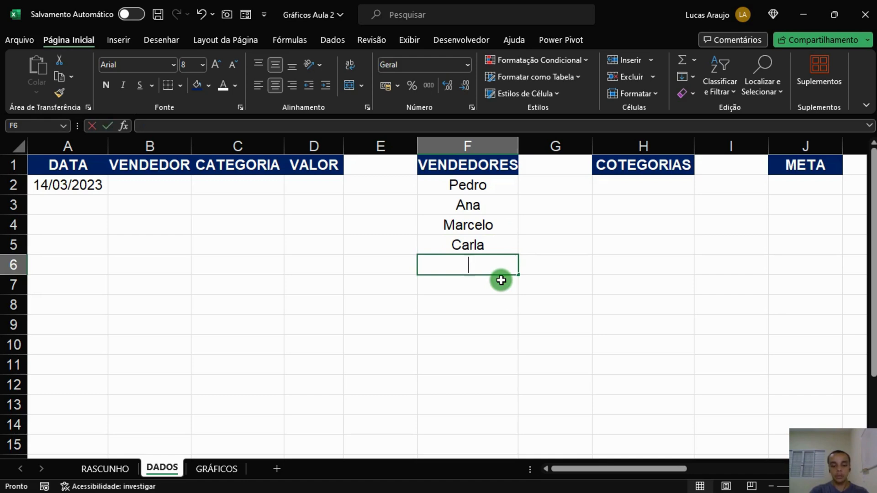
type("Jão")
key("BackSpace")
key("BackSpace")
type("oão")
key("Return")
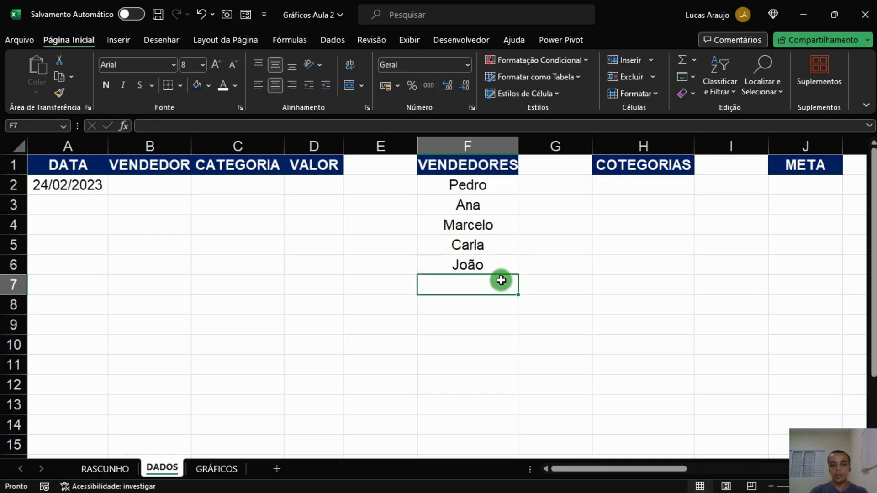
type("Luiza")
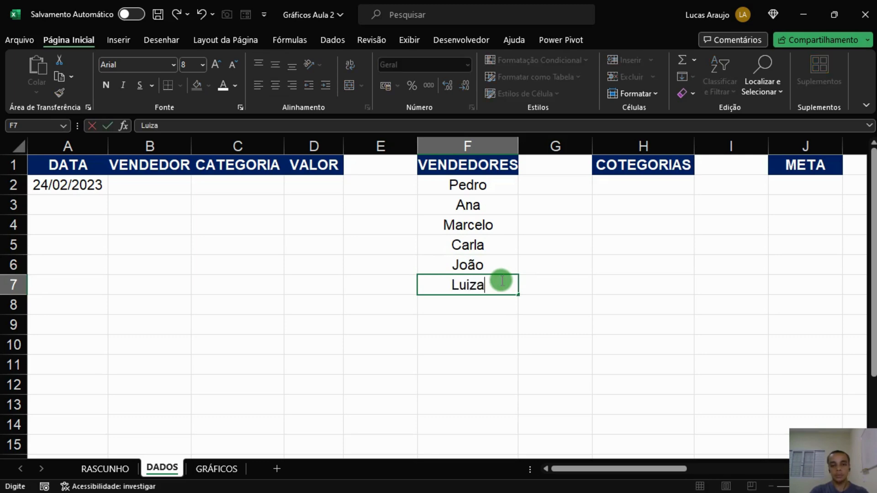
key("Return")
Recalculate the workbook several times to test the random date formula in A2.
left_click_drag(501, 187, 502, 281)
left_click(491, 191)
left_click(485, 203)
left_click(84, 186)
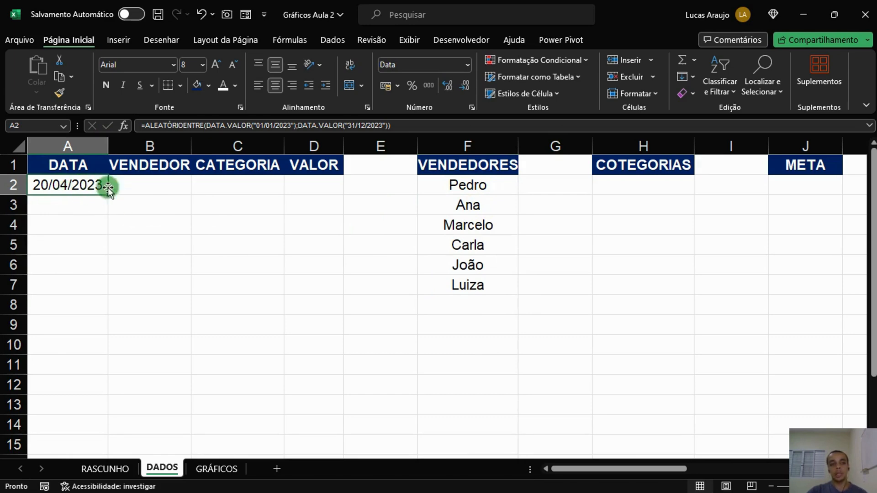
key("F9")
key("F9")
key("F9")
key("F9")
key("F9")
key("F9")
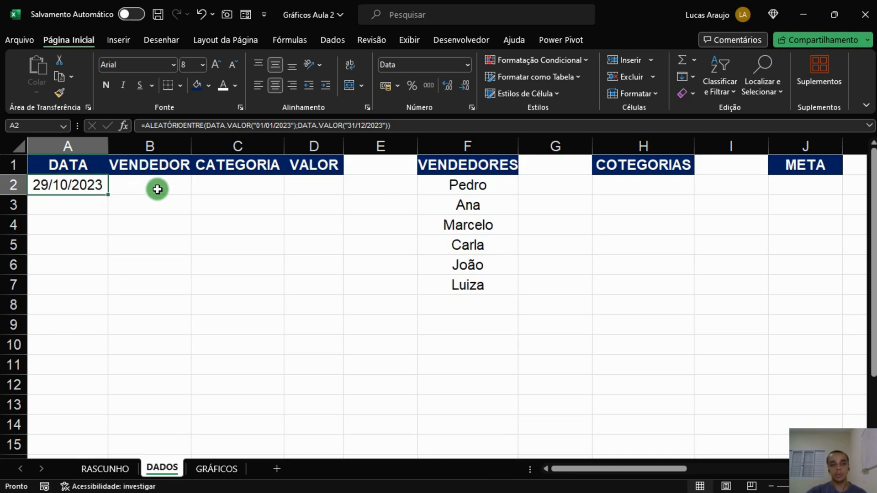
Enter in B2 the formula =INDIRETO("$F$"&ALEATÓRIOENTRE(2;7);1) to pick a random salesperson from the VENDEDORES list.
left_click(157, 188)
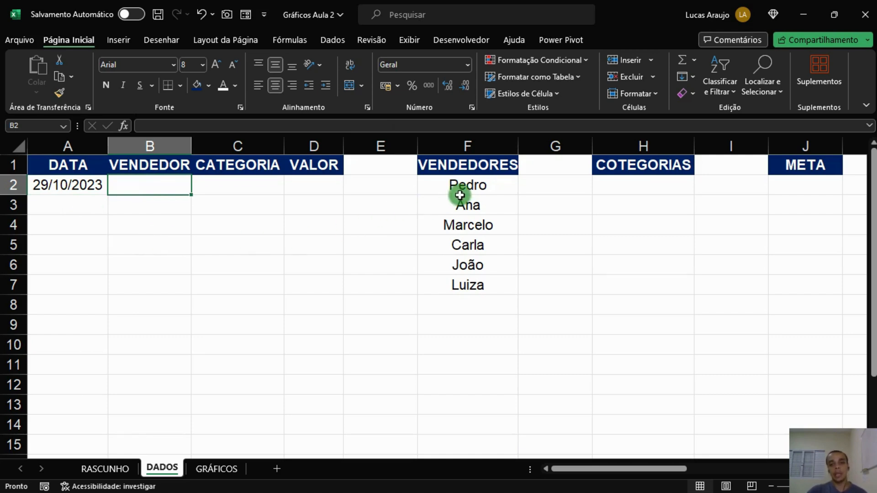
left_click_drag(457, 200, 467, 293)
left_click(151, 189)
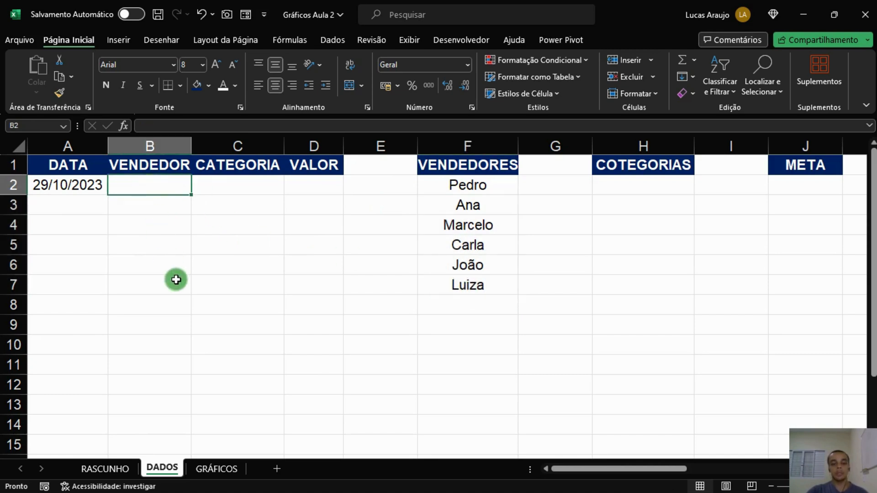
type("=id")
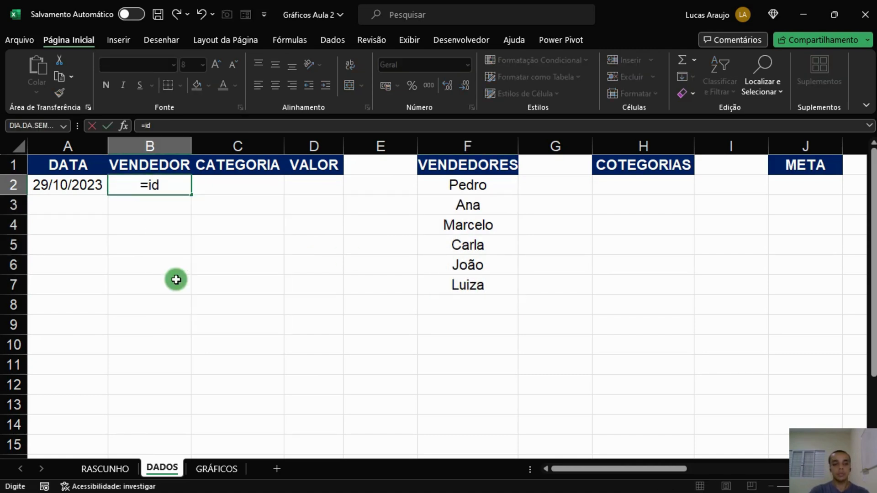
key("BackSpace")
type("ndire")
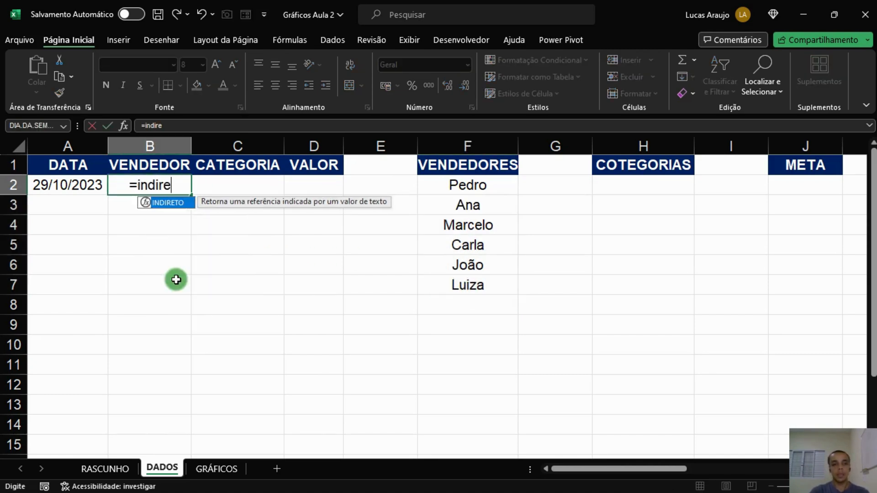
type("to(")
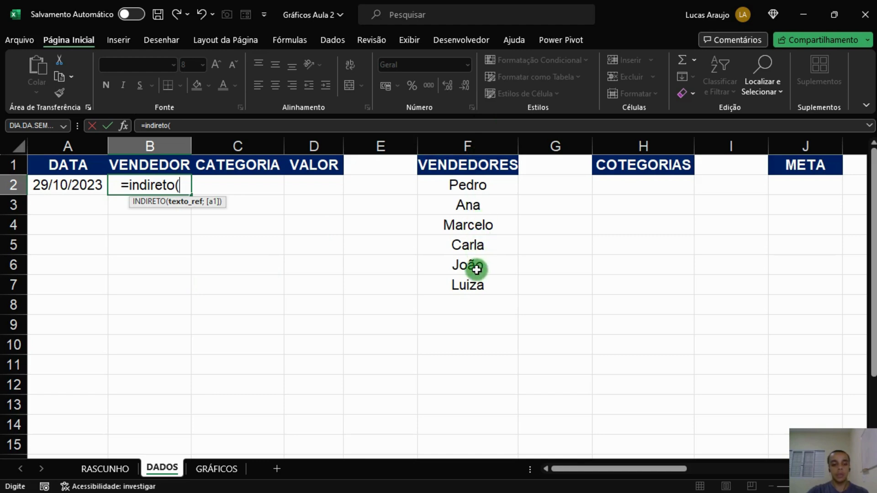
type("$f$")
key("BackSpace")
key("BackSpace")
key("BackSpace")
type("\"")
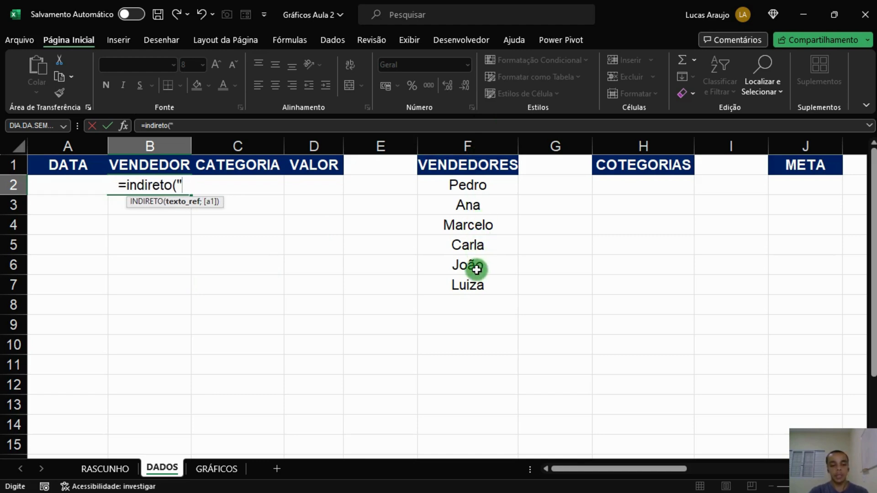
type("$F$")
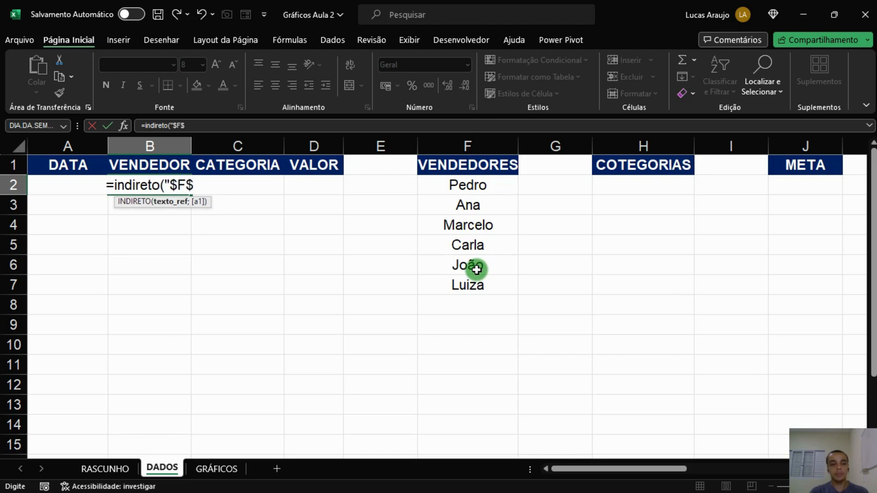
type("\"")
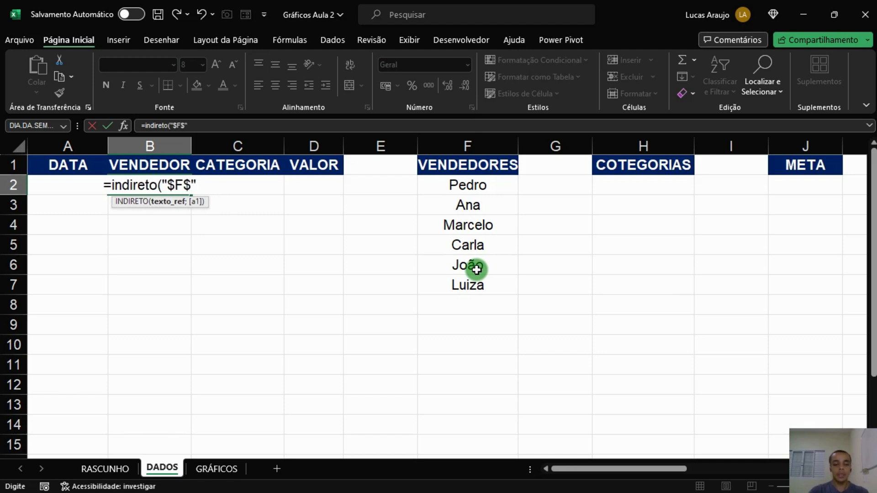
type("&")
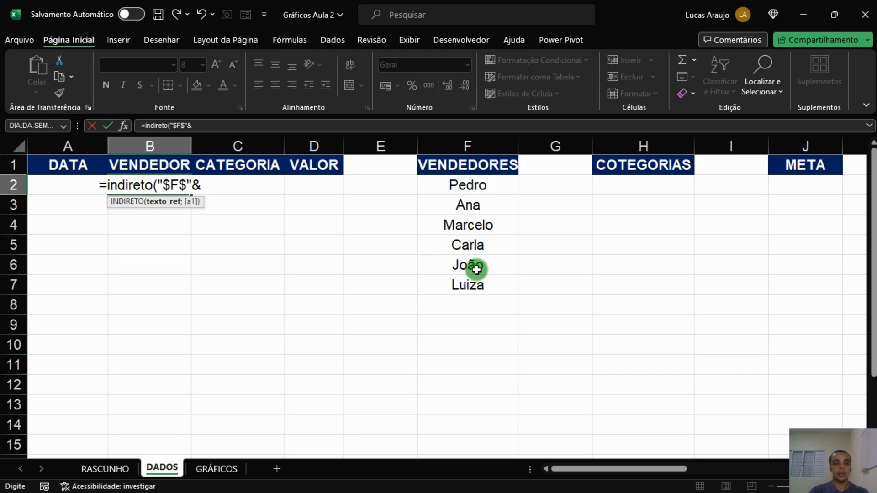
type("ALEATÓRIOENTRE(")
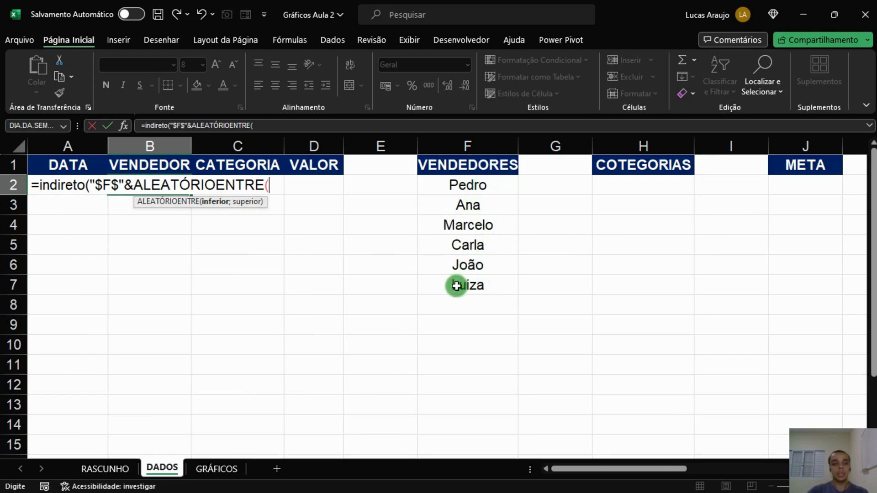
type("2;")
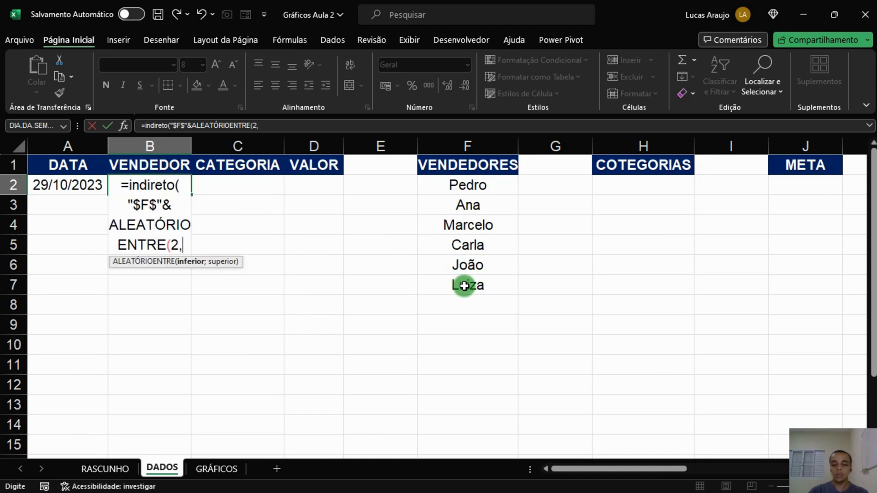
type("7)")
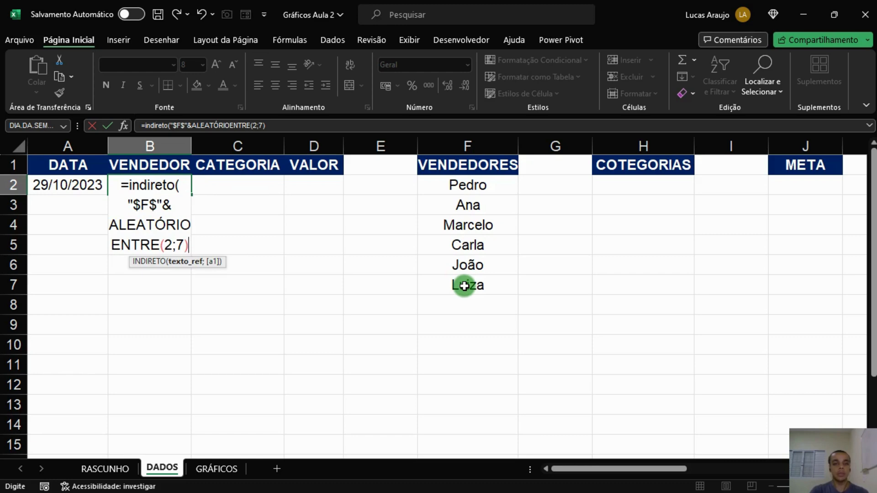
type(")")
key("BackSpace")
type(";")
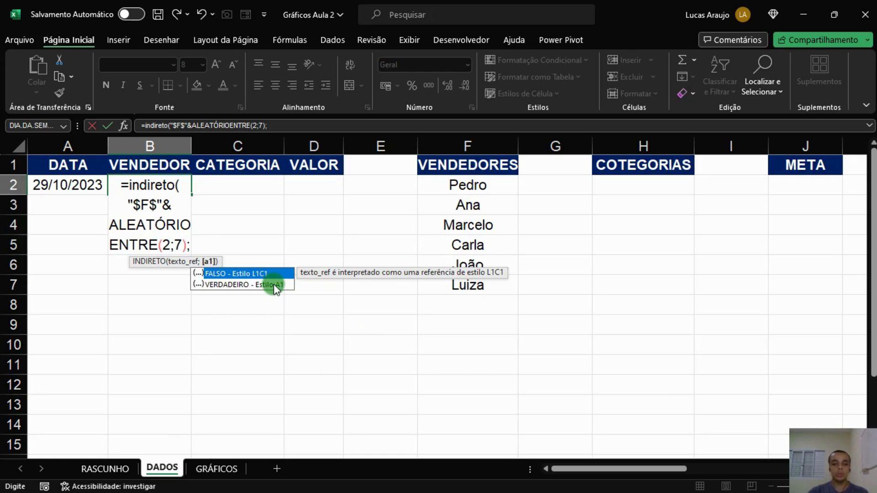
type("1")
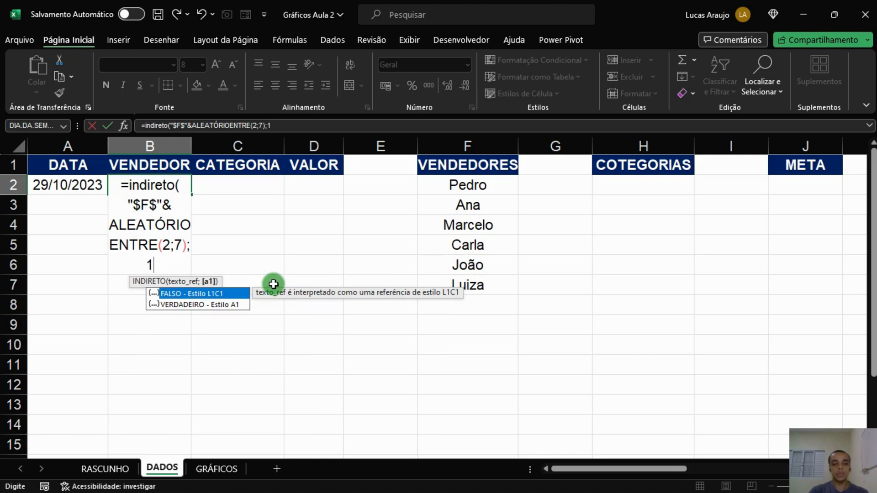
type(")")
key("Return")
key("Up")
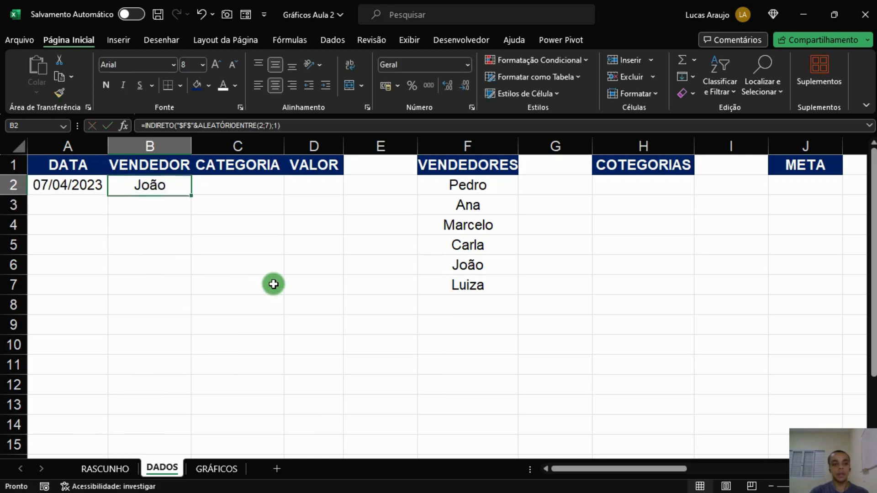
Autofit the width of column F to fit the VENDEDORES header.
left_click(239, 187)
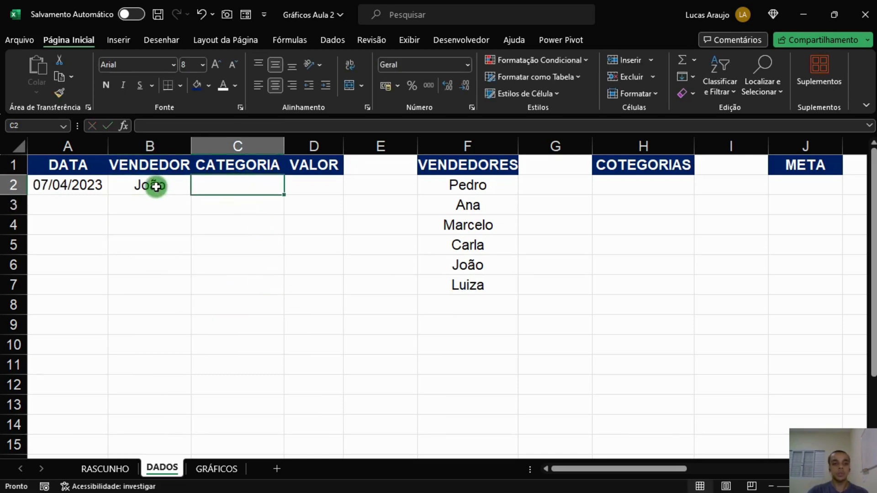
left_click(51, 186)
left_click(166, 186)
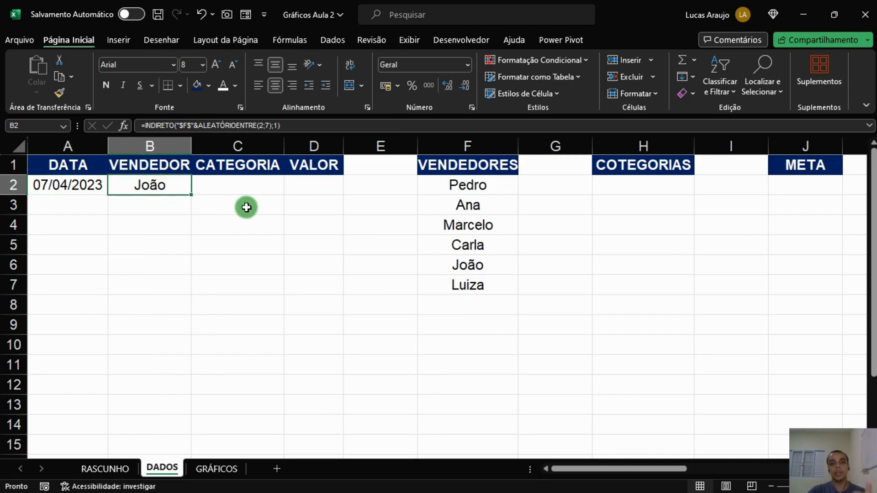
left_click(249, 191)
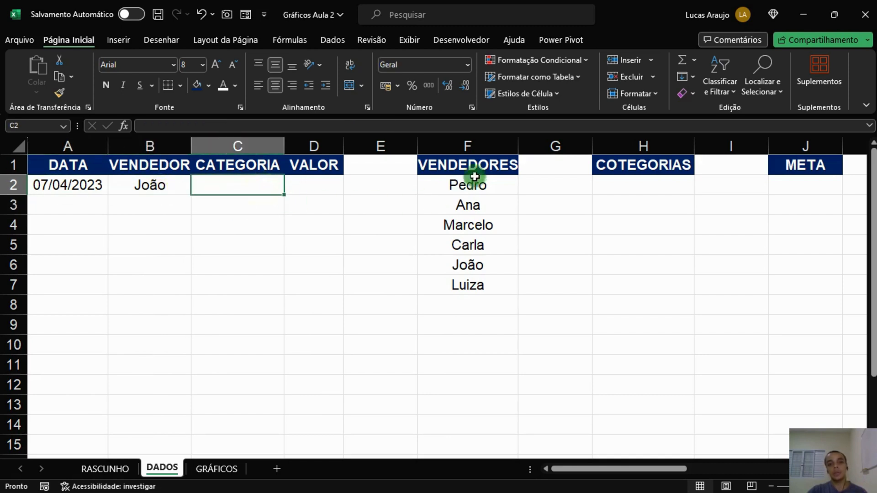
double_click(513, 146)
left_click(507, 183)
left_click(493, 210)
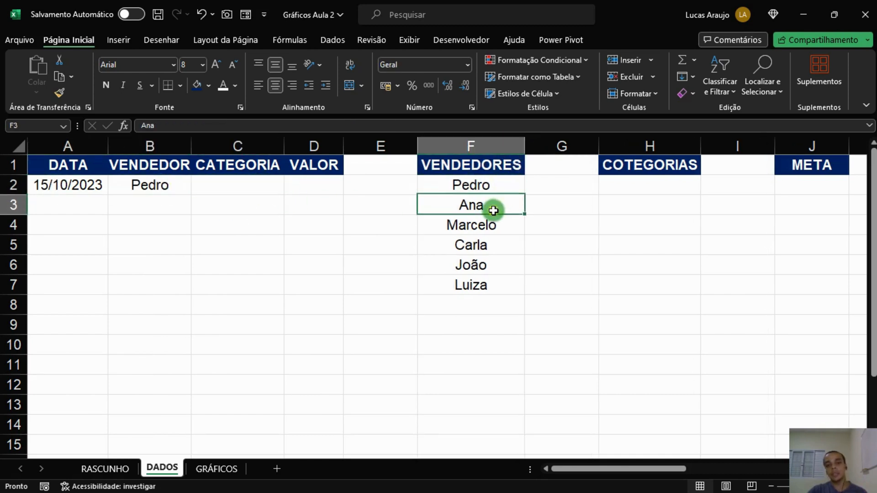
Enter Planilhas Personalizadas in H2 under the COTEGORIAS header and autofit column H.
left_click(659, 188)
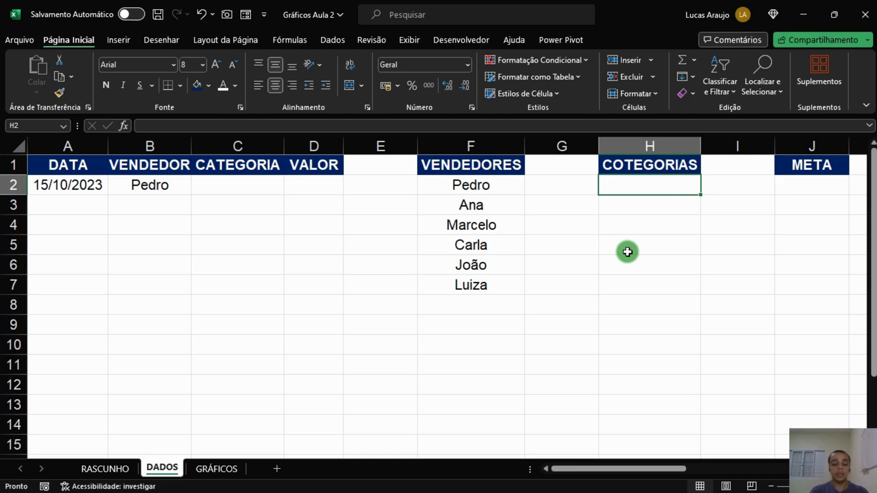
type("E")
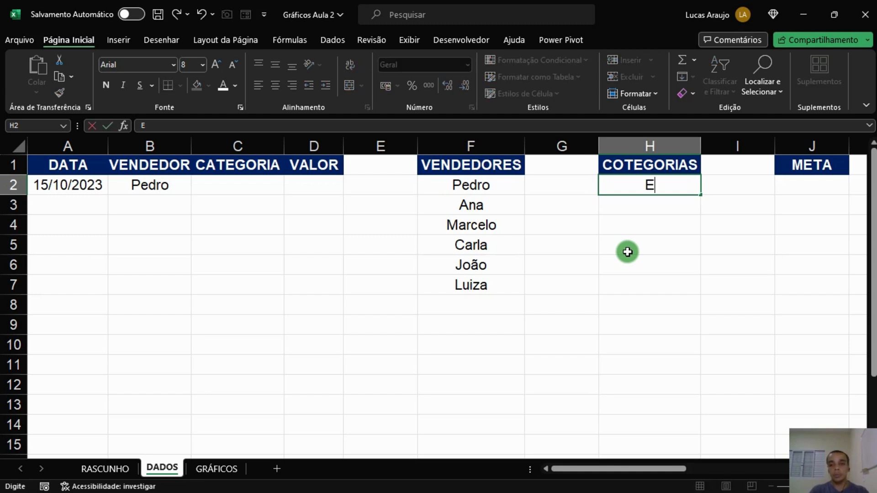
type("La")
key("BackSpace")
key("BackSpace")
key("BackSpace")
type("p")
key("BackSpace")
type("Planilh")
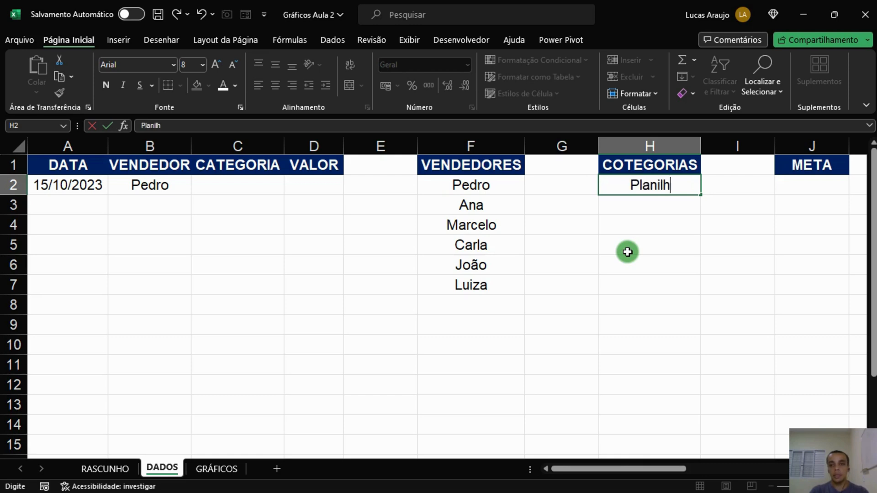
type("as Persona")
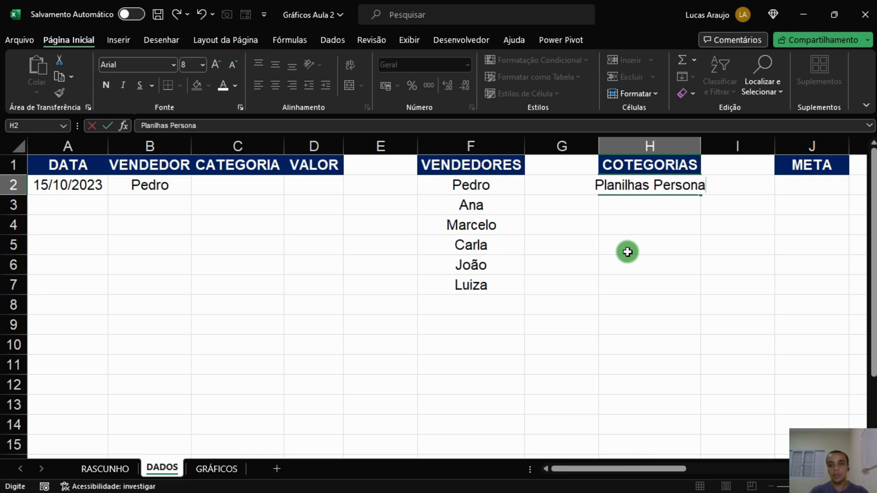
type("lizadas")
key("Return")
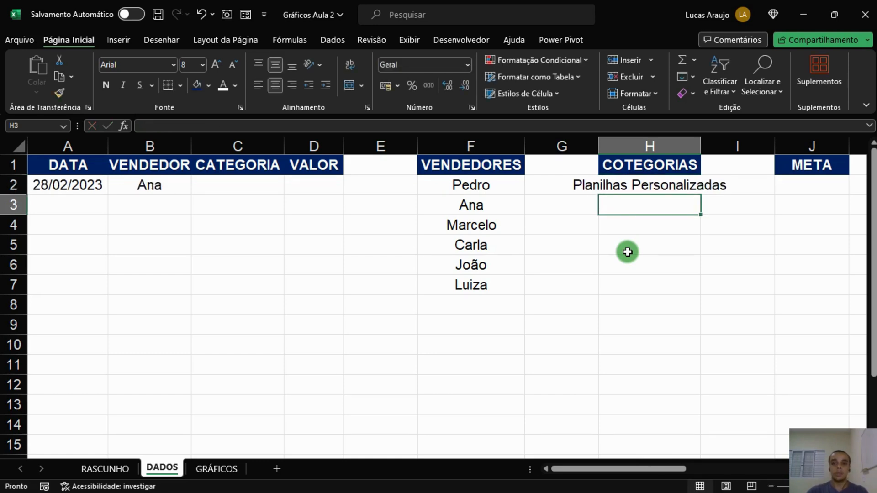
double_click(700, 146)
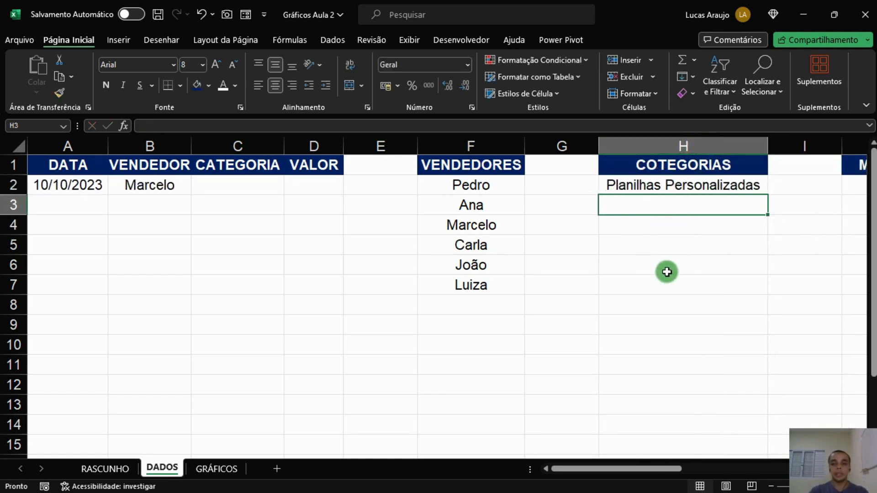
Add the categories Cursos Online Ao Vivo, Cursos EAD and Consultoria Empresarial in H3 to H5.
type("Cur")
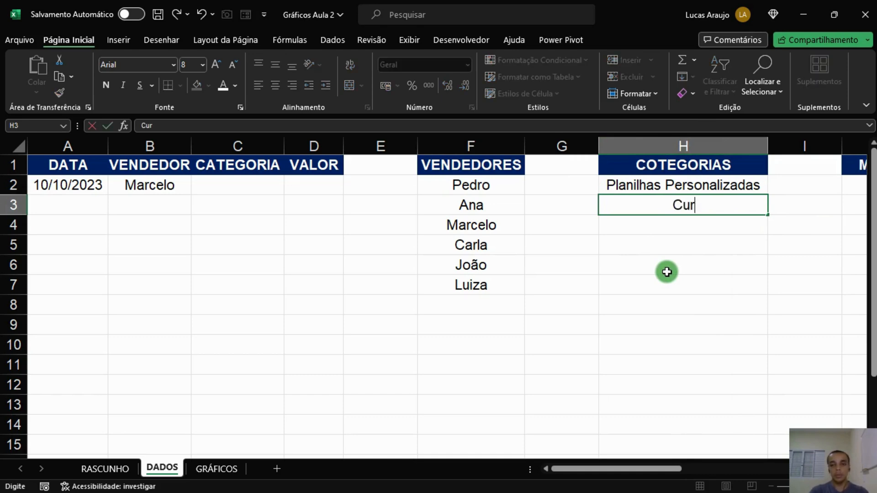
type("sos Online")
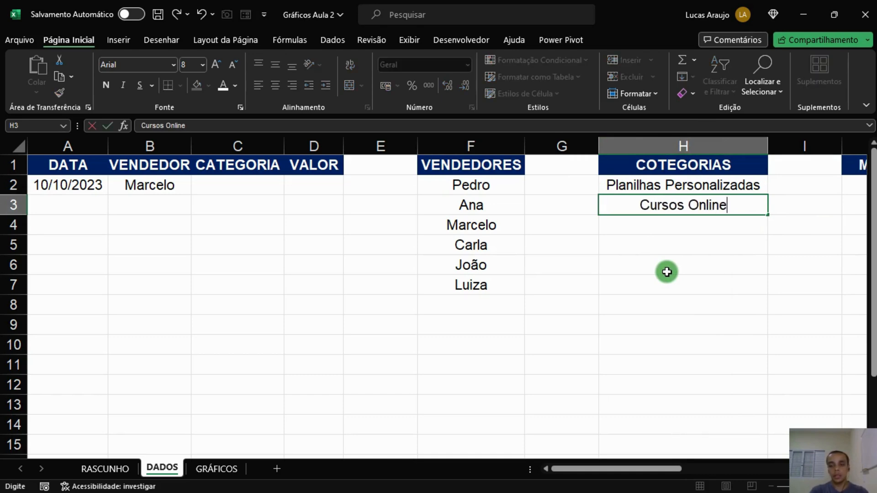
type(" Ao Vivo")
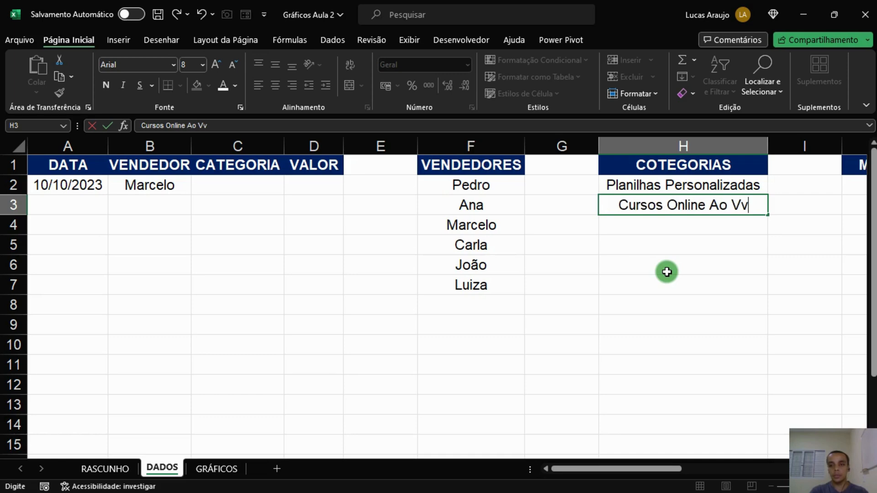
key("Return")
type("Cursos EAD")
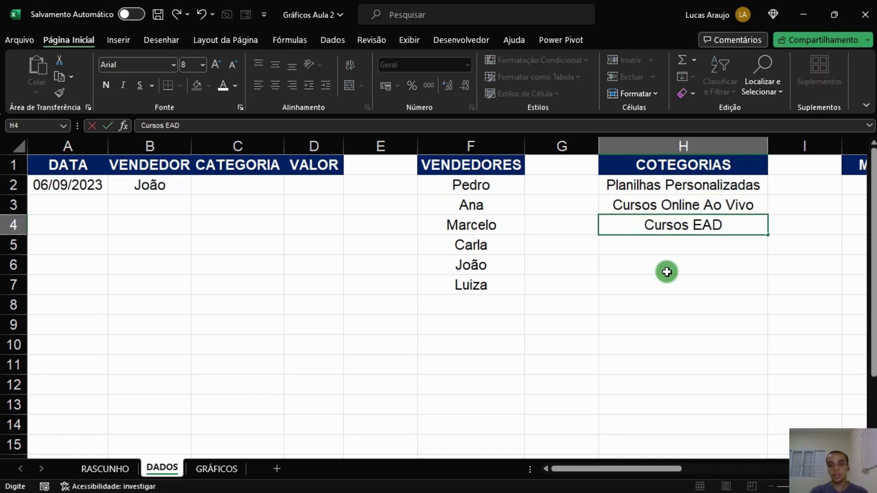
key("Return")
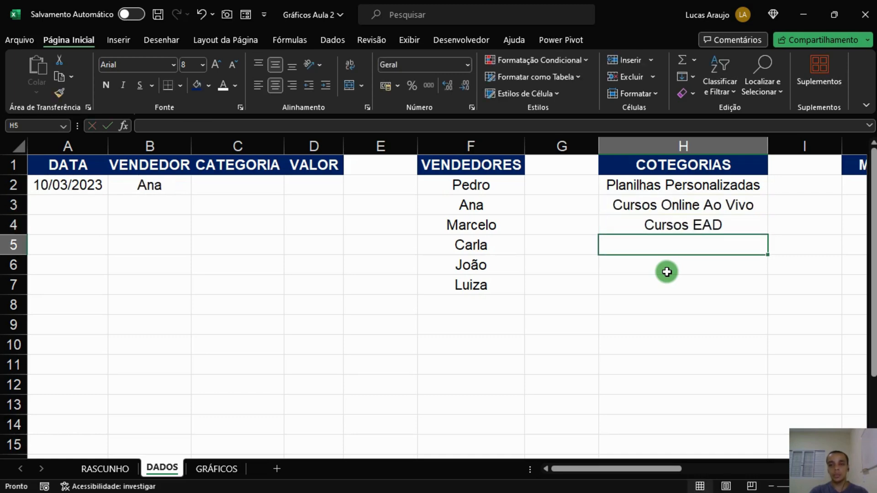
type("Con")
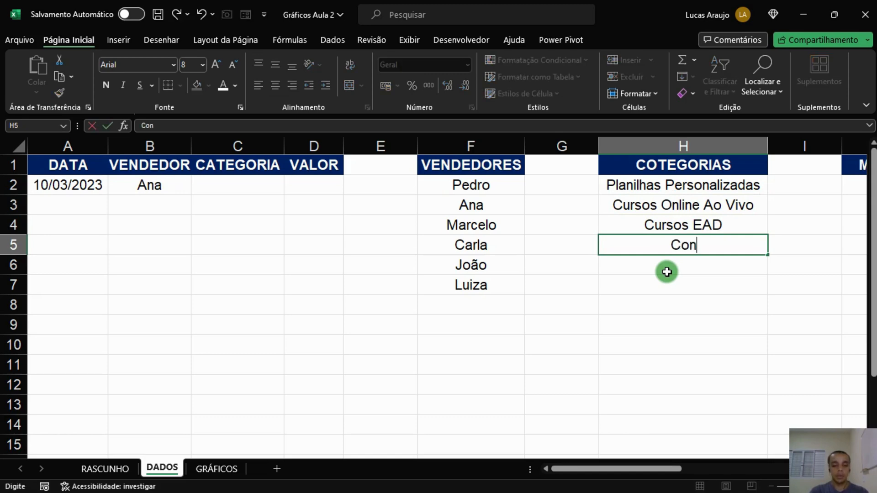
type("sultoria Empresarial")
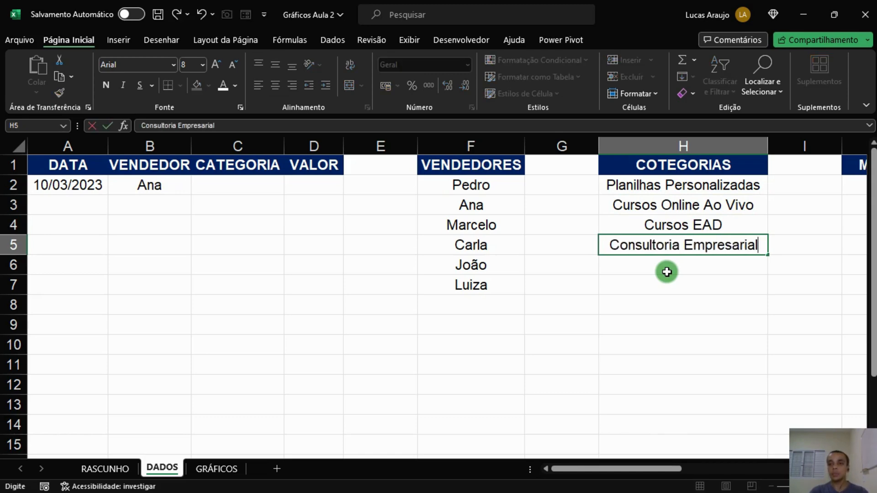
key("Return")
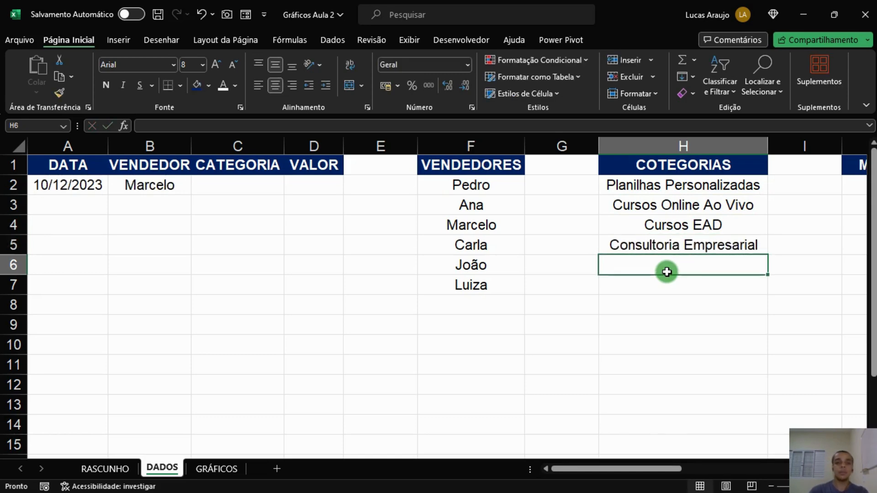
Select the category list H2 to H5 and review the sample formulas in row 2.
left_click_drag(710, 186, 673, 239)
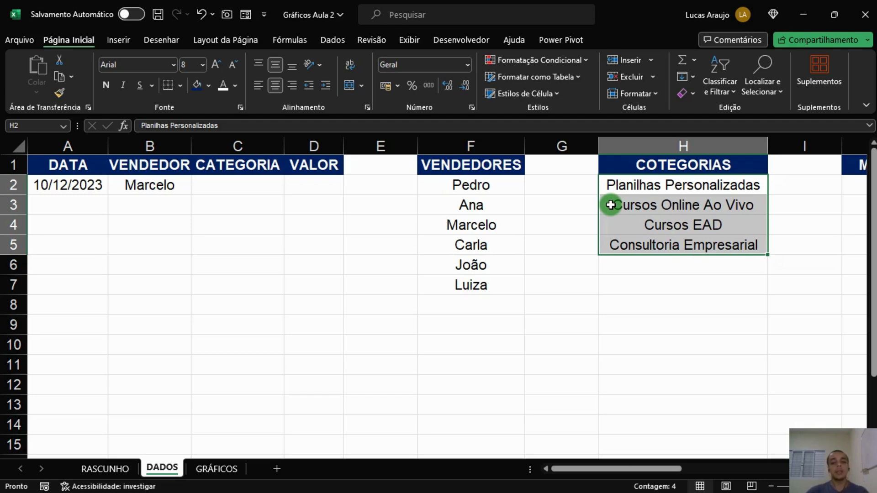
left_click(272, 185)
left_click(165, 185)
left_click(224, 183)
left_click(162, 185)
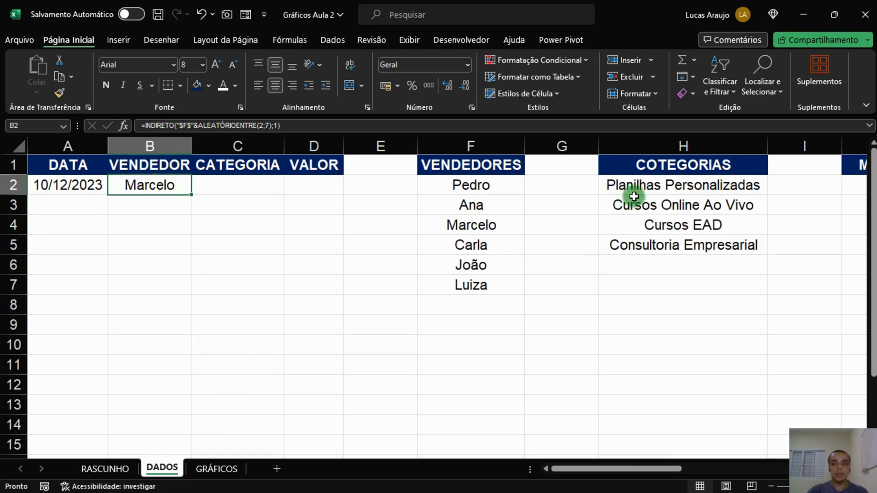
Copy the VENDEDOR formula from B2 into C2, pointing it at column H with ALEATÓRIOENTRE(2;5).
left_click(284, 126)
left_click_drag(285, 126, 137, 126)
key("ctrl+c")
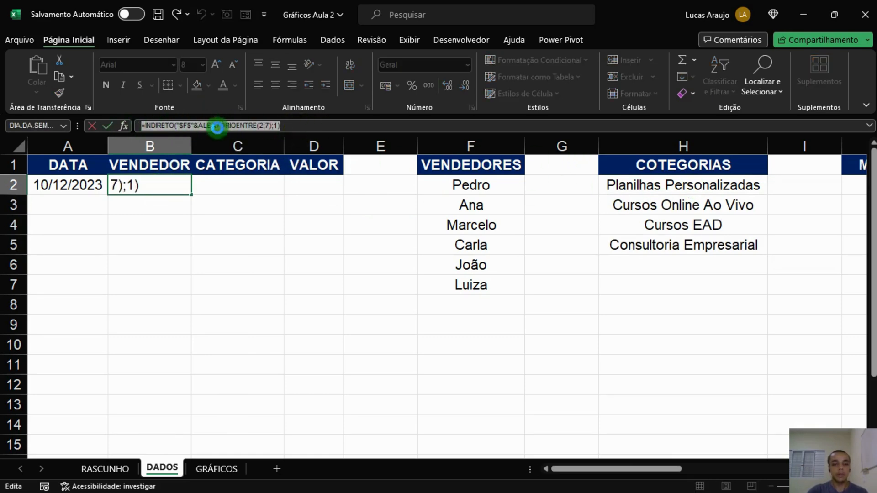
key("Escape")
left_click(235, 187)
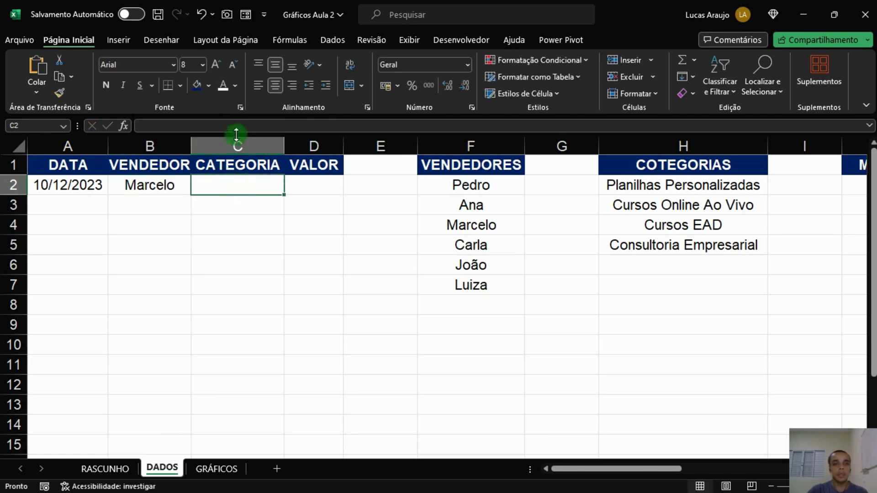
left_click(249, 125)
key("ctrl+v")
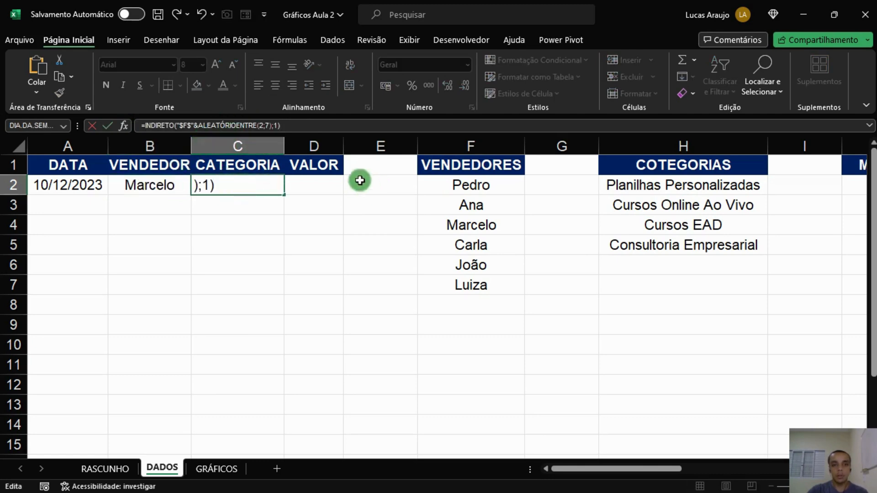
left_click(185, 125)
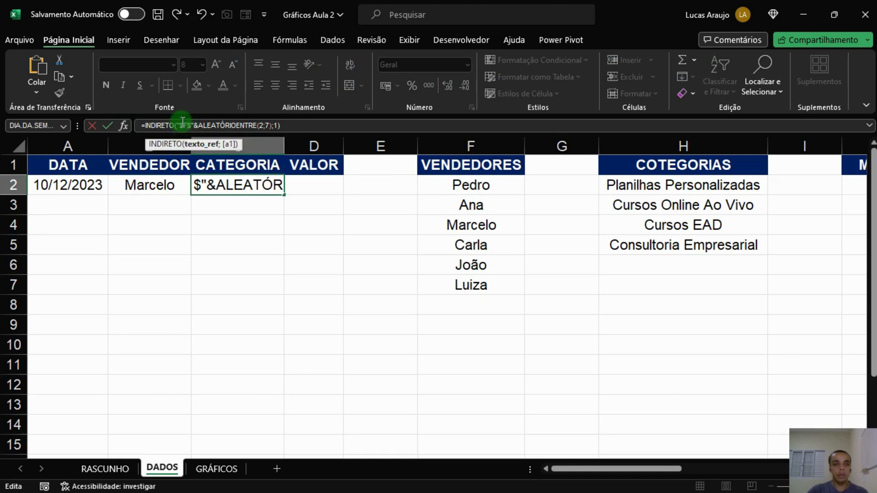
key("BackSpace")
type("h")
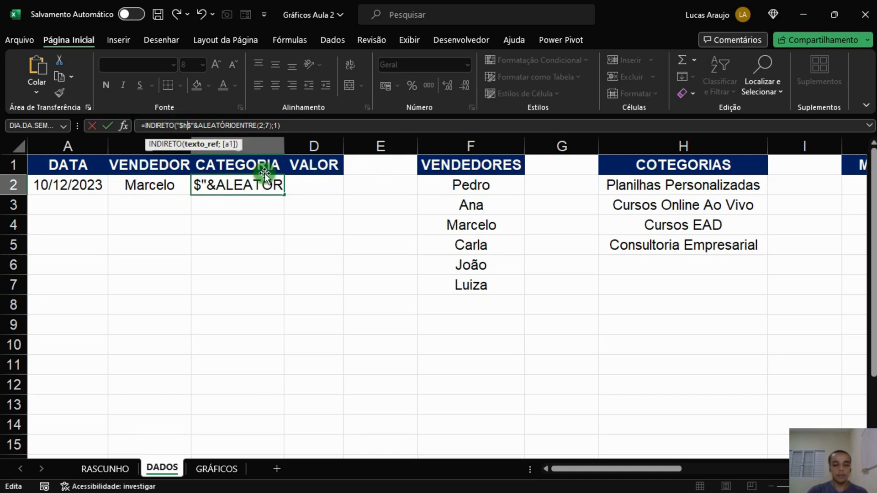
left_click(268, 126)
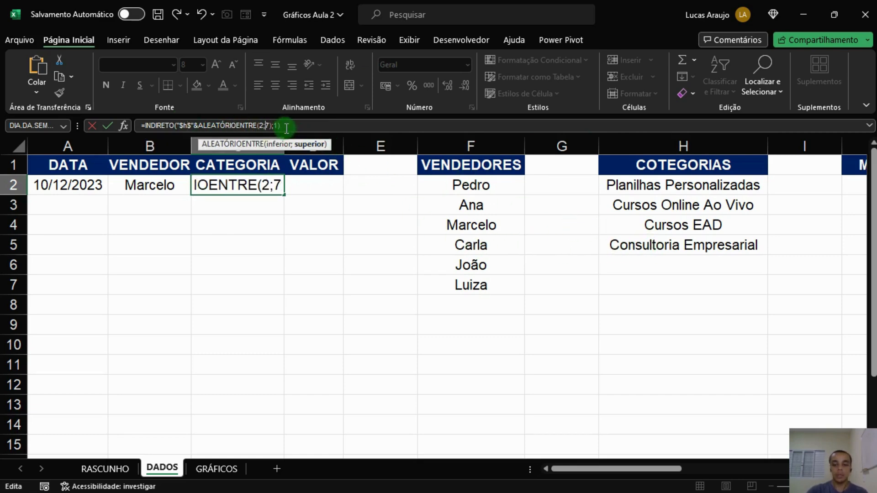
key("Delete")
type("5")
key("Return")
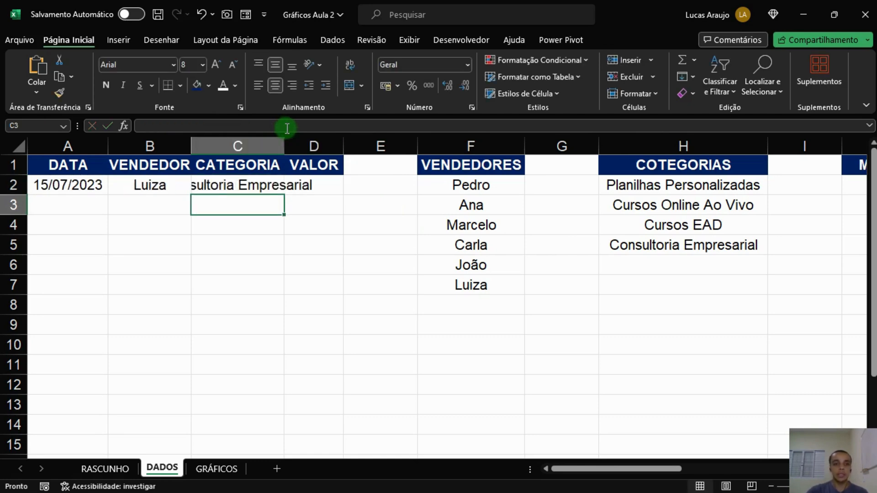
Autofit the width of the CATEGORIA column.
double_click(286, 149)
left_click(260, 186)
left_click(153, 192)
left_click(293, 193)
left_click(383, 181)
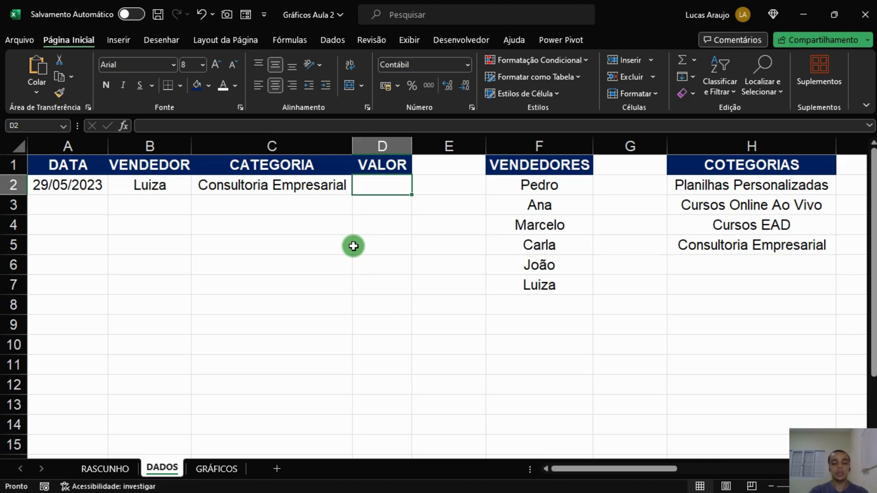
Enter =ALEATÓRIOENTRE(100000;300000)/100 in D2 for a random sale value.
type("=ALE")
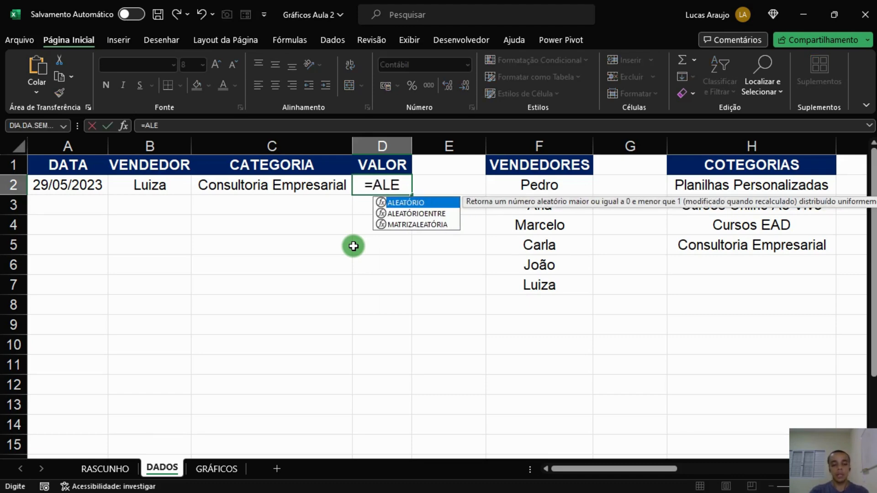
type("ATÓRIOENTRE")
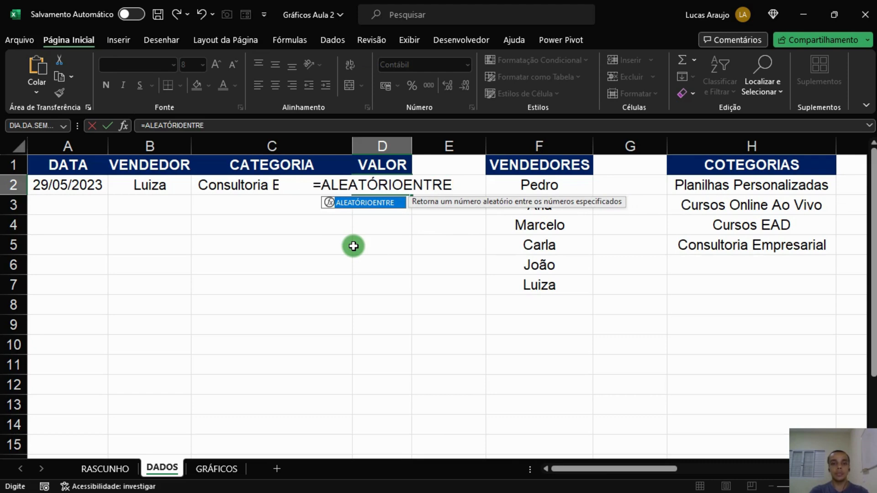
type("(")
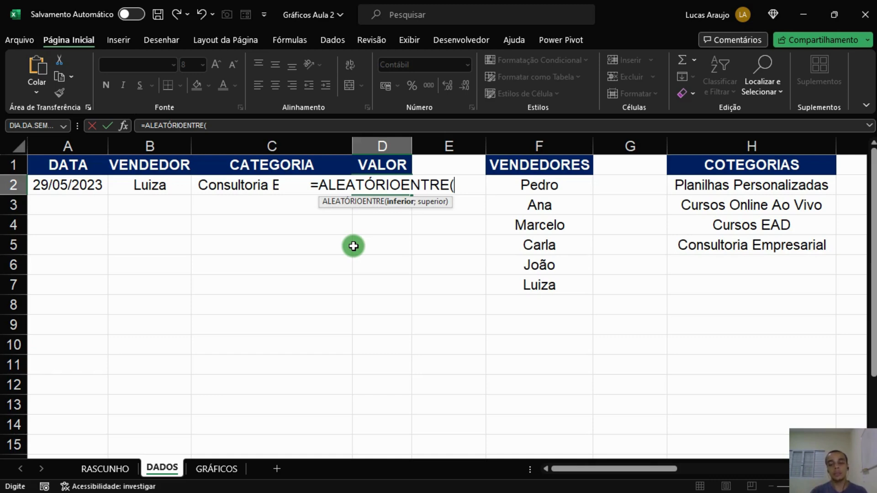
type("100000")
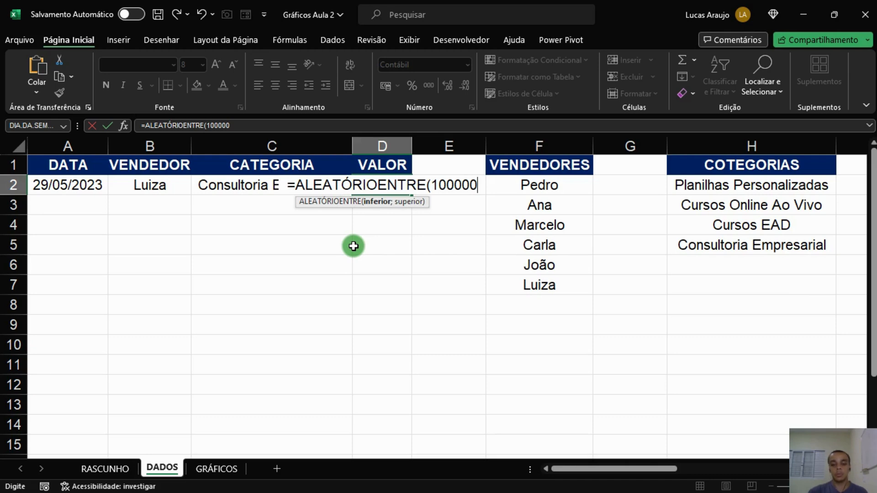
type(";300")
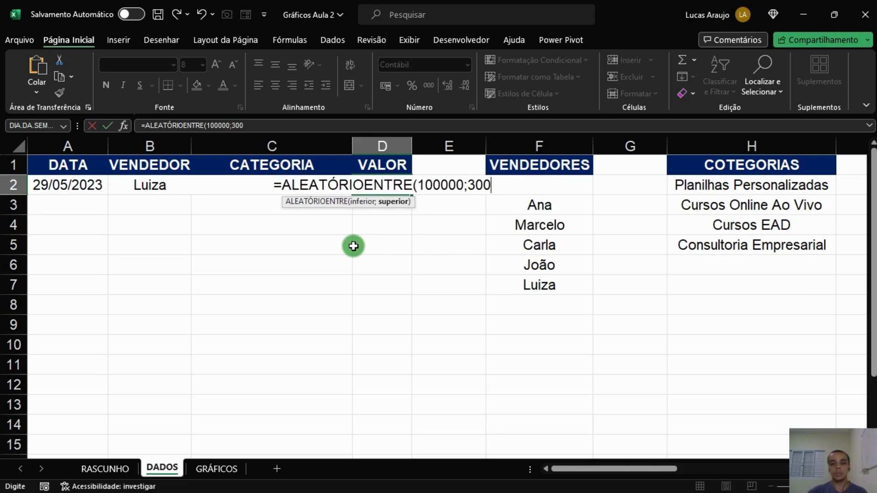
type("000")
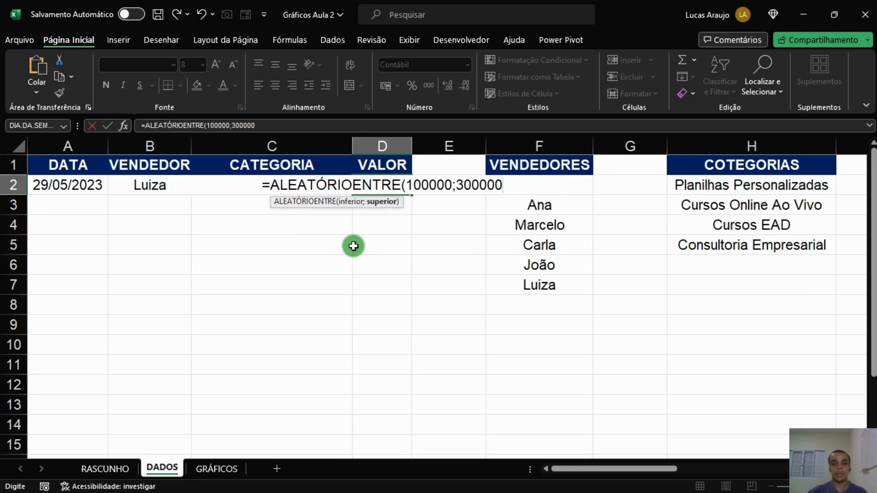
type(")/100")
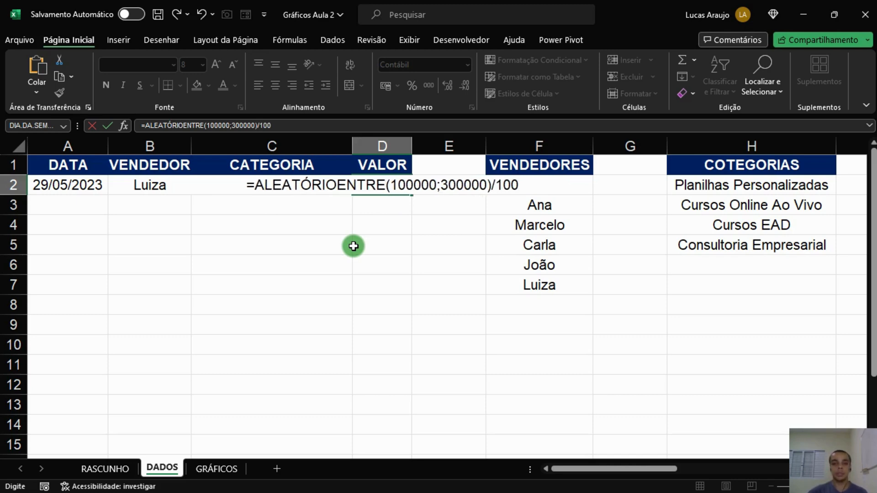
key("Return")
key("Up")
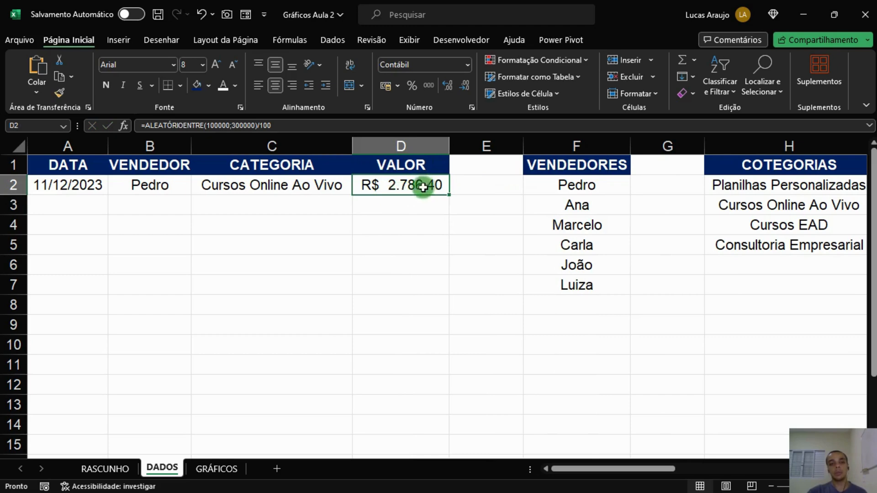
left_click(423, 208)
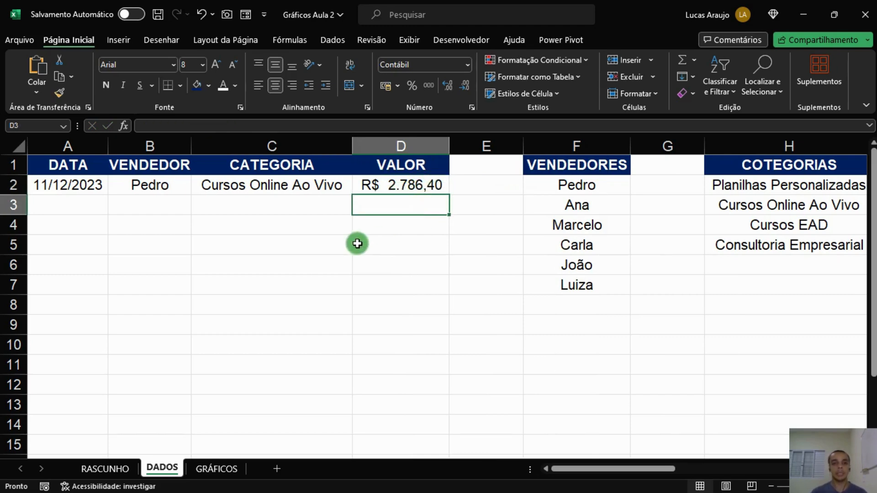
Inspect the formulas behind each cell of row 2.
left_click(180, 186)
left_click(271, 191)
left_click(406, 194)
left_click(80, 190)
left_click(151, 186)
left_click(305, 179)
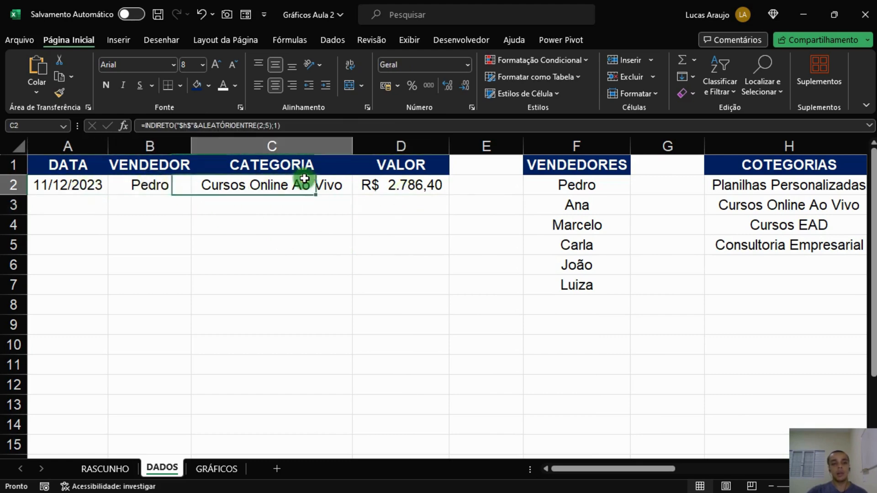
left_click(402, 187)
Select A2 to D2 and fill the formulas down to row 201.
left_click_drag(94, 187, 398, 184)
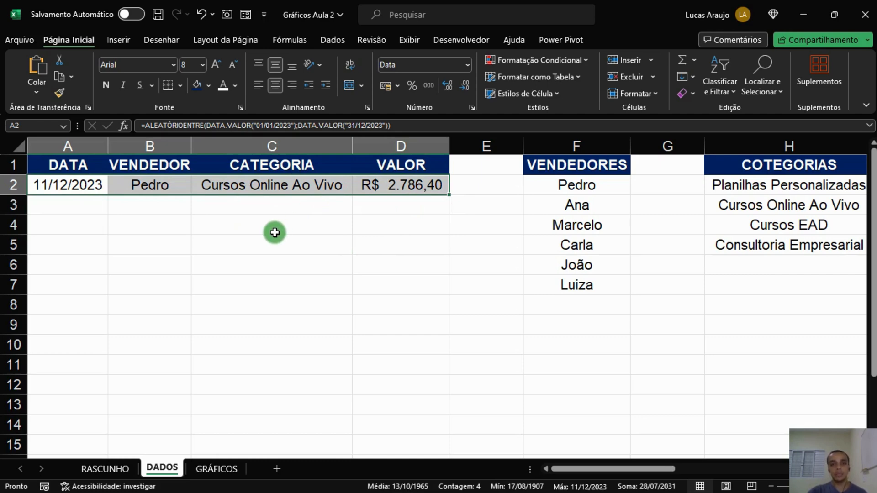
left_click_drag(83, 188, 399, 186)
left_click_drag(449, 195, 412, 226)
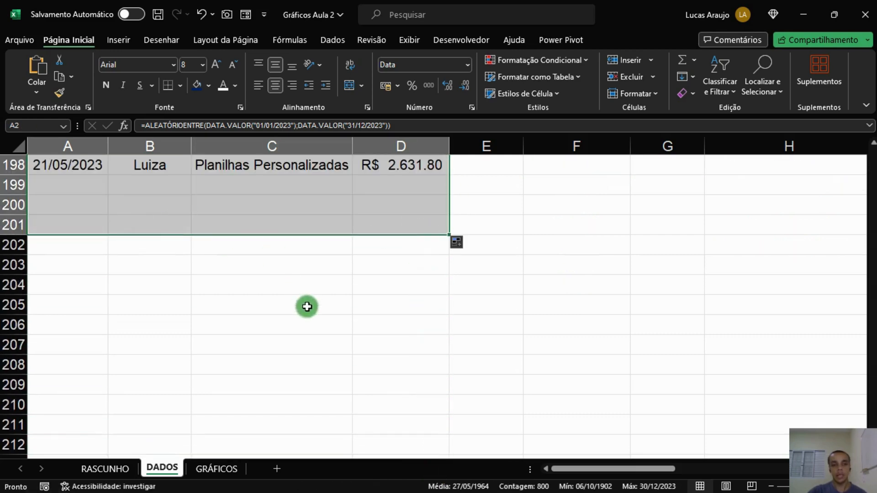
left_click_drag(870, 423, 872, 157)
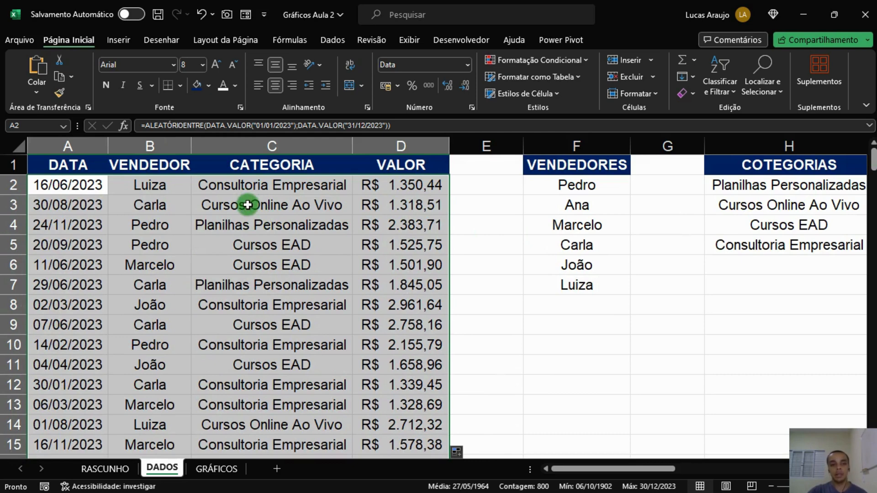
Inspect the formulas in the first row of the filled table.
left_click(68, 192)
left_click(130, 187)
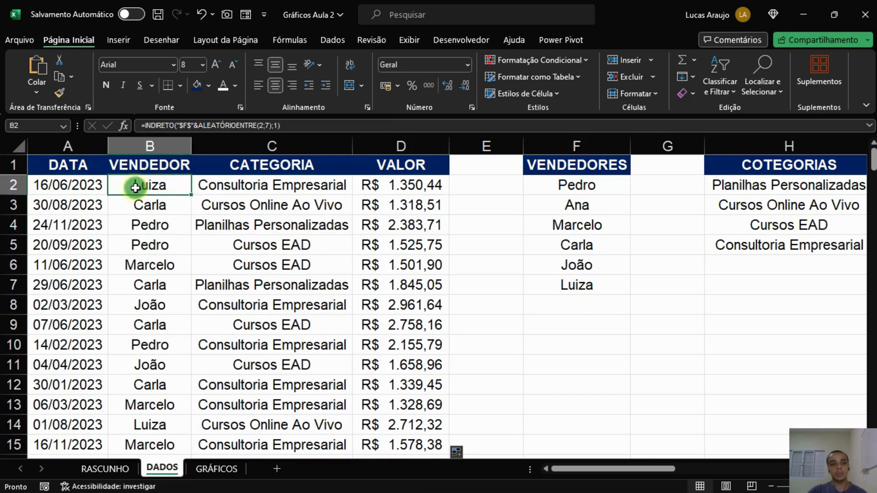
left_click(221, 181)
left_click(389, 183)
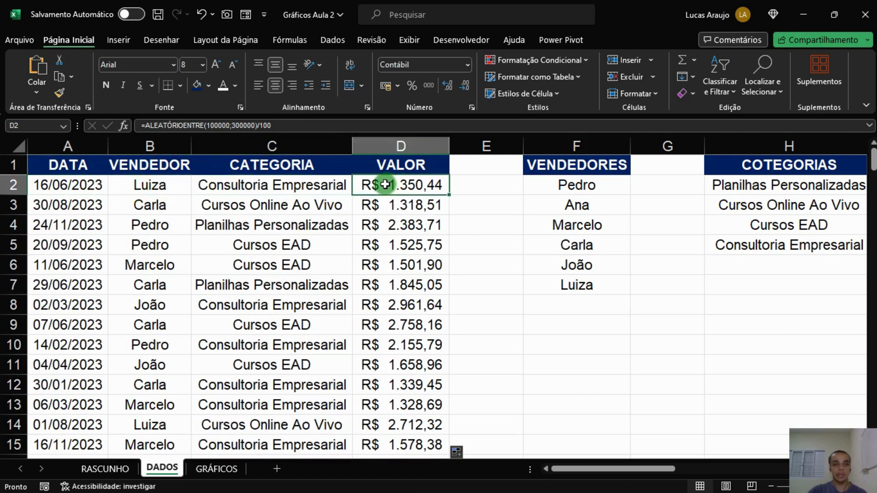
left_click(281, 189)
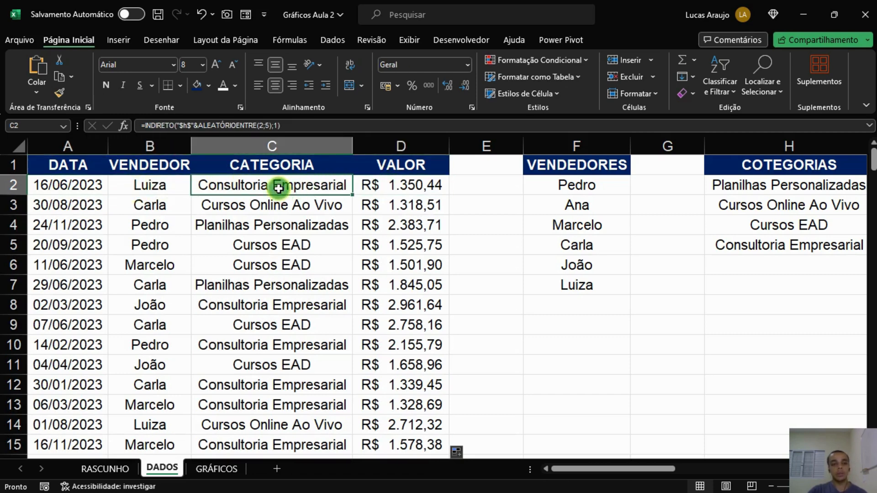
left_click(170, 185)
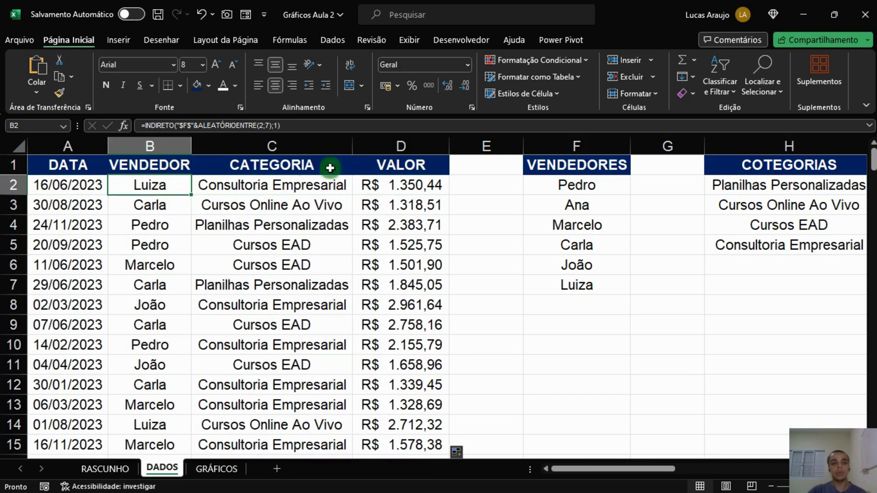
left_click(89, 186)
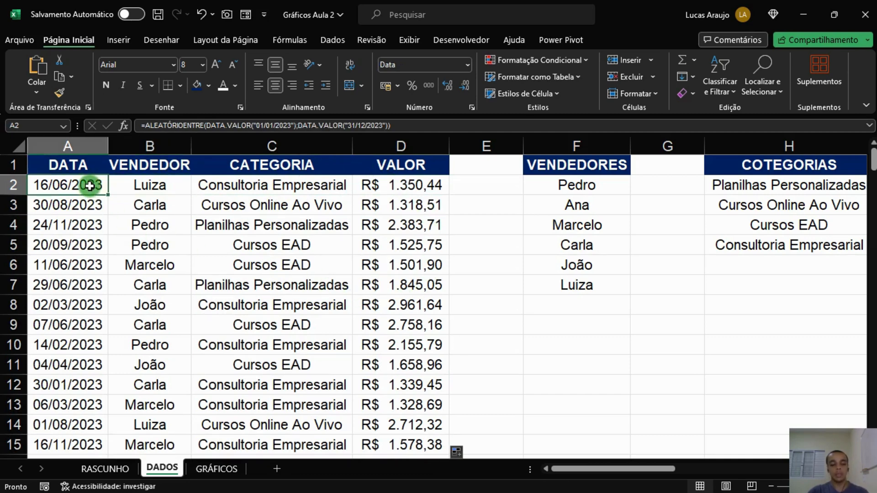
Copy the whole data table and paste it over itself as values only.
key("ctrl+a")
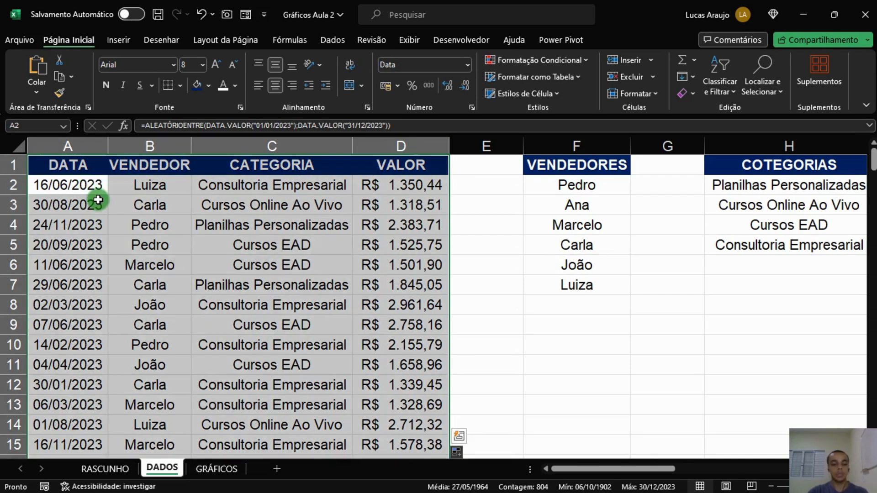
key("ctrl+c")
right_click(92, 166)
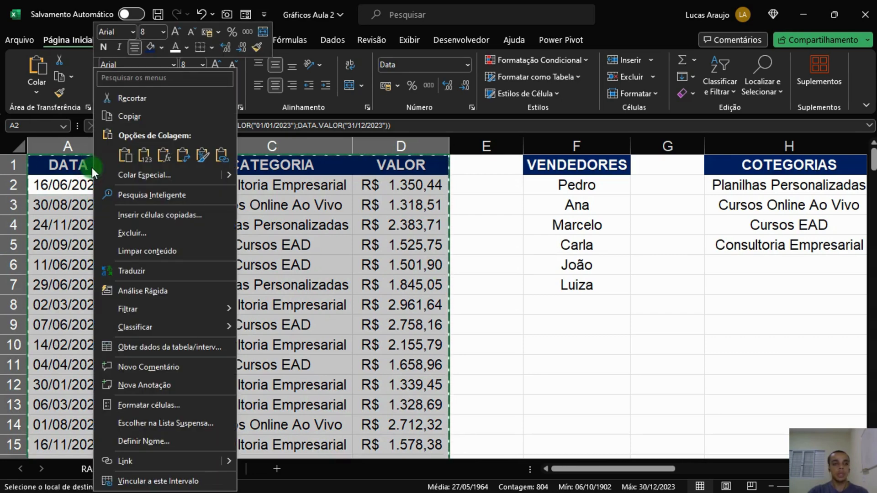
left_click(141, 158)
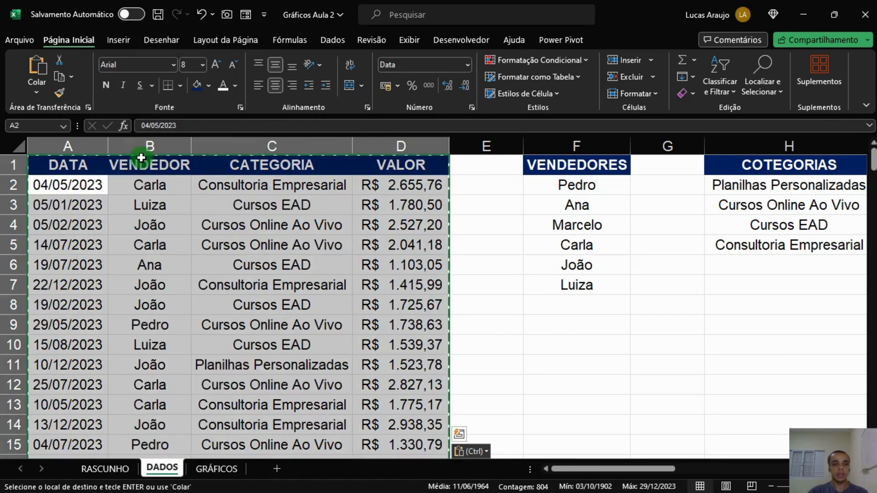
Inspect several table cells to check what they now contain.
left_click(84, 186)
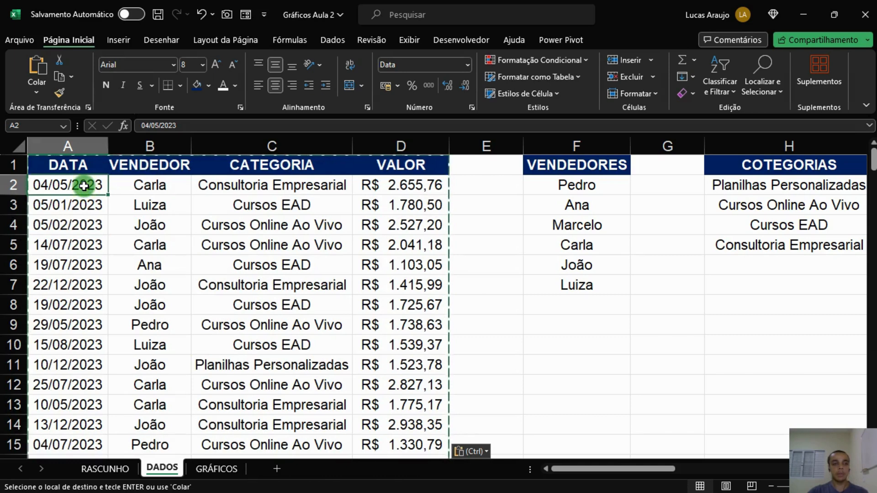
left_click(149, 180)
left_click(219, 183)
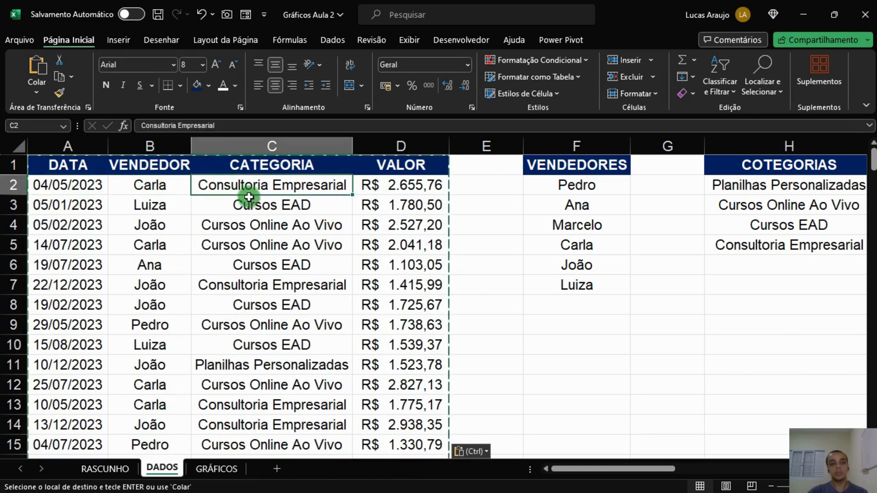
left_click(386, 186)
left_click(389, 206)
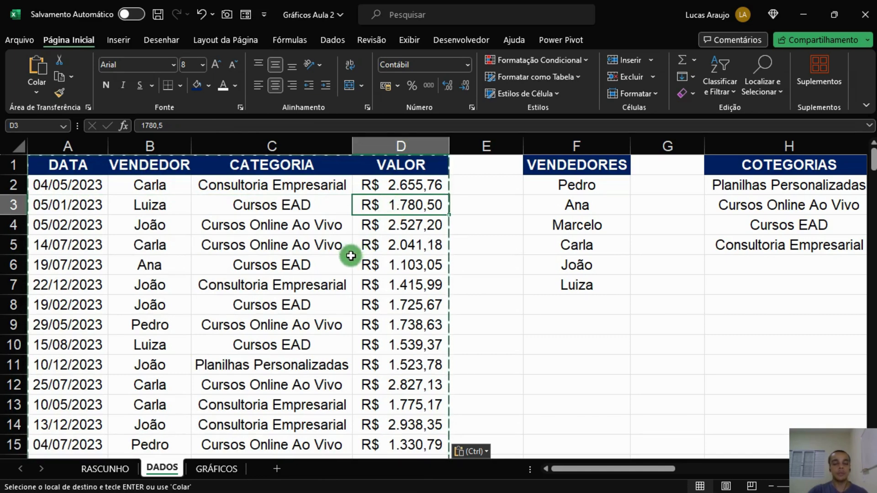
left_click(152, 240)
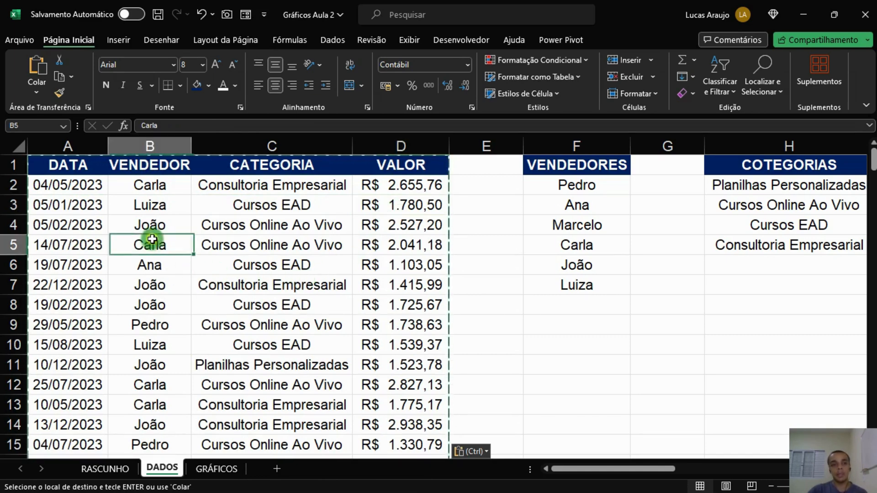
left_click(283, 258)
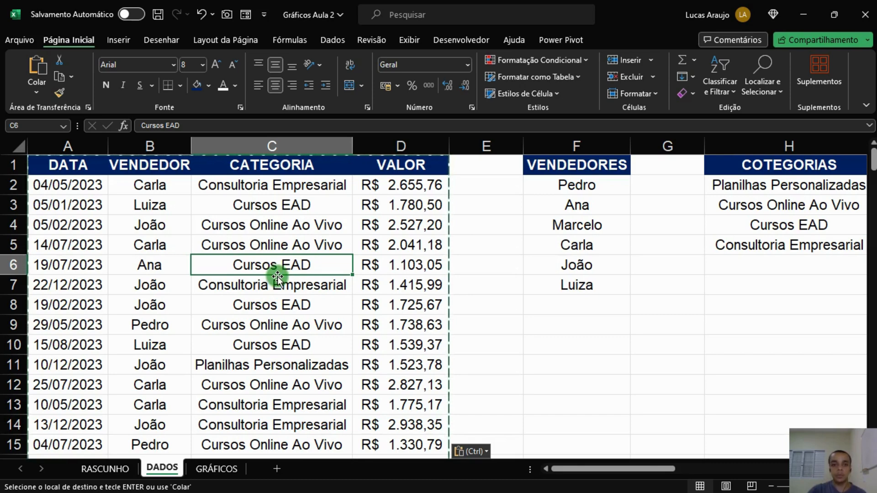
Inspect the filled data table, its VALOR column and the summary areas beside it.
left_click(130, 204)
left_click(385, 208)
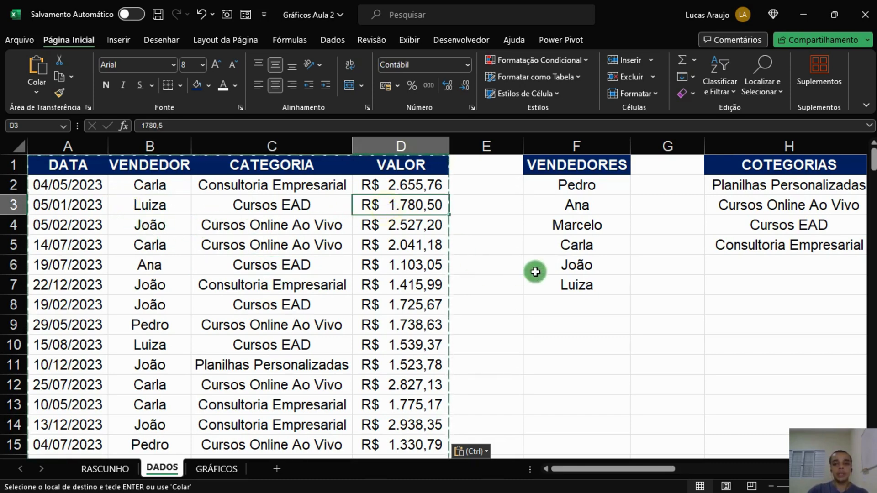
scroll(582, 250, "down", 3, "ctrl")
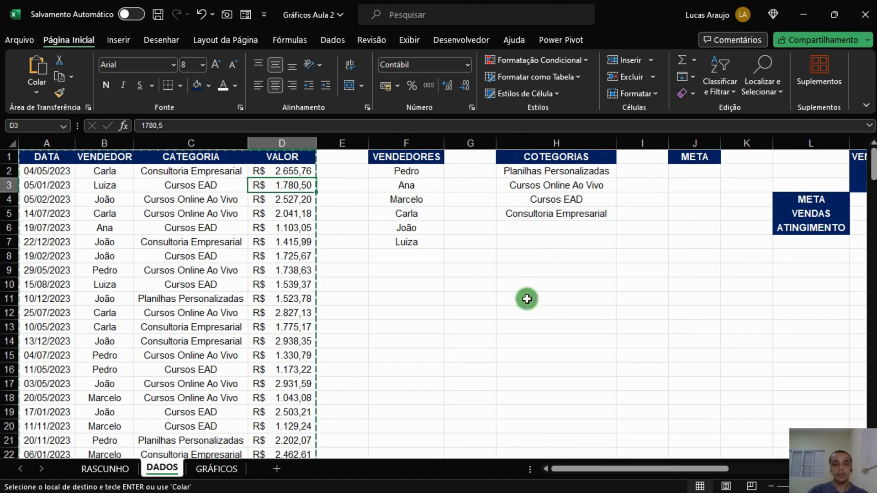
mouse_move(601, 470)
left_mouse_down()
mouse_move(674, 470)
mouse_move(593, 468)
left_mouse_up()
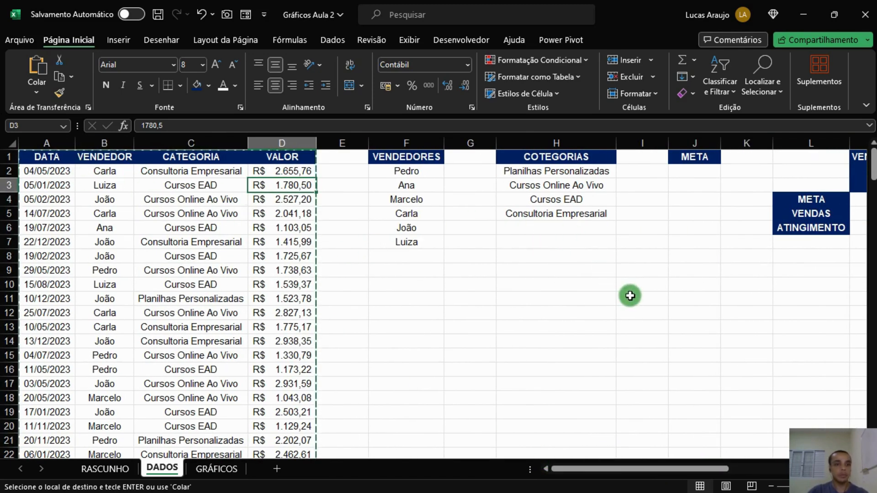
left_click_drag(564, 470, 614, 467)
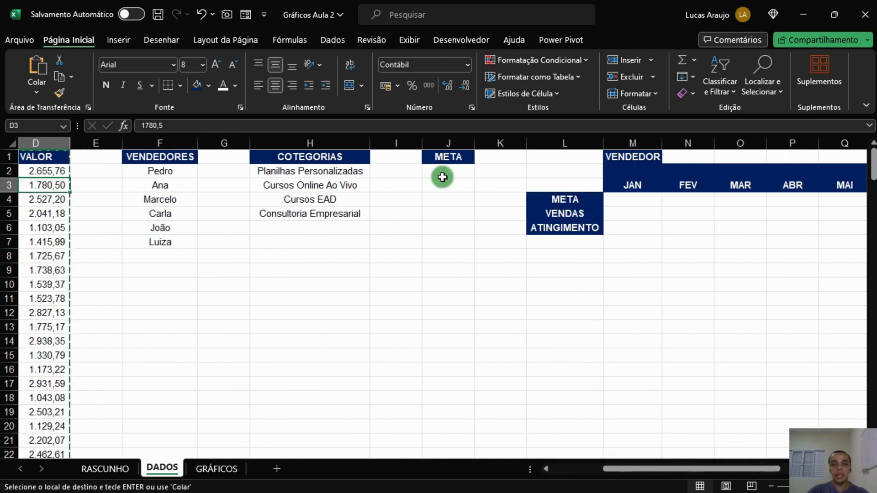
left_click(444, 171)
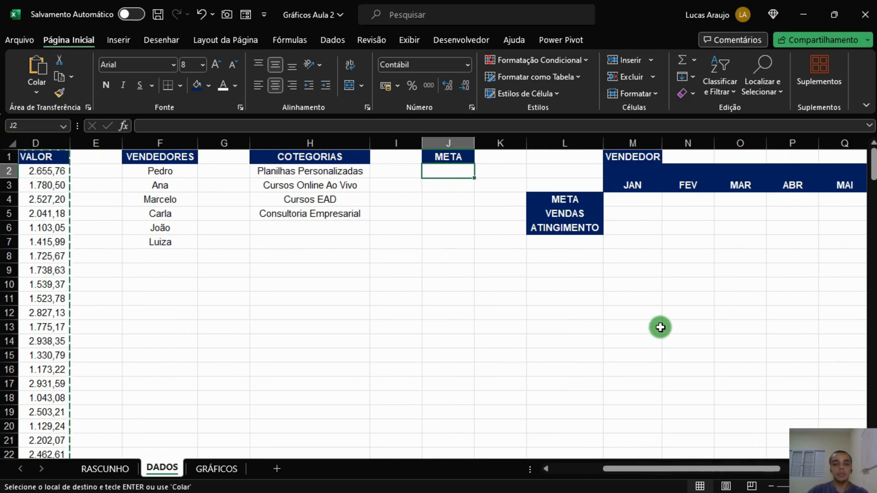
left_click_drag(639, 469, 543, 475)
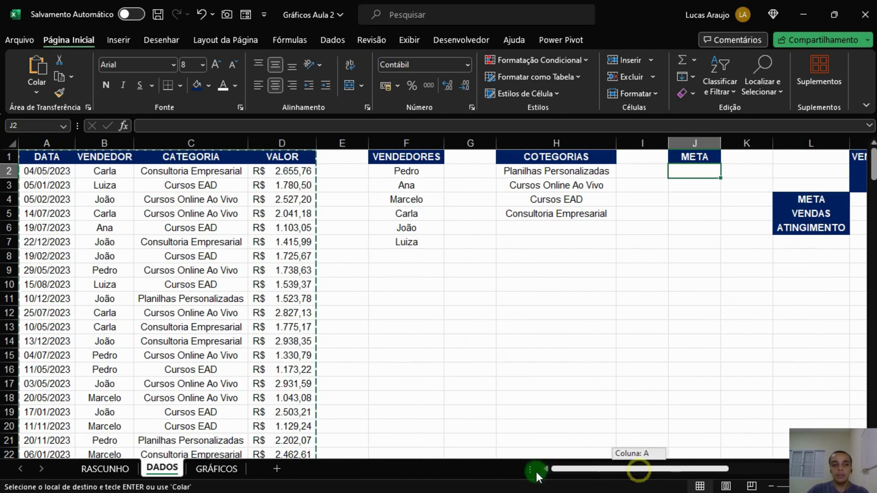
left_click(303, 172)
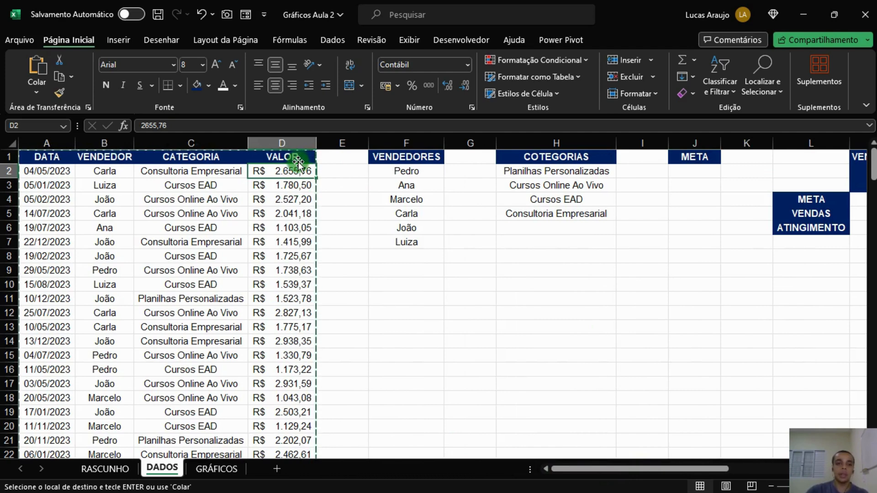
left_click(298, 146)
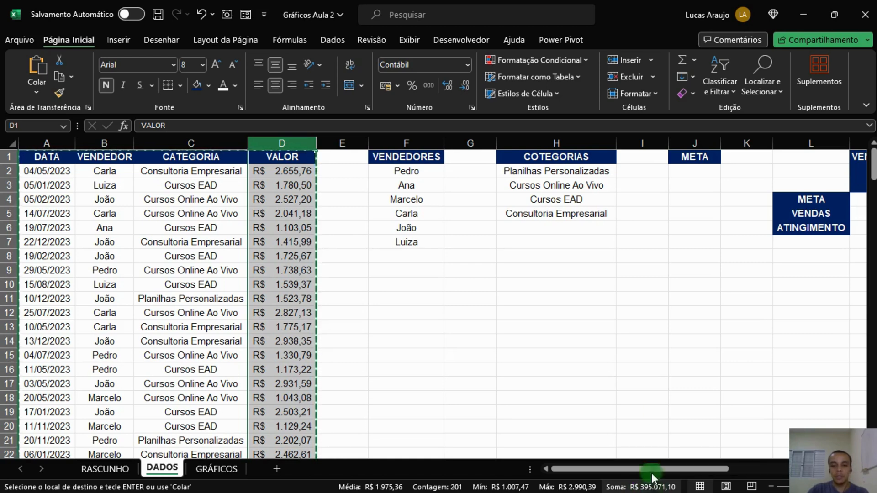
Enter a META target formula in J2 dividing 400000 by the six vendors.
left_click(694, 173)
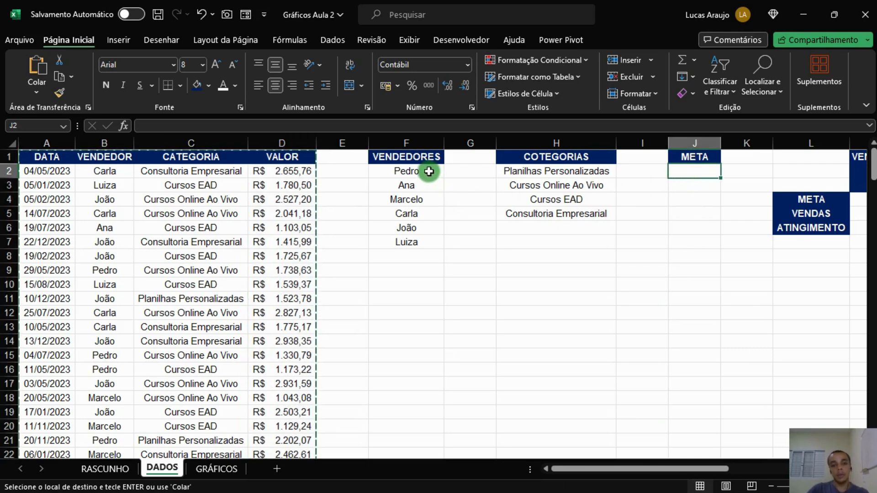
left_click_drag(422, 172, 429, 245)
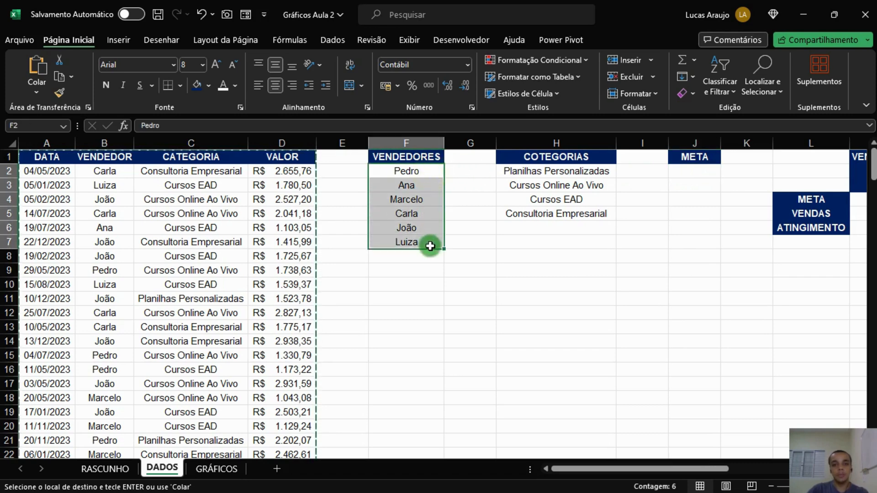
left_click(699, 174)
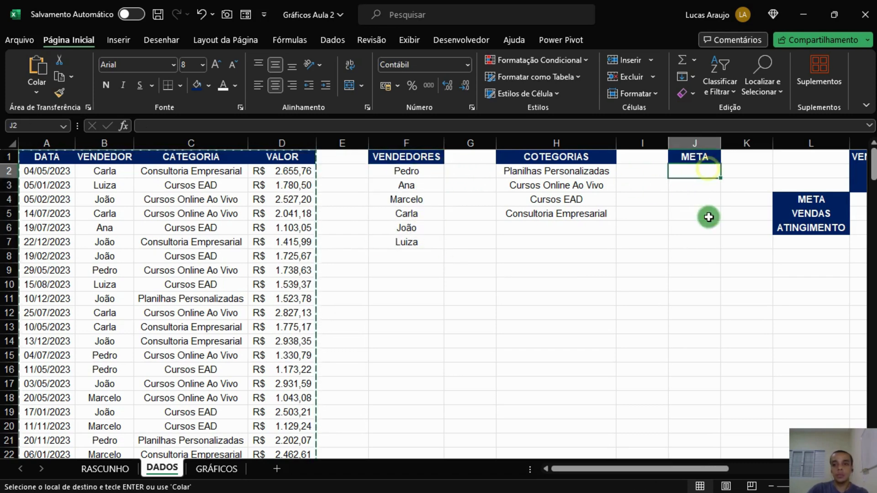
type("=4000")
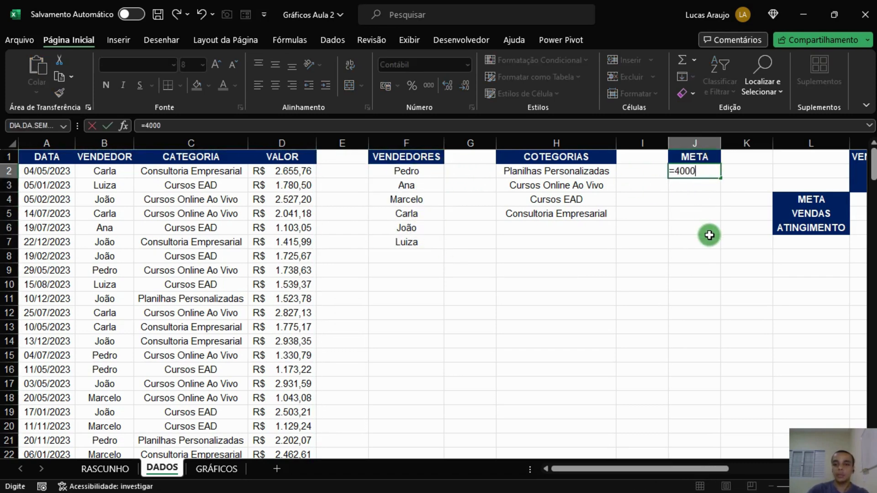
type("00/6")
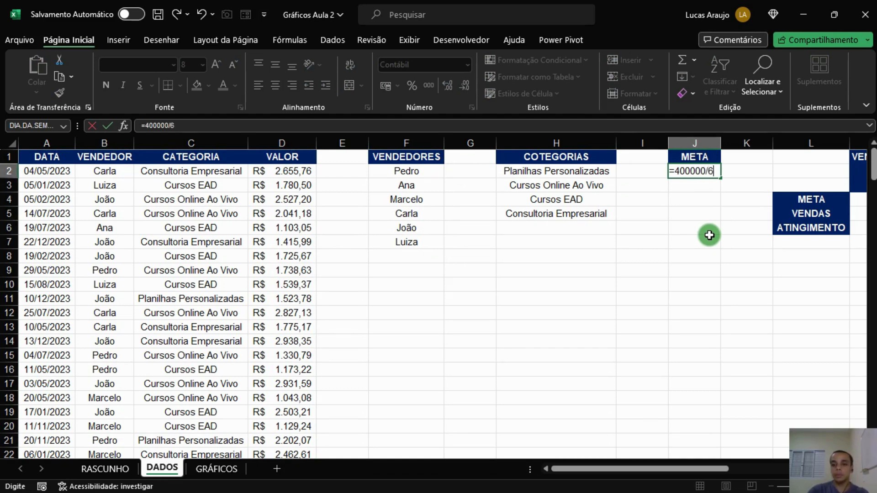
key("Return")
left_click(715, 173)
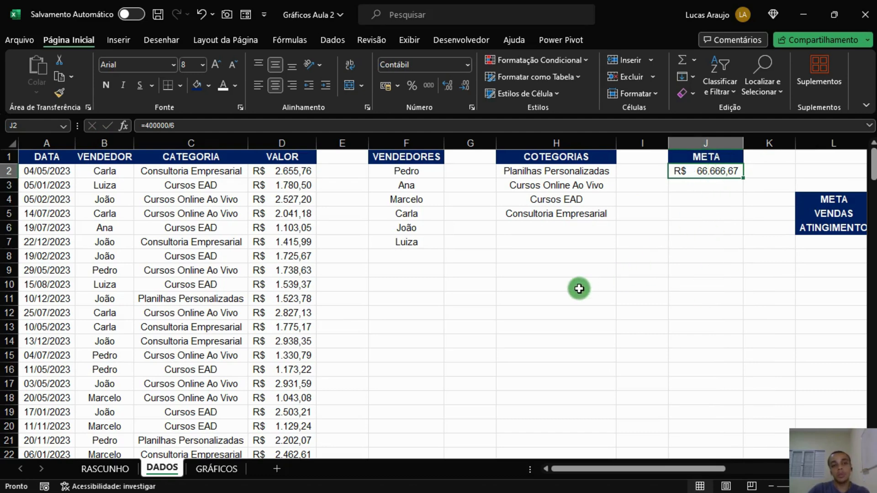
Edit the META formula in J2 to =(400000/6)/12 for a monthly target per vendor.
left_click(326, 127)
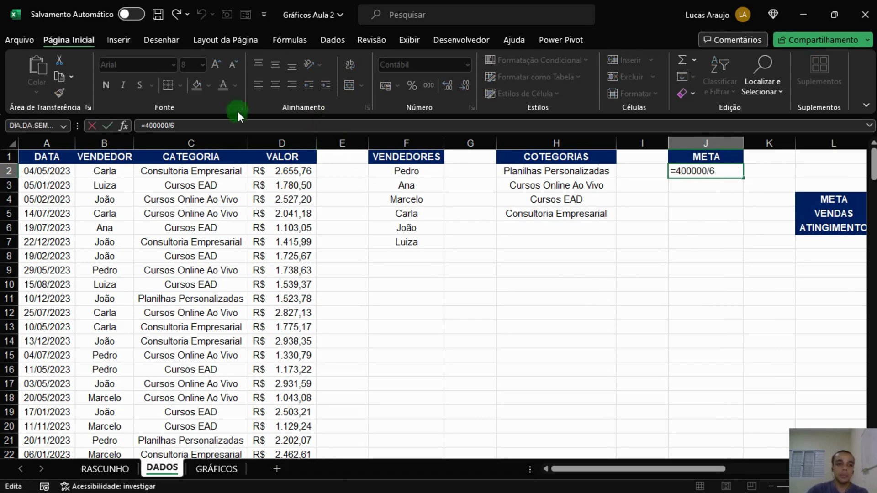
left_click(145, 126)
type("(")
type(")/12")
key("Return")
left_click(703, 172)
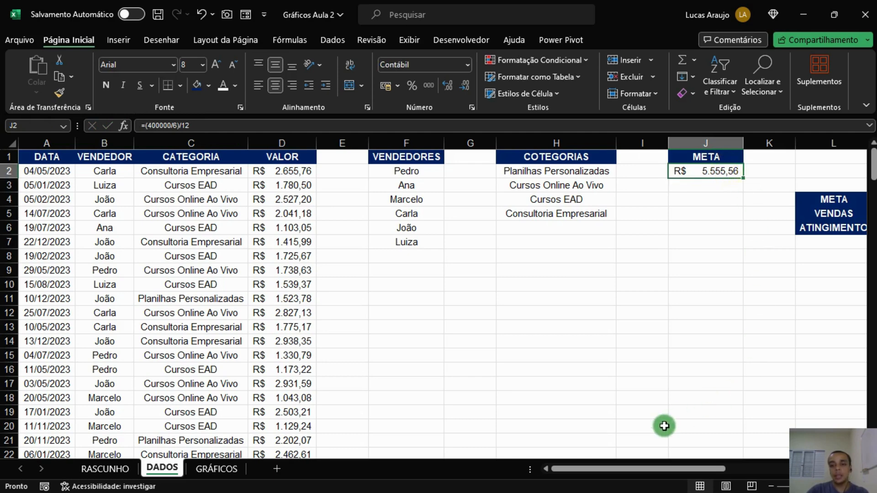
Replace the META target in J2 with the fixed value 5500.
left_click_drag(613, 469, 636, 469)
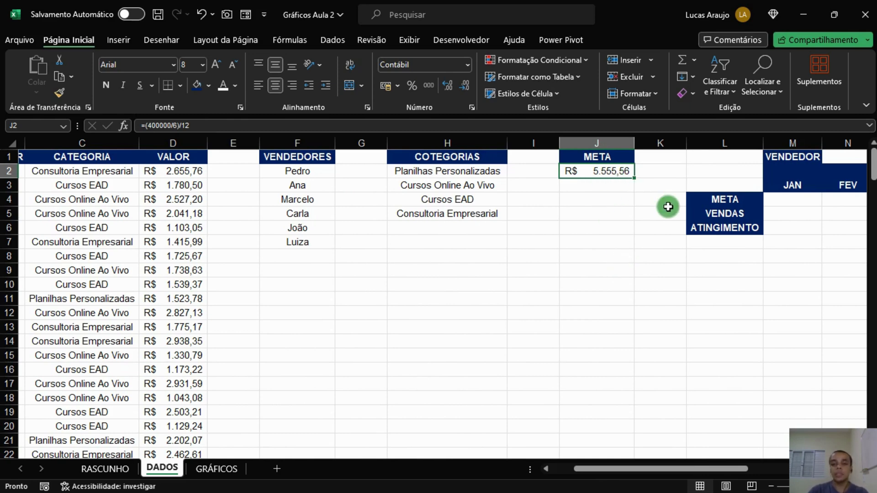
type("5500")
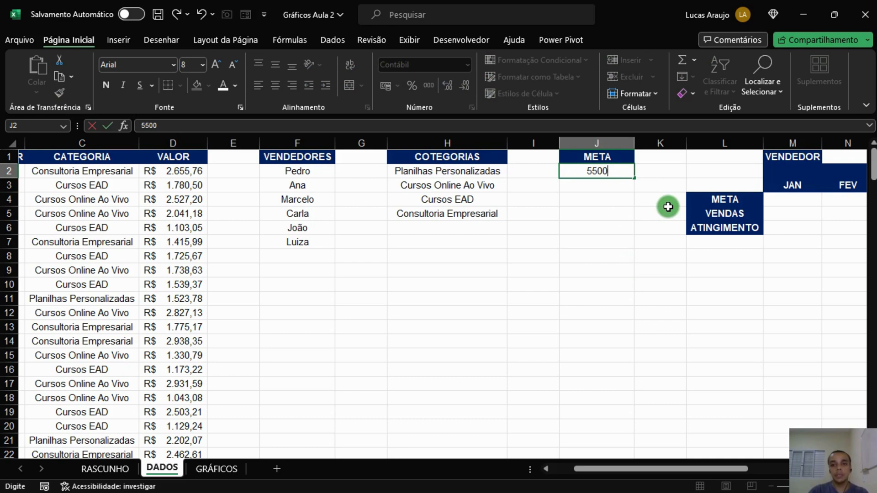
key("Return")
key("Up")
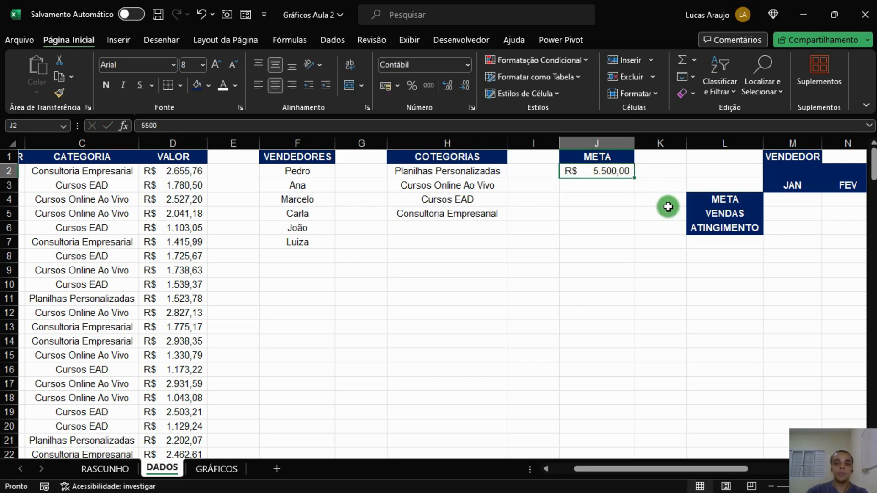
Autofit the width of the META column.
double_click(634, 143)
left_click(588, 213)
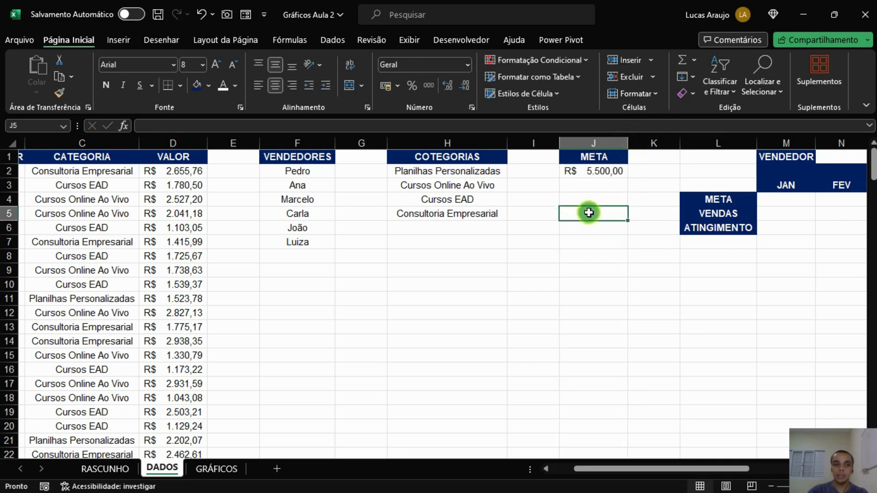
left_click(606, 174)
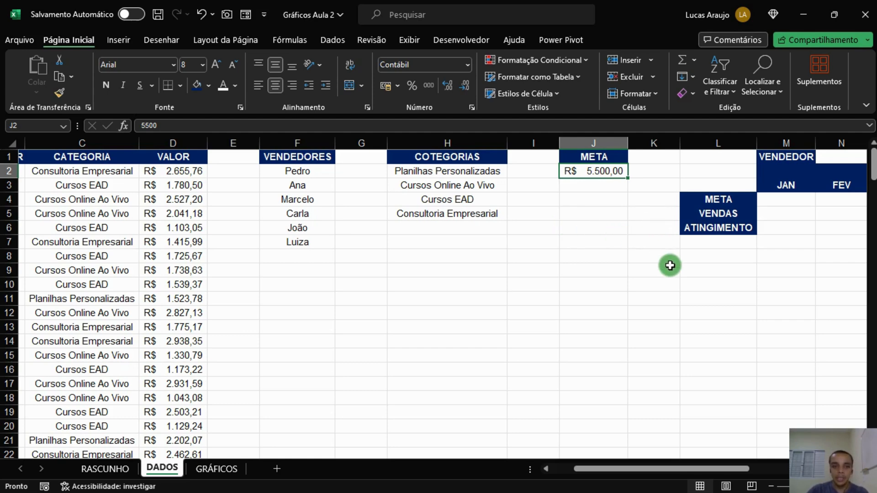
Enter Pedro as the vendor in the cell beside the VENDEDOR label in N1.
left_click_drag(637, 469, 660, 454)
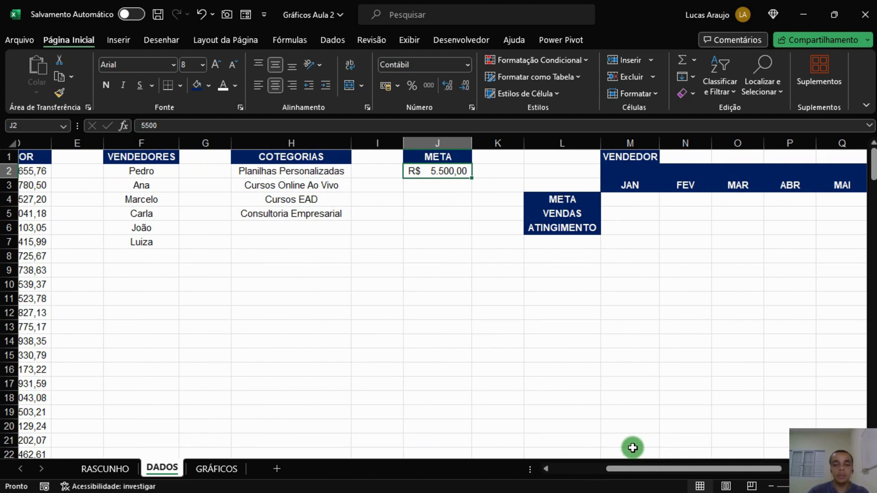
left_click_drag(623, 468, 679, 465)
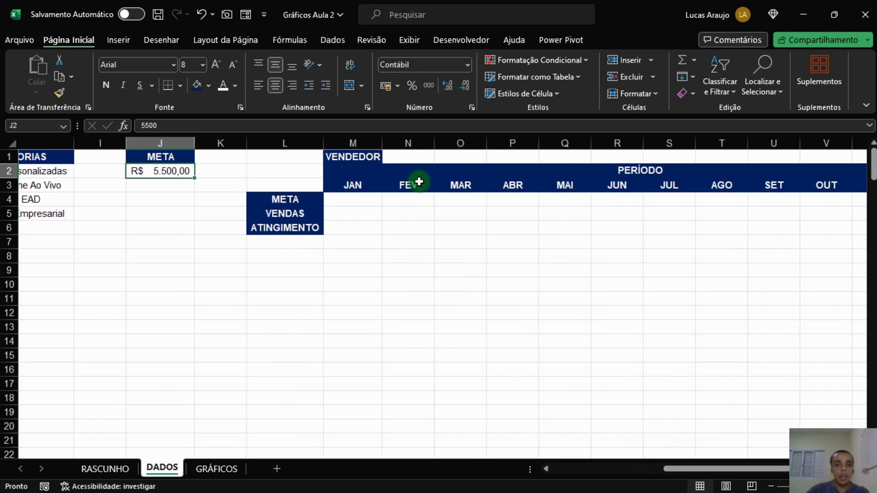
left_click(415, 153)
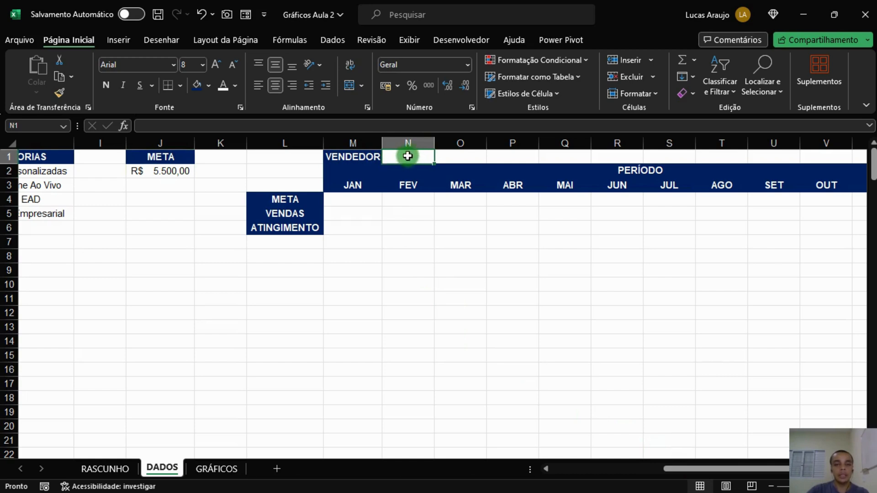
left_click(370, 159)
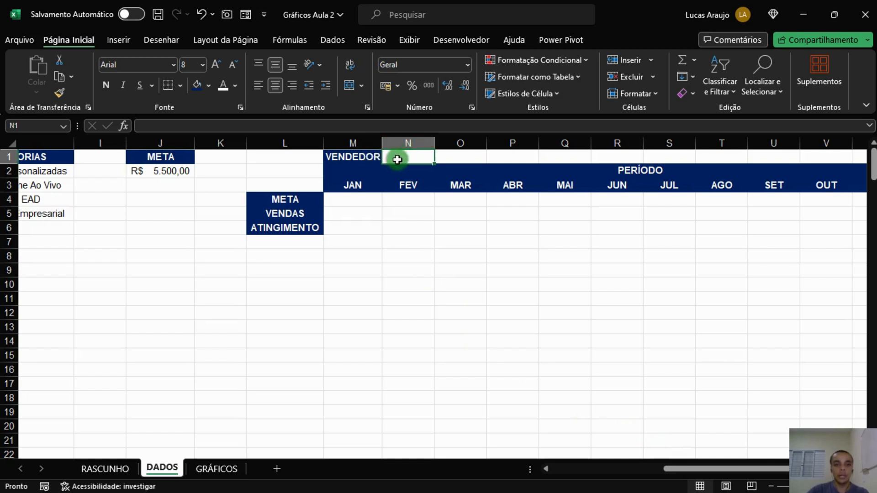
left_click(404, 158)
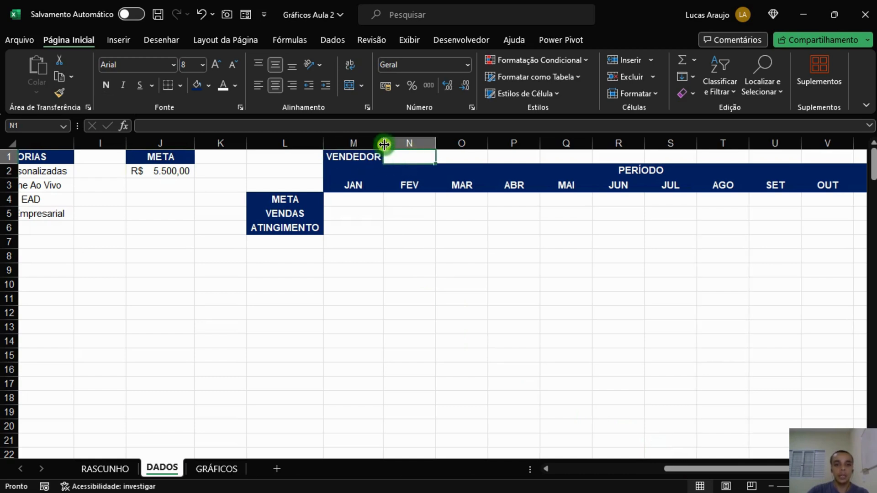
left_click_drag(749, 467, 676, 469)
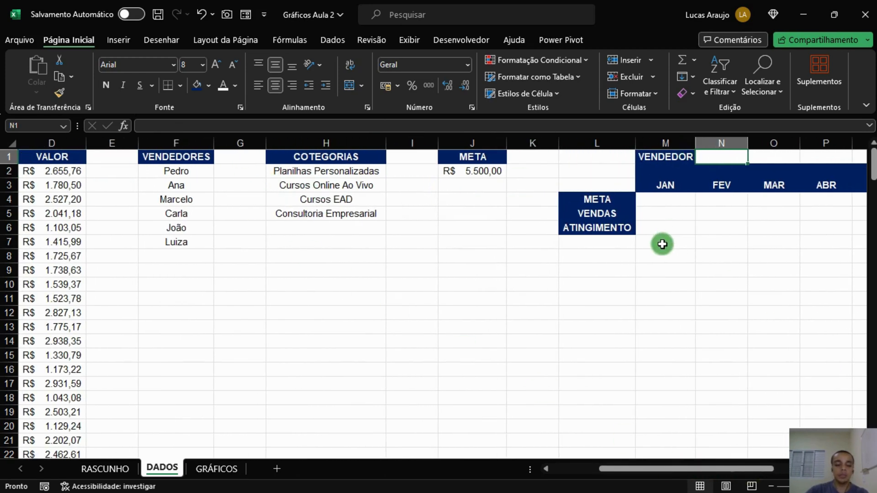
type("a")
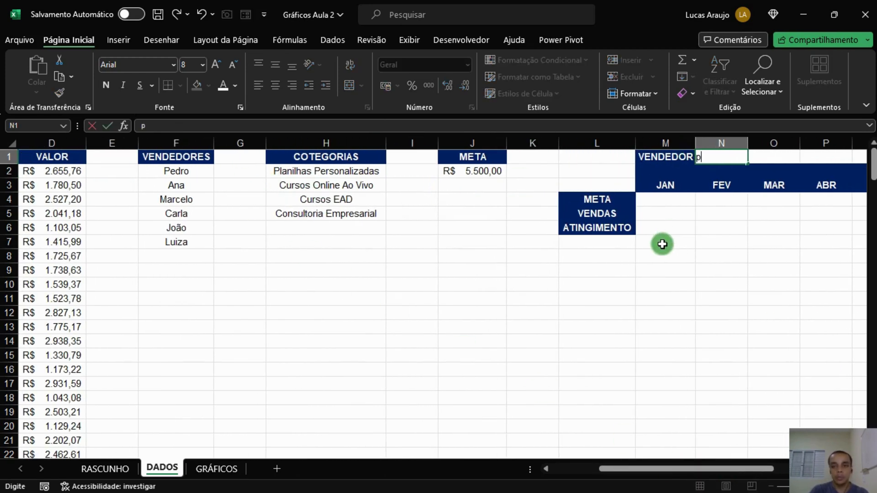
type("edro")
key("Return")
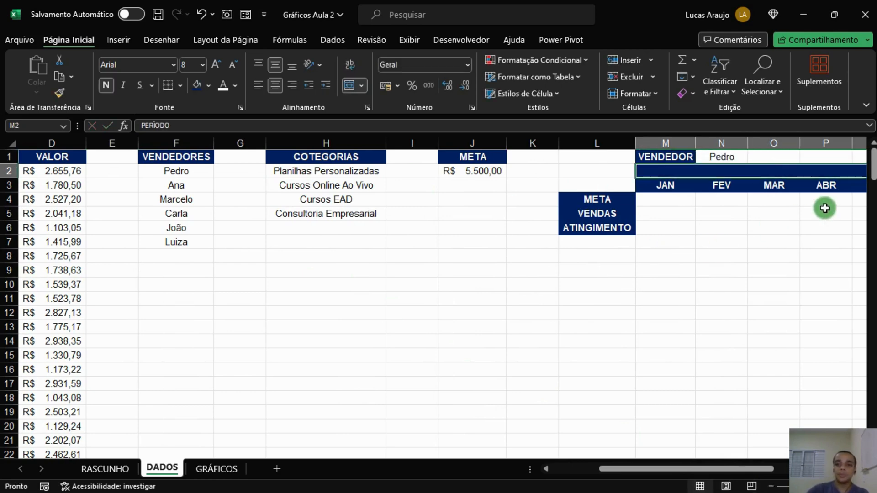
left_click(721, 159)
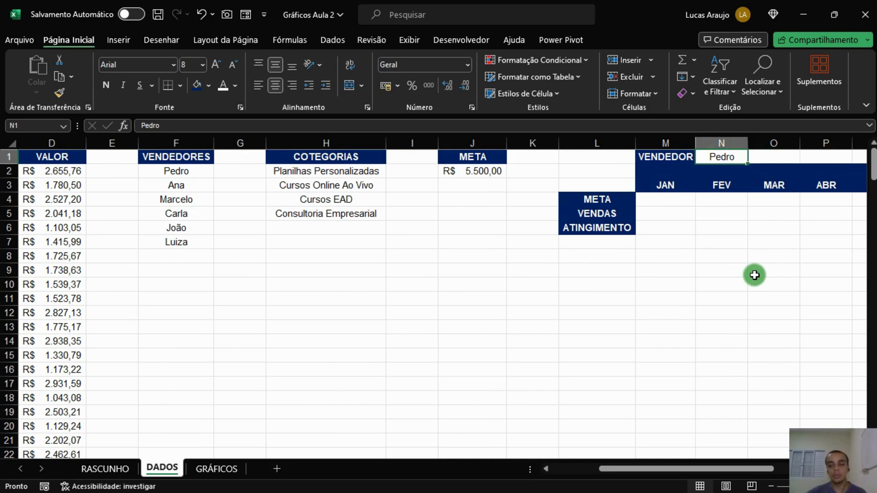
left_click(688, 201)
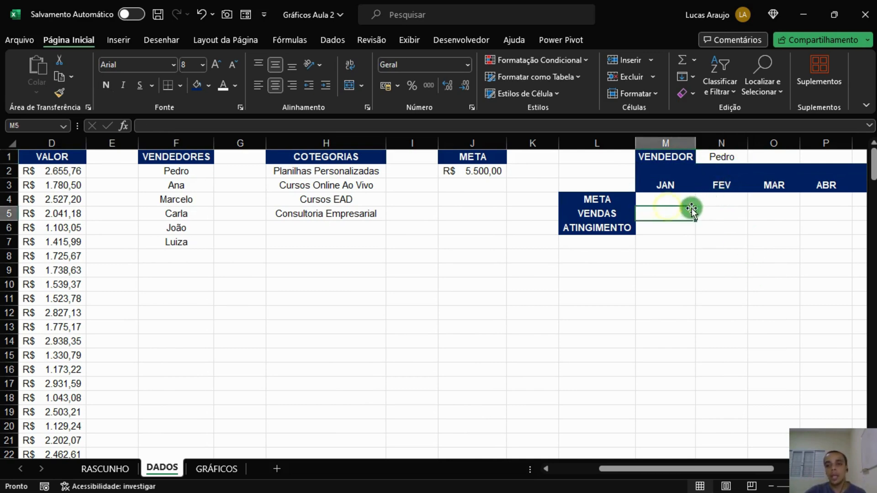
left_click(729, 161)
left_click(687, 210)
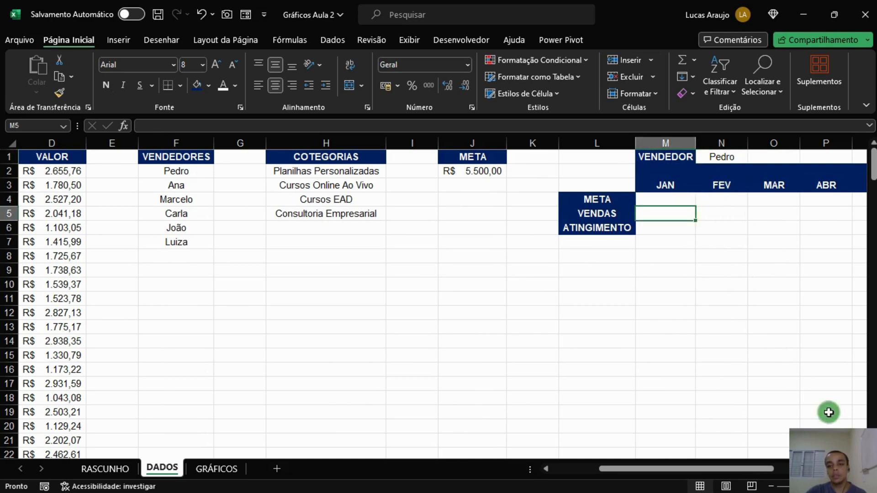
left_click_drag(739, 470, 767, 470)
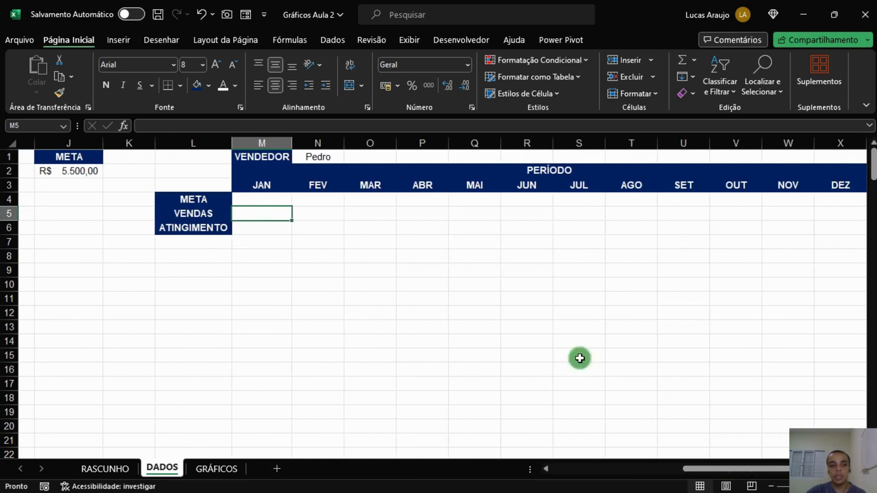
Replace the JAN heading in M3 with the date 01/01/2023.
left_click(278, 200)
left_click(276, 185)
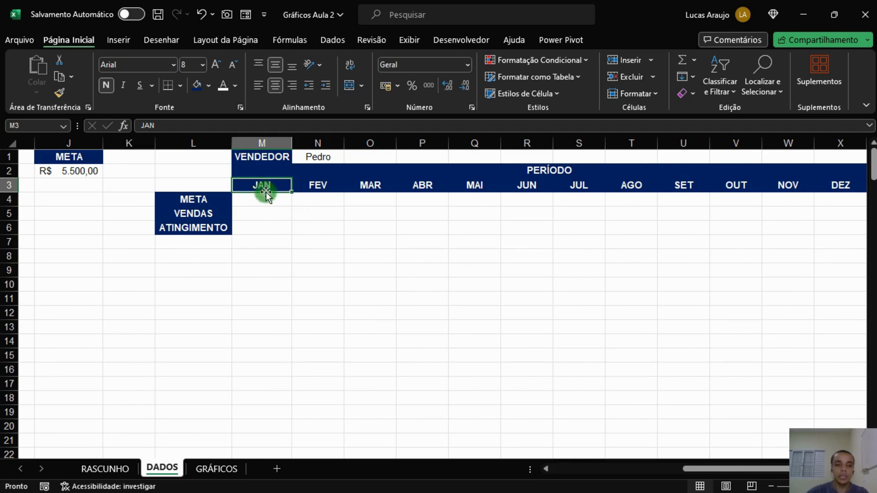
type("01/01/2023")
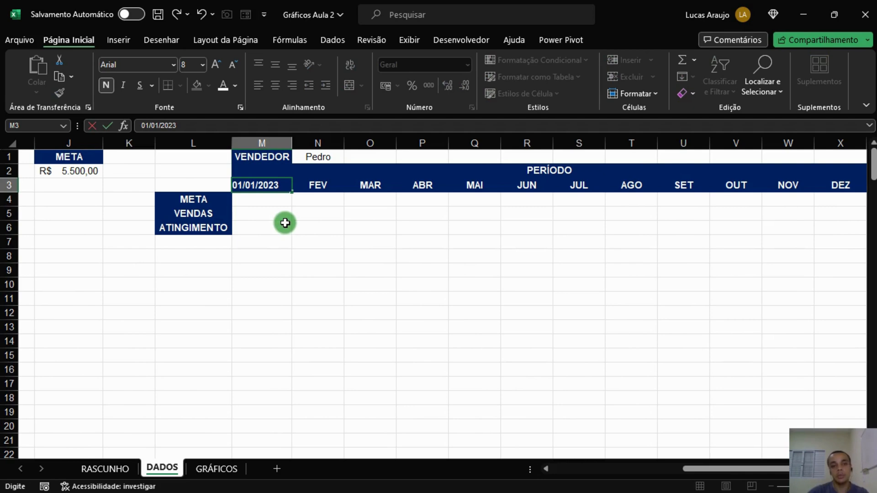
key("Return")
key("Up")
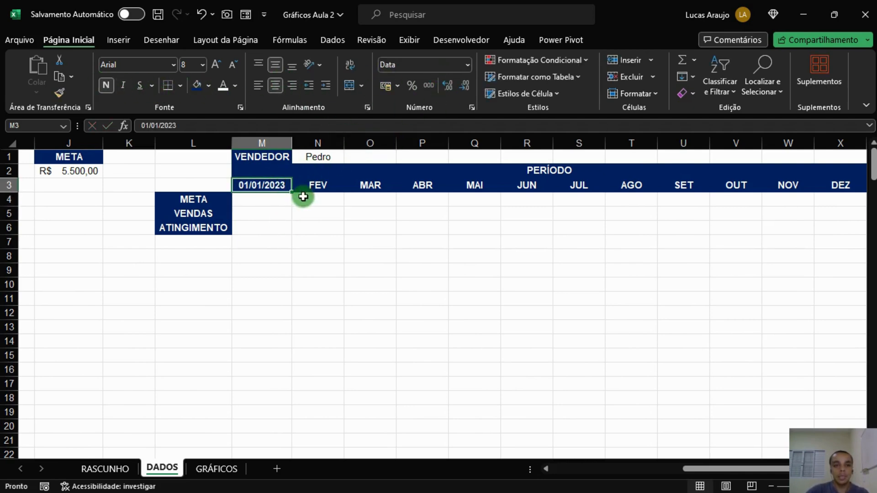
Apply the month-year date format (mmm-yy, like mar-12) to the date in M3.
left_click(466, 65)
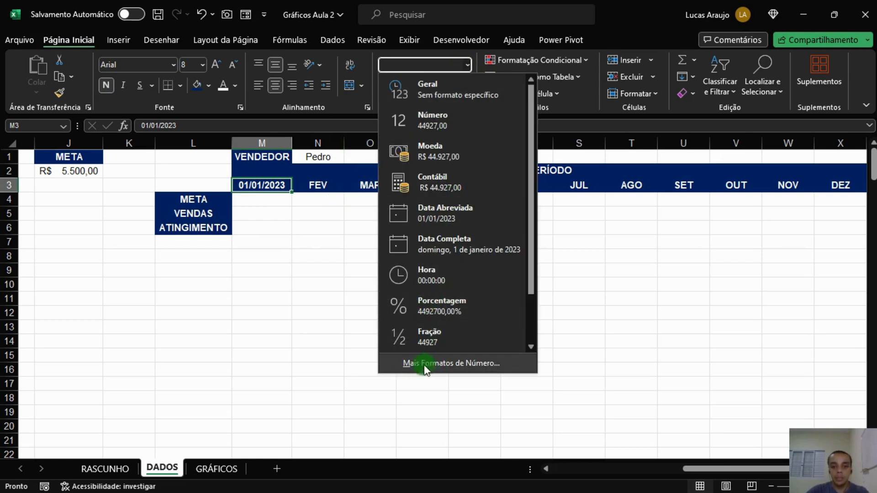
left_click(429, 366)
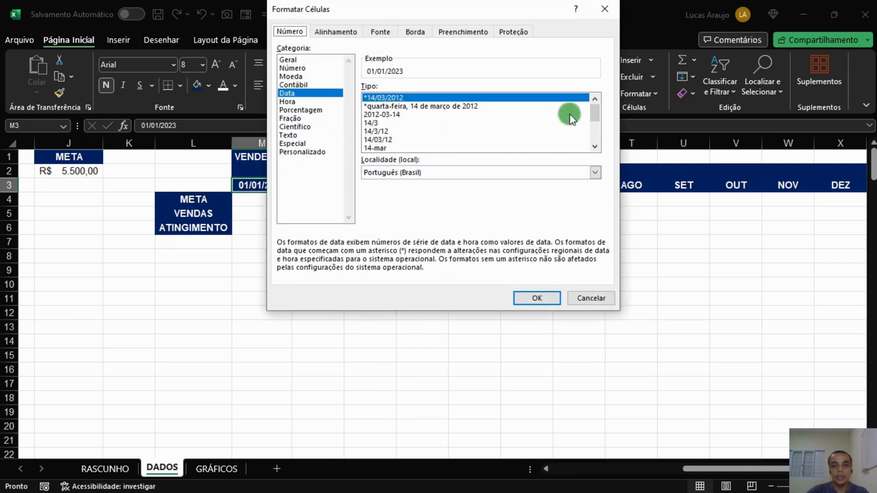
left_click_drag(594, 106, 600, 133)
left_click(386, 117)
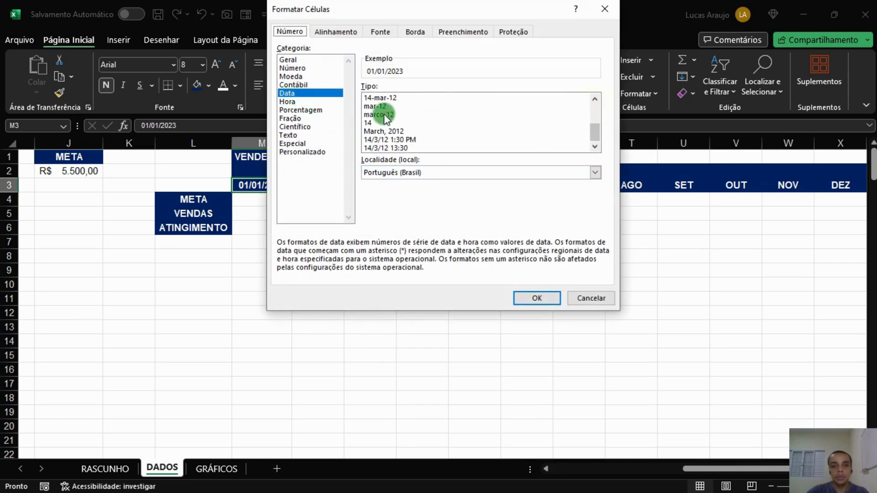
scroll(381, 133, "up", 3)
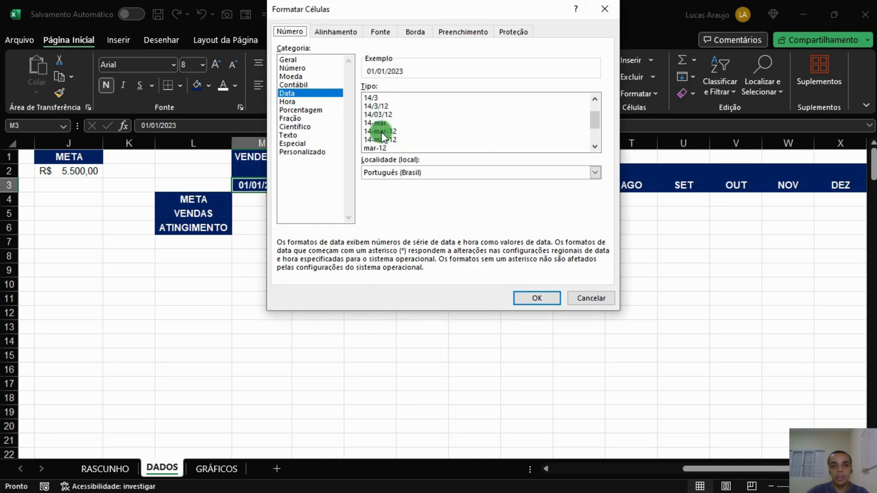
scroll(382, 133, "down", 3)
left_click(378, 106)
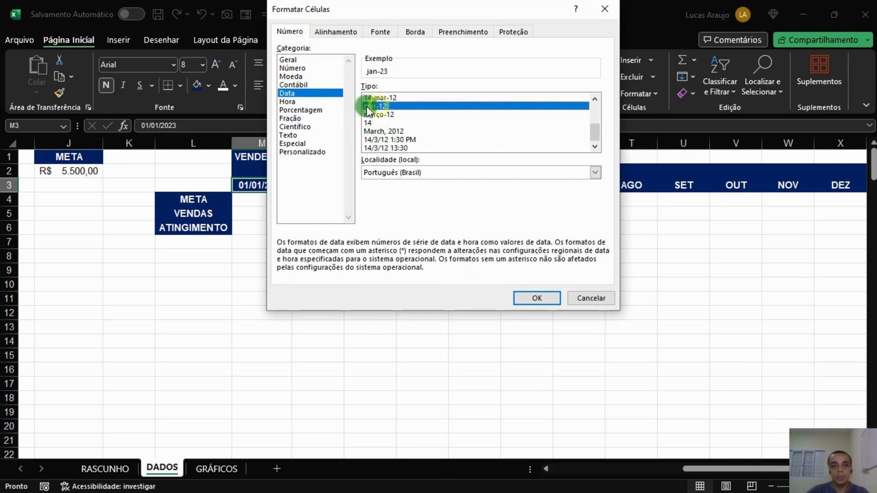
left_click(538, 299)
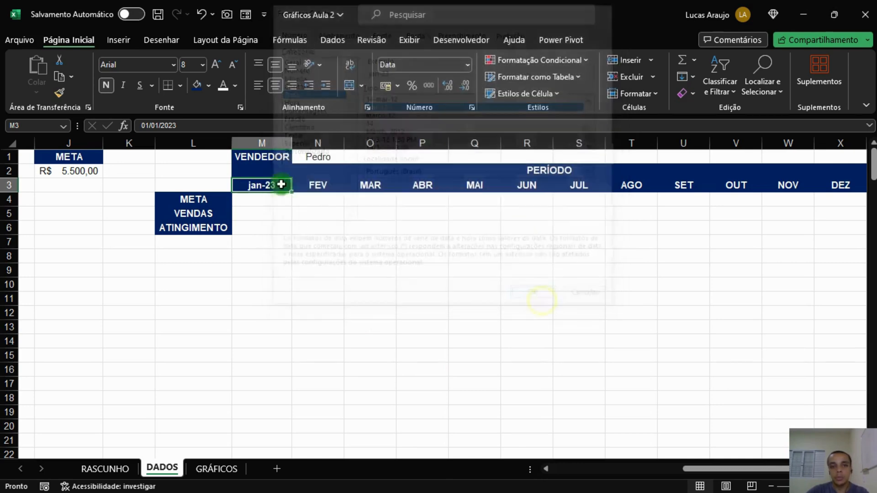
Enter =DATAM(M3;1) in N3 to make February one month after January.
left_click(315, 184)
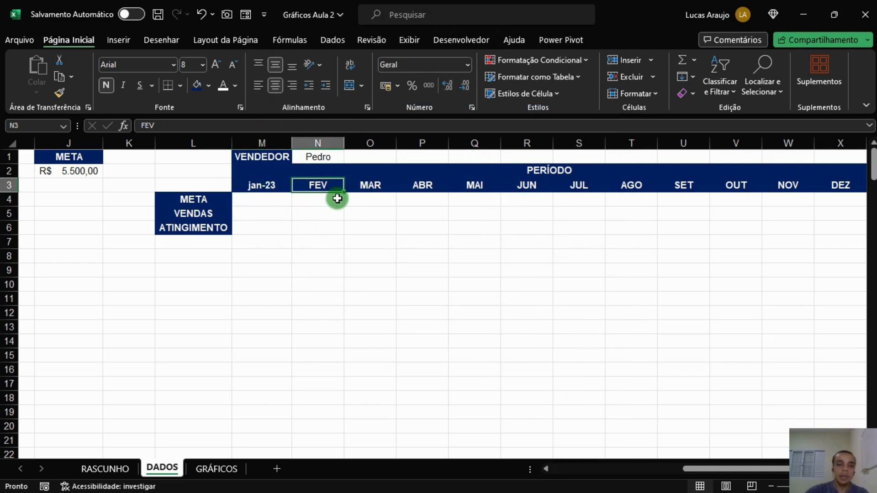
left_click(269, 187)
left_click(301, 182)
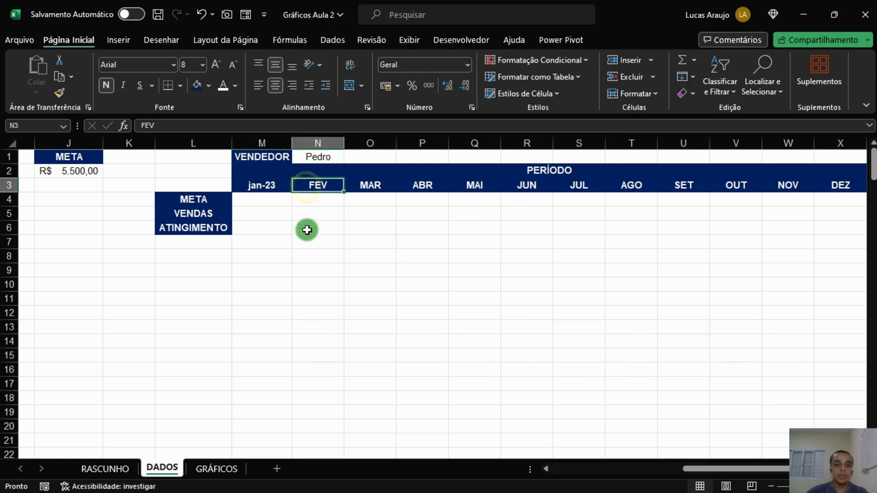
type("=datam(")
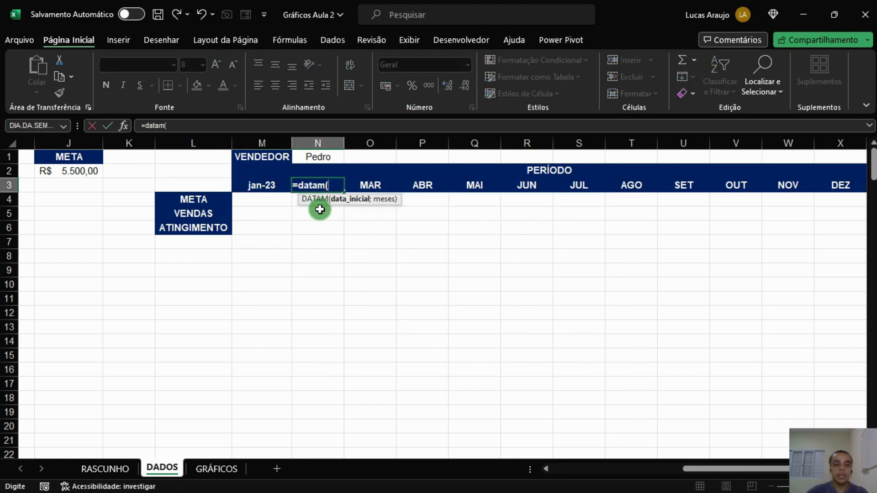
left_click(258, 188)
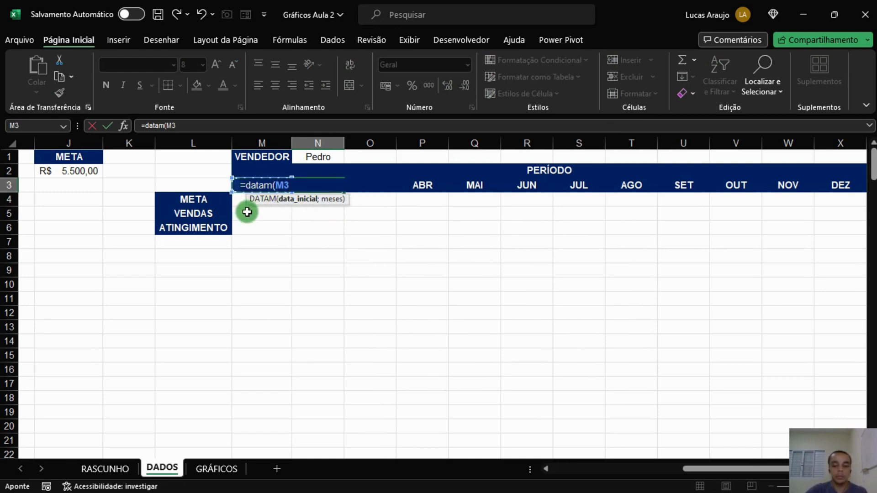
type(";1")
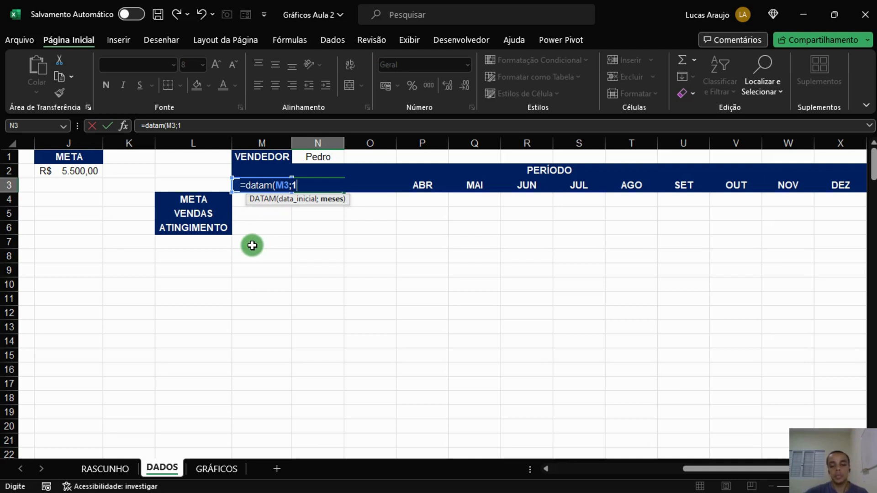
type(")")
key("Tab")
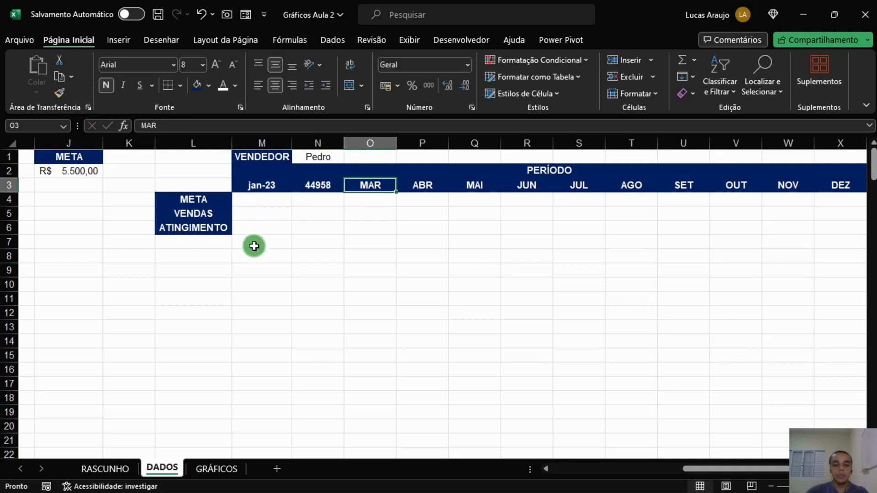
Copy M3's date format onto N3 and fill its DATAM formula across to December in X3.
left_click(322, 188)
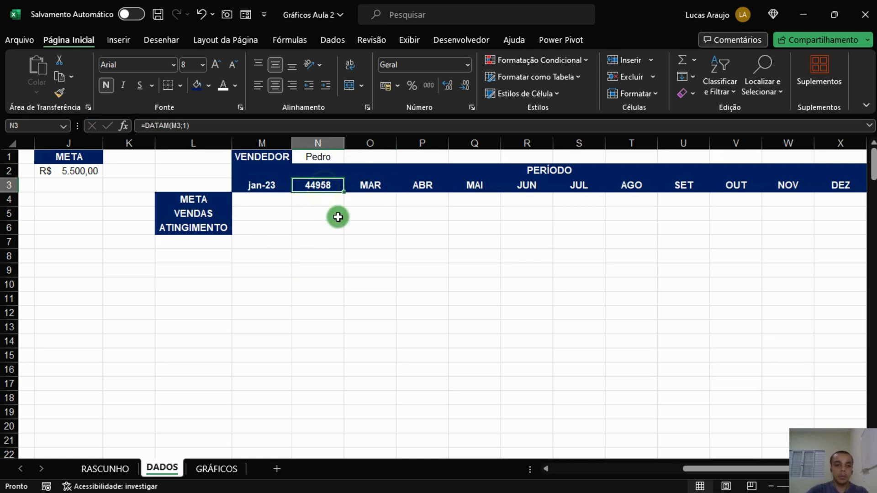
left_click(278, 184)
left_click(59, 92)
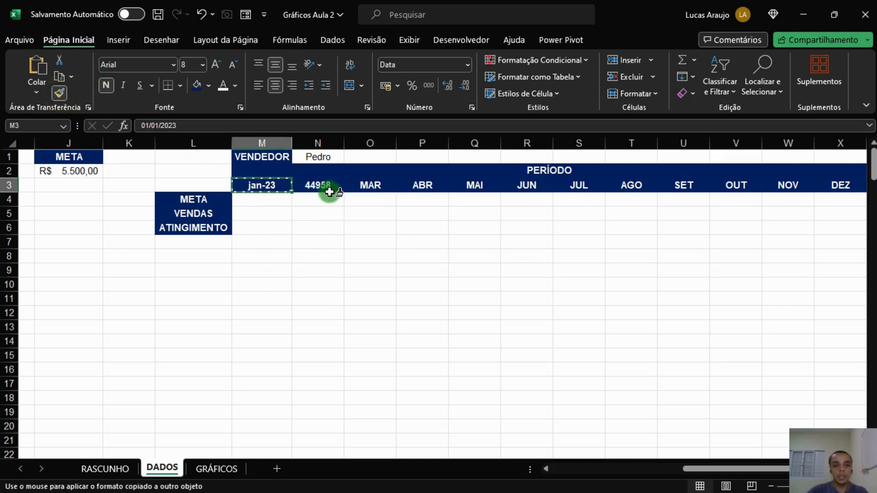
left_click(328, 188)
left_click_drag(347, 192, 631, 194)
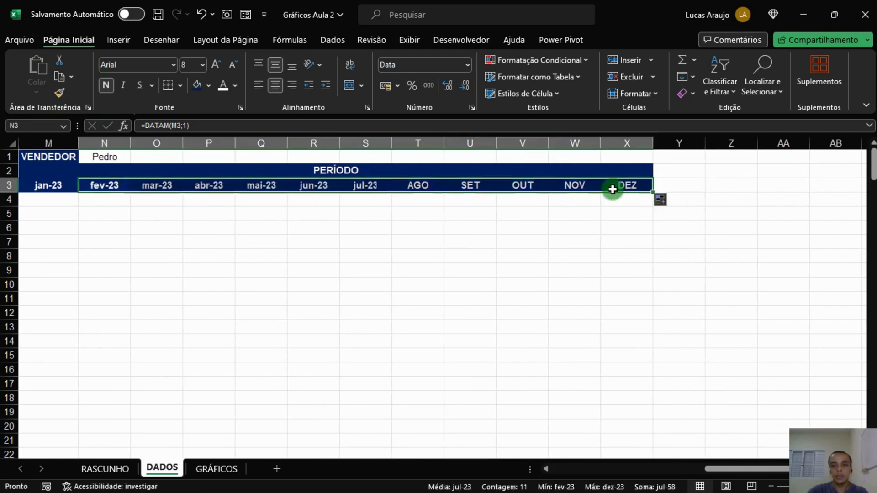
left_click(589, 228)
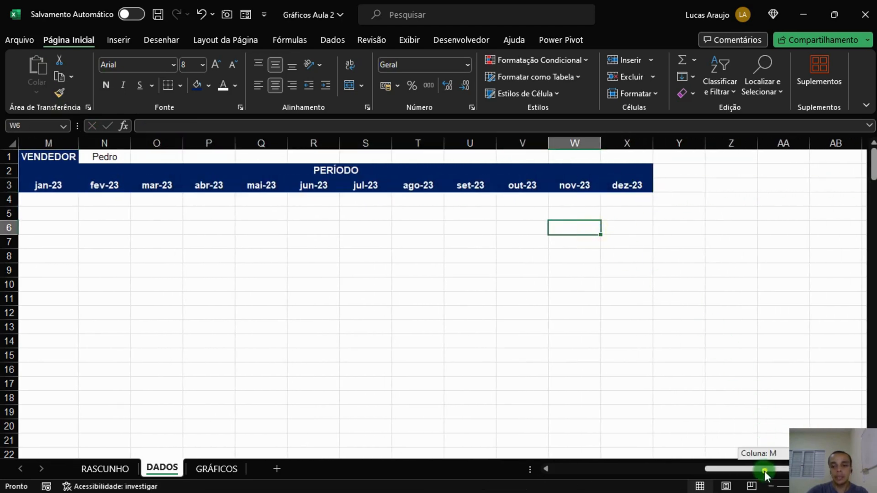
Set the January META cell M4 to the absolute reference =$J$2.
left_click_drag(766, 471, 734, 470)
left_click(218, 200)
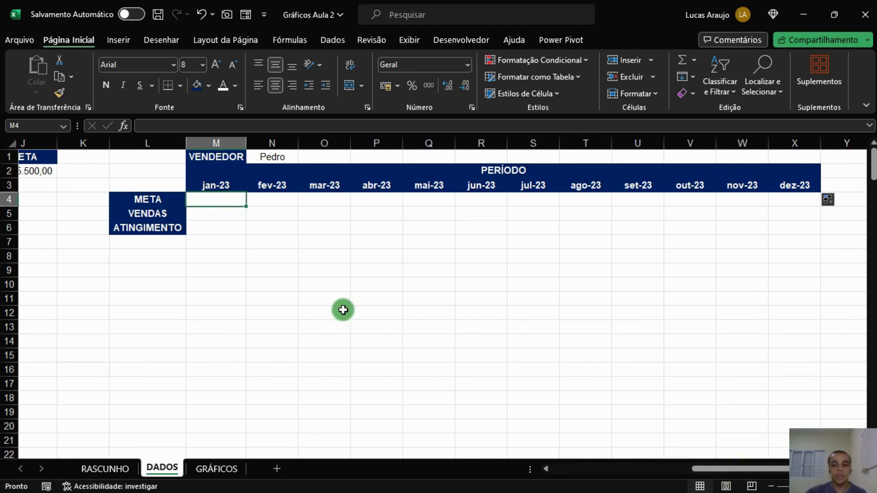
left_click_drag(703, 468, 681, 470)
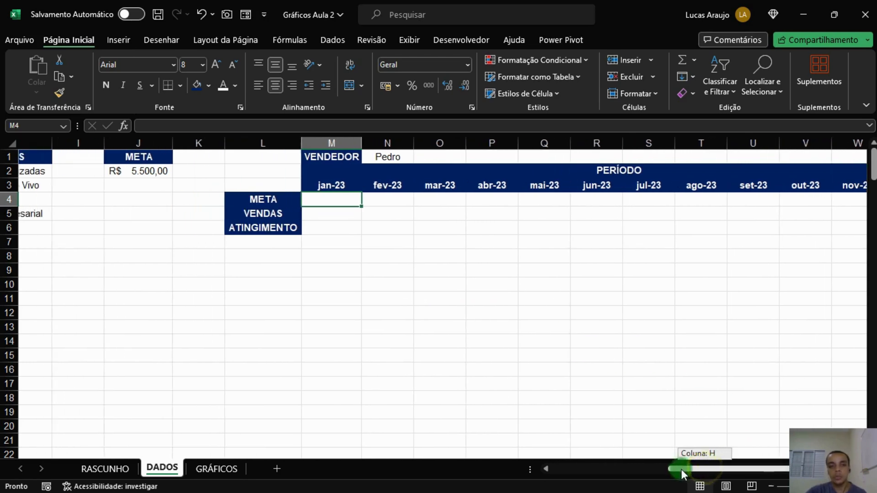
left_click(117, 177)
left_click(343, 196)
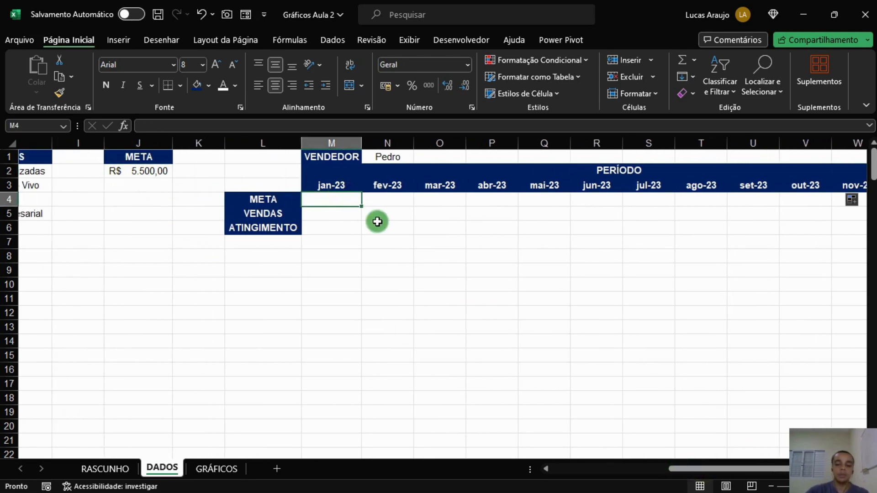
type("=")
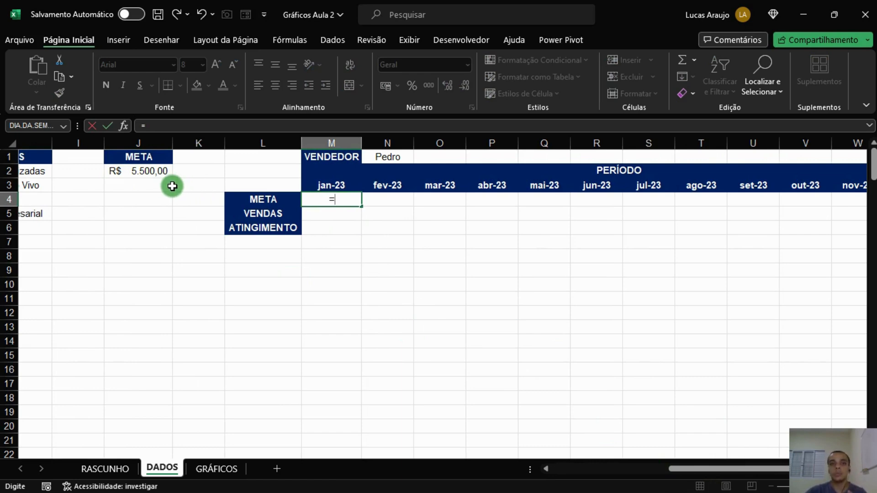
left_click(143, 172)
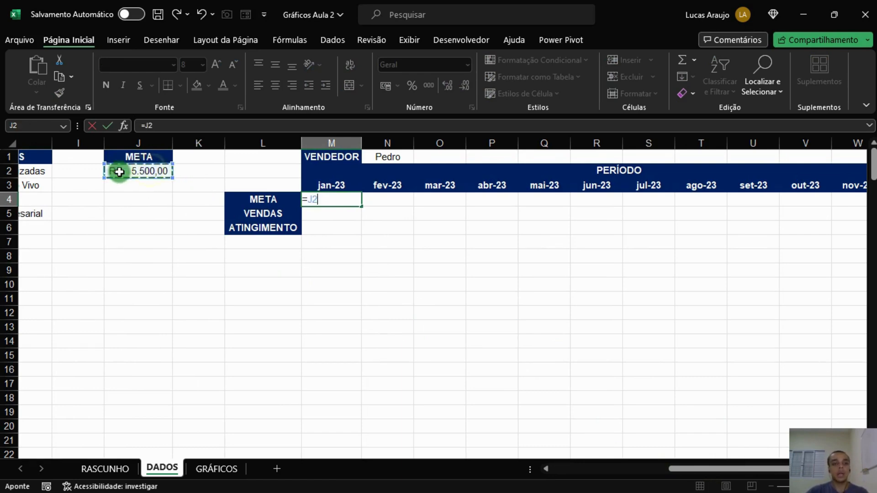
key("F4")
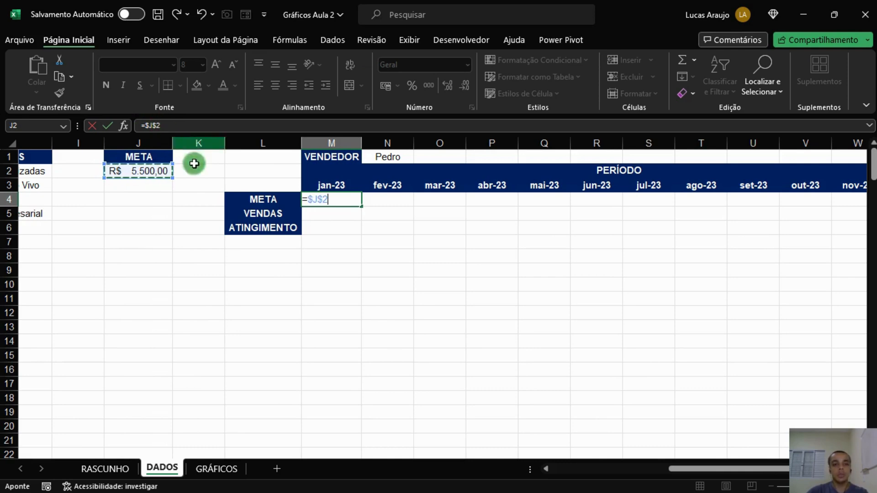
key("Return")
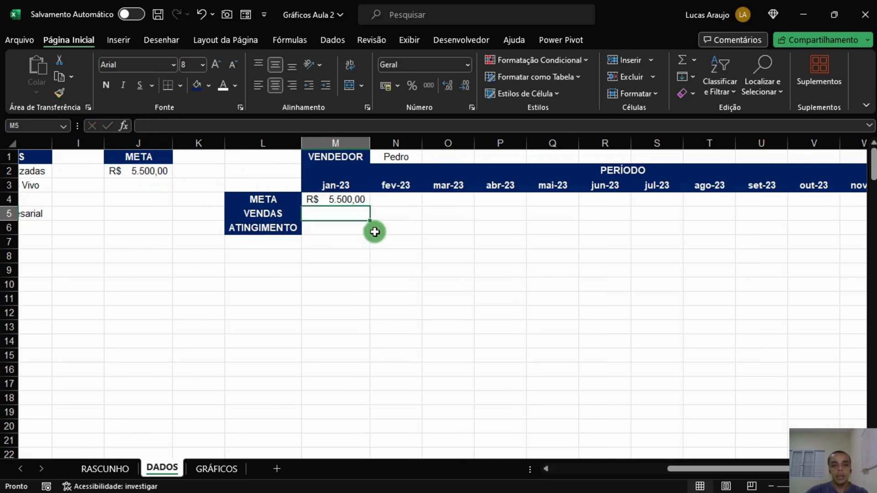
Fill the META reference across to December and autofit the widths of columns M to X.
left_click(362, 200)
left_click_drag(368, 205, 789, 200)
left_click_drag(769, 143, 215, 156)
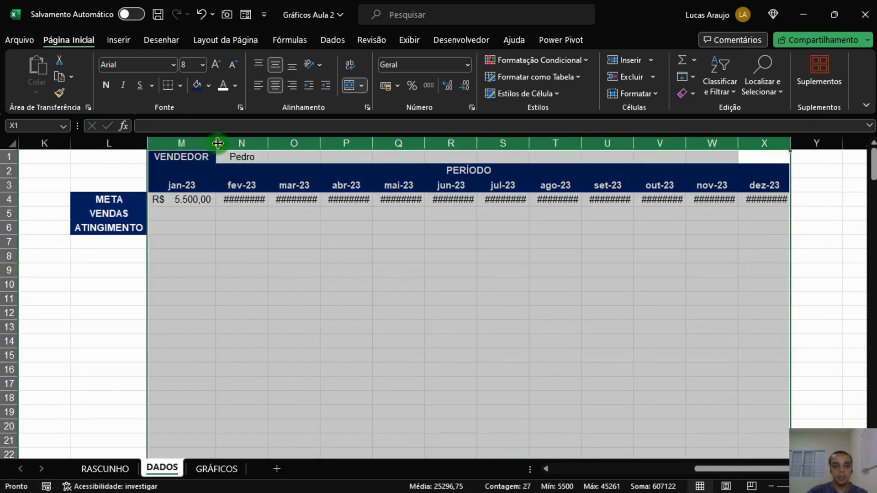
double_click(216, 143)
left_click(529, 256)
scroll(314, 223, "down", 1)
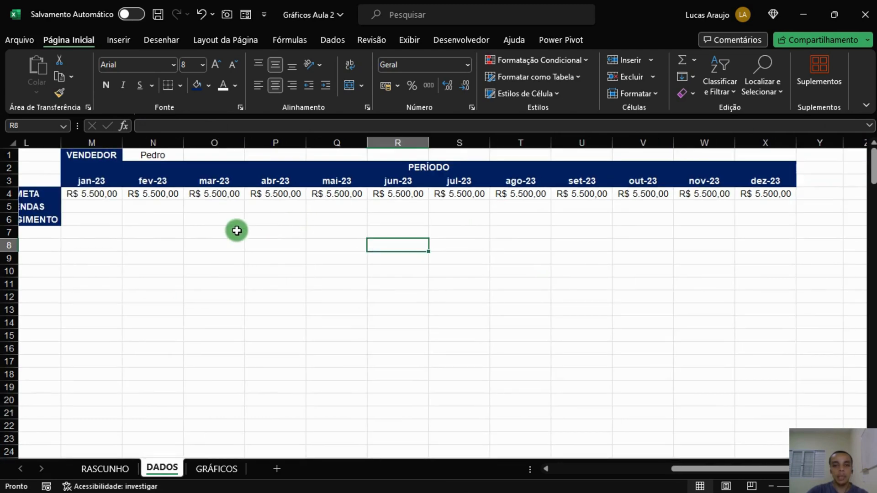
mouse_move(810, 469)
left_mouse_down()
mouse_move(796, 469)
mouse_move(822, 469)
left_mouse_up()
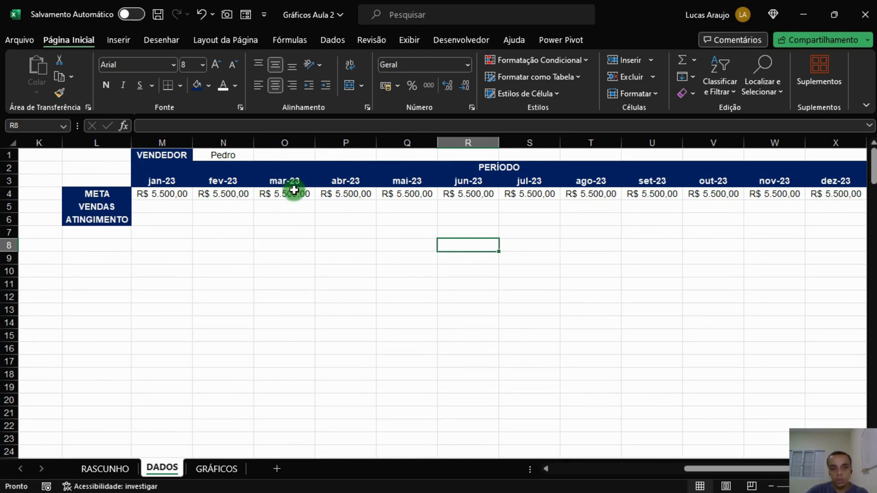
left_click(175, 208)
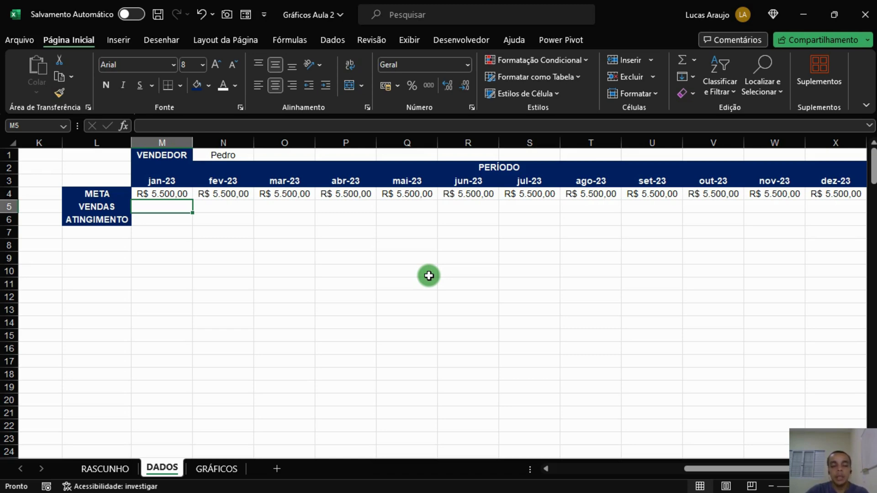
left_click_drag(747, 466, 695, 468)
left_click(483, 153)
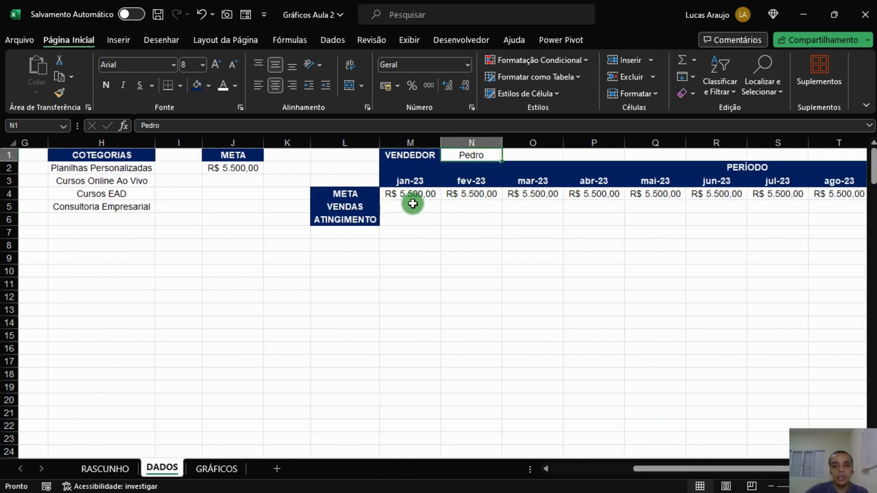
Start a SOMASES formula in M5 summing column $D:$D where vendor column $B:$B equals $N$1.
left_click(395, 206)
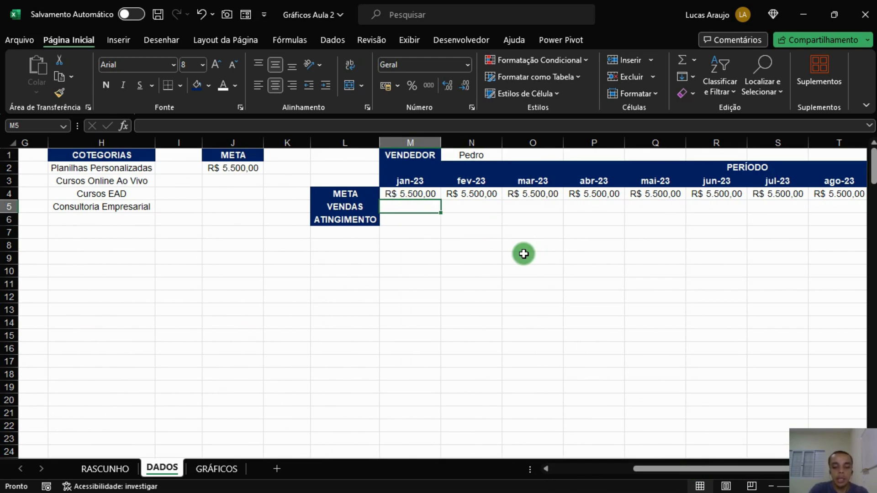
type("=somases(")
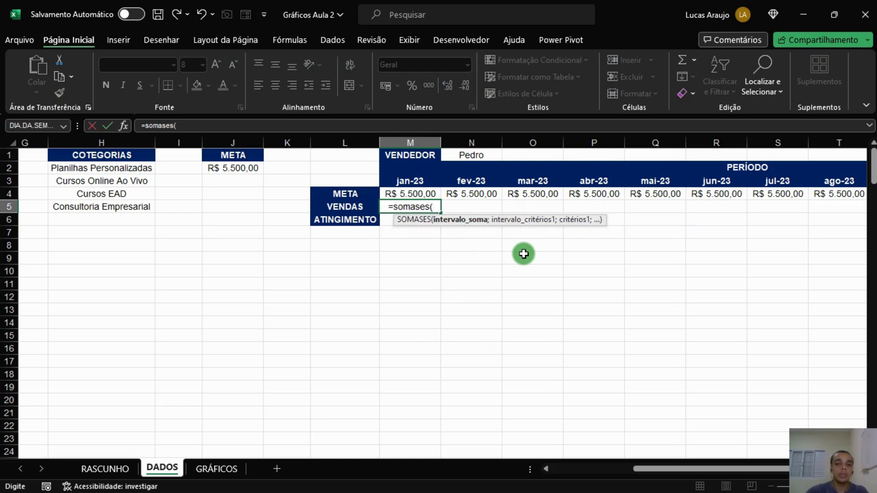
left_click_drag(671, 466, 589, 467)
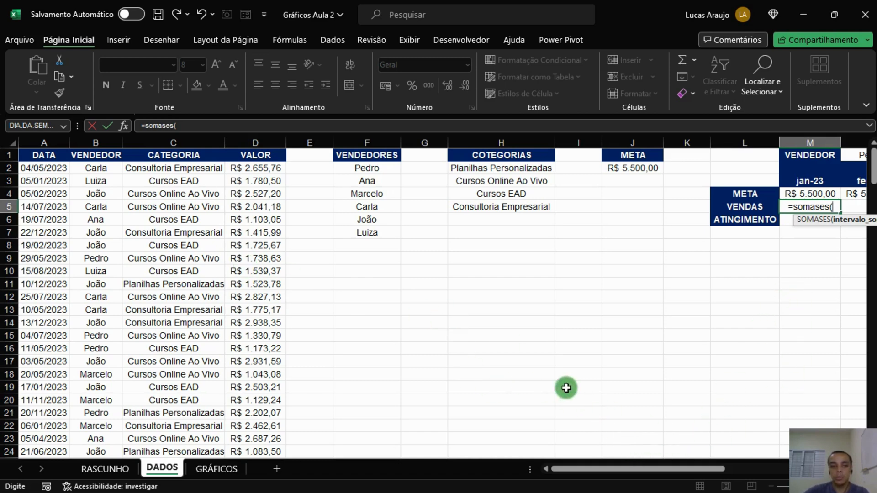
left_click(268, 142)
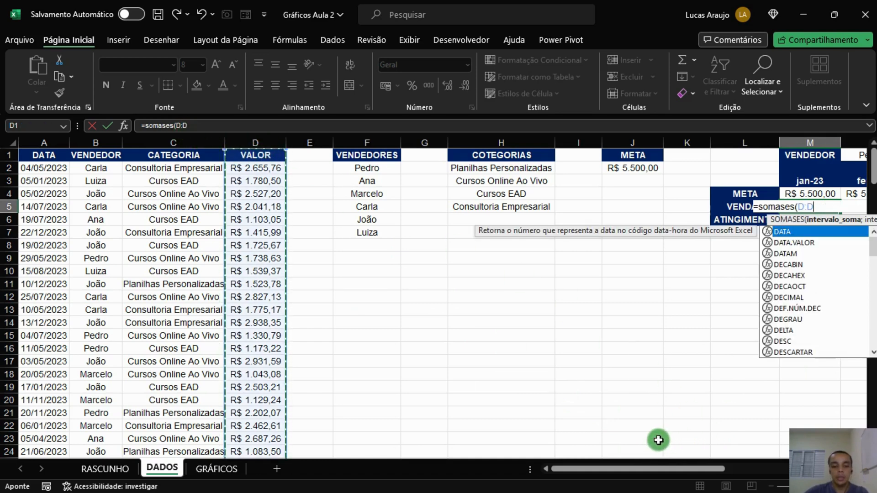
key("F4")
left_click_drag(643, 470, 736, 459)
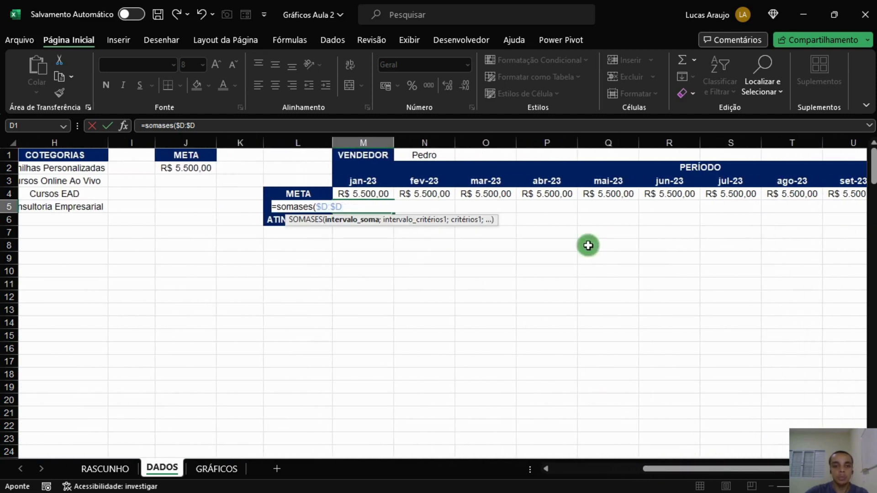
type(";")
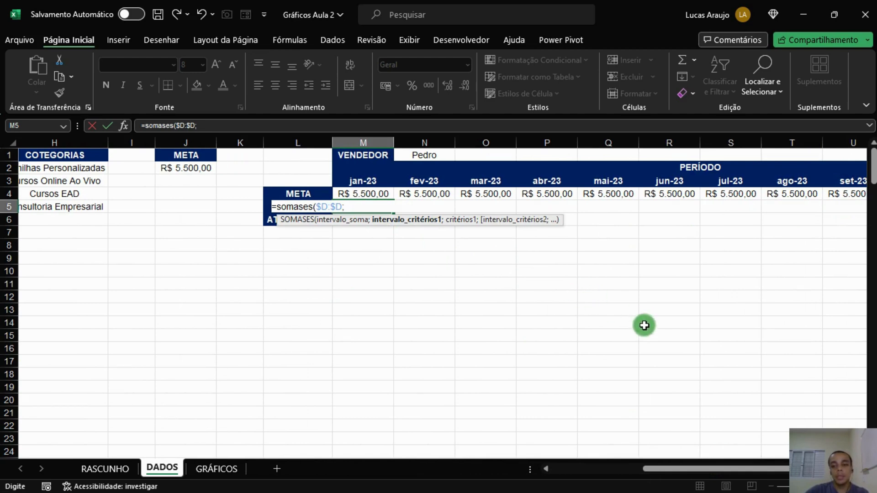
left_click_drag(678, 467, 559, 467)
left_click(95, 144)
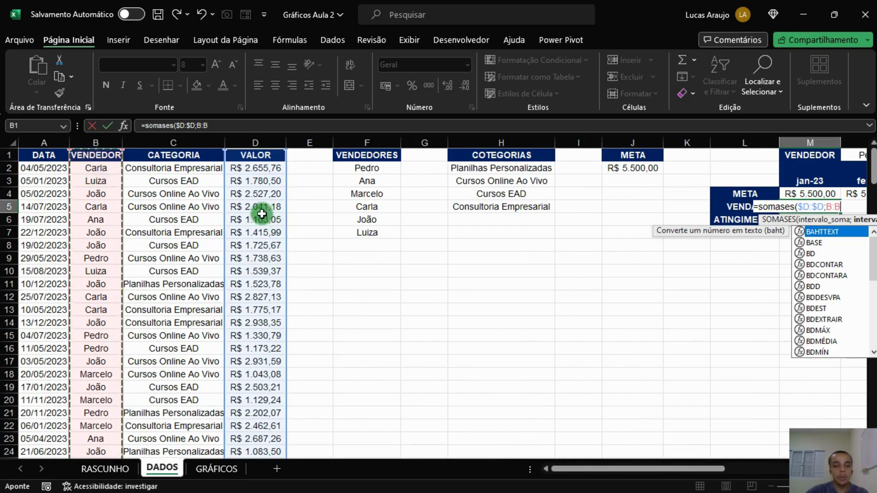
key("F4")
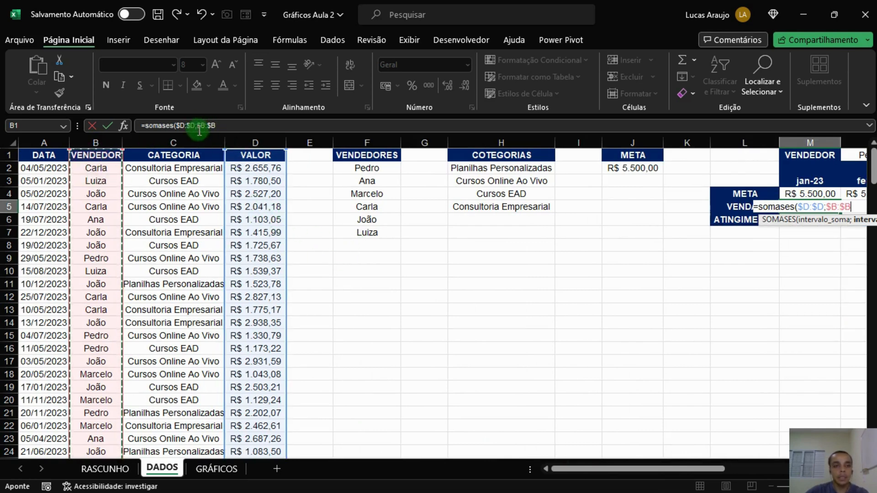
left_click_drag(594, 470, 681, 468)
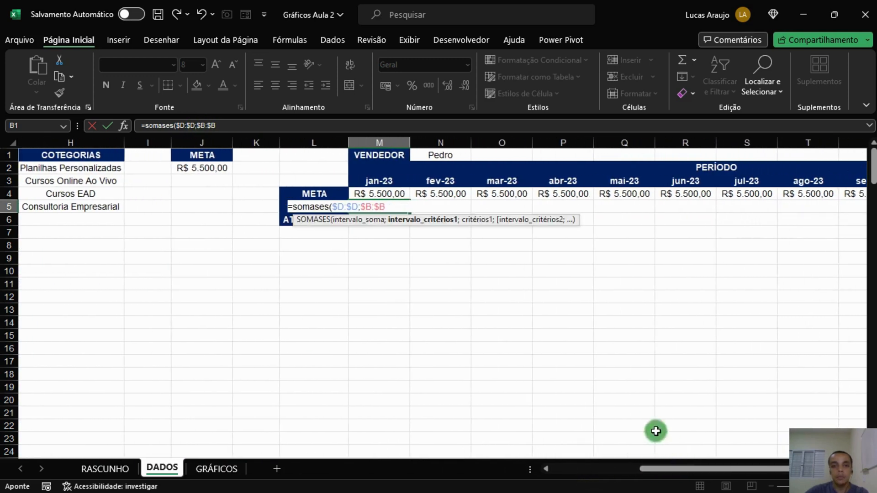
type(";")
left_click(447, 156)
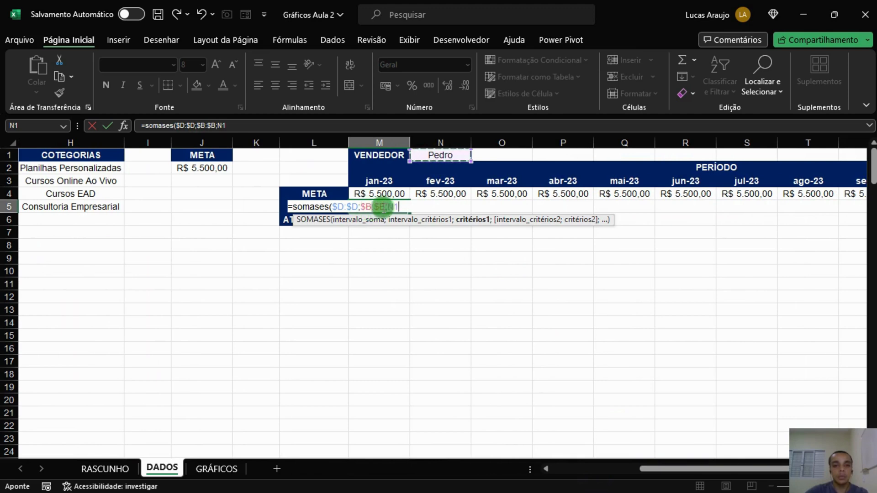
key("F4")
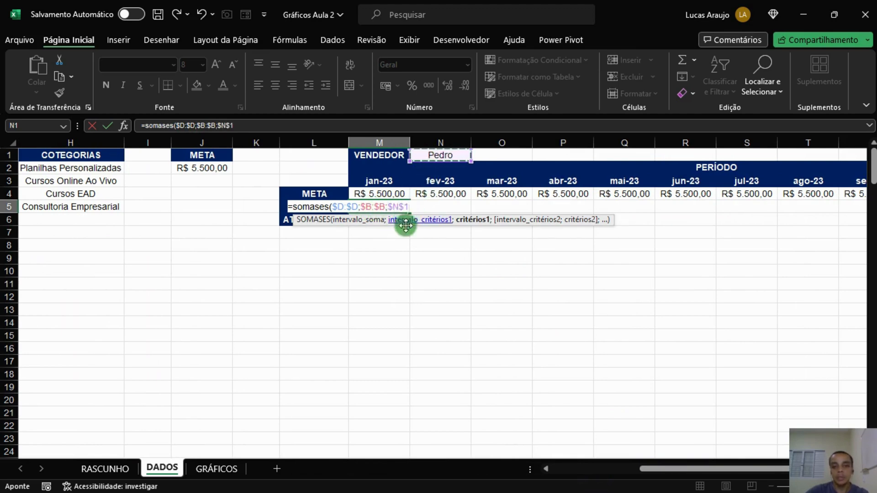
type(";")
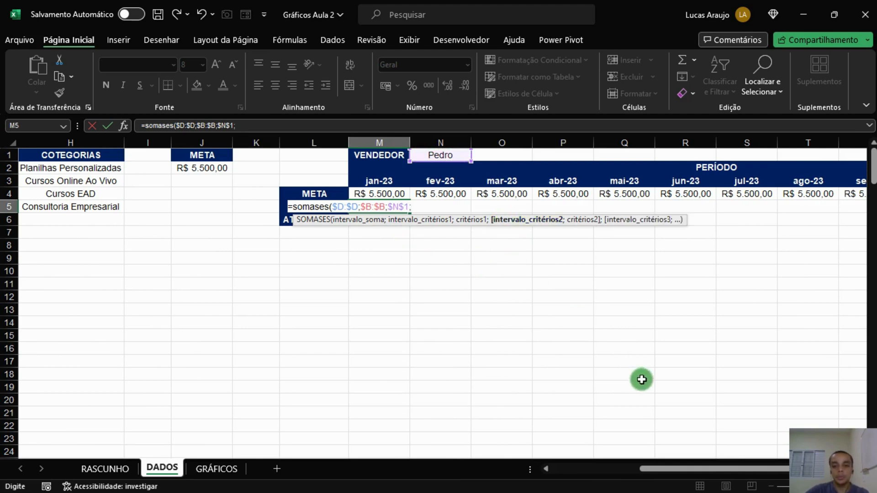
Add a date criterion to the formula: column $A:$A ">="&M3.
left_click_drag(681, 468, 567, 466)
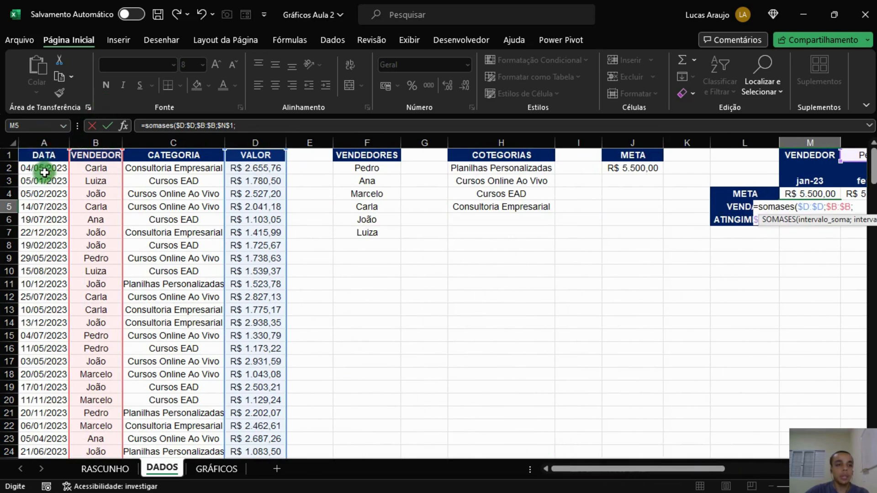
left_click(51, 134)
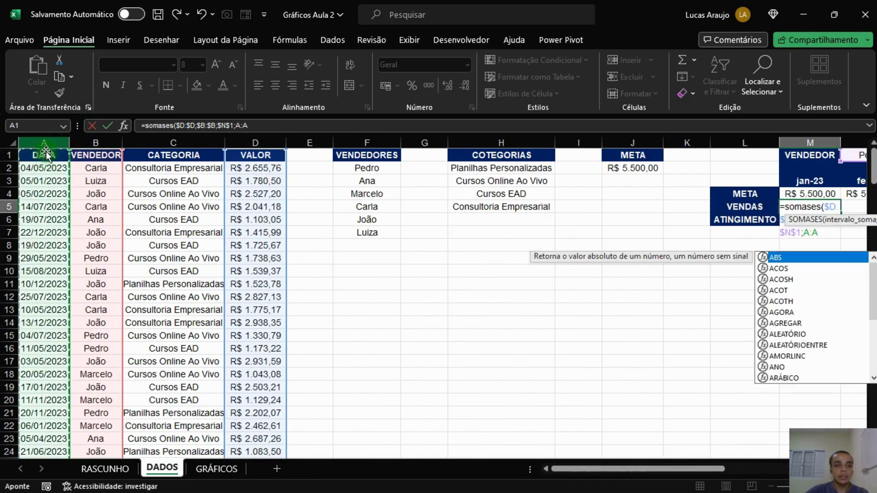
key("F4")
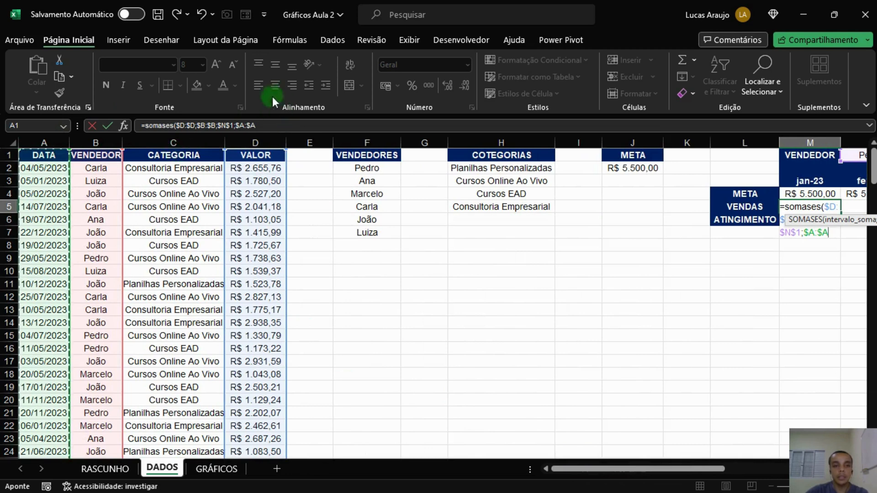
left_click_drag(676, 476, 772, 468)
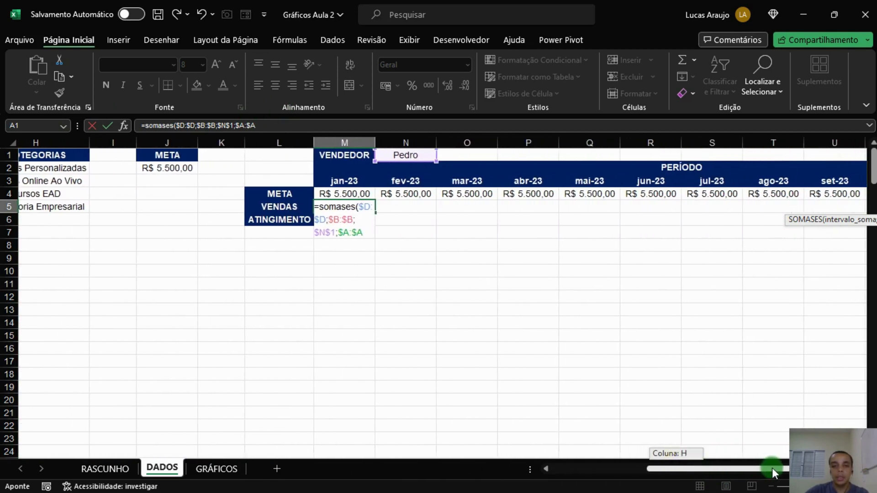
type(";\">=\"&")
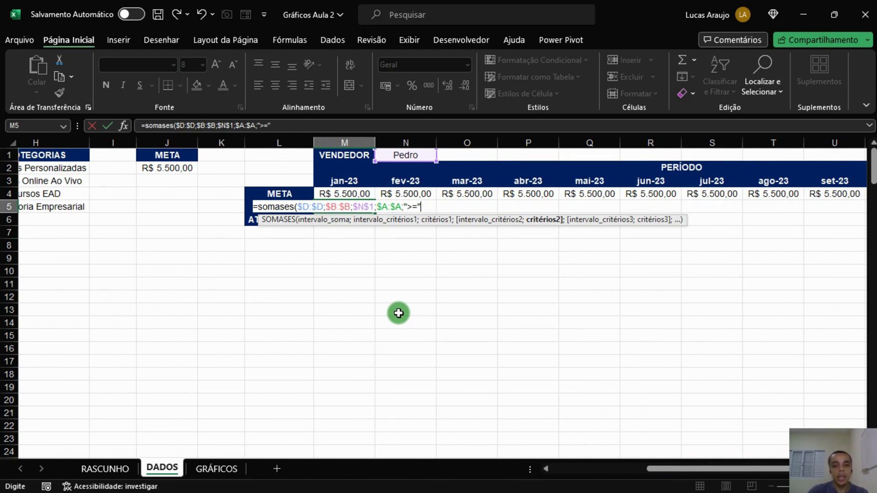
left_click(342, 180)
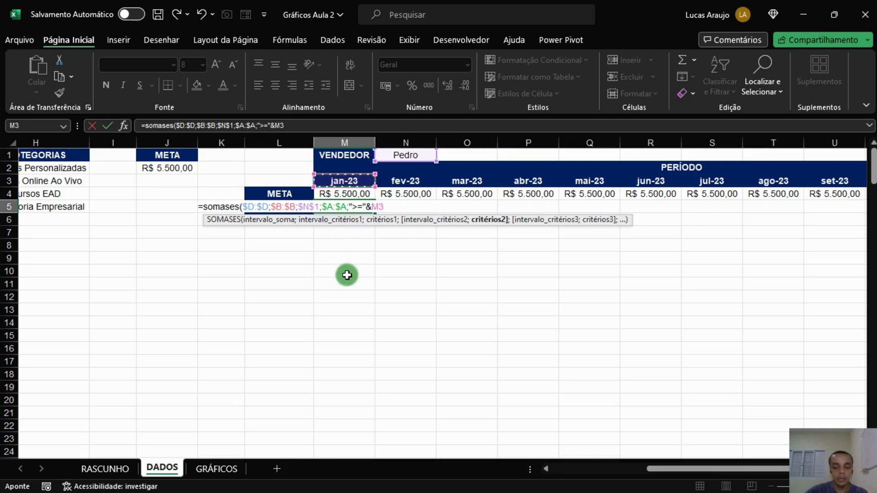
type(";")
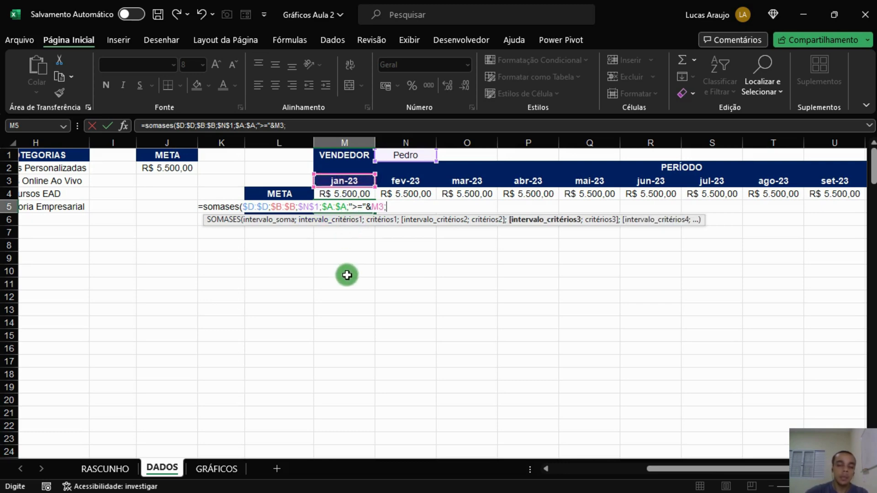
Add the end criterion $A:$A "<="&FIMMÊS(M3;0), close the formula and confirm it in M5.
left_click_drag(698, 469, 381, 393)
left_click(53, 142)
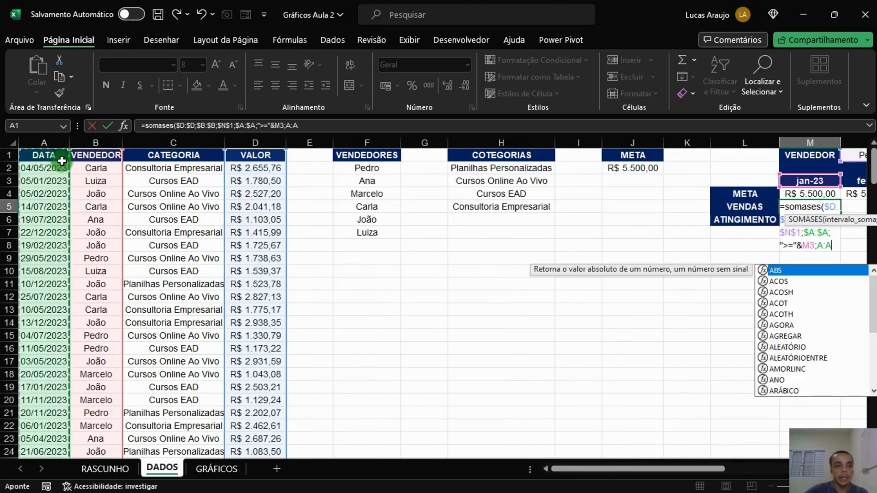
key("F4")
left_click_drag(592, 464, 697, 467)
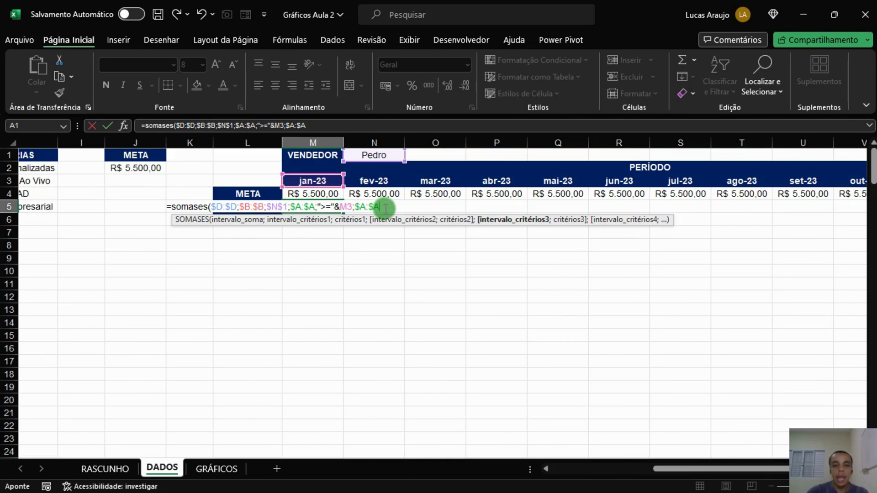
type(";\"<=\"&")
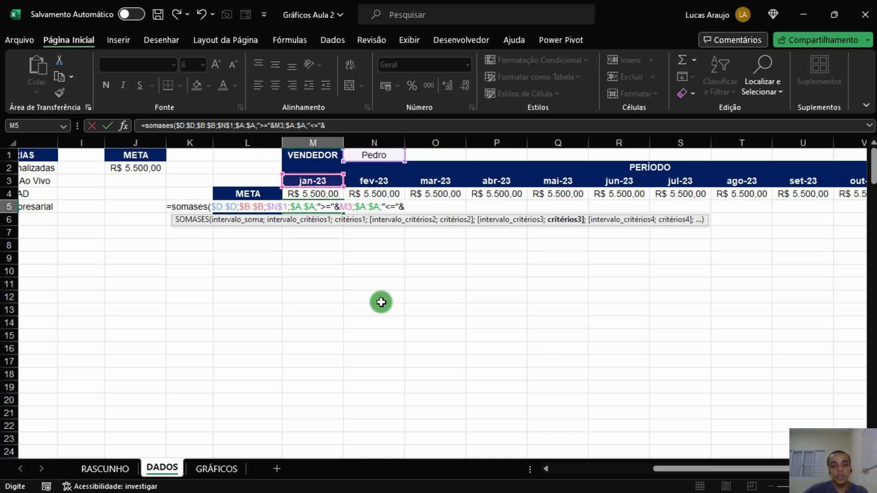
type("fimmês(")
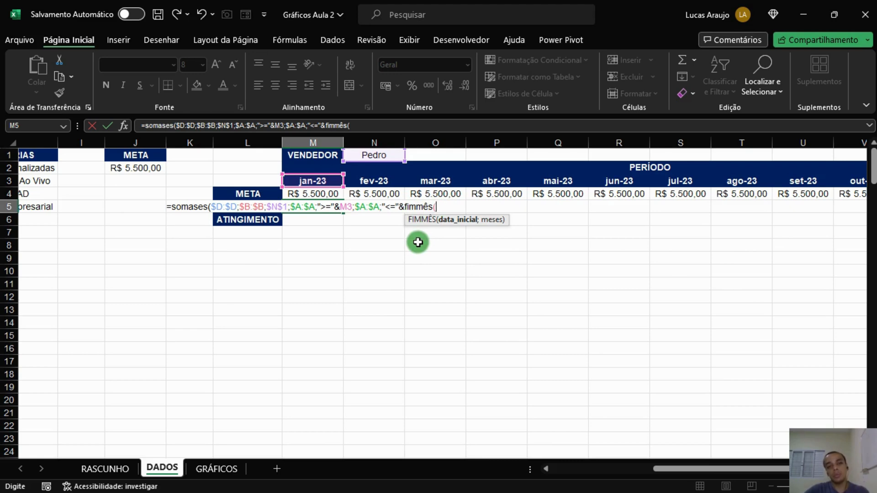
left_click(325, 181)
type(";0")
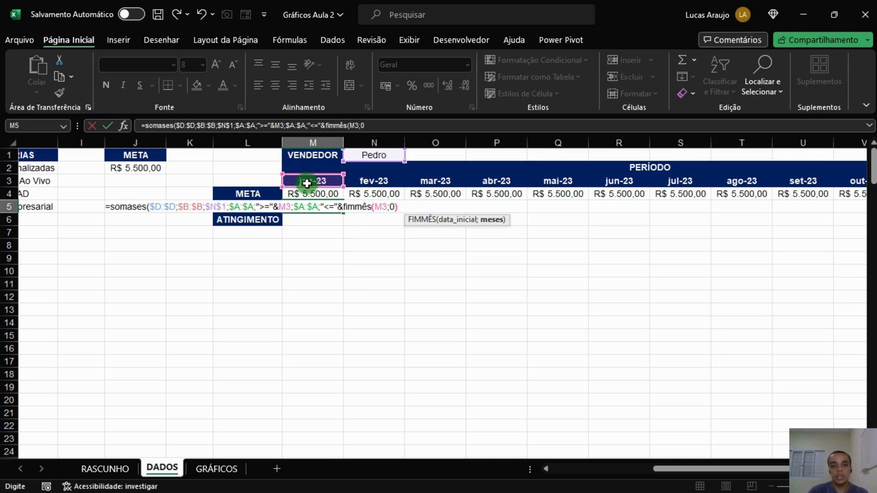
type("))")
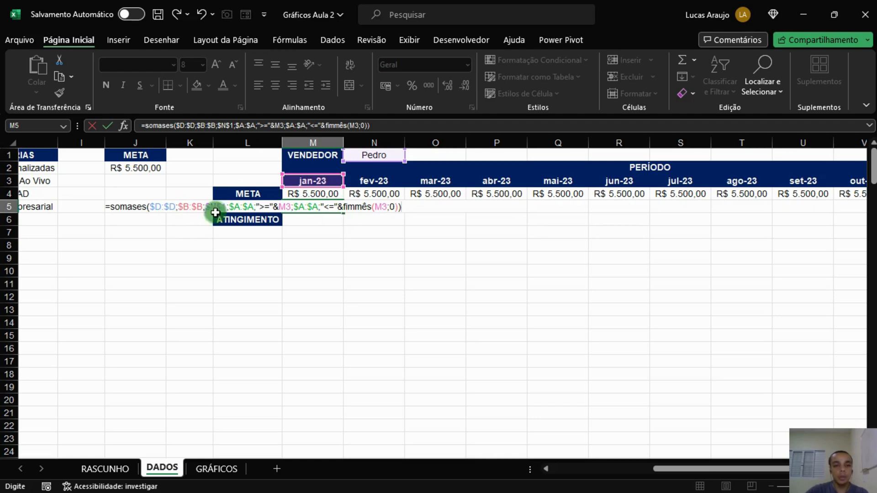
left_click_drag(149, 206, 225, 208)
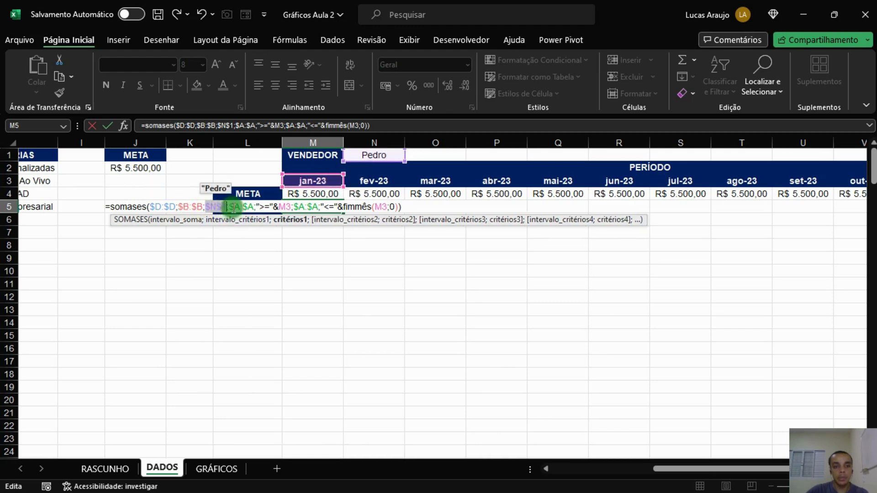
left_click_drag(229, 207, 254, 206)
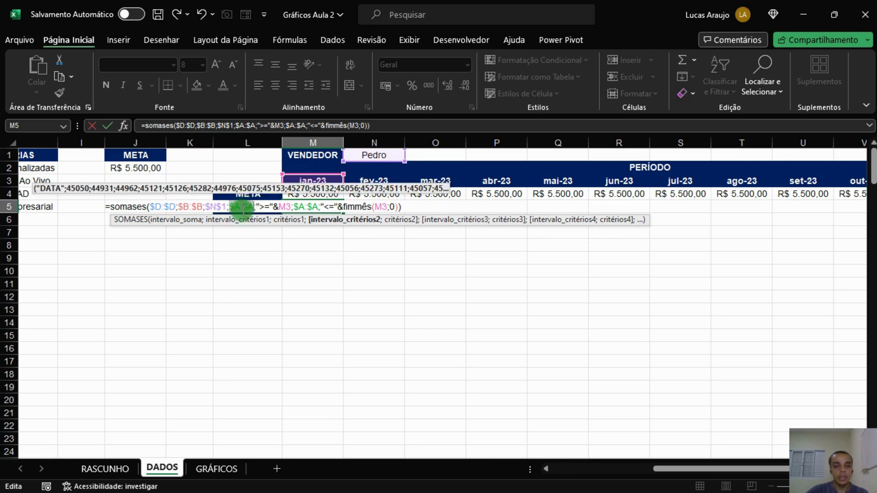
left_click_drag(257, 206, 331, 209)
left_click(305, 185)
left_click(331, 209)
left_click(412, 207)
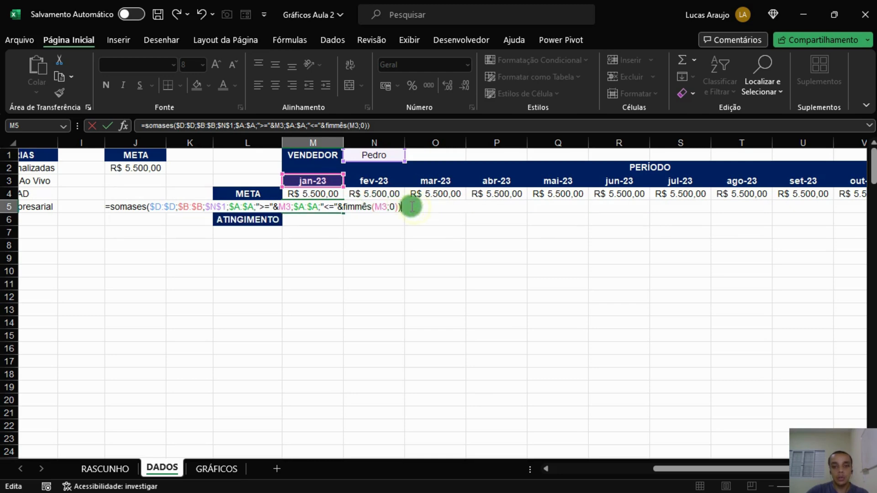
key("Return")
Apply Accounting (Contábil) format to the January VENDAS cell and fill its formula across to December.
left_click(316, 206)
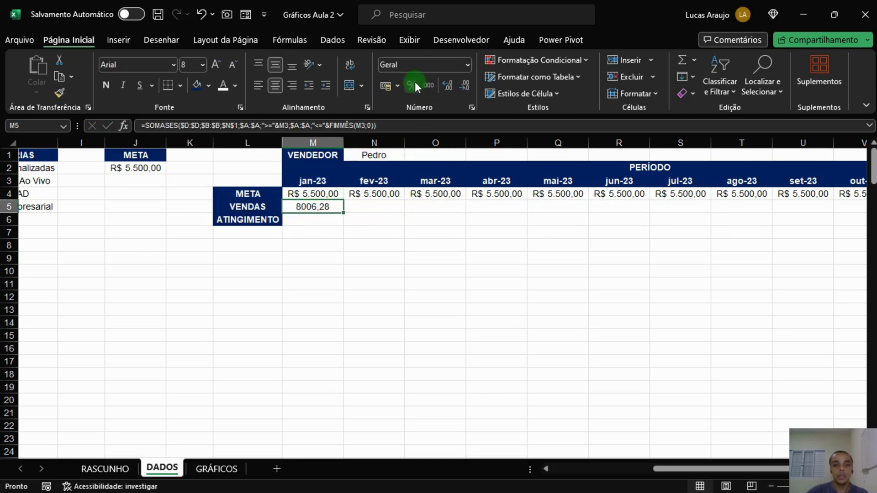
left_click(387, 85)
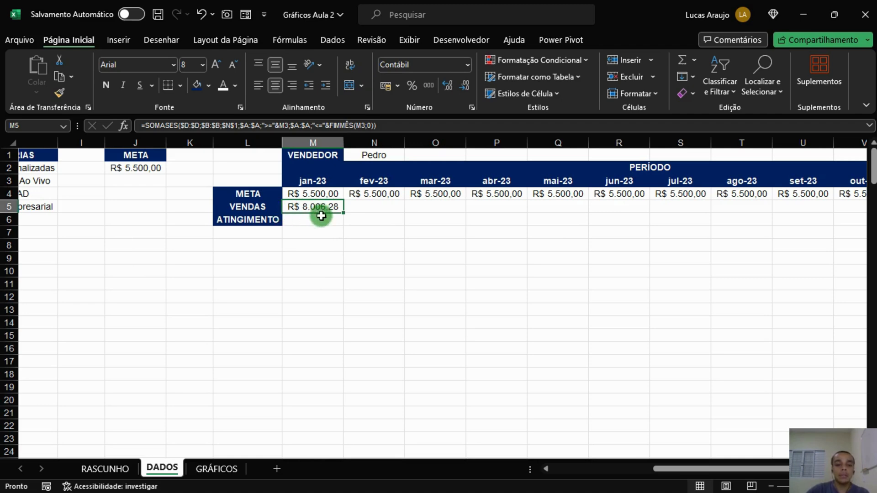
left_click_drag(344, 213, 750, 204)
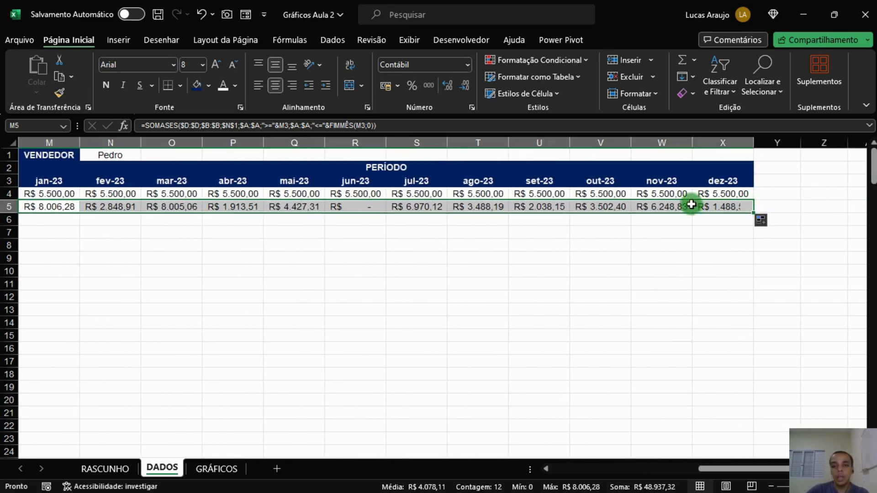
Inspect the META and VENDAS formulas in the January and February cells.
left_click_drag(728, 143, 173, 151)
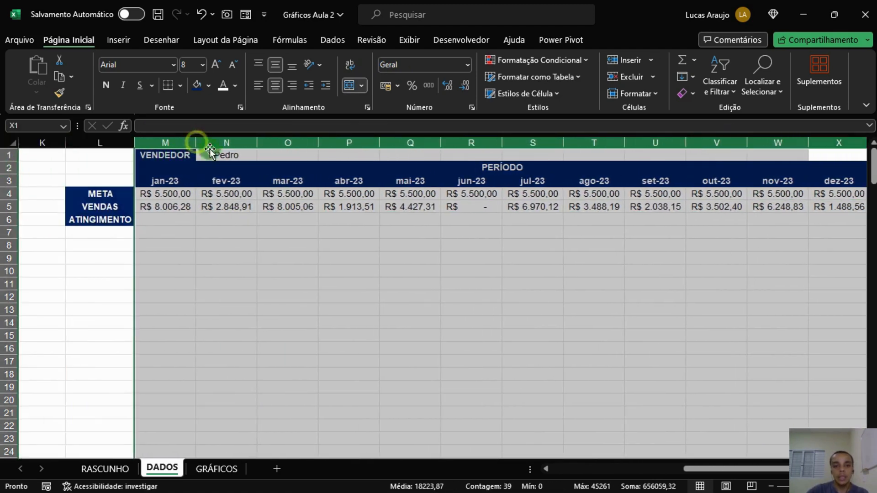
left_click(380, 232)
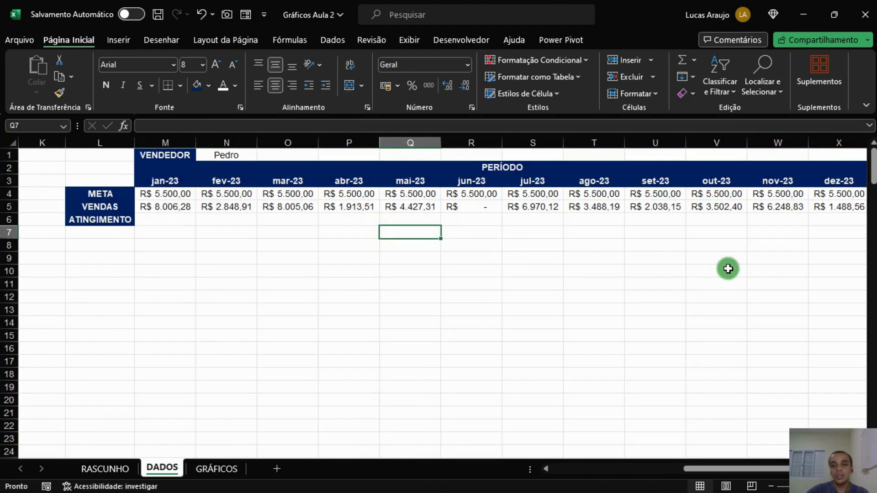
left_click(180, 213)
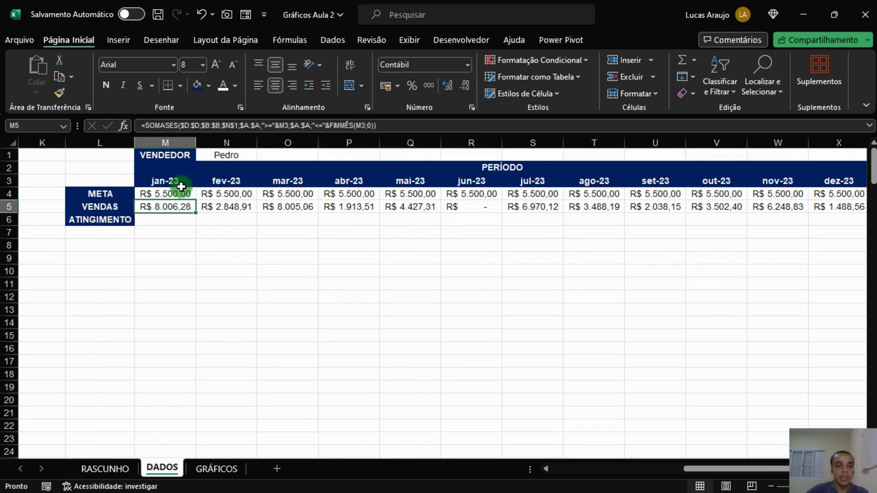
left_click(180, 193)
left_click(237, 206)
left_click(247, 196)
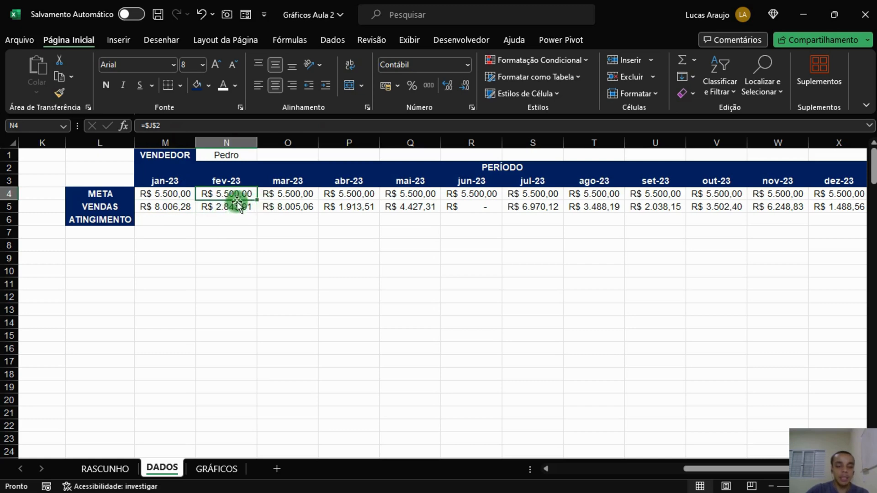
Inspect the VENDAS formulas in the February through June cells.
left_click(285, 205)
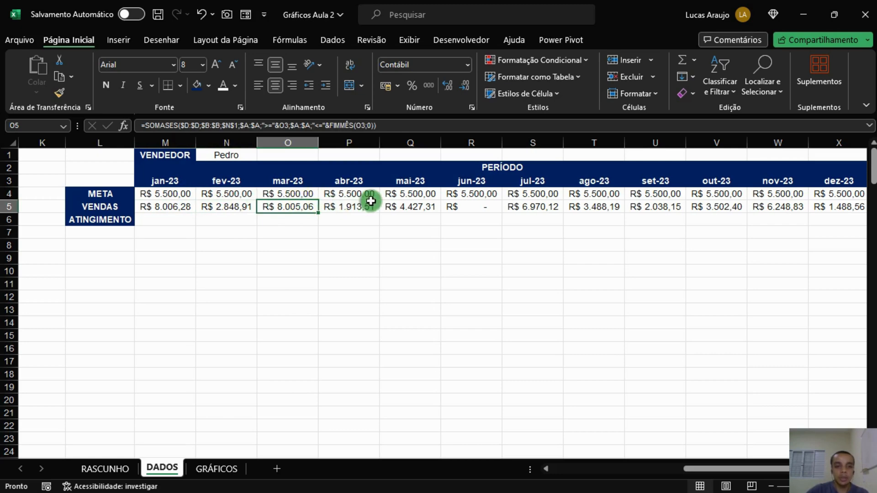
left_click(220, 207)
left_click(299, 207)
left_click(354, 208)
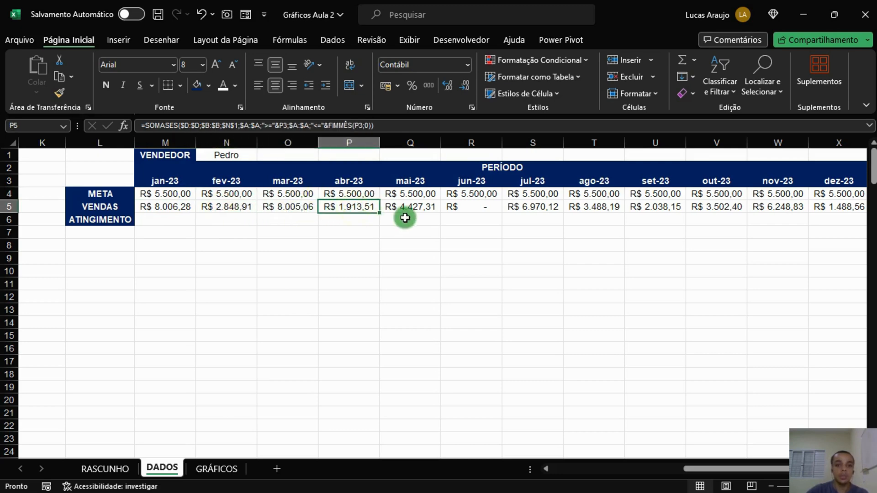
left_click(407, 208)
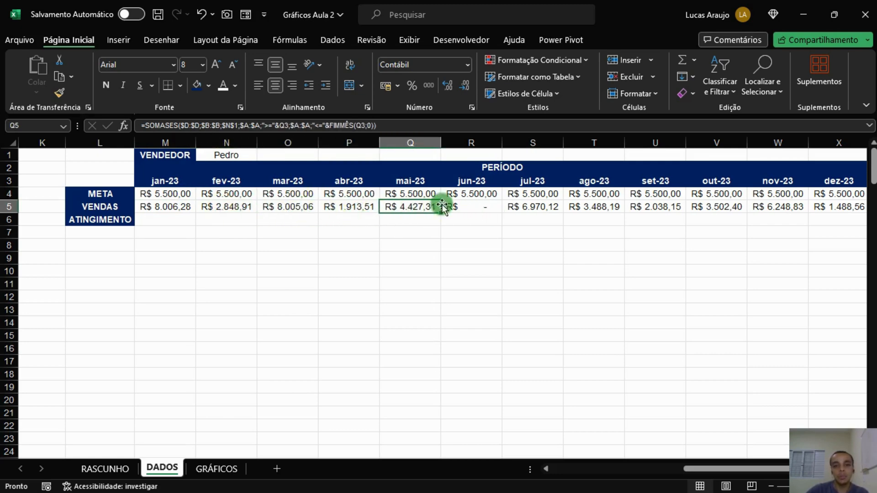
left_click(459, 205)
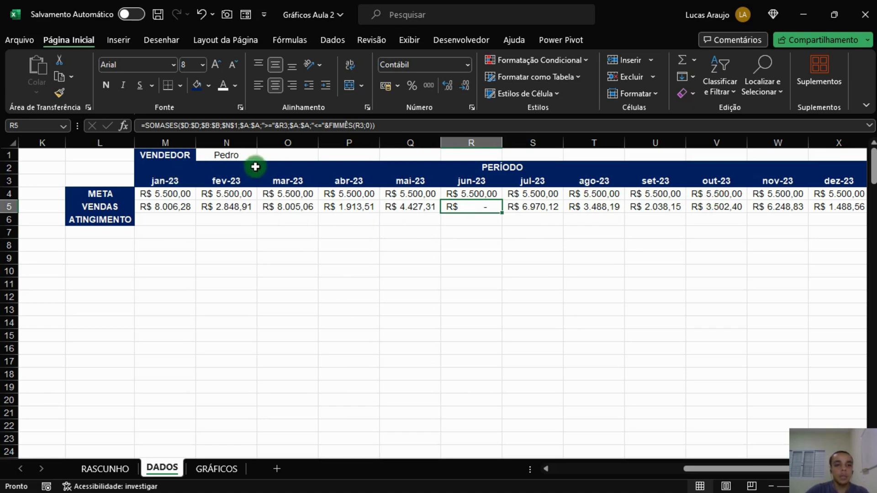
Switch the VENDEDOR cell to ana and check the resulting VENDAS row.
left_click(231, 154)
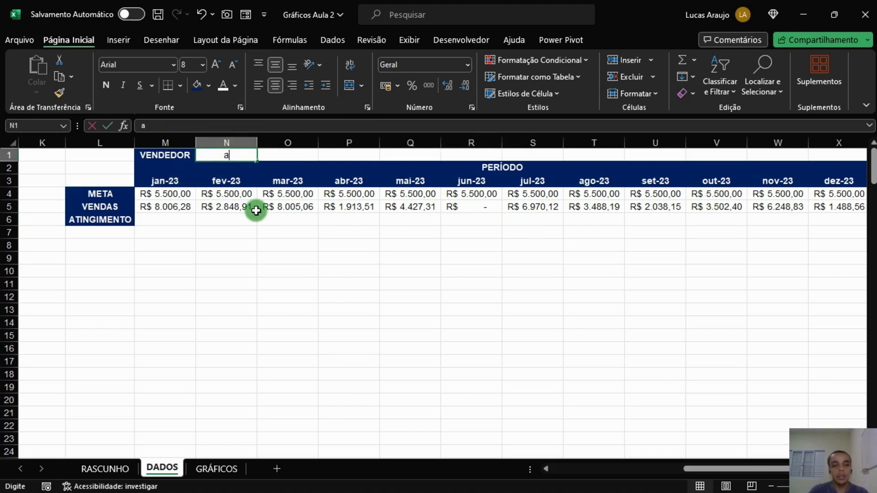
type("ana")
key("Return")
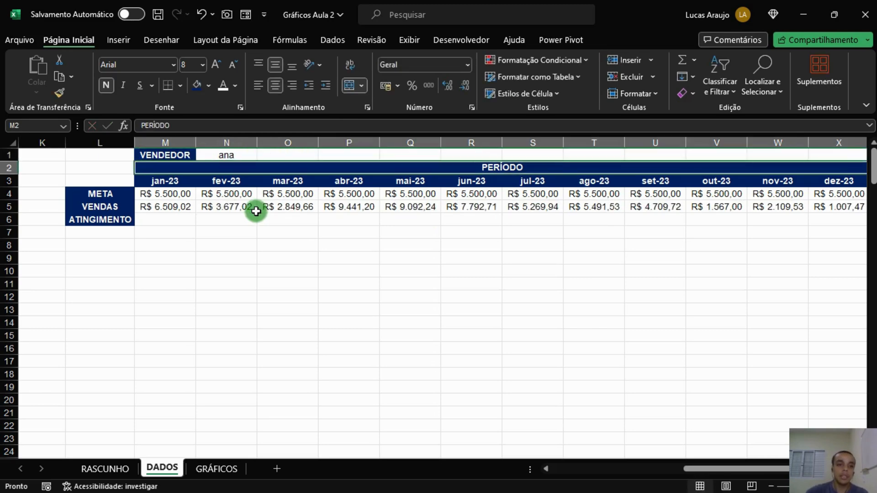
left_click_drag(169, 207, 712, 207)
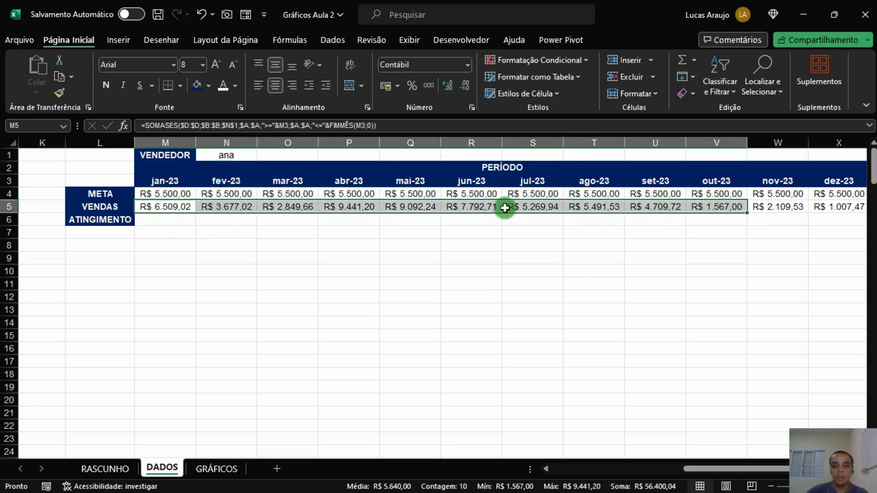
Change the VENDEDOR cell to Luiza and autofit column P so the April sales value fits.
left_click(237, 161)
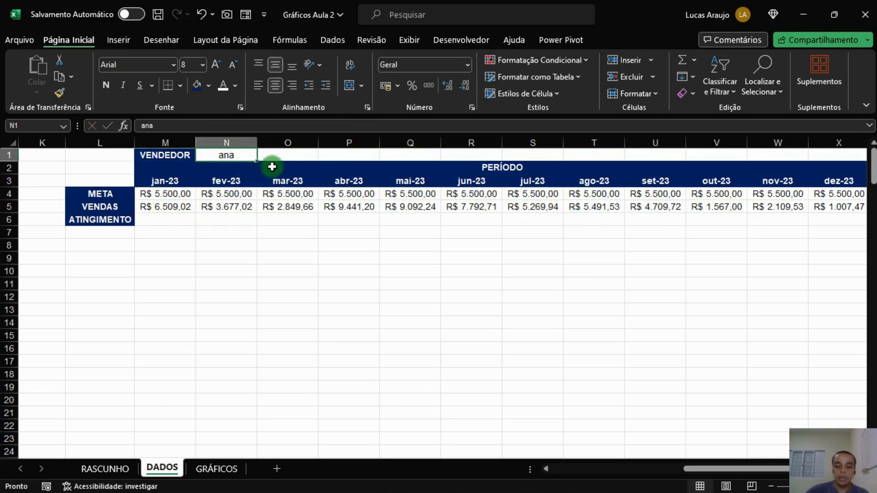
type("Luiza")
key("Return")
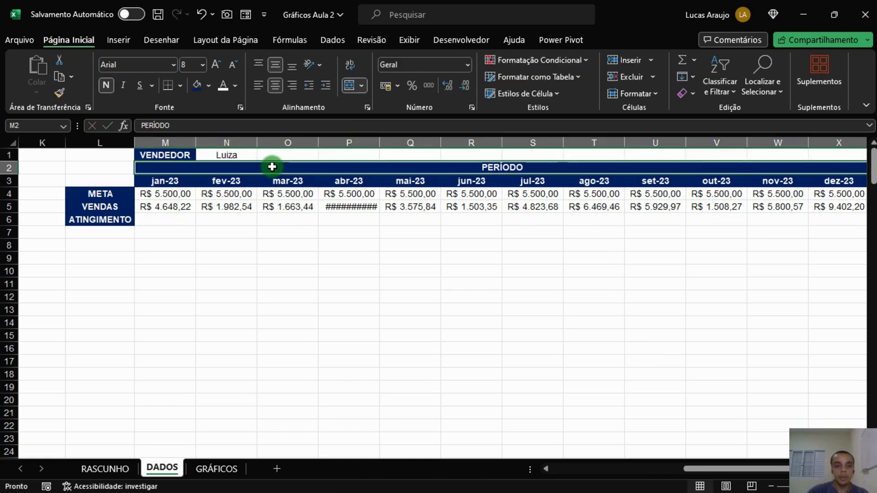
double_click(379, 140)
left_click(358, 205)
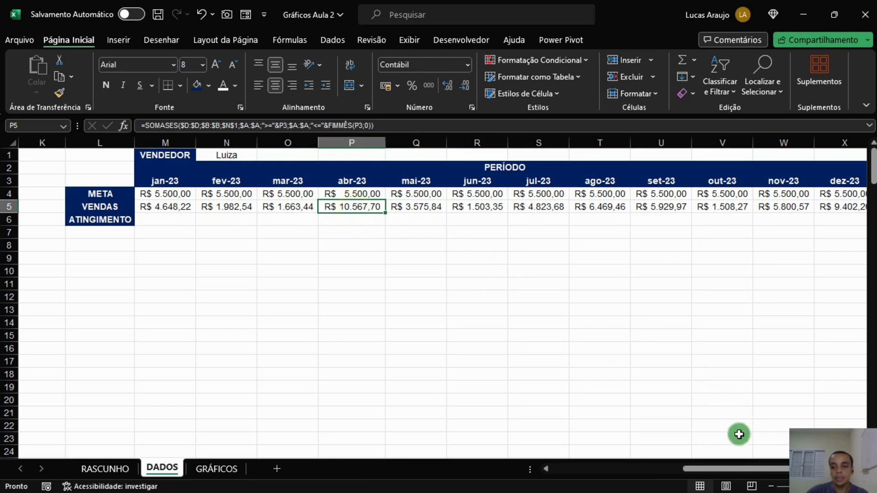
Enter the achievement formula =M5/M4 in the January ATINGIMENTO cell.
left_click_drag(745, 468, 756, 468)
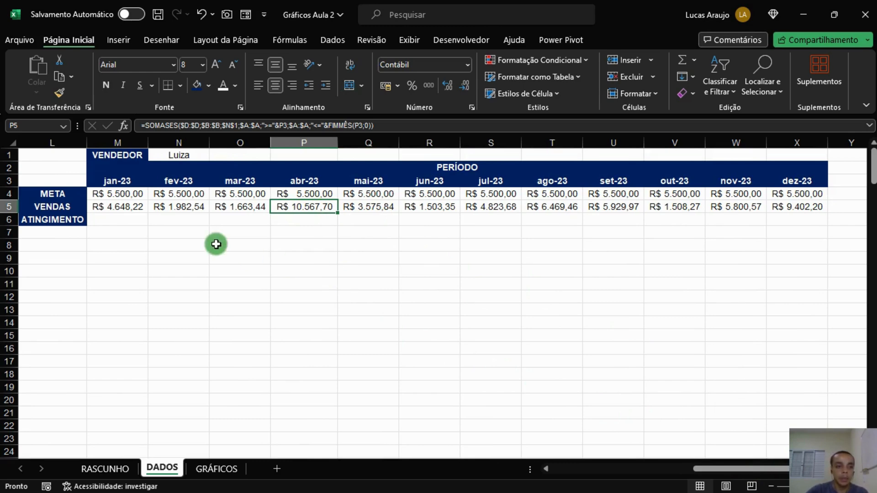
left_click(128, 220)
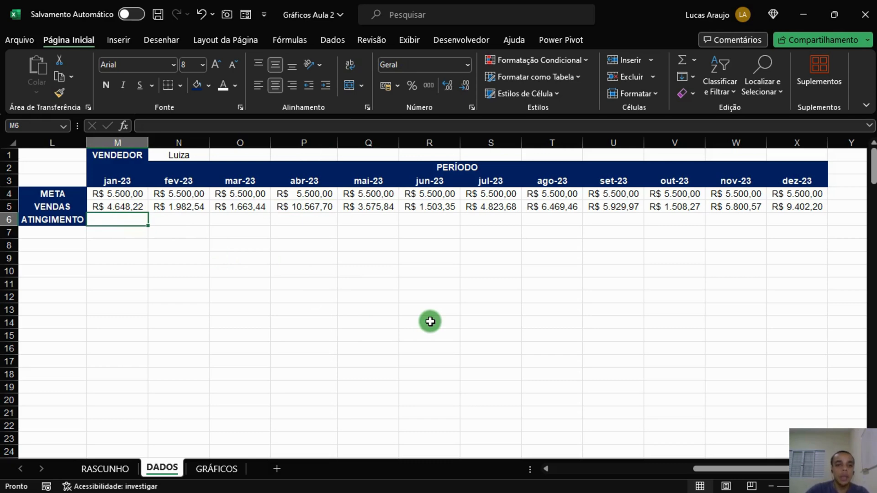
type("=")
key("Up")
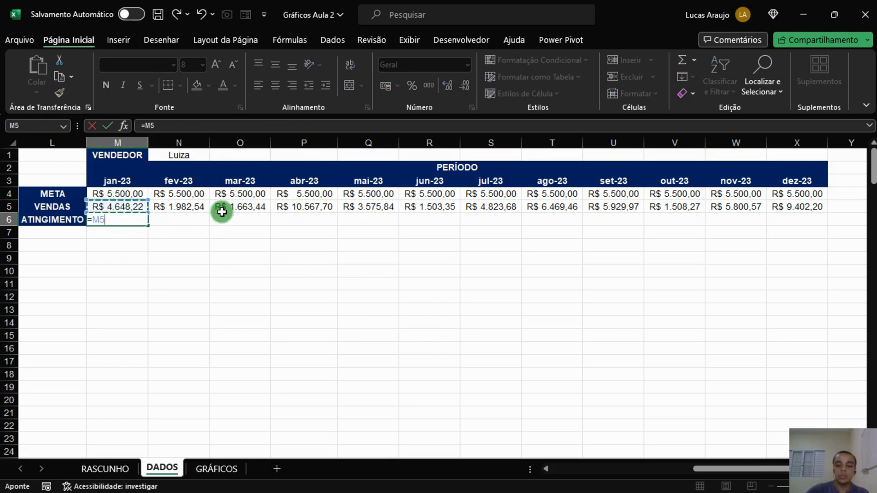
type("/")
left_click(137, 195)
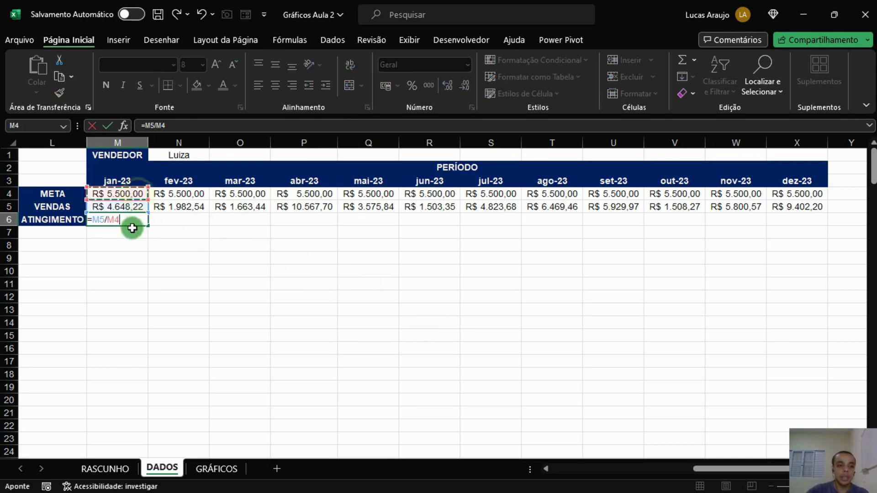
key("Return")
Fill the ATINGIMENTO formula across the row to December.
left_click(131, 222)
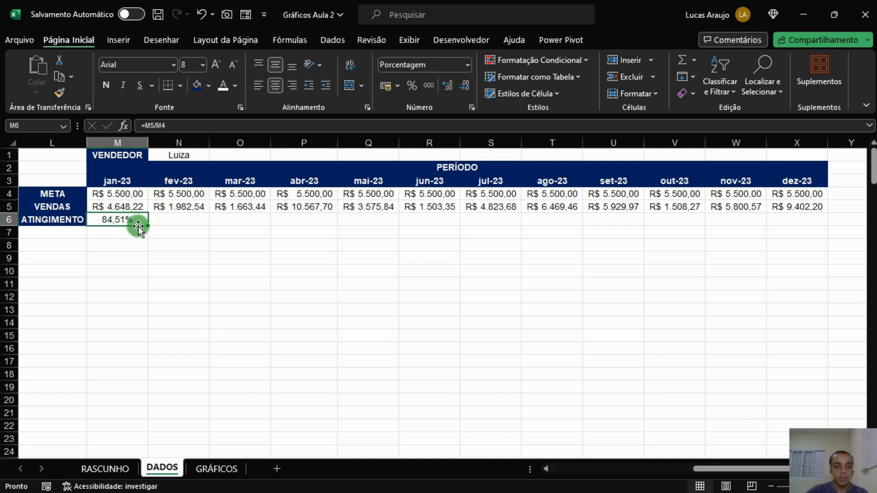
left_click(129, 205)
left_click(189, 156)
left_click(133, 208)
left_click(131, 220)
left_click_drag(150, 229, 802, 230)
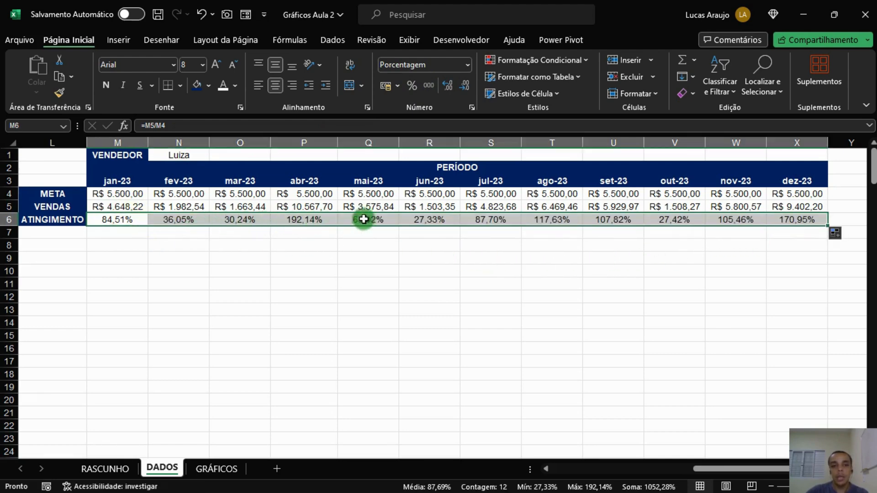
left_click(811, 218)
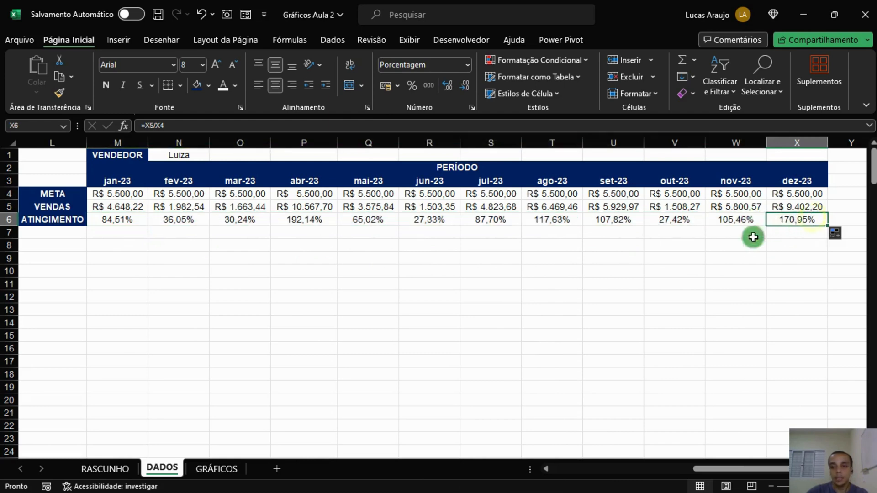
Insert two blank columns between the COTEGORIAS list and the META table, narrowing the first.
left_click(576, 259)
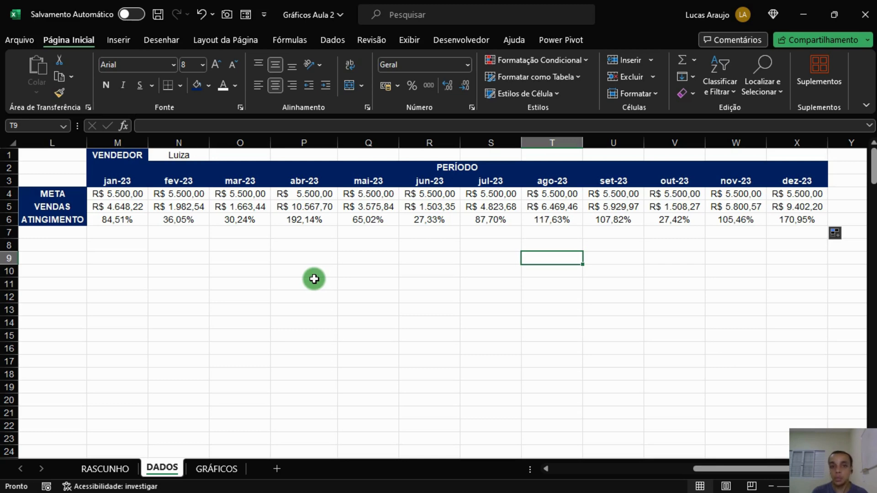
key("Left")
key("Left")
key("Left")
key("Left")
key("Left")
key("Left")
key("Left")
key("Left")
key("Left")
key("Left")
key("Left")
key("Left")
key("Left")
key("Left")
key("Left")
key("Left")
key("Left")
key("Left")
key("Left")
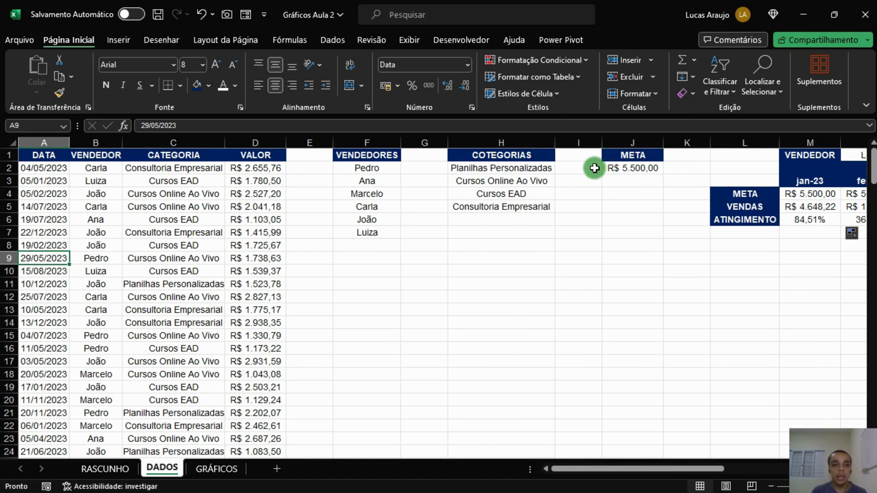
right_click(570, 142)
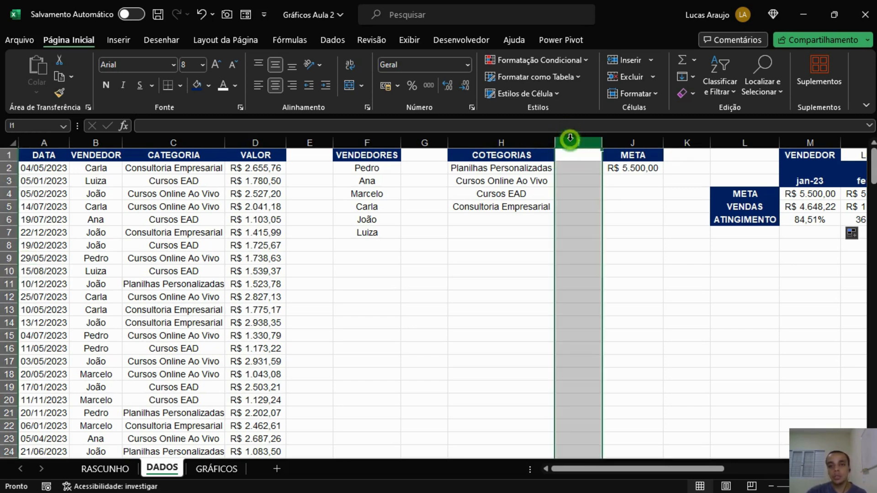
left_click(607, 268)
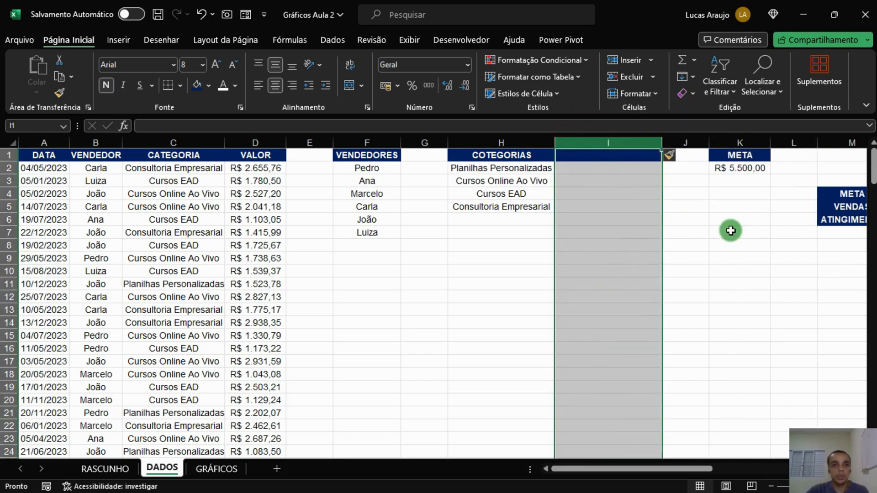
left_click_drag(662, 142, 617, 143)
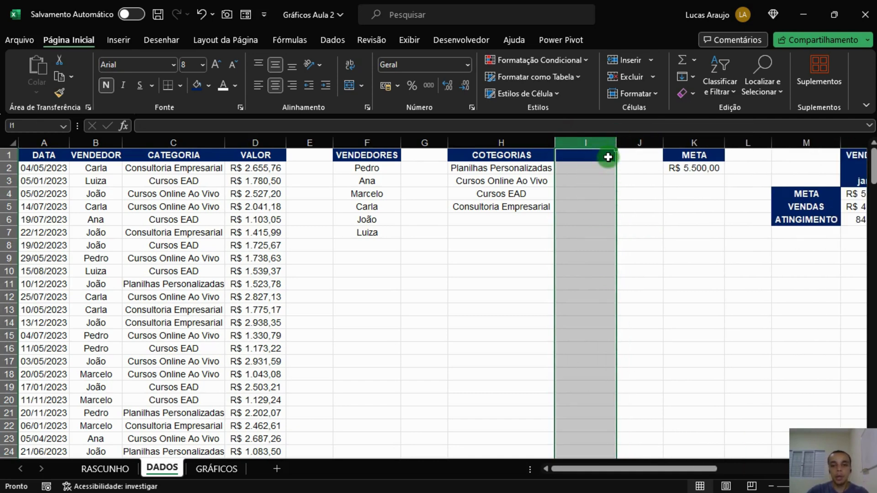
right_click(599, 143)
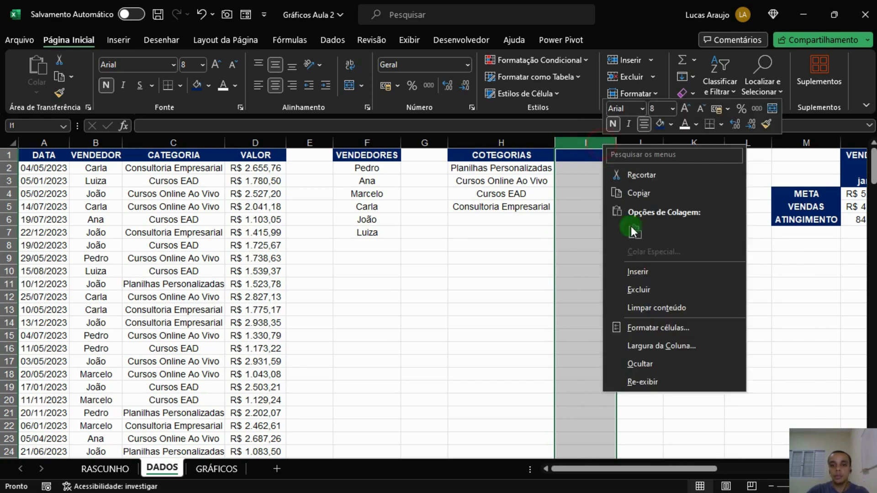
left_click(649, 269)
Title the new column I header Faturamento.
left_click(605, 154)
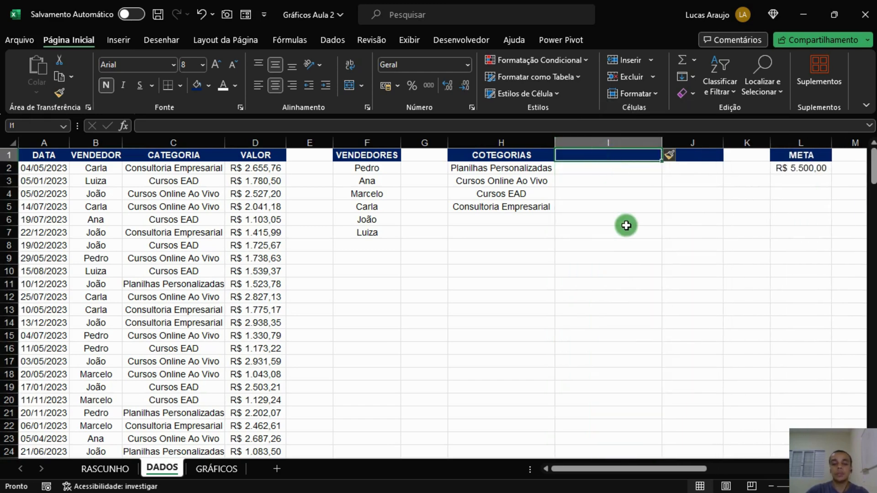
type("ven")
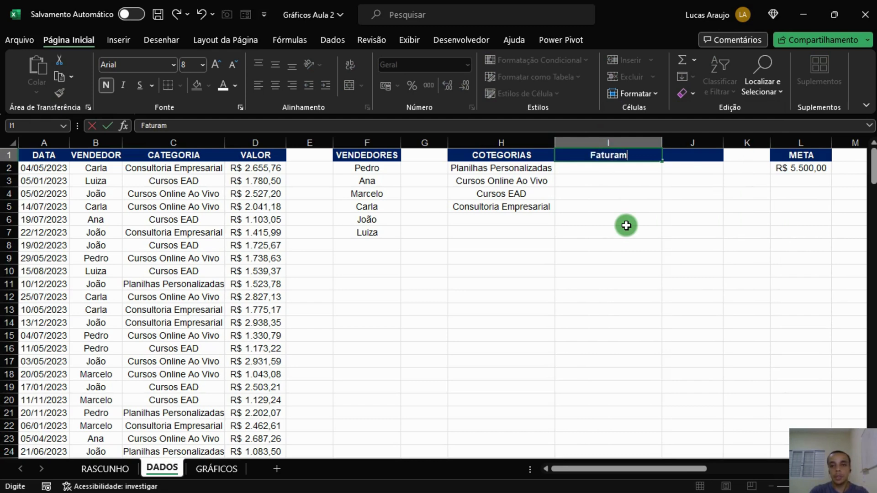
key("Return")
left_click(537, 169)
left_click(590, 168)
left_click(516, 169)
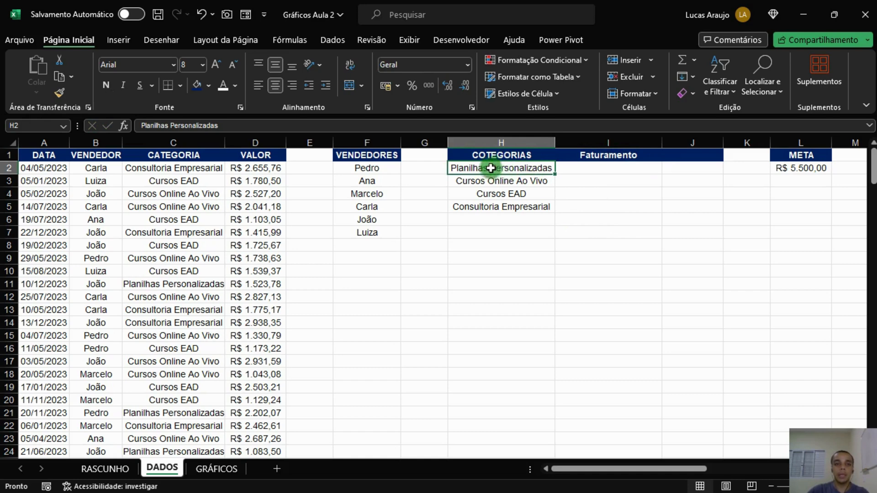
Enter =SOMASE($C:$C;H2;$D:$D) in I2 to total revenue for Planilhas Personalizadas.
left_click(602, 168)
type("=")
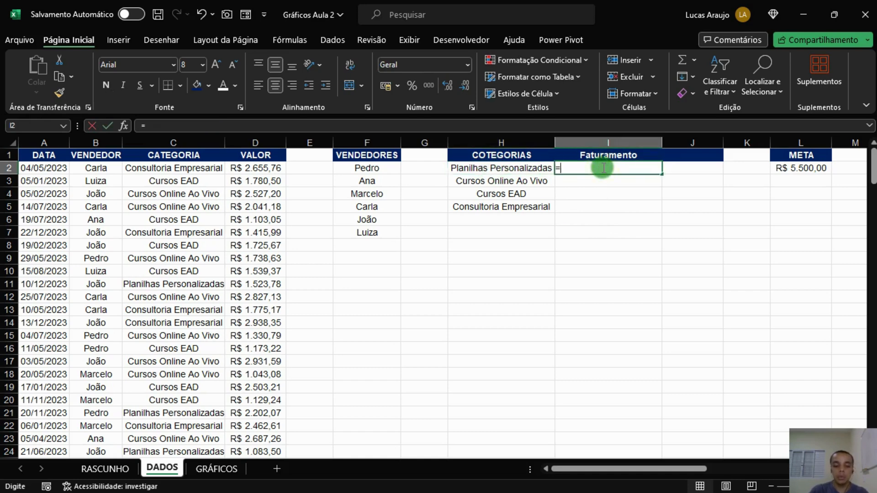
type("somase(")
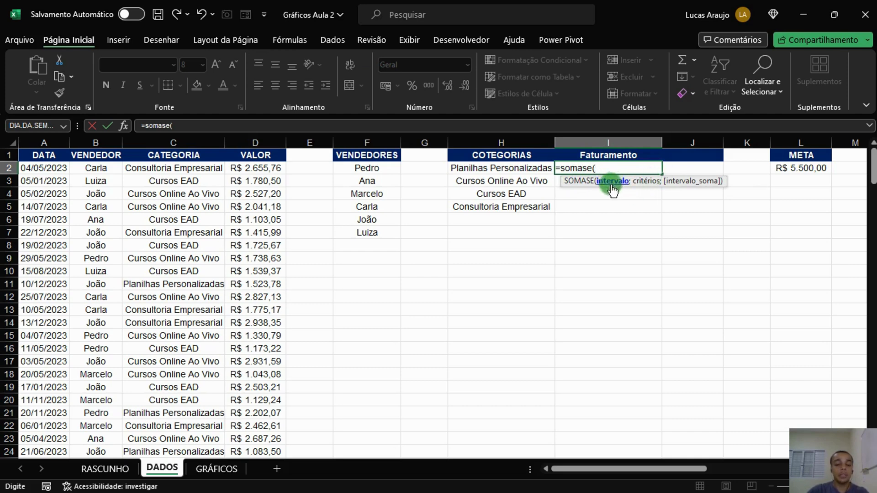
left_click(172, 141)
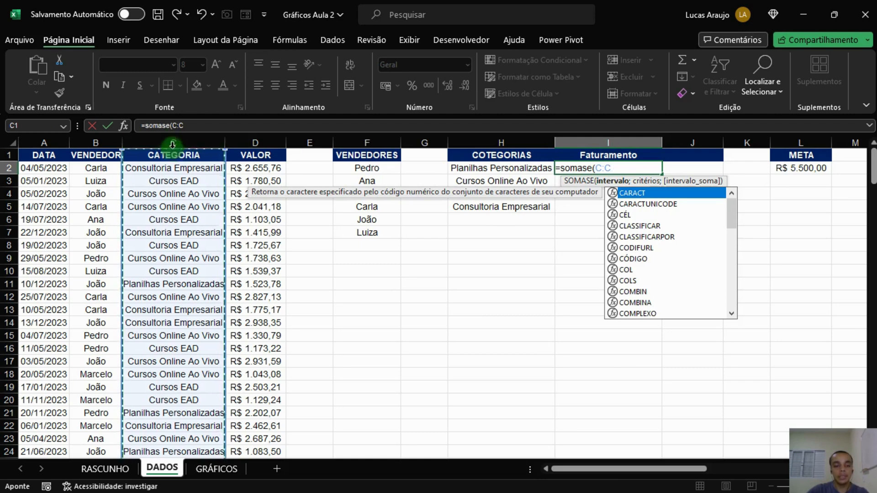
key("F4")
type(";")
left_click(511, 168)
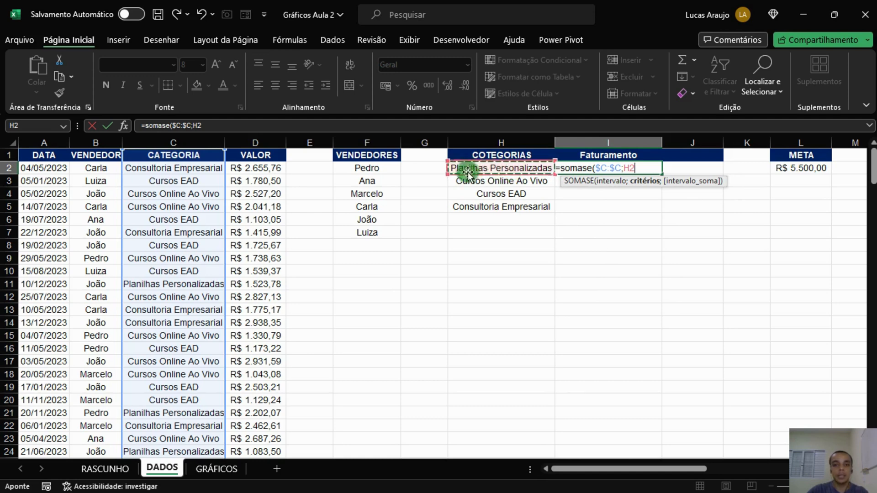
type(";")
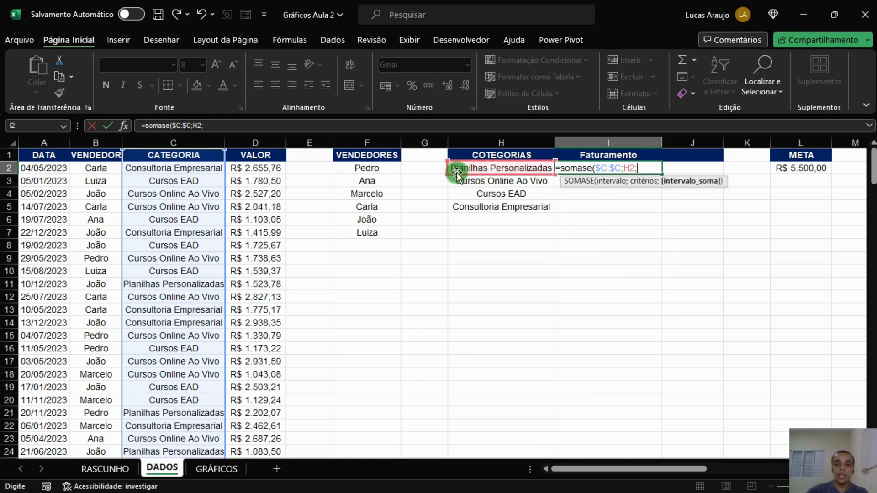
left_click(264, 143)
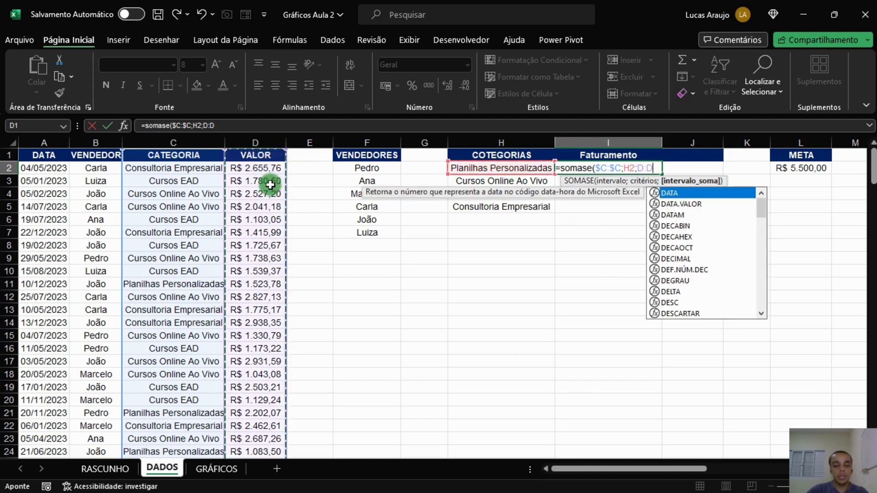
key("F4")
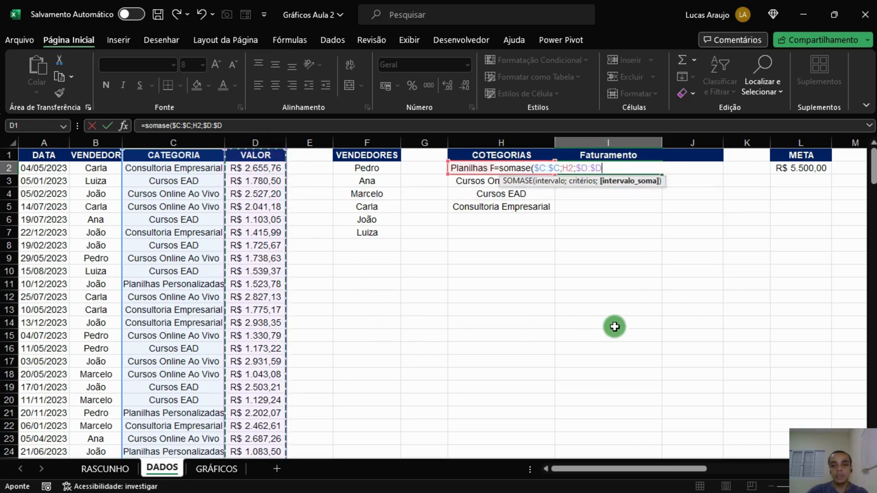
key("Return")
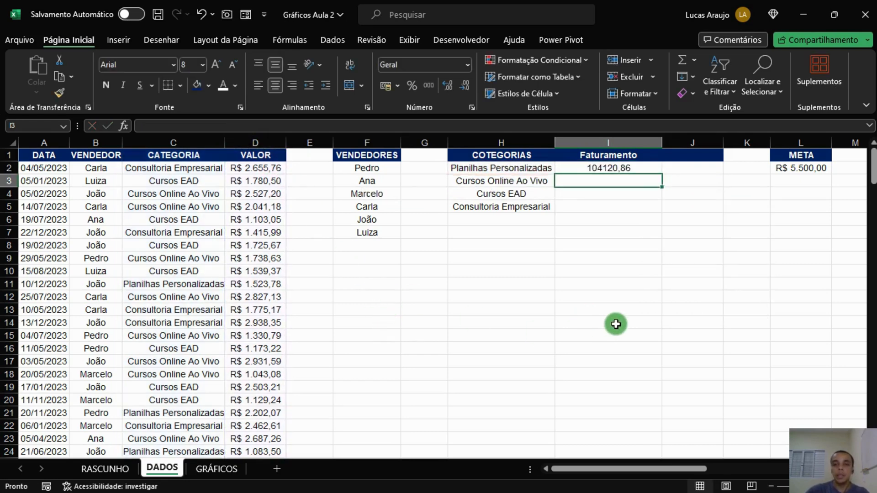
left_click(648, 165)
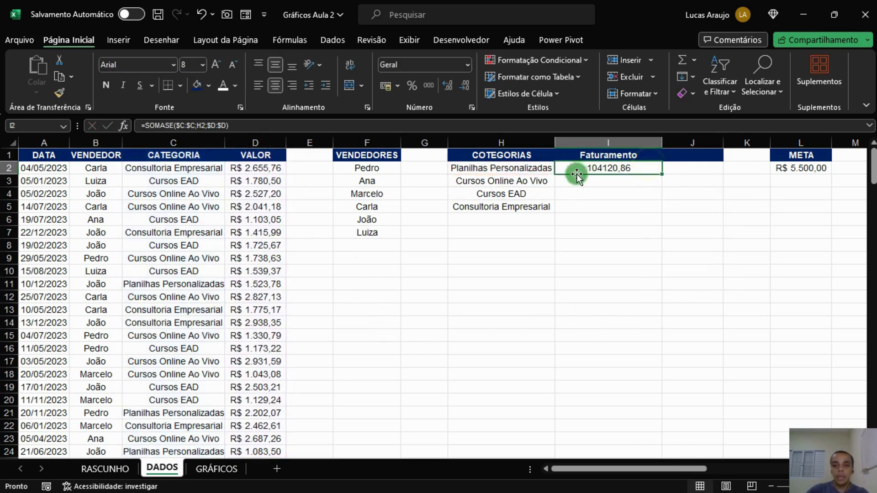
Apply accounting currency format to the Faturamento total and fill its formula down through Consultoria Empresarial.
left_click(388, 86)
left_click(503, 170)
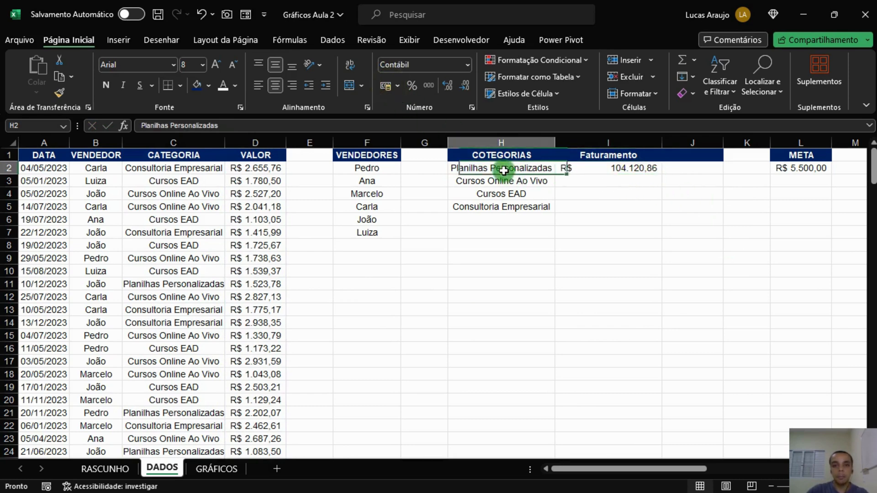
left_click(628, 173)
double_click(661, 174)
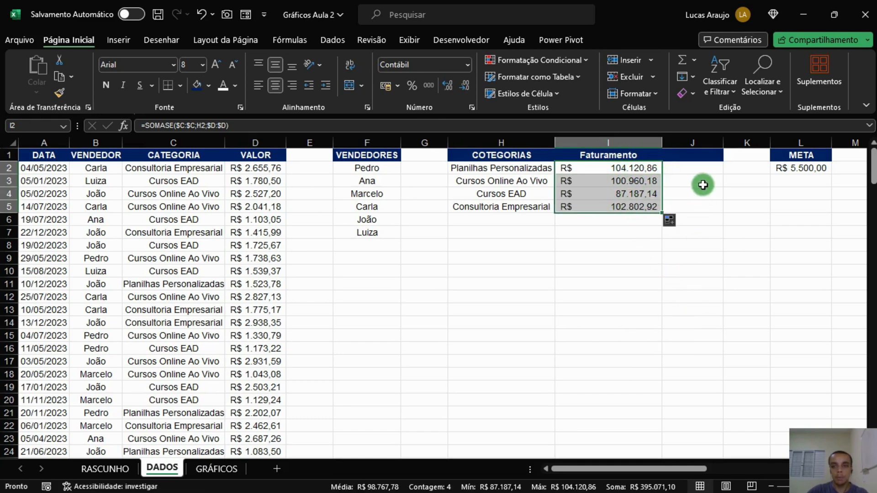
Title the column J header Percentual.
left_click(695, 168)
left_click(690, 155)
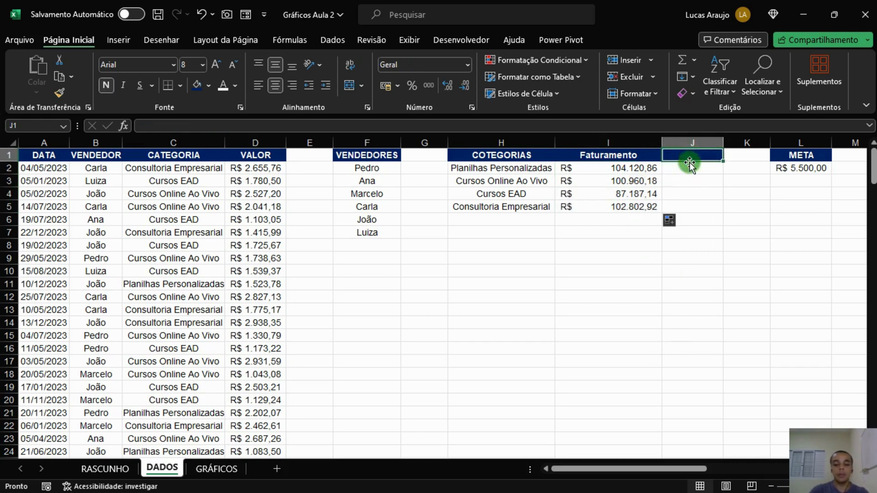
type("percentual")
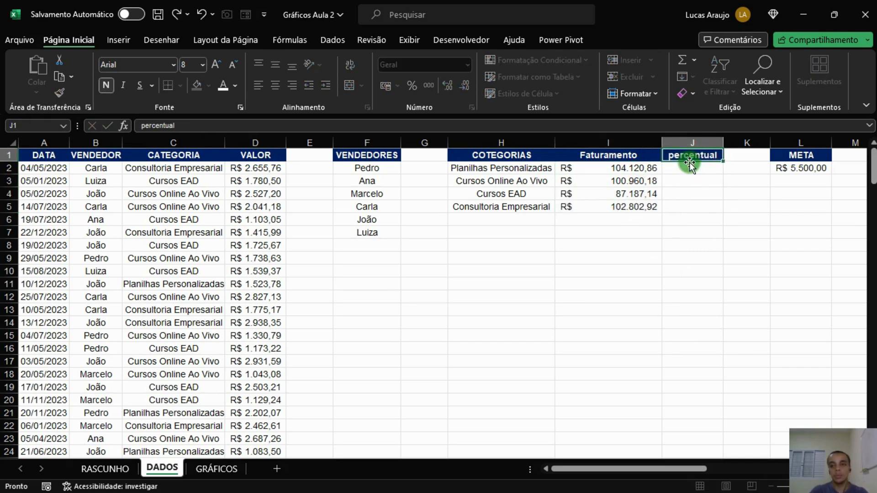
left_click(690, 160)
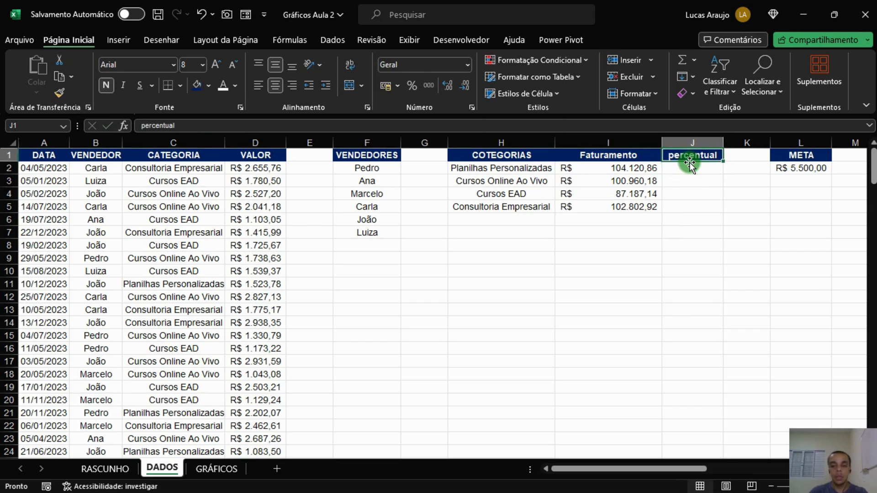
type("Per")
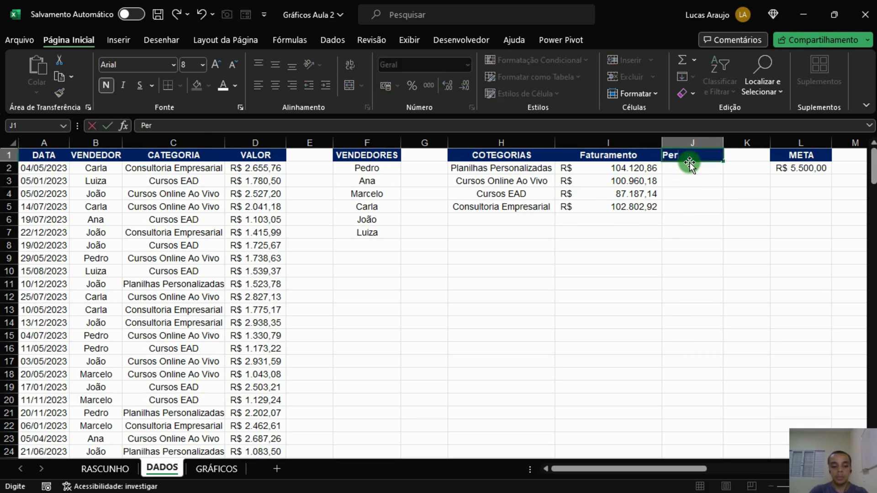
type("centual")
key("Return")
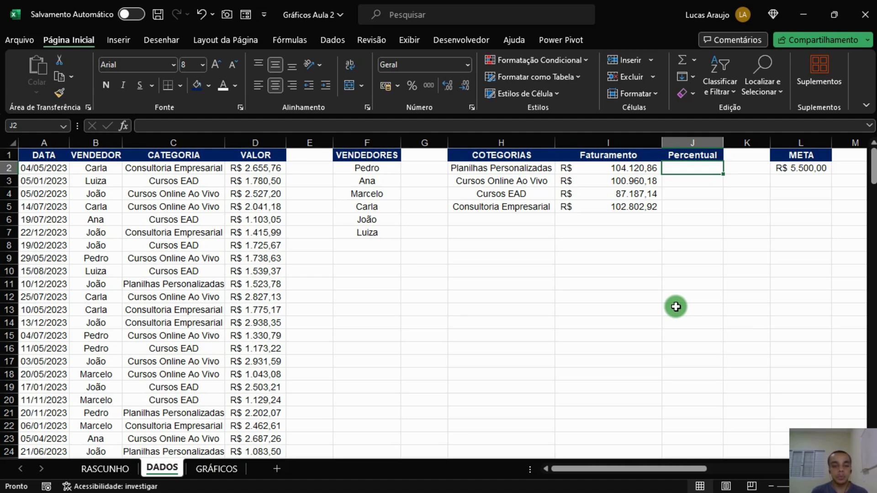
Enter =I2/SOMA($I$2:$I$5) in J2 to compute each category's share of total revenue.
type("=")
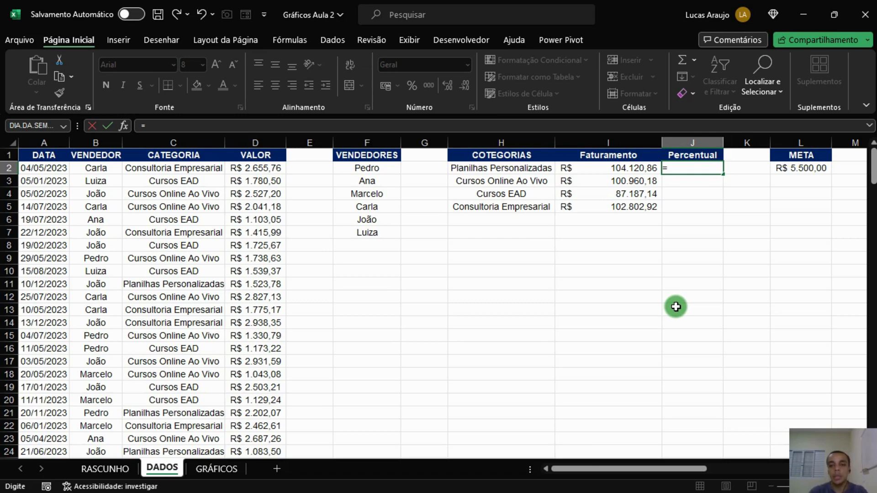
key("Left")
type("/soma(")
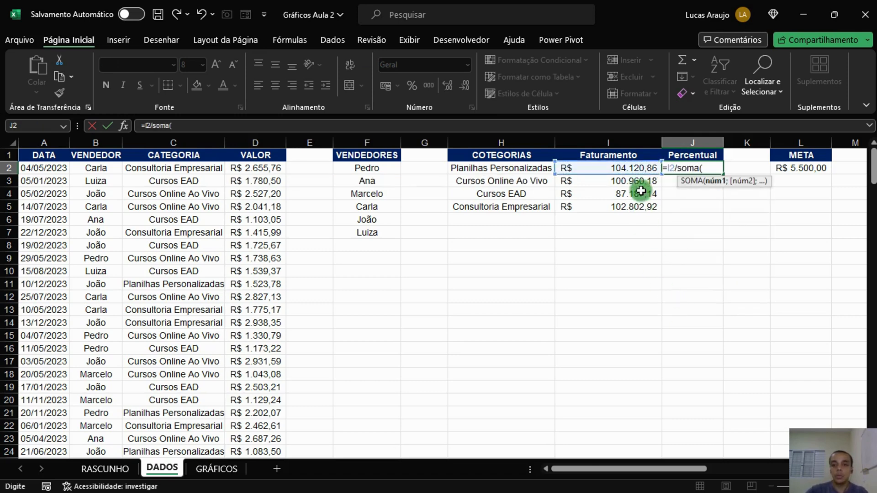
left_click_drag(639, 167, 637, 206)
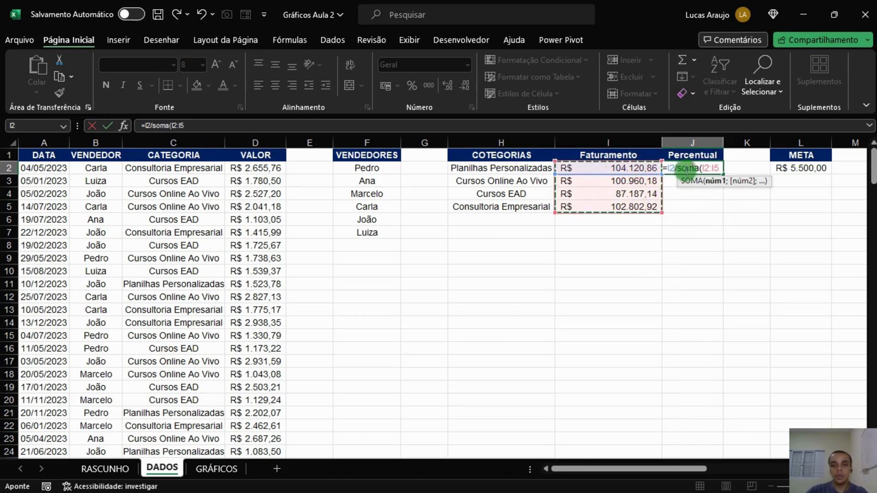
left_click(706, 168)
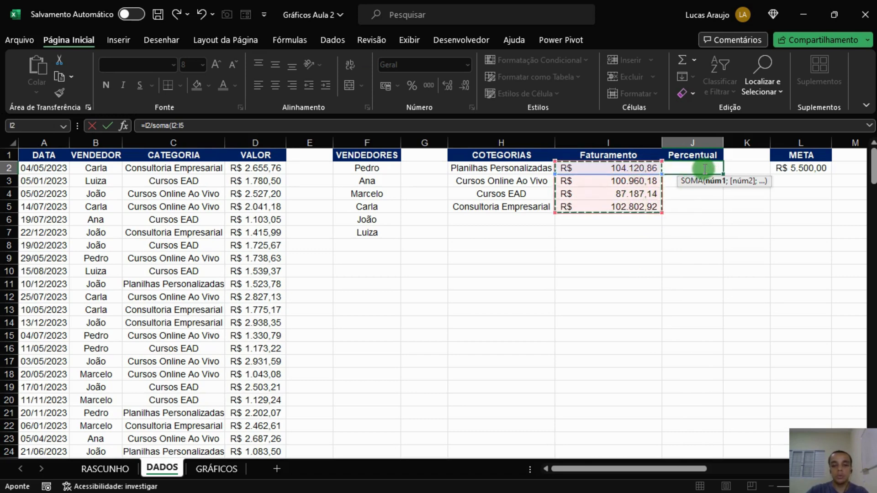
key("F4")
type(")")
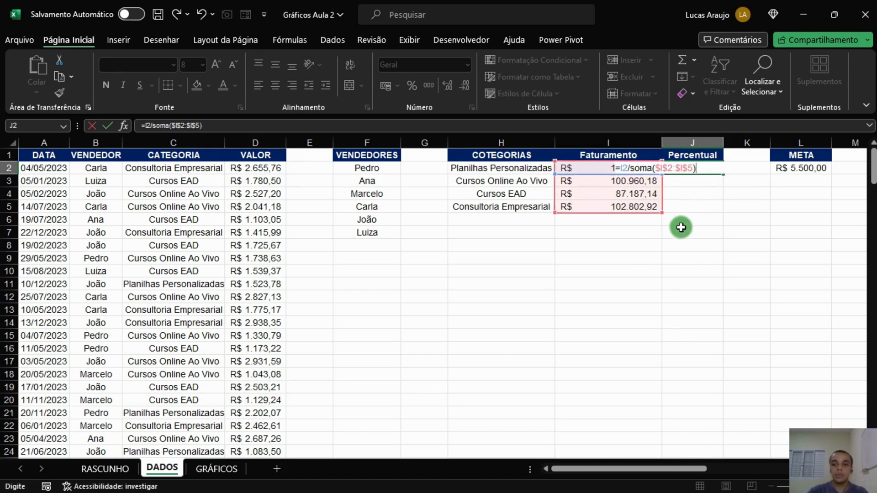
key("Return")
Format the J2 share as a percentage with two decimal places.
left_click(690, 168)
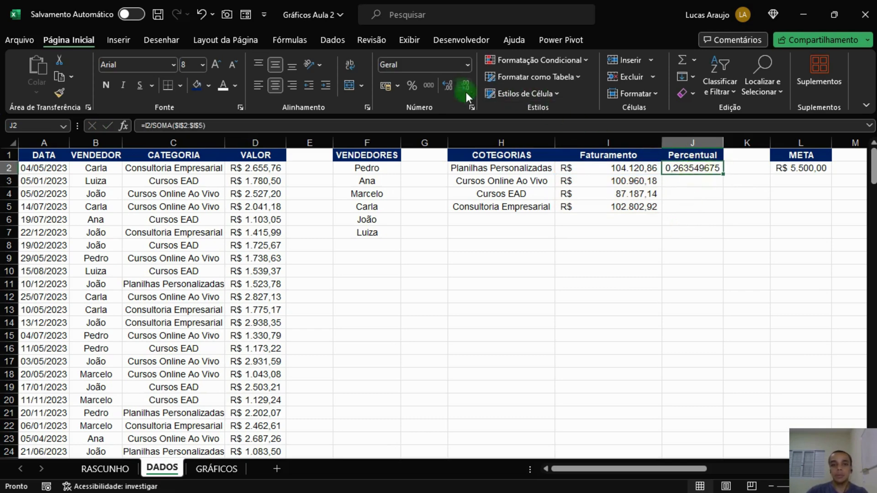
left_click(411, 86)
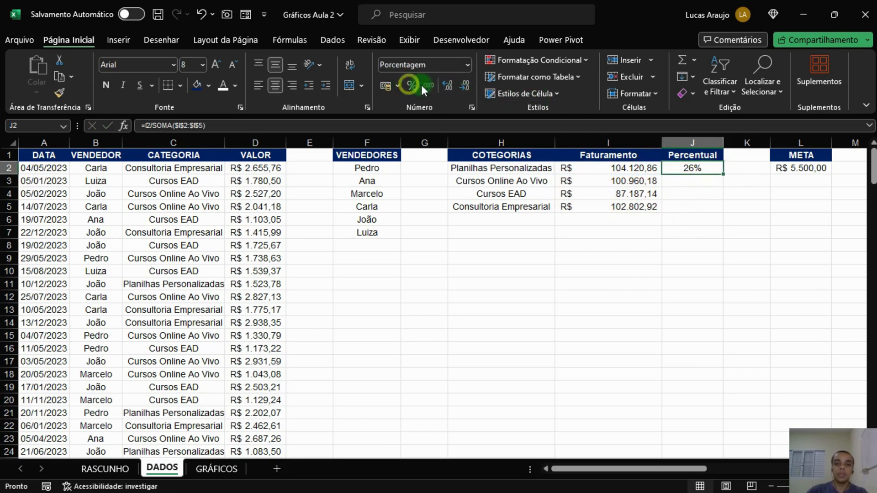
left_click(446, 85)
left_click(445, 85)
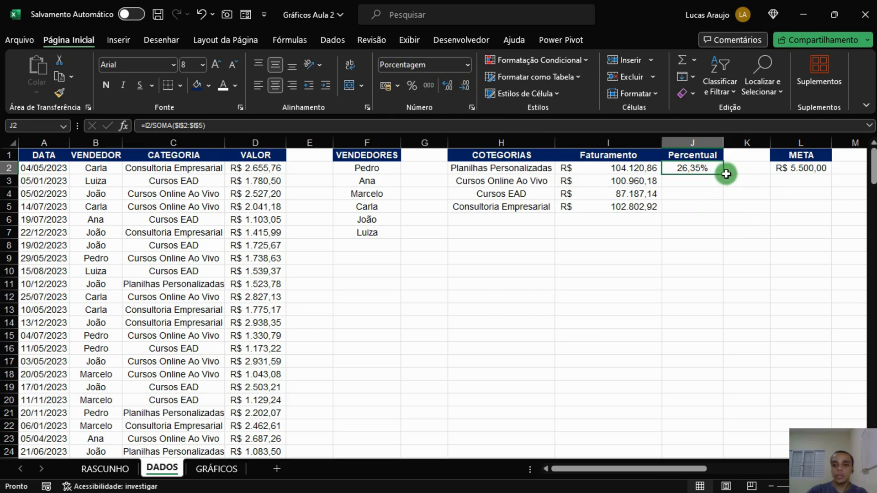
Fill the Percentual formula down to Consultoria Empresarial and check the copied formulas in each row.
double_click(723, 173)
left_click(691, 196)
left_click(692, 220)
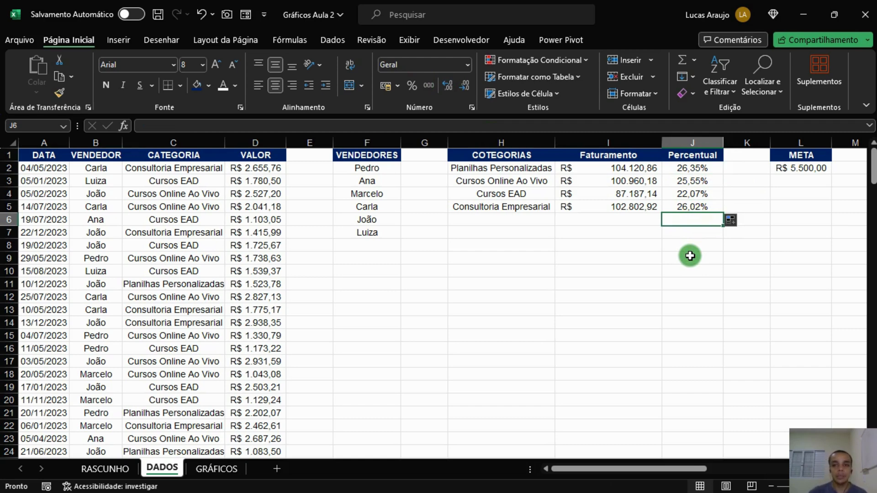
left_click(698, 171)
left_click(701, 181)
left_click(696, 195)
left_click(694, 208)
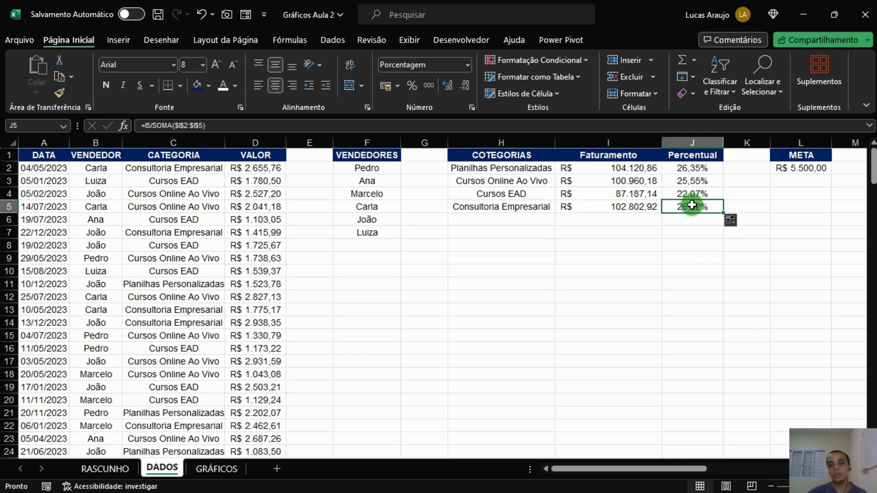
left_click_drag(694, 169, 689, 206)
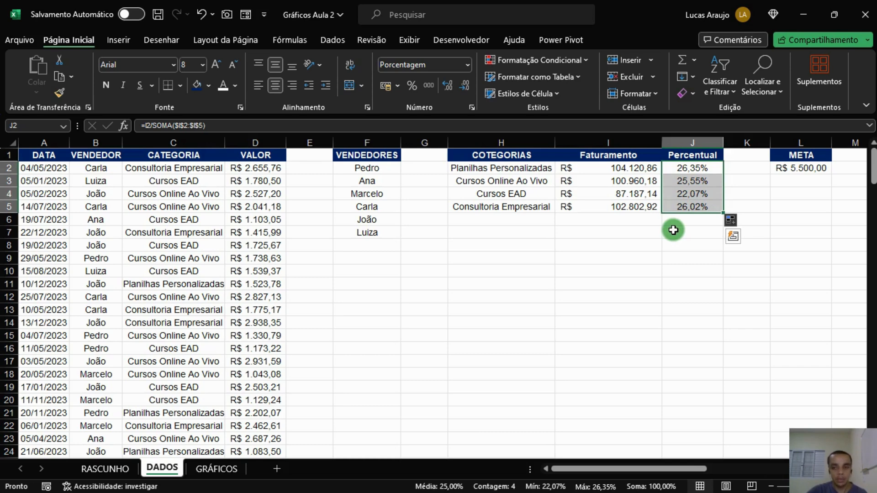
left_click(636, 231)
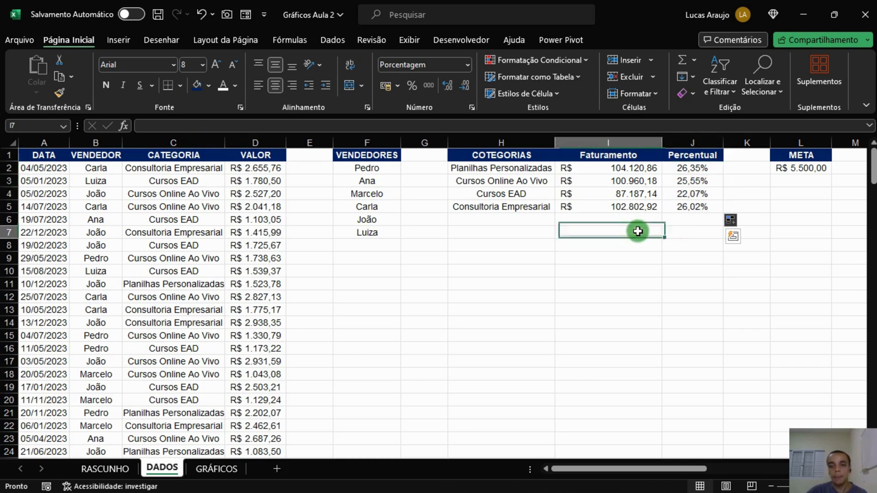
Insert a clustered column chart from Luiza's monthly VENDAS row, January to December.
left_click_drag(615, 469, 657, 453)
left_click(565, 363)
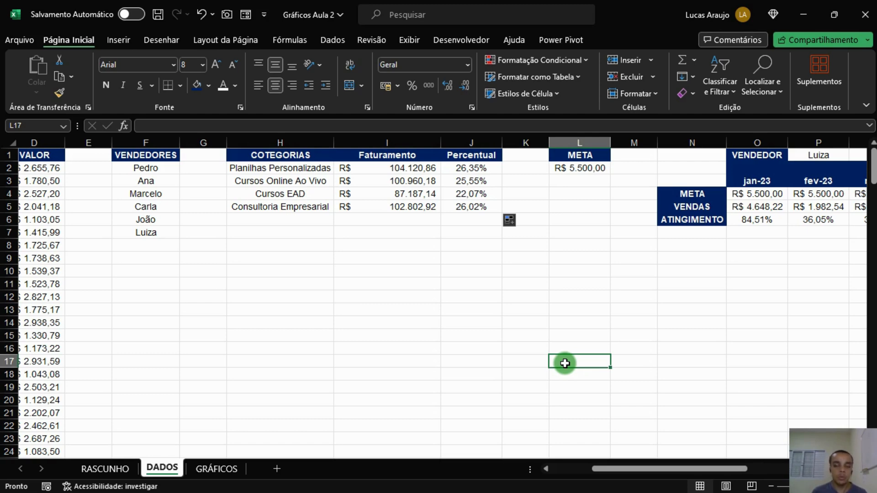
left_click_drag(654, 469, 772, 459)
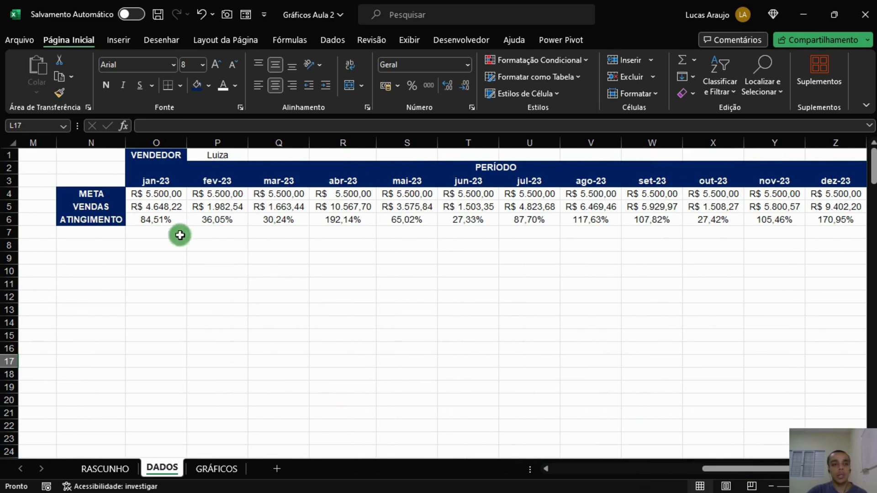
left_click(160, 208)
left_click_drag(160, 220, 838, 213)
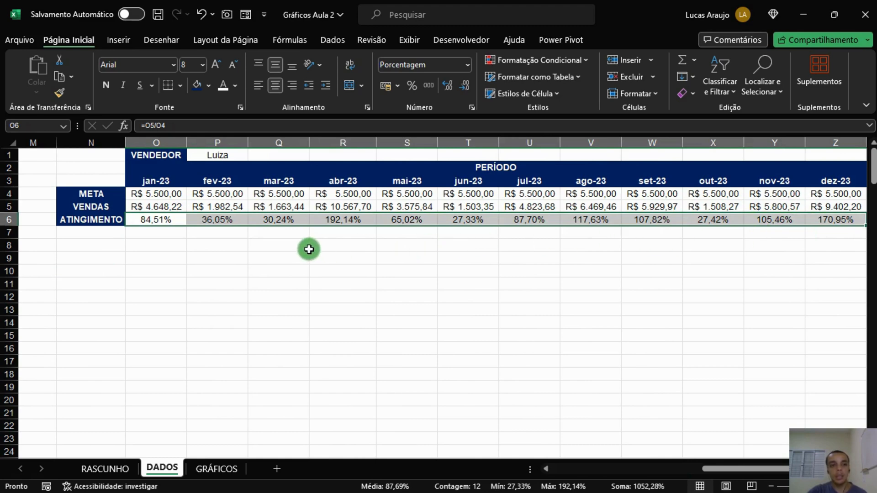
left_click_drag(160, 210, 817, 207)
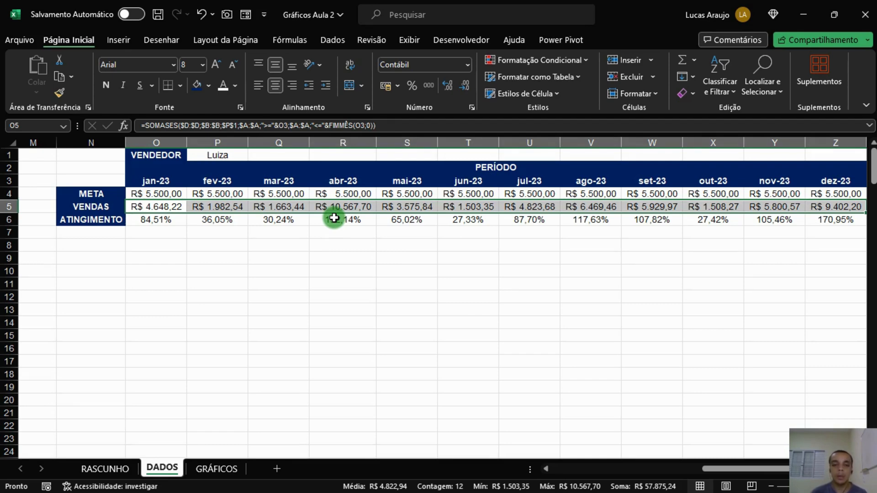
left_click(173, 204)
left_click_drag(173, 204, 818, 204)
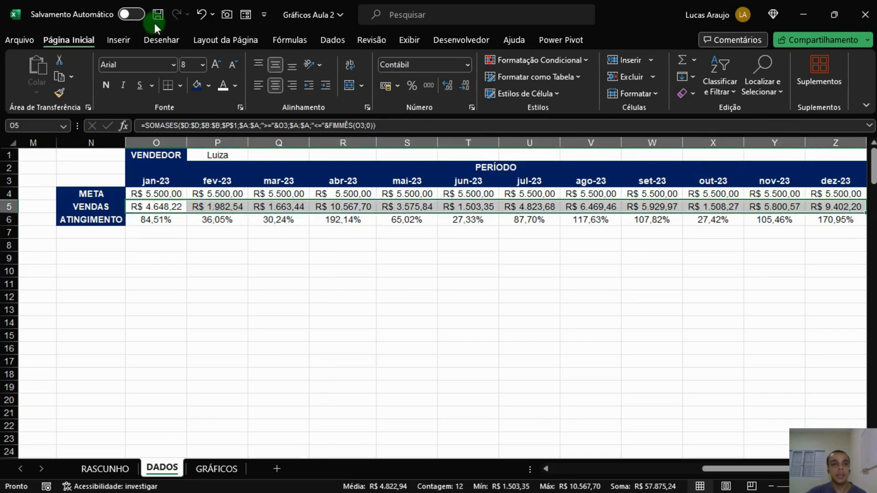
left_click(119, 41)
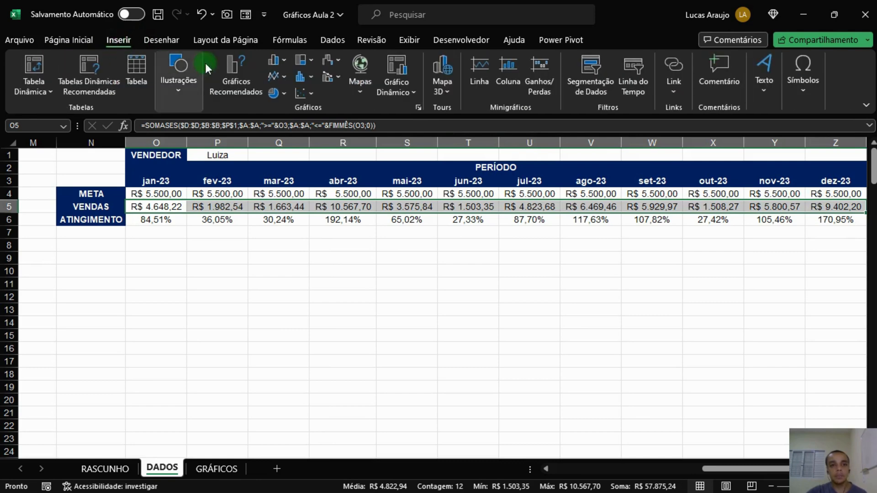
left_click(278, 59)
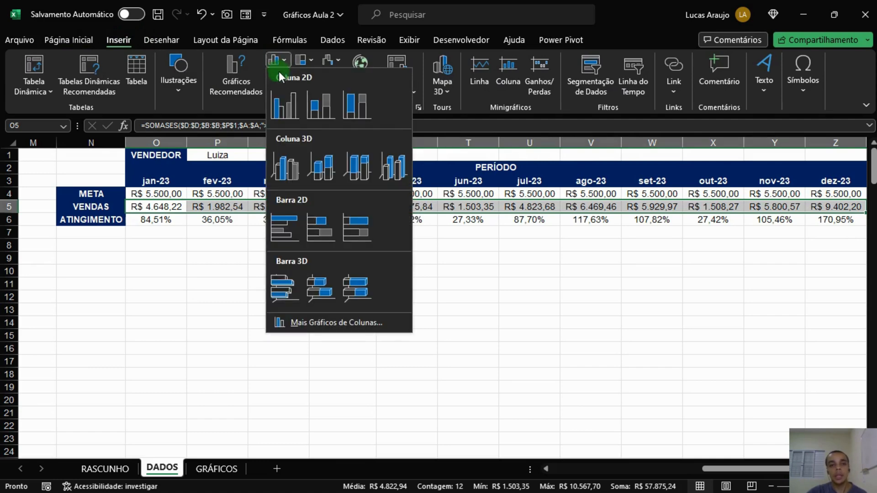
left_click(288, 107)
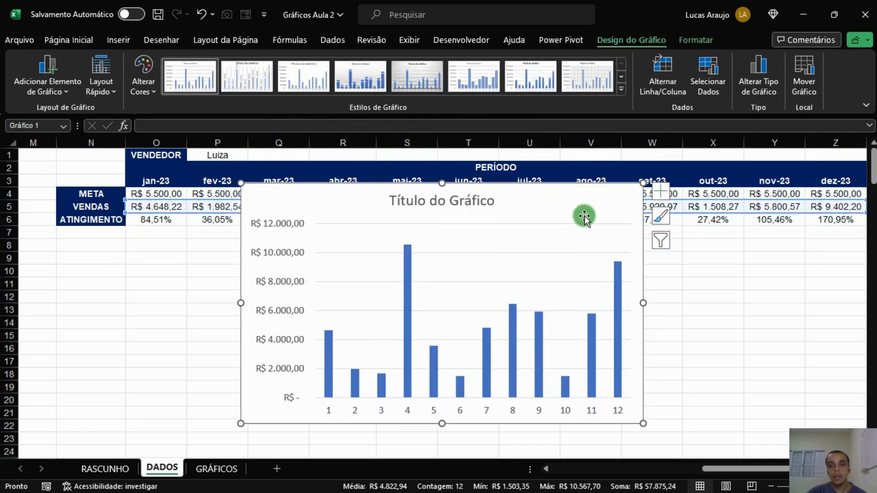
Delete the chart title and move and widen the chart below the vendor target table.
left_click_drag(641, 231, 638, 278)
left_click(469, 249)
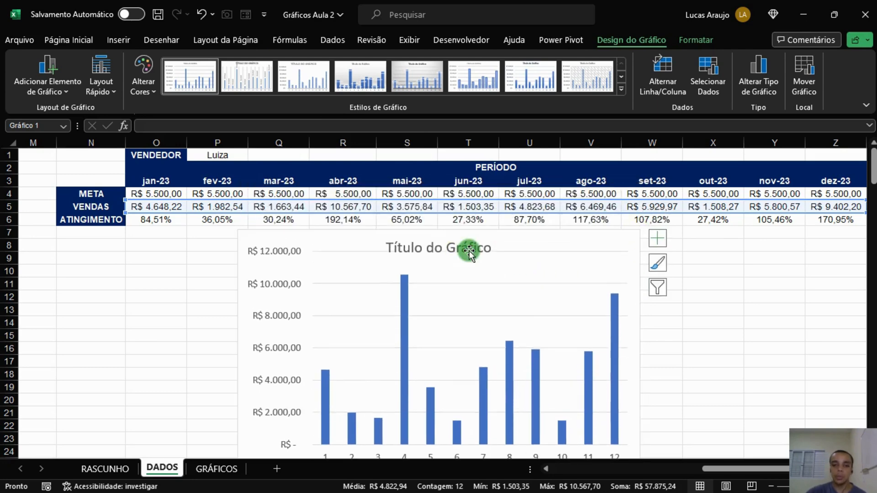
key("Delete")
scroll(626, 315, "down", 1)
left_click_drag(438, 431, 447, 389)
left_click_drag(643, 292, 747, 288)
left_click_drag(229, 292, 147, 290)
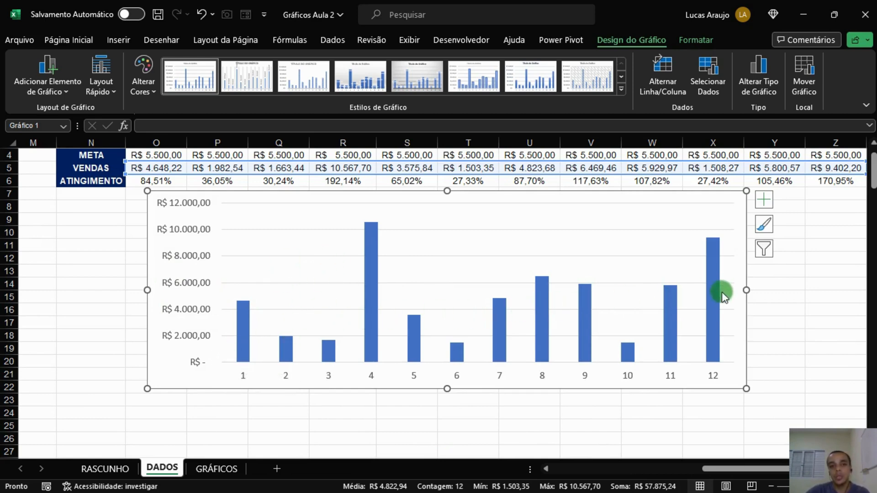
Select the chart's sales series and individual columns to examine the data points.
left_click(240, 335)
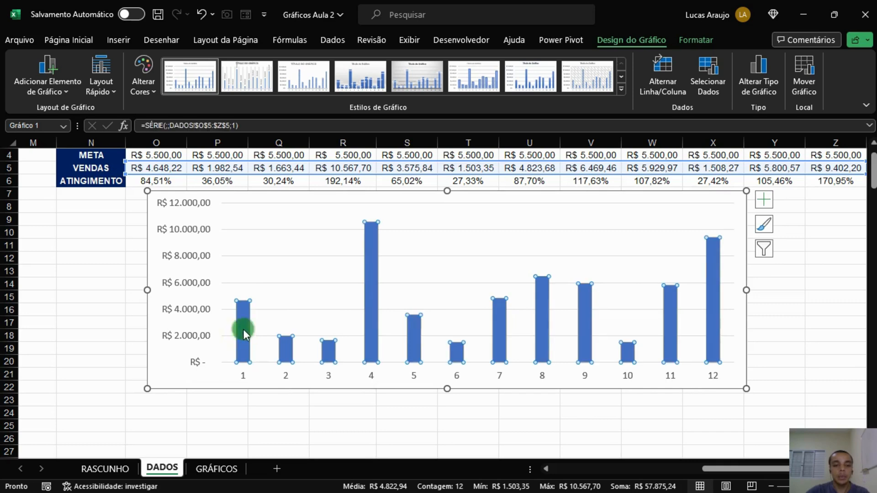
left_click(181, 378)
scroll(718, 284, "up", 1)
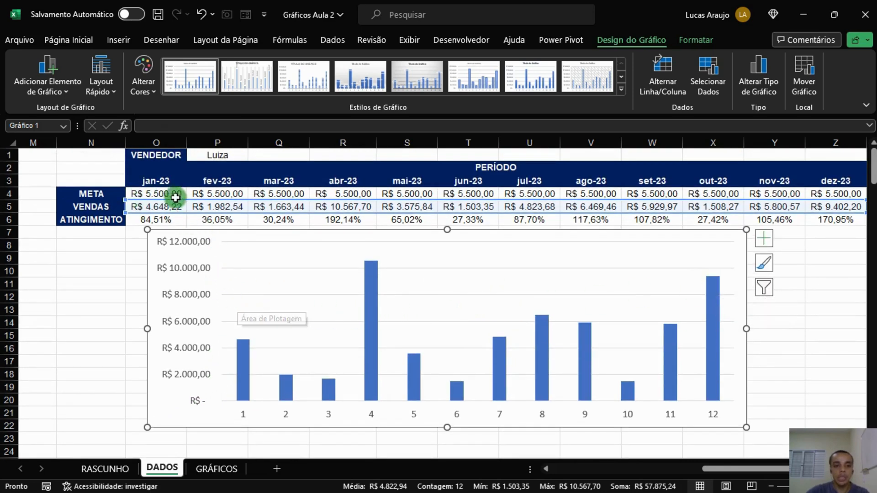
left_click(372, 263)
mouse_move(371, 380)
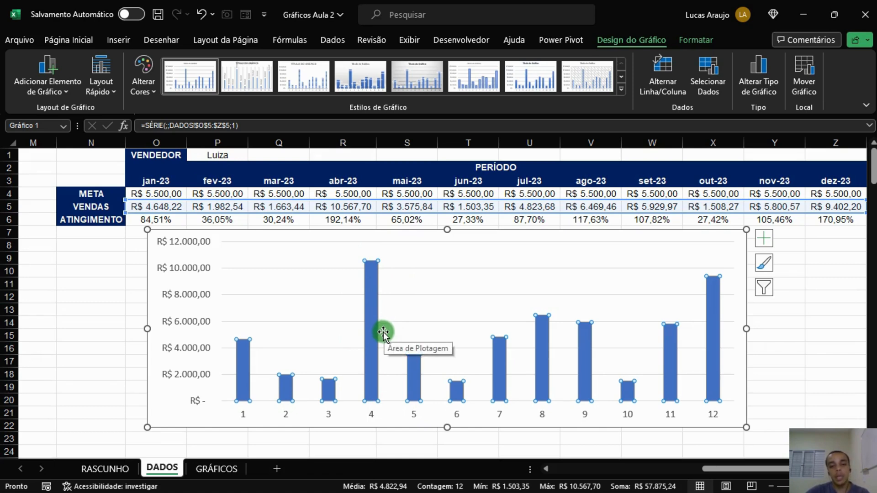
left_click(371, 308)
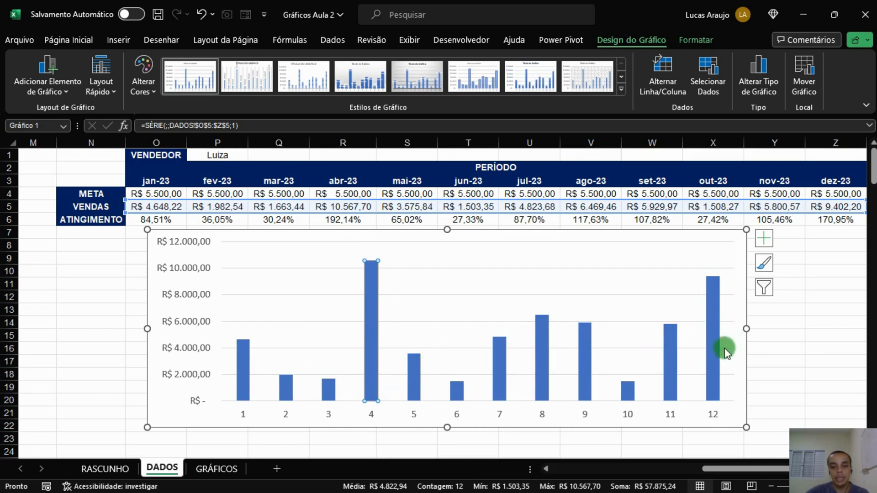
left_click(723, 294)
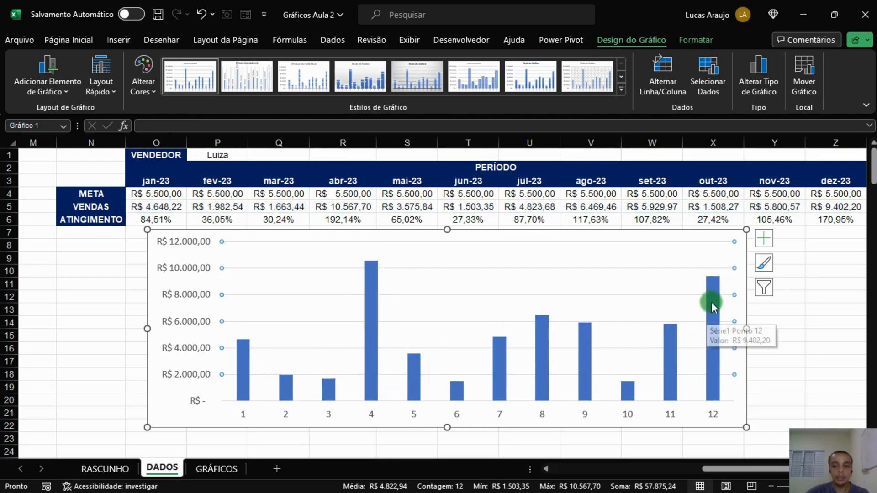
left_click(711, 303)
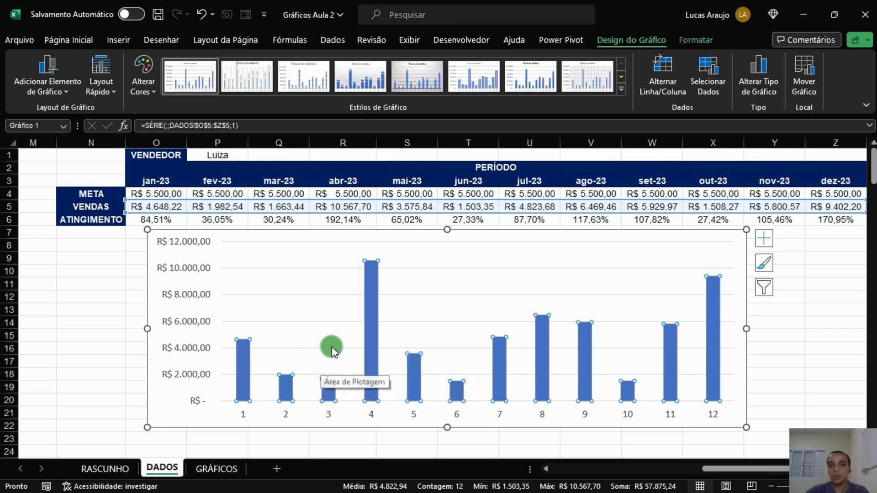
Change the selected vendor to Ana so the chart shows her monthly sales.
left_click(208, 156)
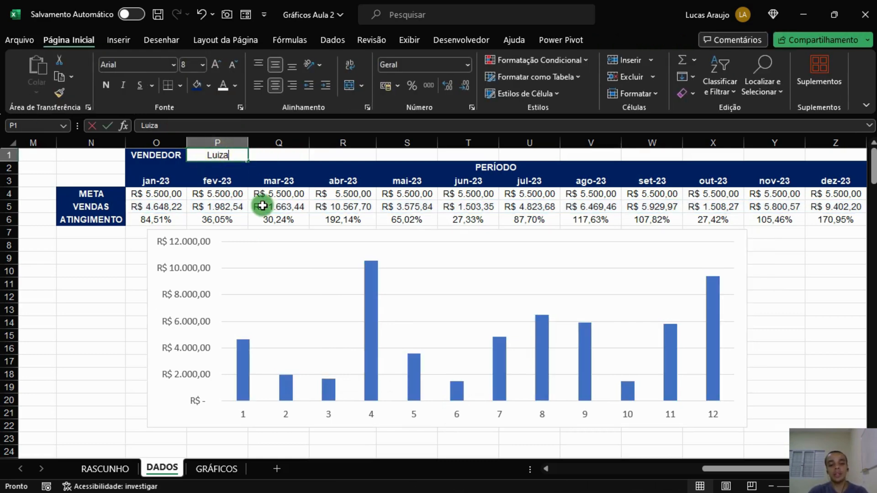
type("Ana")
key("Return")
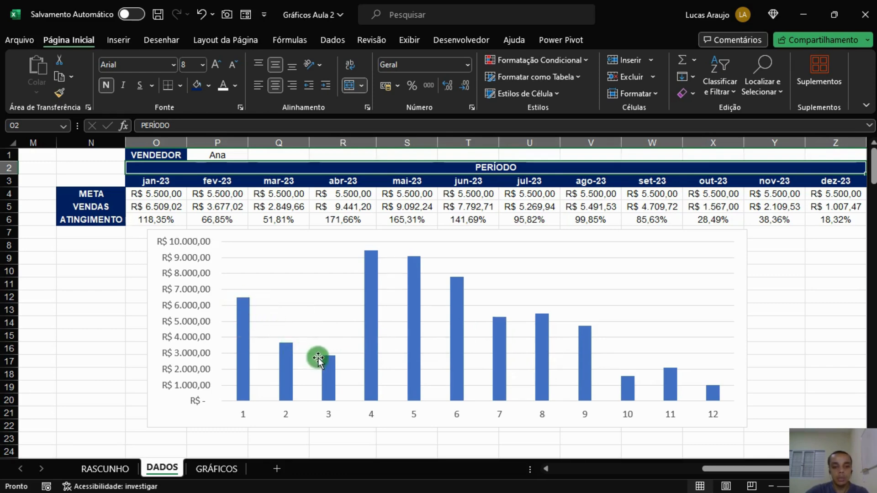
mouse_move(366, 262)
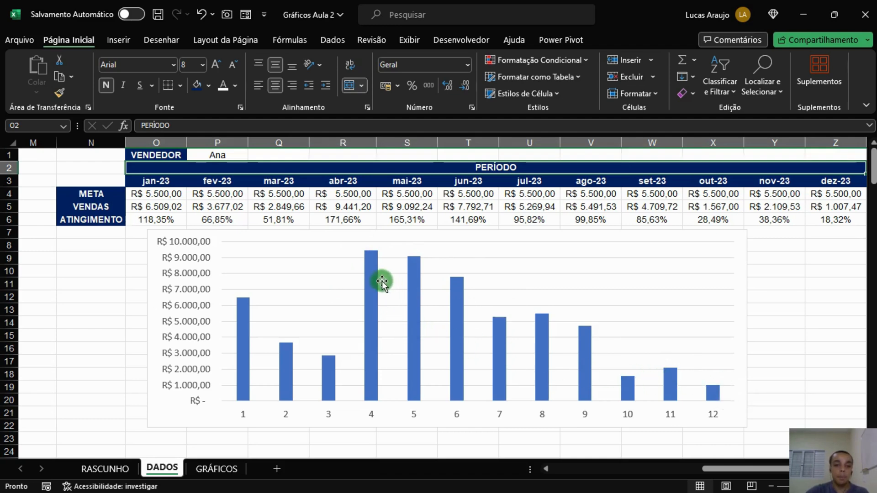
mouse_move(403, 285)
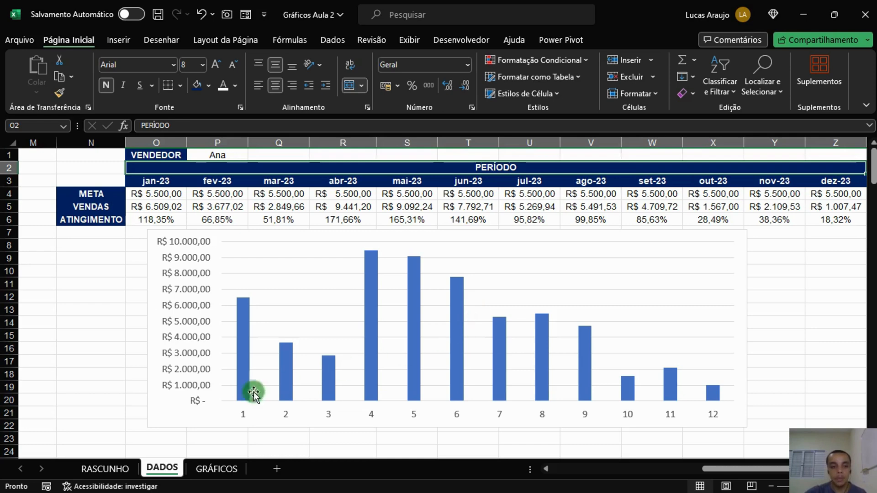
Set the chart's horizontal axis labels to the month headers jan-23 to dez-23 through Select Data.
left_click(171, 412)
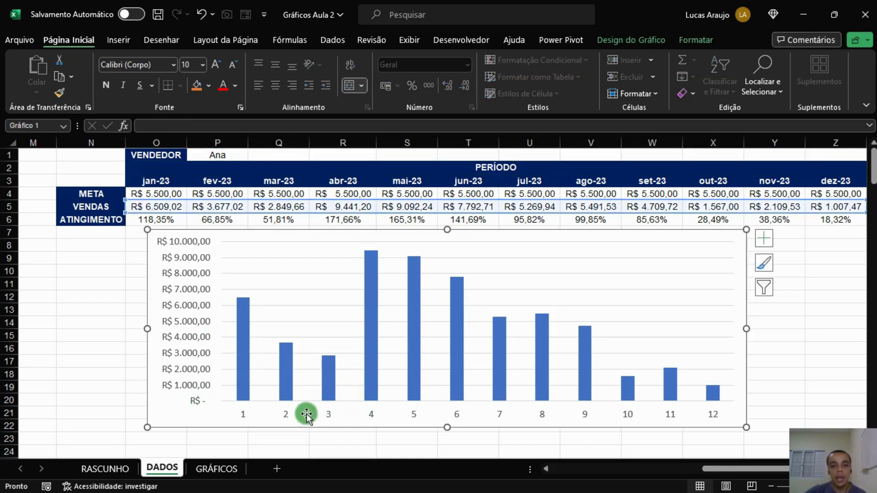
left_click(231, 415)
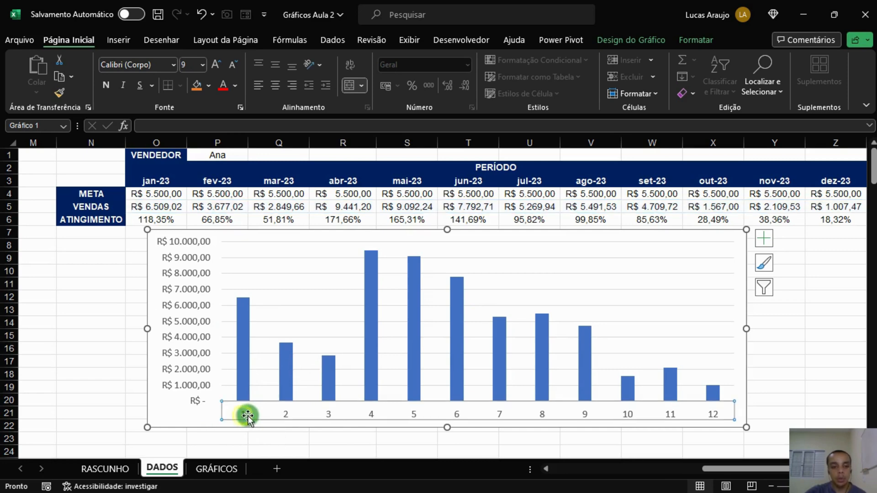
left_click(172, 413)
right_click(163, 402)
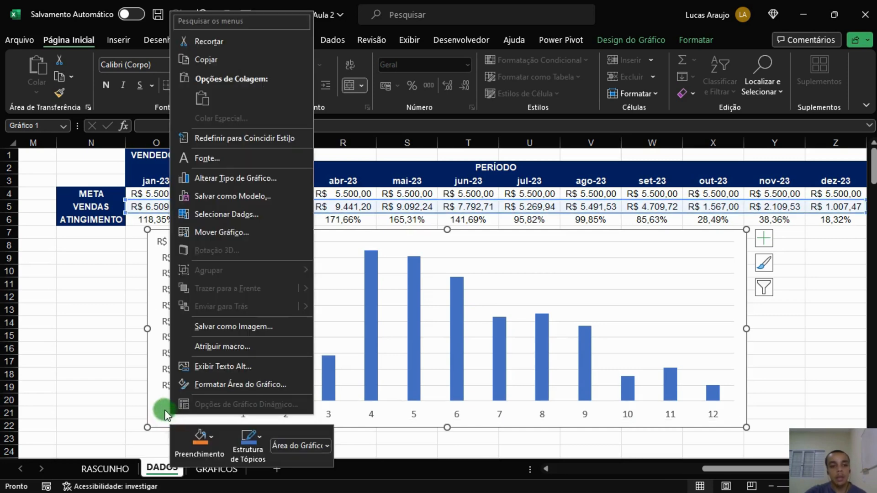
left_click(244, 215)
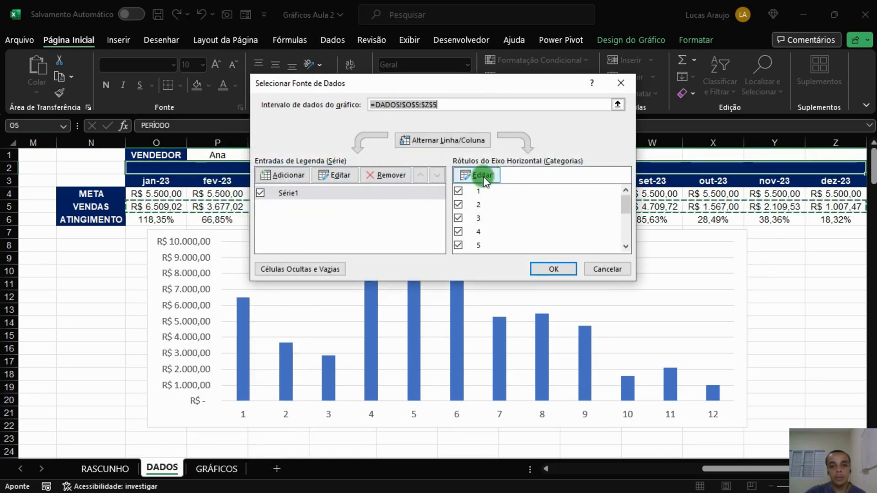
left_click(485, 175)
left_click_drag(157, 190, 678, 187)
left_click(481, 199)
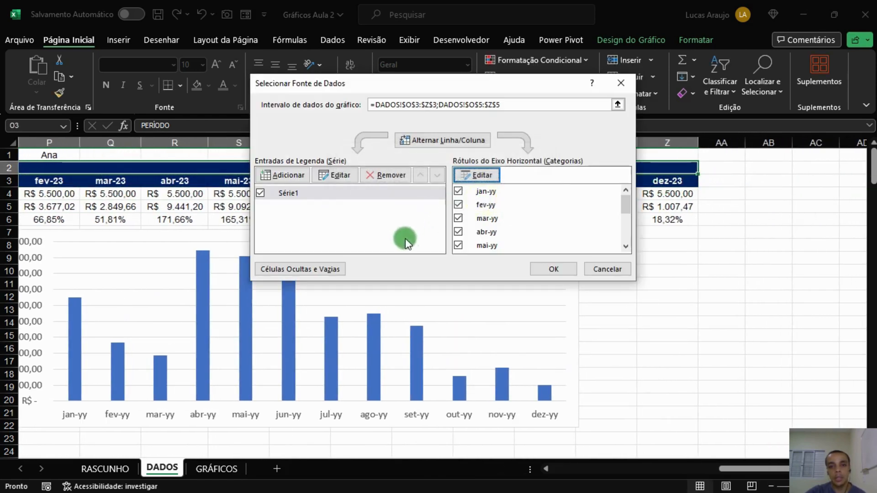
left_click(486, 192)
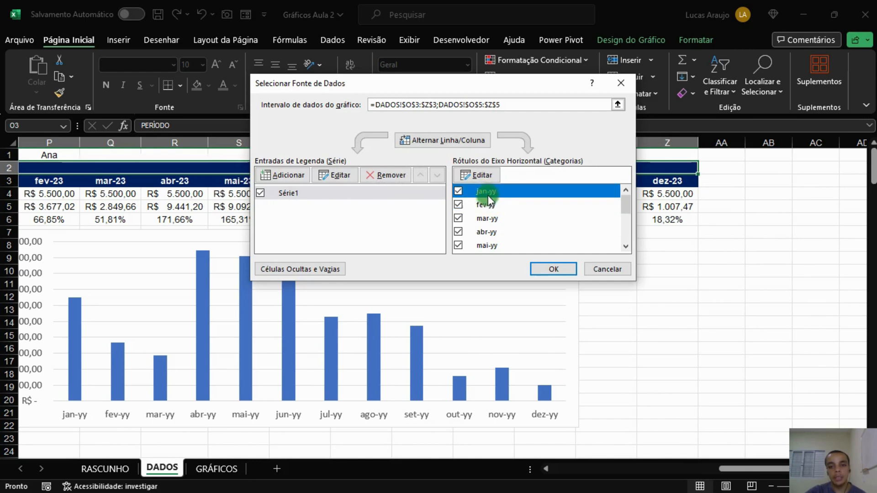
left_click(548, 269)
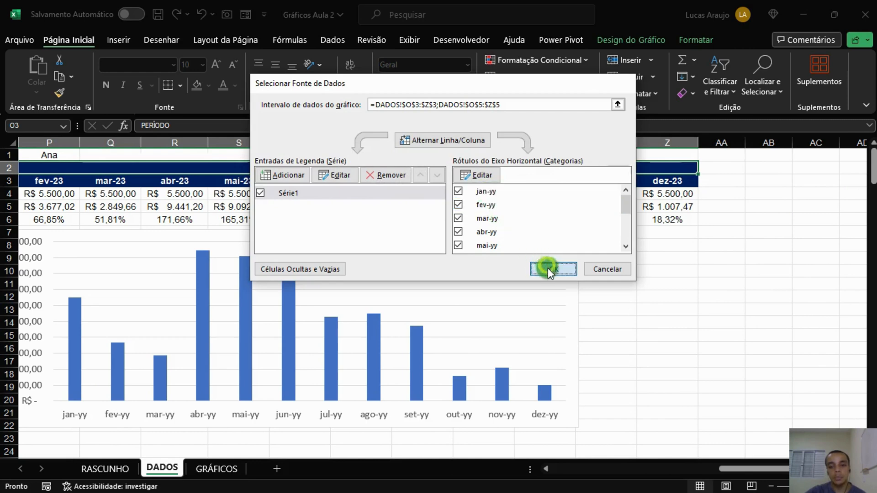
Format the horizontal axis numbers as Date with the mar-12 type.
left_click_drag(730, 470, 695, 472)
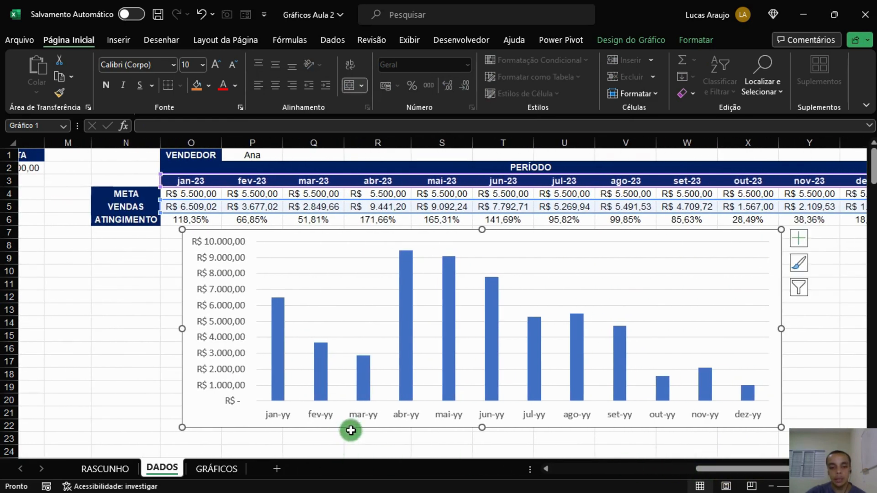
left_click(320, 416)
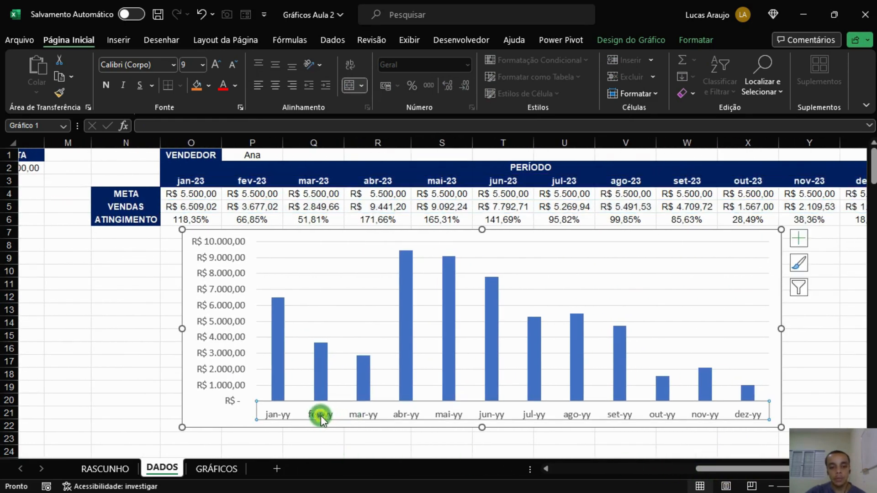
double_click(322, 416)
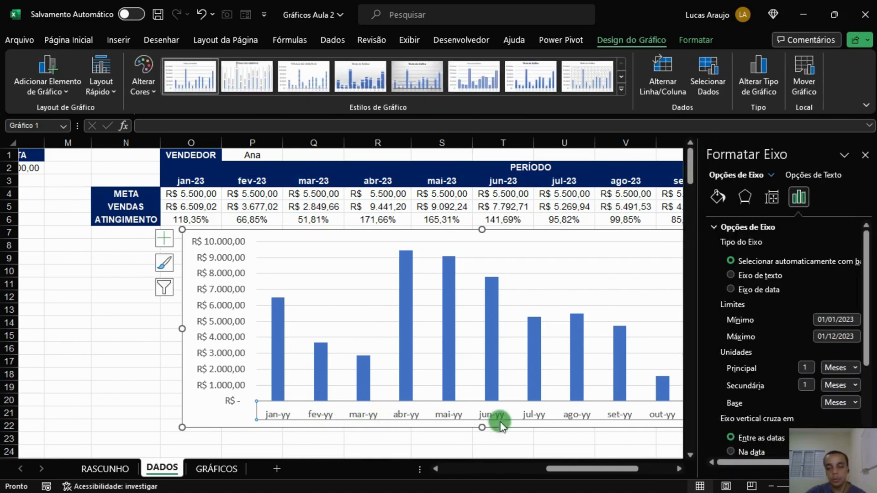
left_click(716, 226)
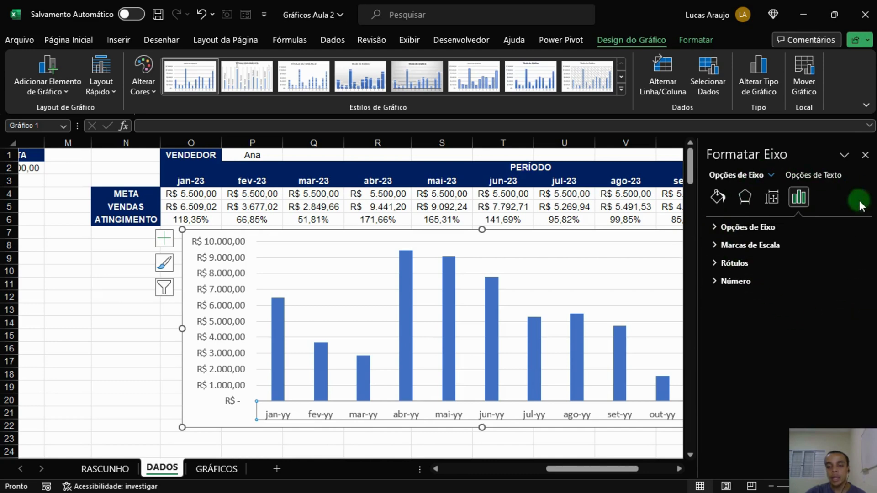
left_click(715, 280)
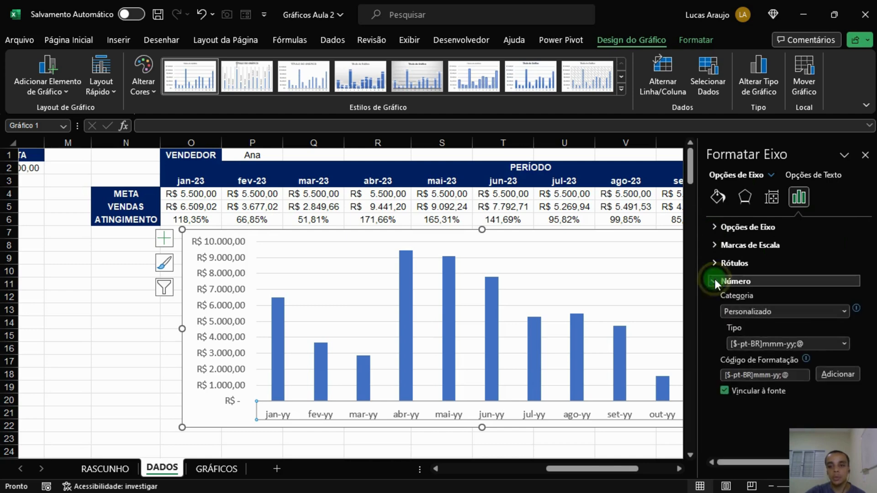
left_click(812, 311)
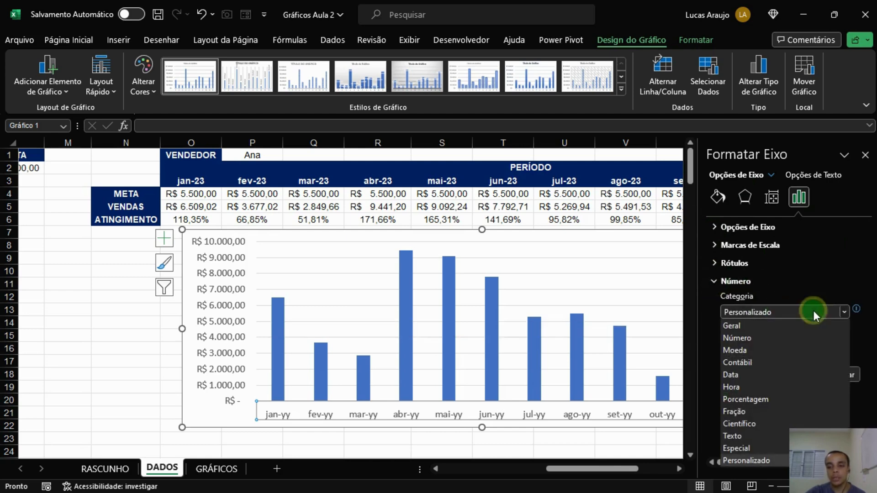
left_click(733, 374)
left_click(785, 345)
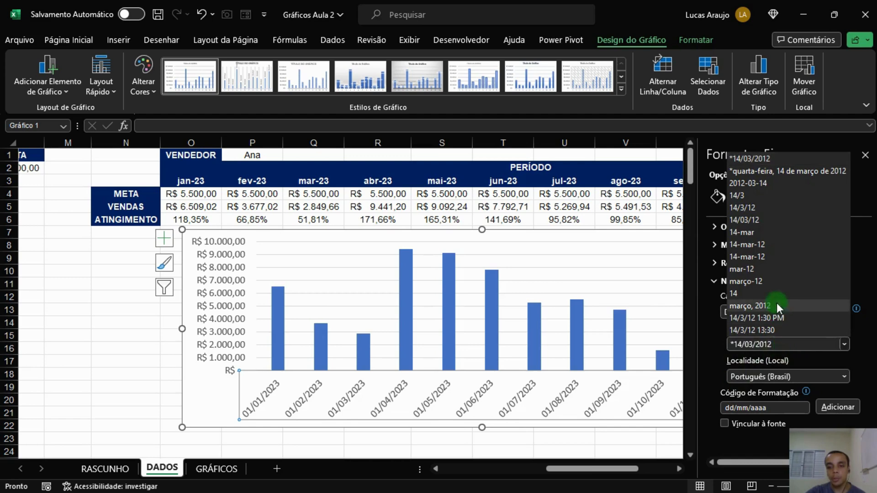
left_click(741, 270)
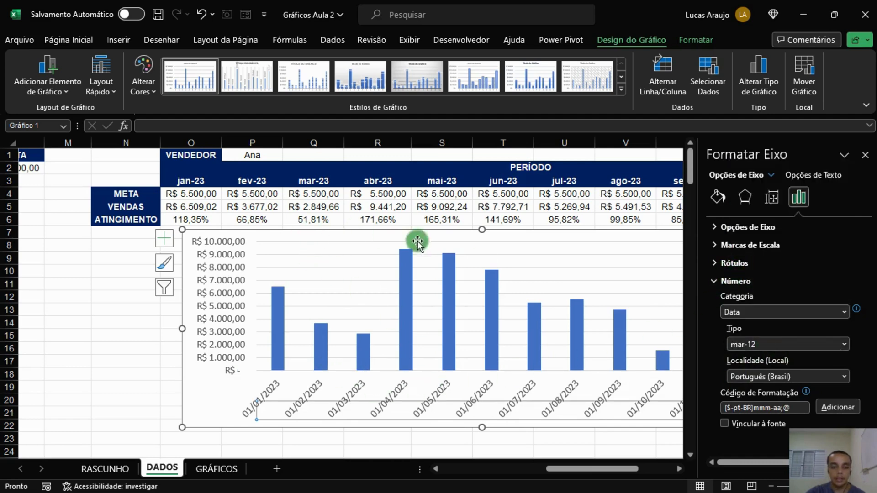
left_click(865, 154)
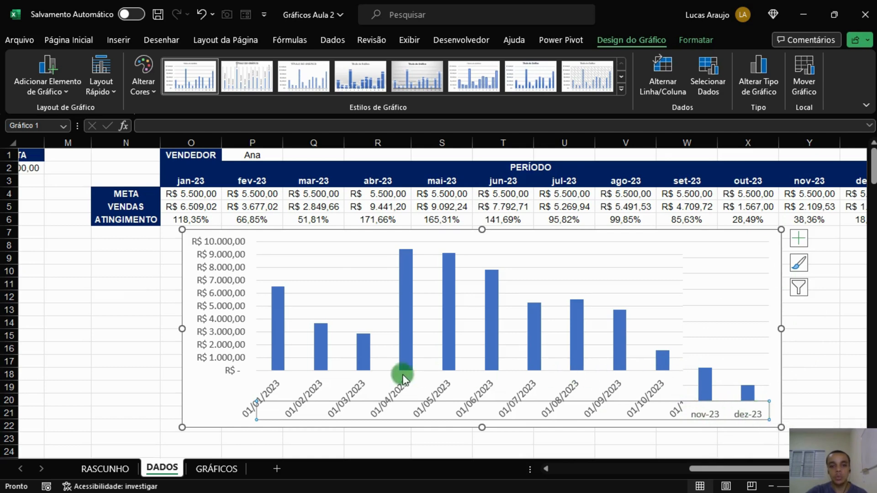
Cut the chart from DADOS, paste it into the GRÁFICOS sheet and move it to the top-left corner.
scroll(141, 390, "down", 1)
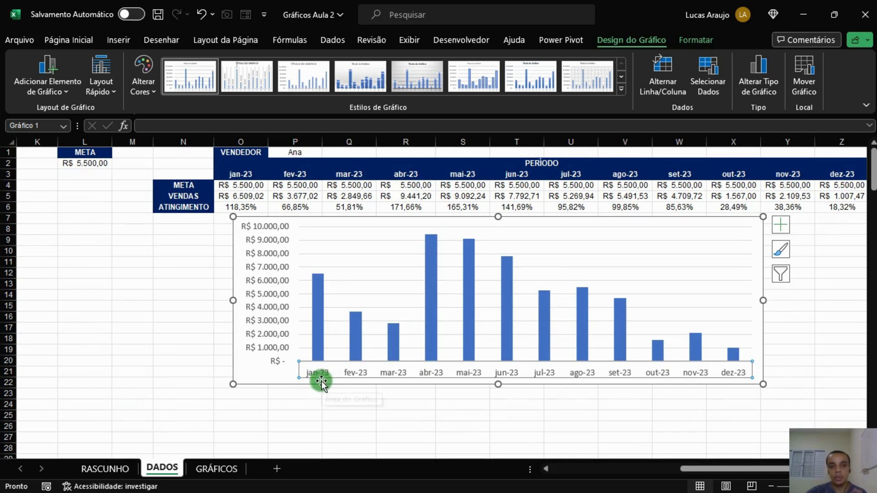
left_click(256, 415)
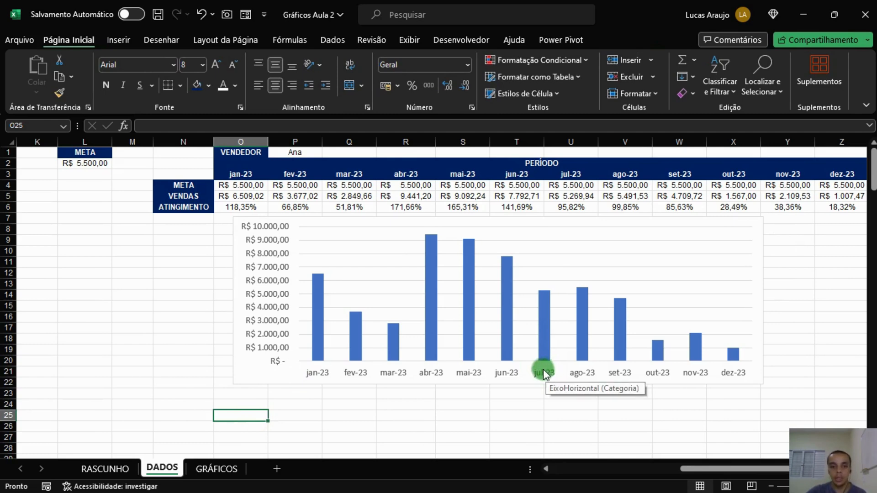
left_click(239, 372)
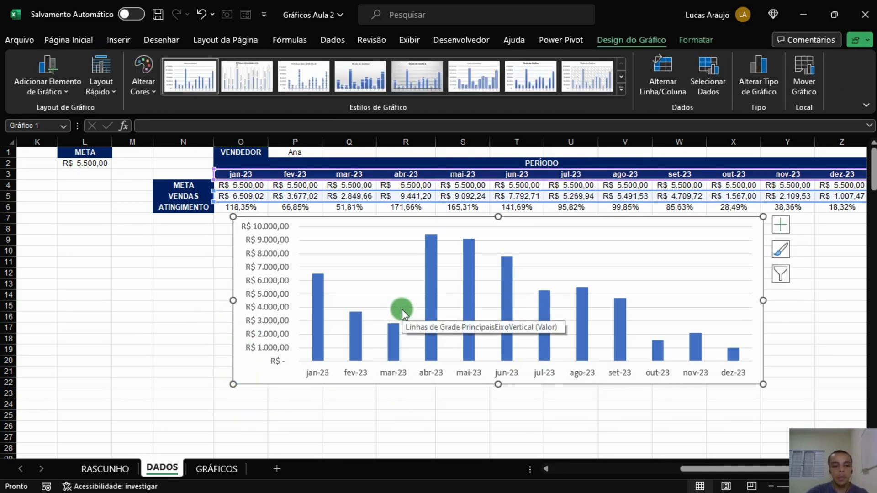
key("Delete")
left_click(233, 466)
left_click(99, 190)
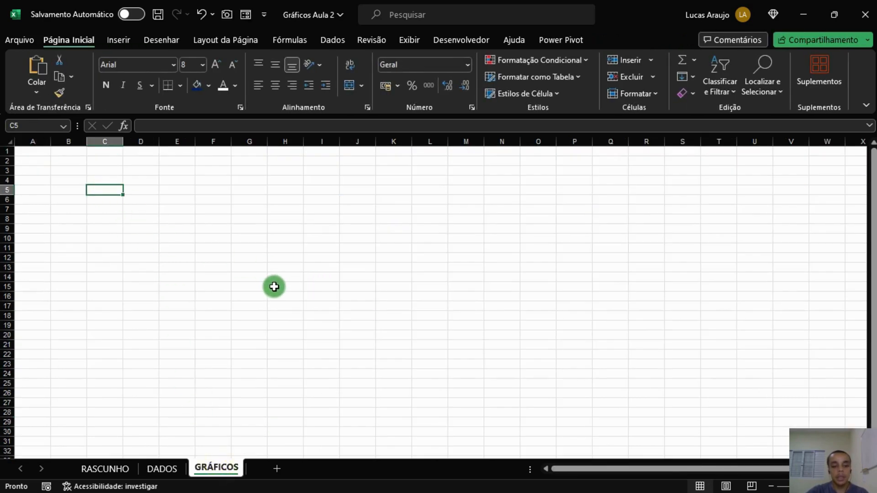
key("ctrl+v")
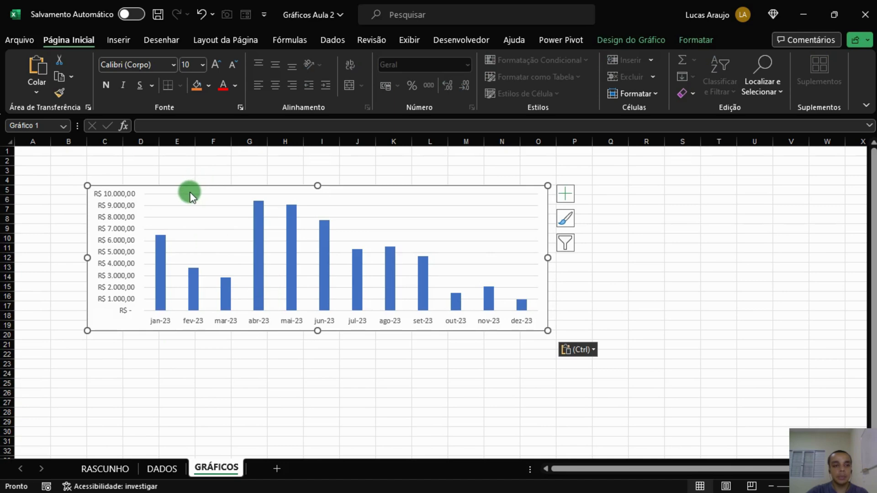
left_click_drag(194, 191, 137, 153)
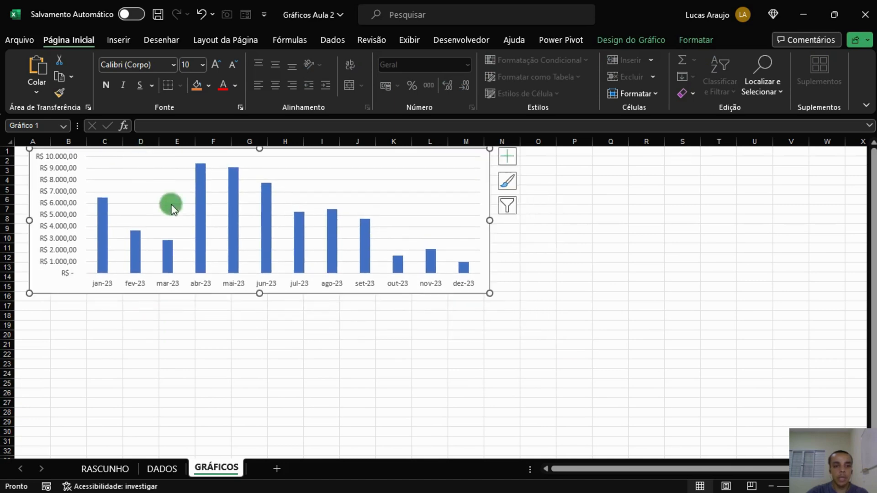
left_click(182, 323)
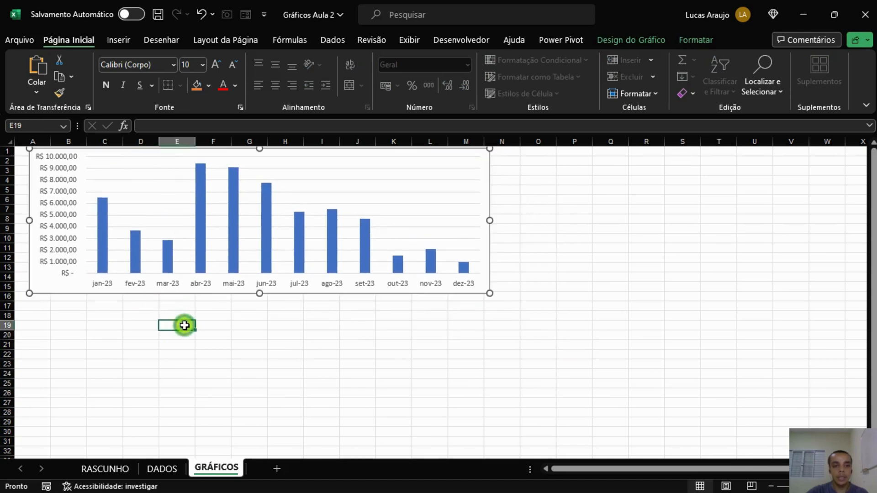
Examine the category summary table's names, Faturamento and Percentual formulas on the DADOS sheet.
left_click(162, 468)
left_click(419, 292)
left_click_drag(741, 470, 587, 469)
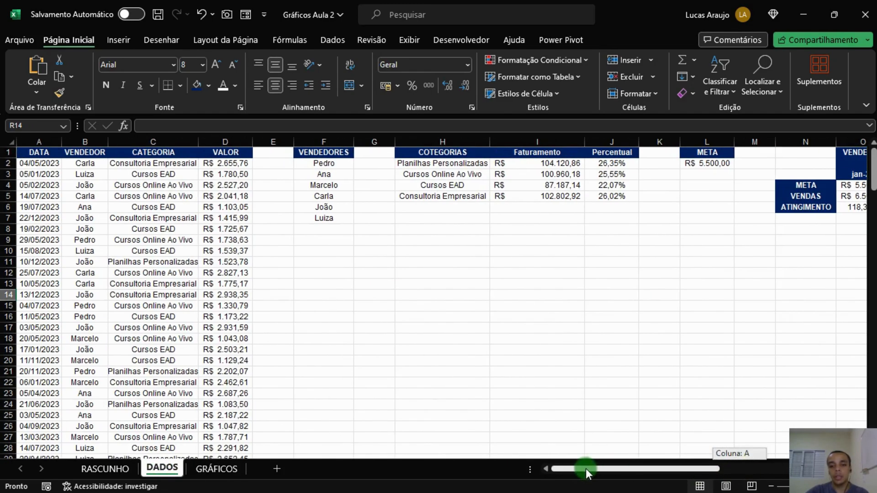
left_click(568, 319)
scroll(571, 210, "up", 3)
scroll(576, 208, "up", 2)
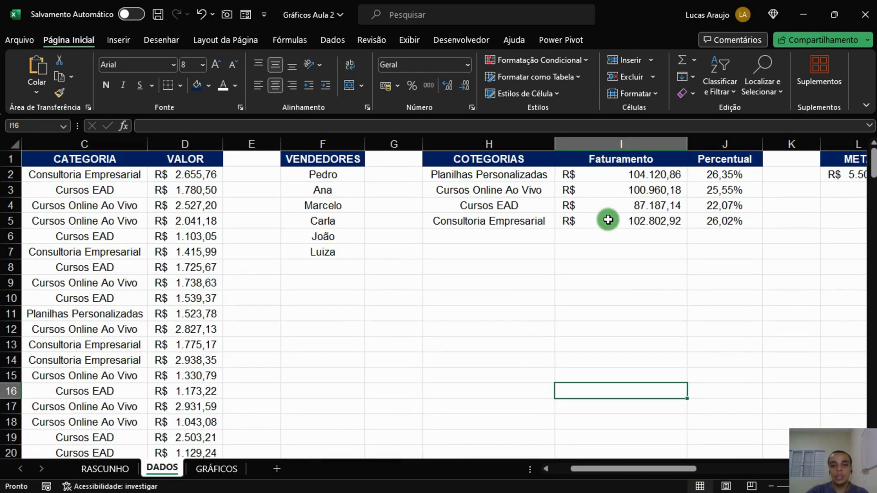
mouse_move(649, 464)
left_mouse_down()
mouse_move(690, 464)
mouse_move(639, 465)
left_mouse_up()
left_click(423, 177)
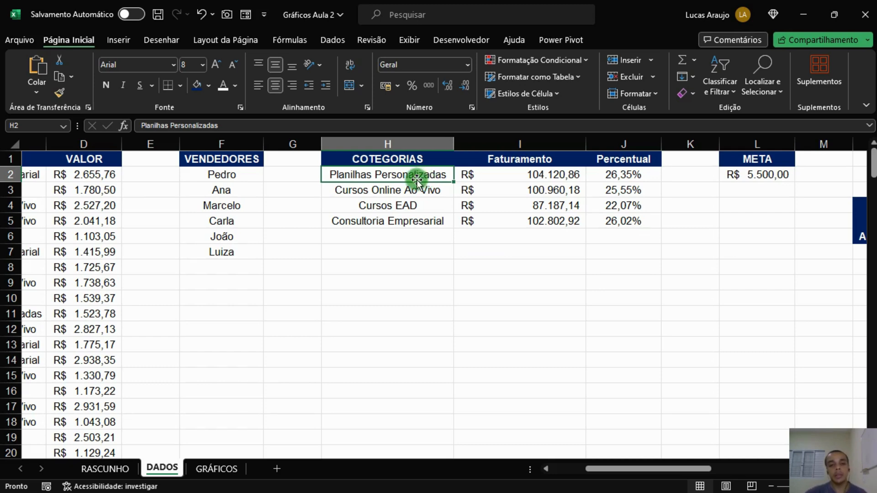
left_click_drag(421, 177, 416, 218)
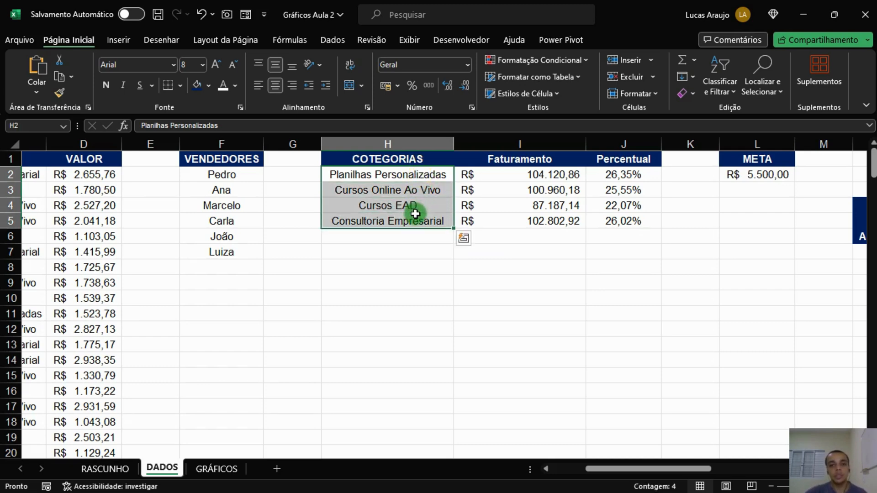
left_click(435, 177)
left_click(630, 178)
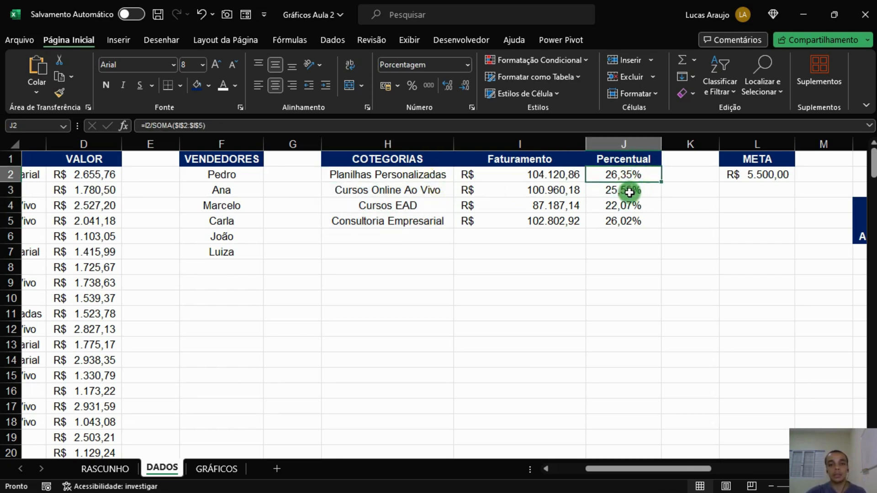
left_click(423, 178)
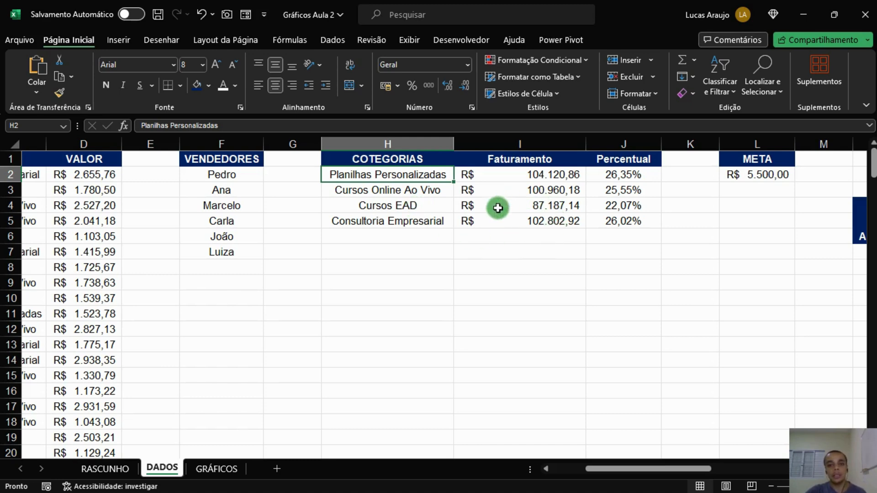
left_click(418, 218)
left_click(422, 205)
left_click(597, 205)
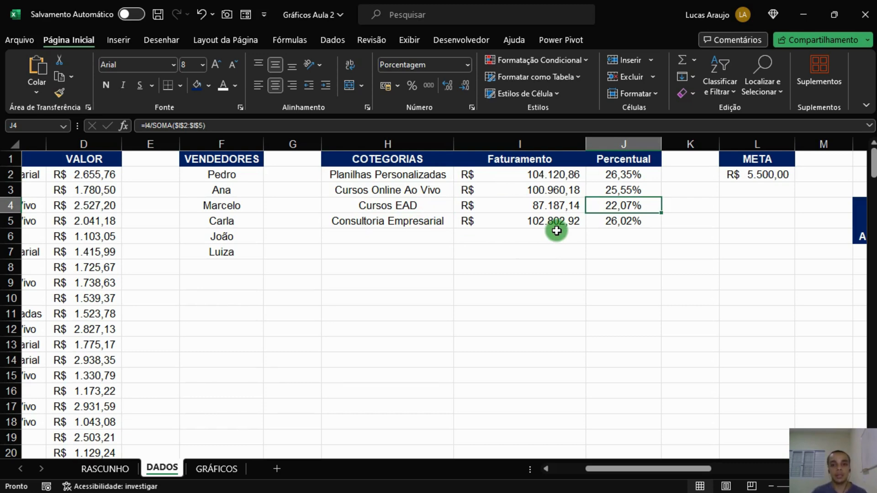
left_click(557, 215)
left_click(558, 206)
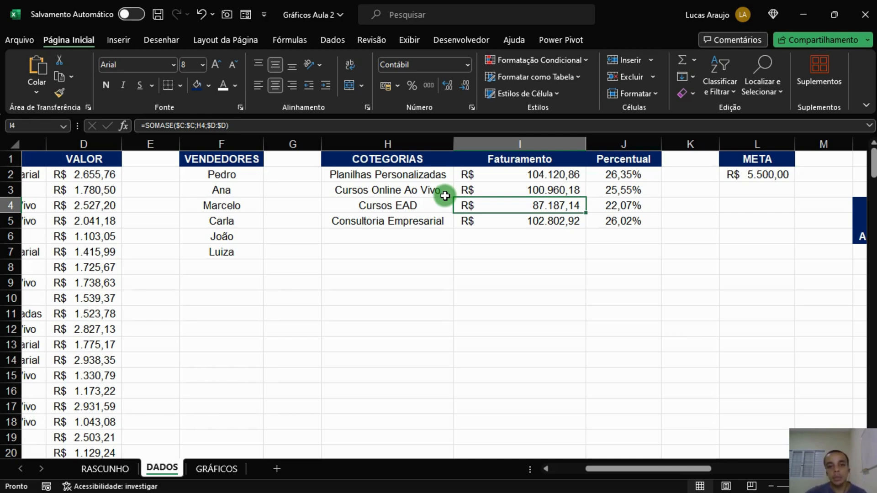
Insert a 2D clustered bar chart from the category names and their Faturamento values on DADOS.
left_click_drag(429, 174, 476, 221)
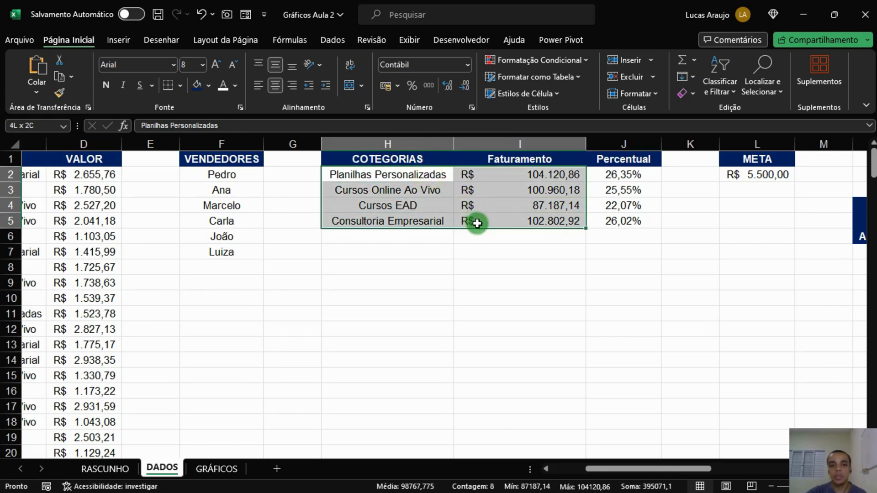
left_click_drag(412, 176, 502, 218)
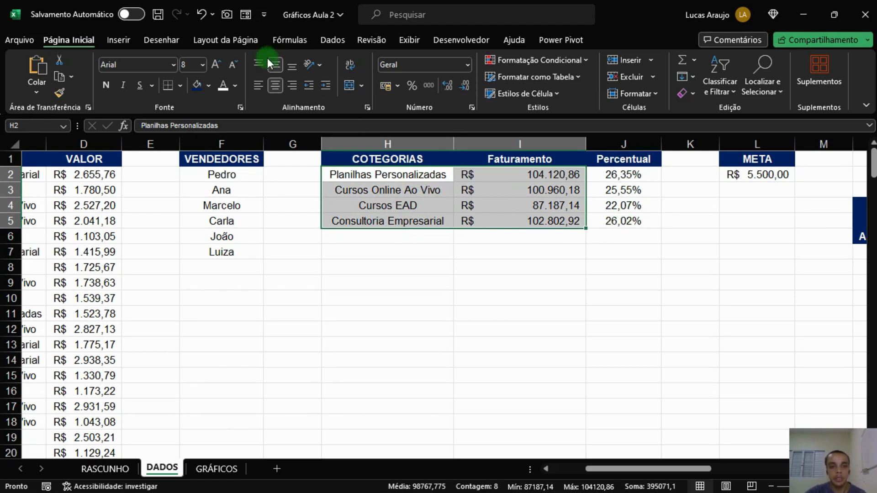
left_click(120, 40)
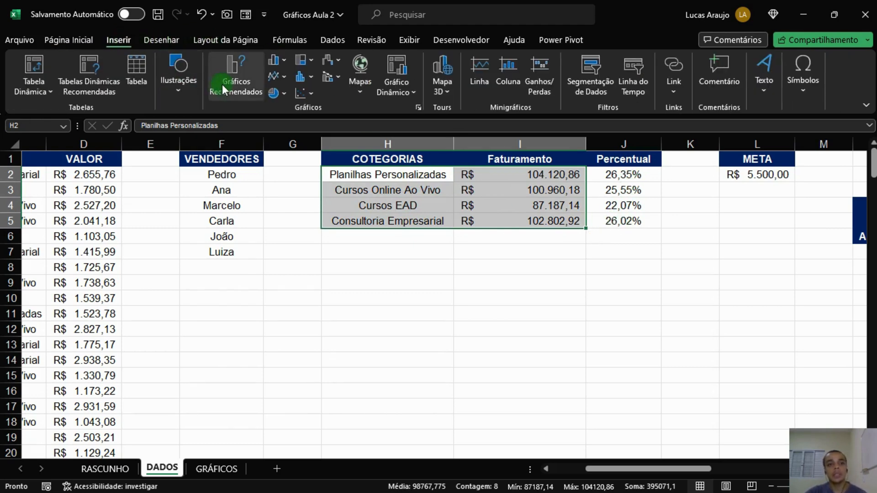
left_click(278, 58)
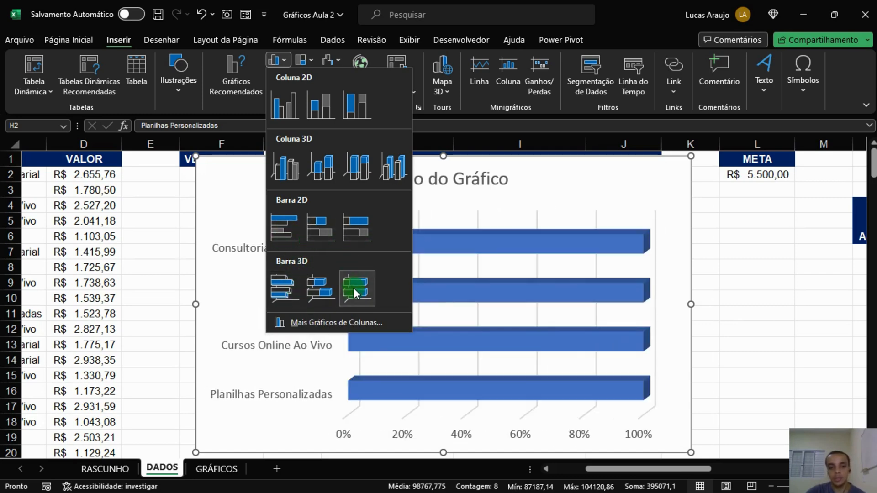
left_click(287, 232)
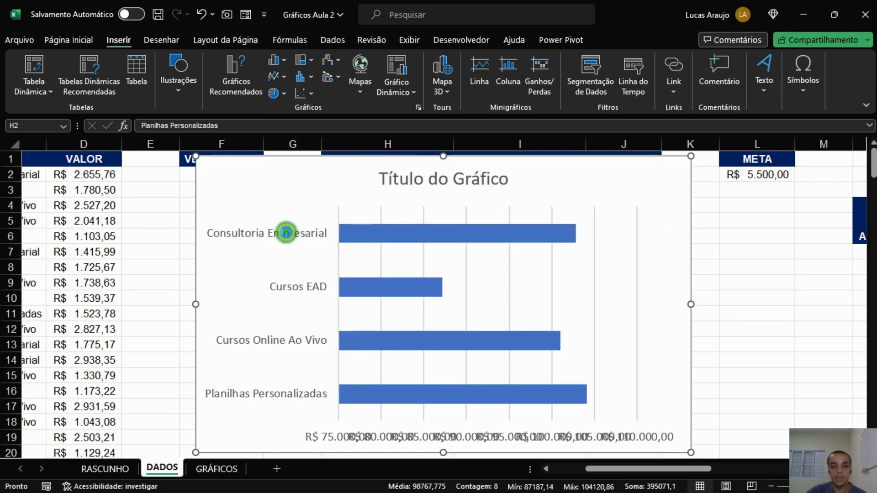
Move the new bar chart lower on the sheet and delete its chart title.
left_click_drag(322, 203, 313, 188)
left_click_drag(205, 151, 255, 215)
left_click_drag(319, 231, 309, 209)
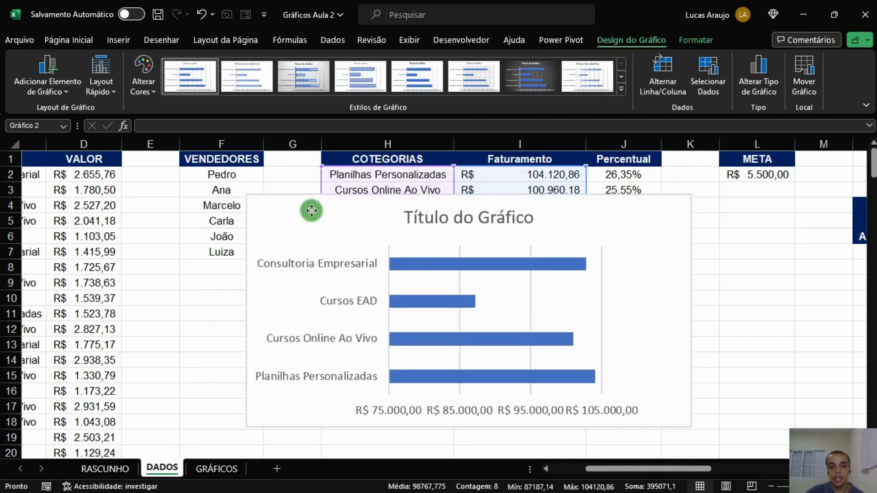
left_click(453, 228)
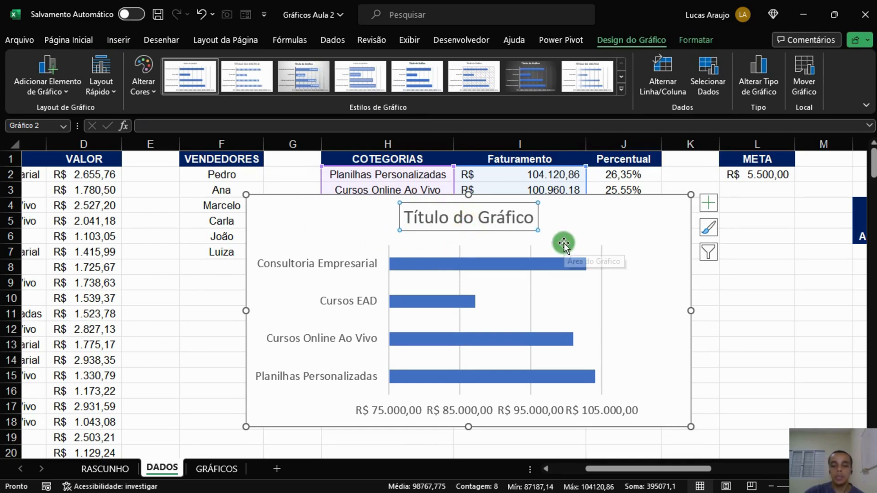
key("Delete")
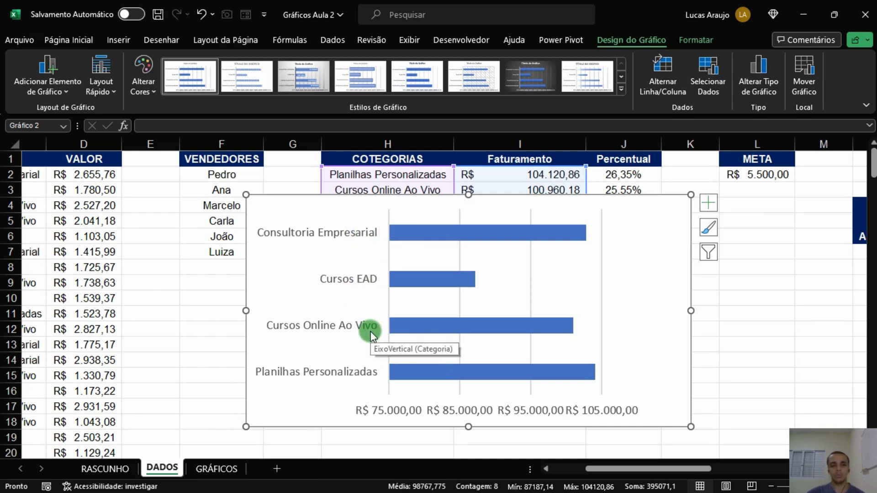
Delete the bar chart's horizontal value axis.
left_click(471, 404)
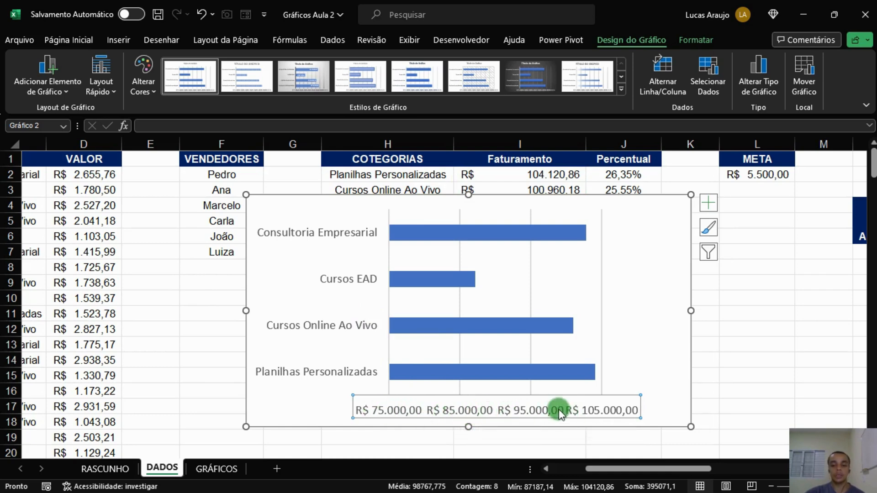
key("Delete")
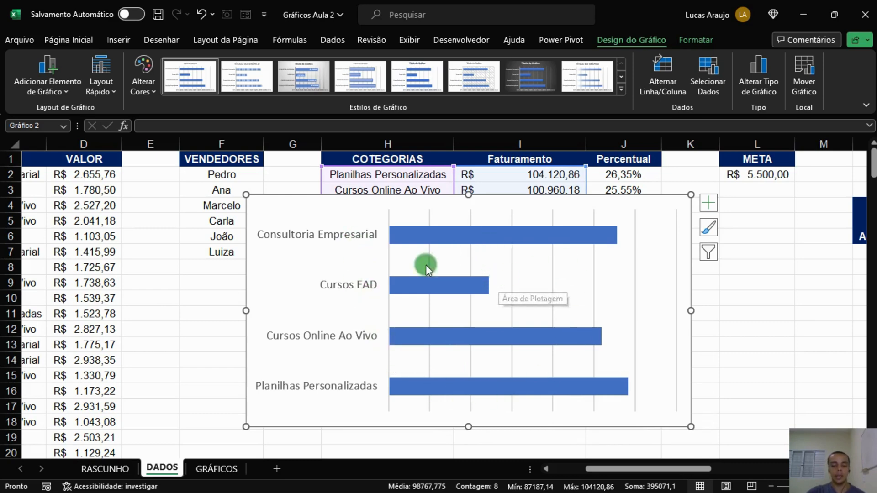
mouse_move(499, 235)
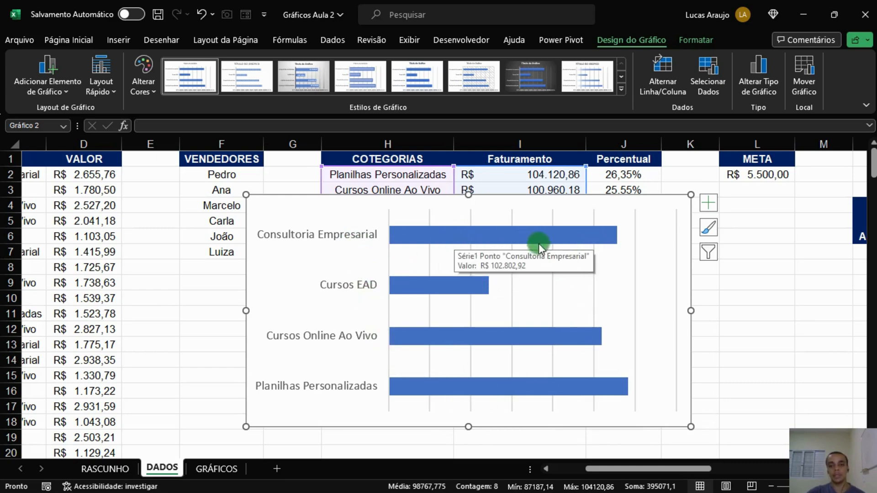
mouse_move(456, 287)
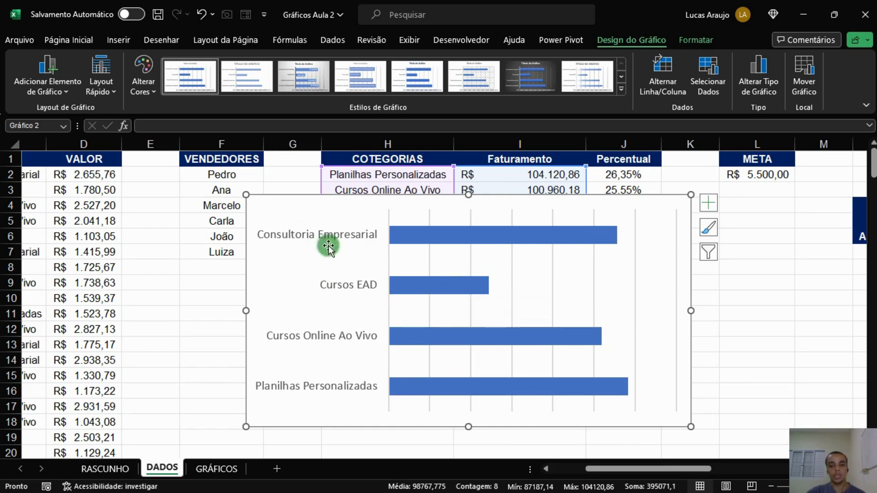
mouse_move(475, 377)
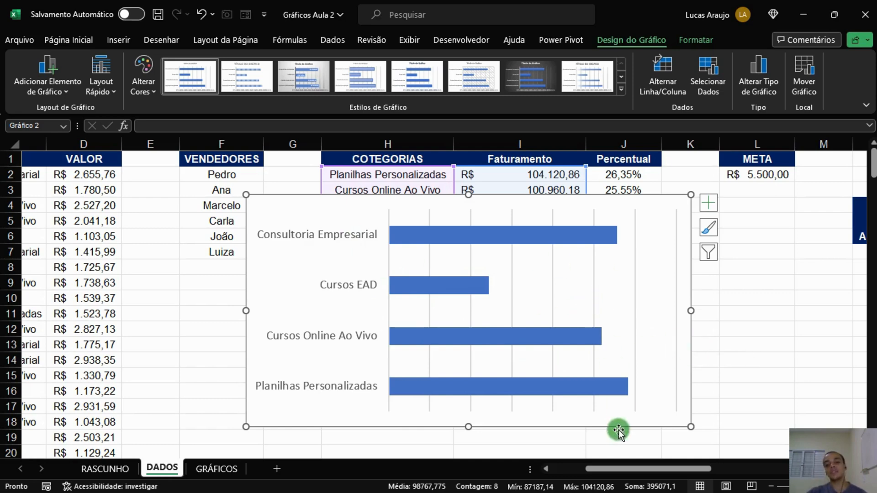
Cut the bar chart from DADOS and paste it into GRÁFICOS, placing it below the monthly column chart.
left_click_drag(617, 467, 632, 468)
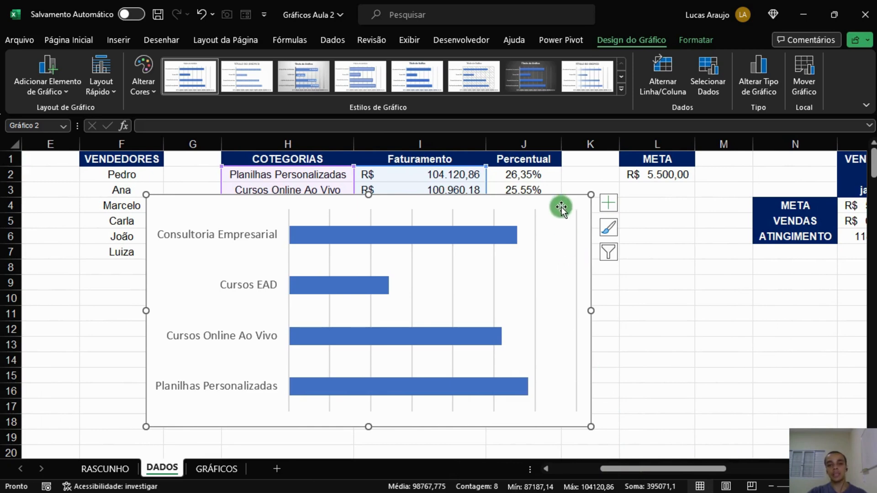
key("Delete")
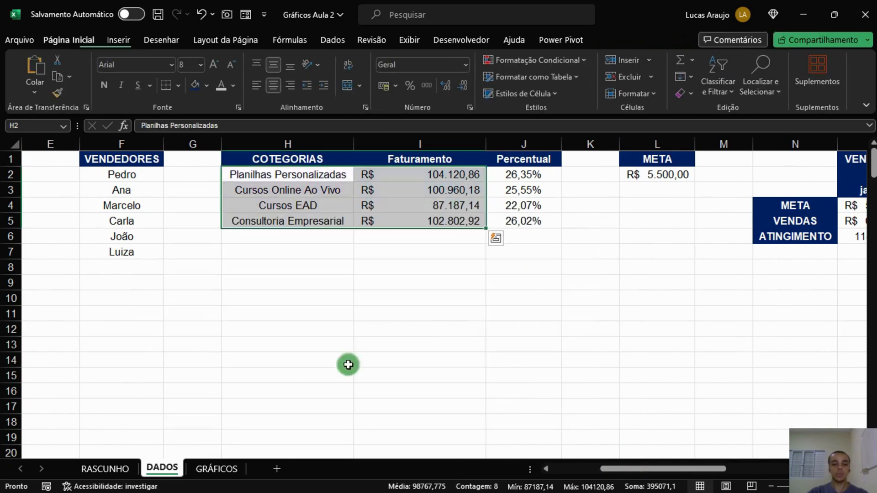
left_click(216, 467)
left_click(68, 322)
key("ctrl+v")
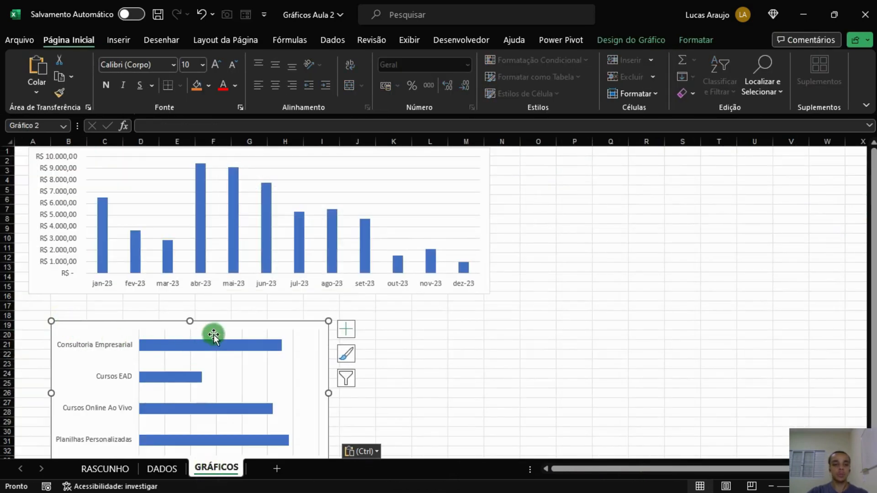
left_click_drag(231, 327, 215, 303)
mouse_move(483, 272)
left_mouse_down()
mouse_move(499, 274)
mouse_move(485, 273)
left_mouse_up()
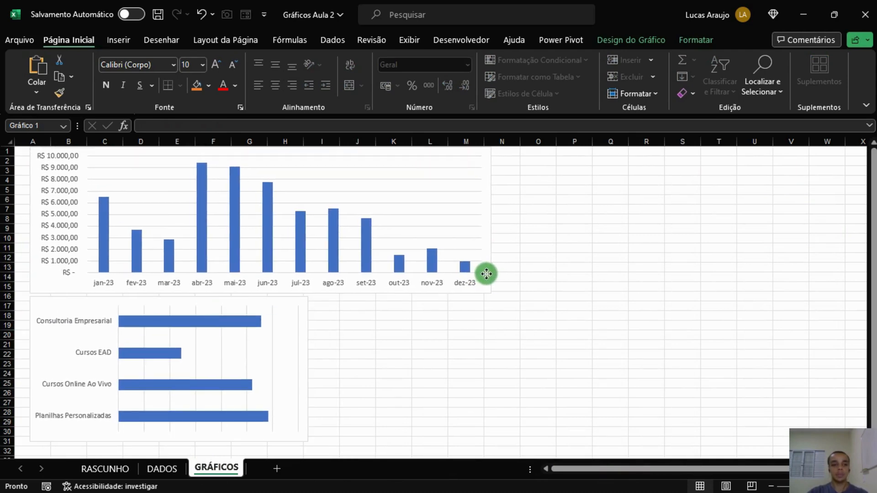
left_click(455, 353)
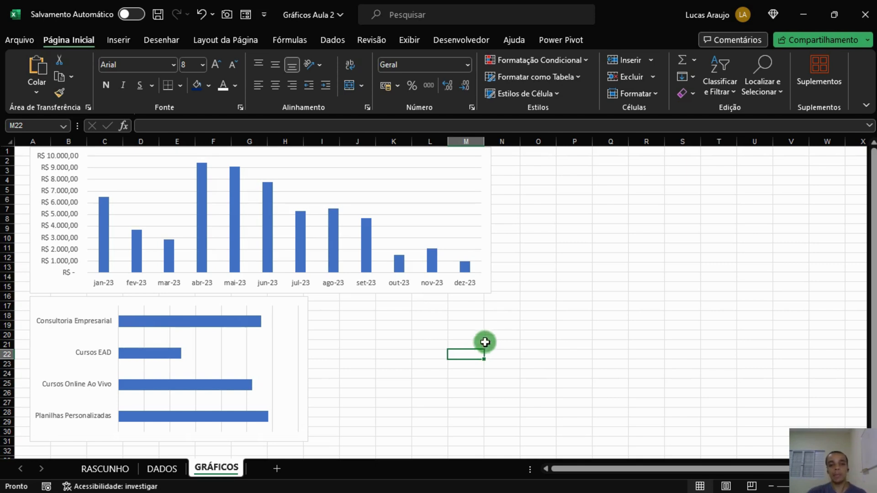
left_click(482, 292)
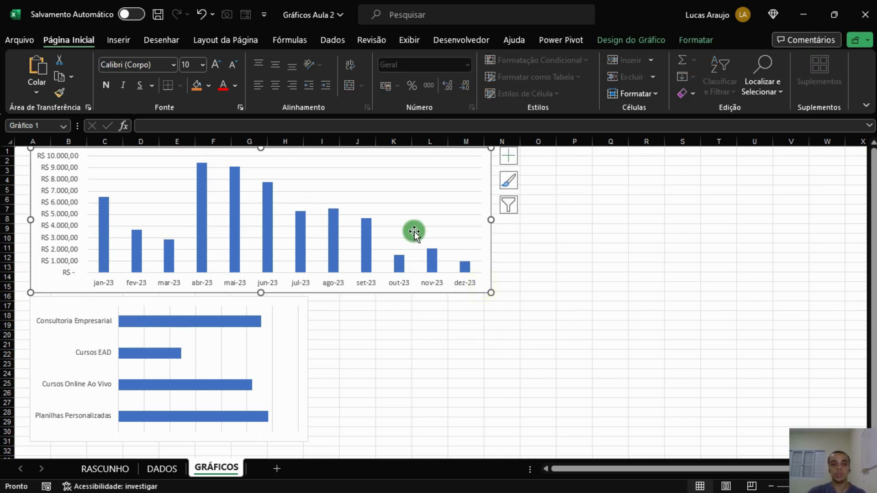